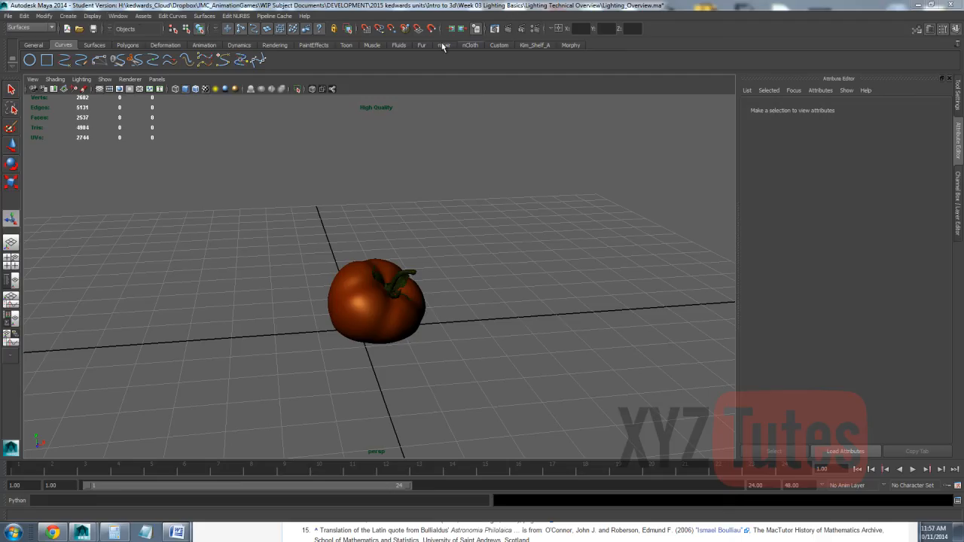
# Step: Create a directional light, move it about 4.8 units along X away from the tomato, and raise it above the grid
pyautogui.click(68, 16)
pyautogui.moveTo(71, 61)
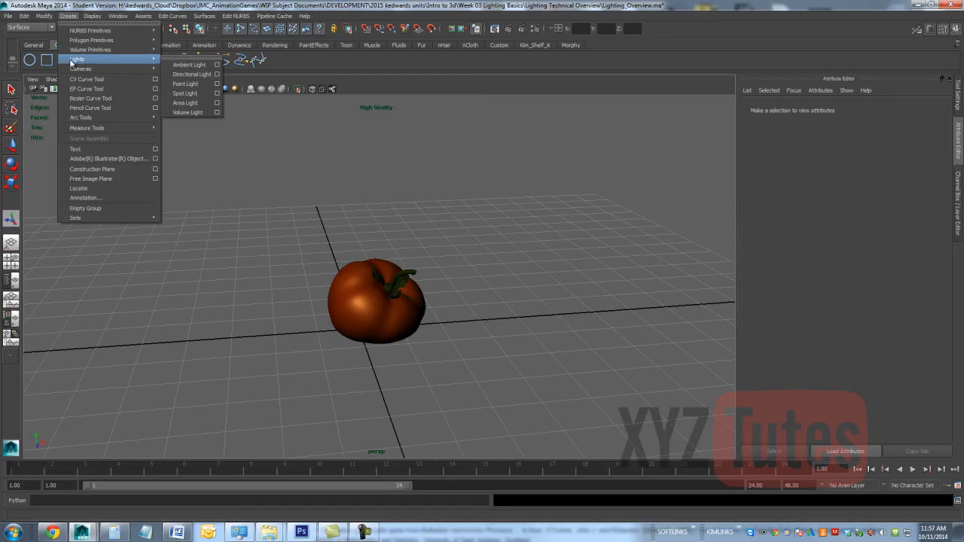
pyautogui.click(202, 74)
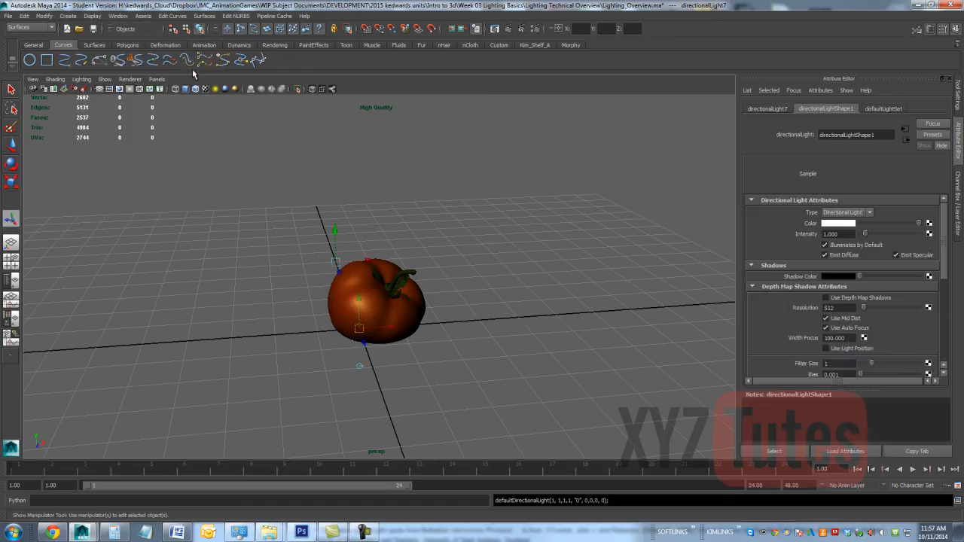
pyautogui.click(11, 145)
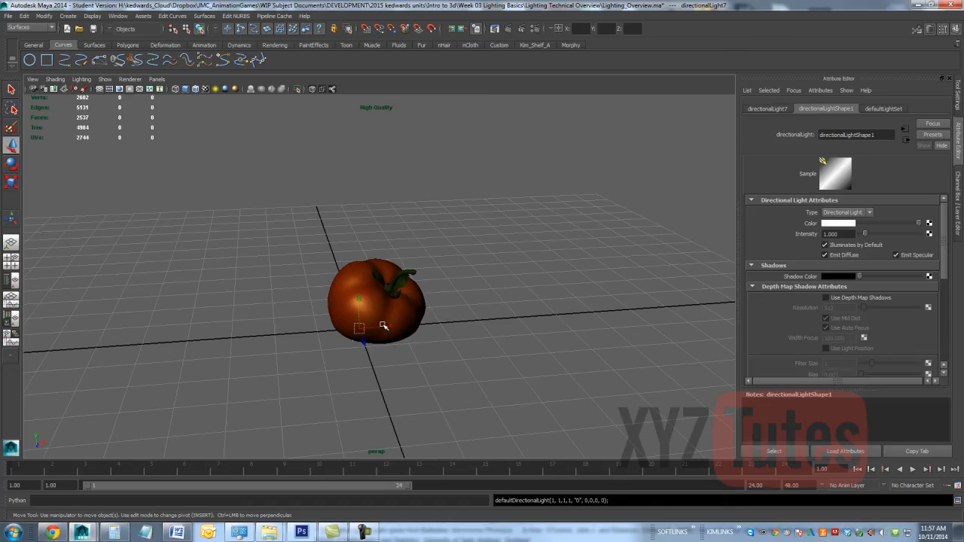
pyautogui.moveTo(380, 326); pyautogui.dragTo(571, 326)
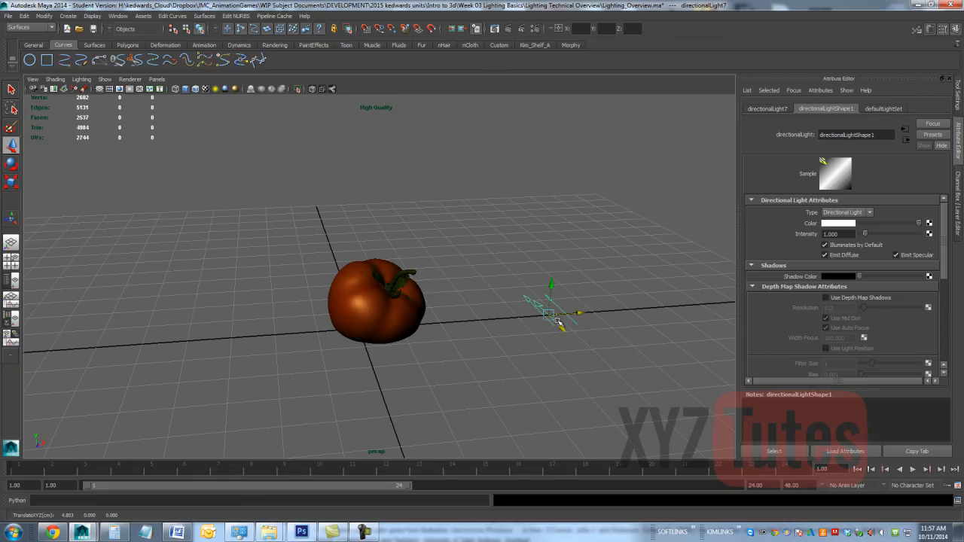
pyautogui.moveTo(553, 288); pyautogui.dragTo(556, 200)
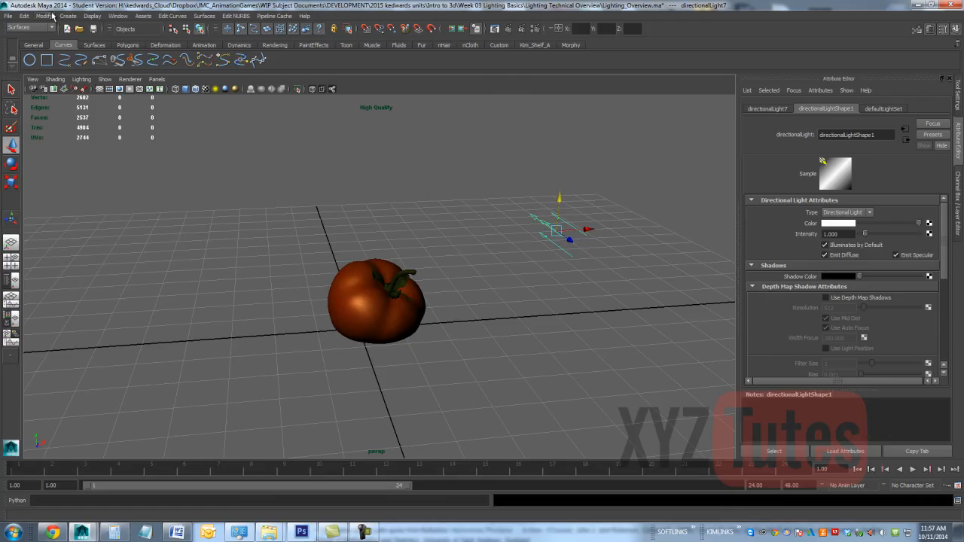
# Step: Aim the directional light at the tomato's base from higher up with the Show Manipulator Tool, and light the view with all lights
pyautogui.click(45, 16)
pyautogui.moveTo(53, 32)
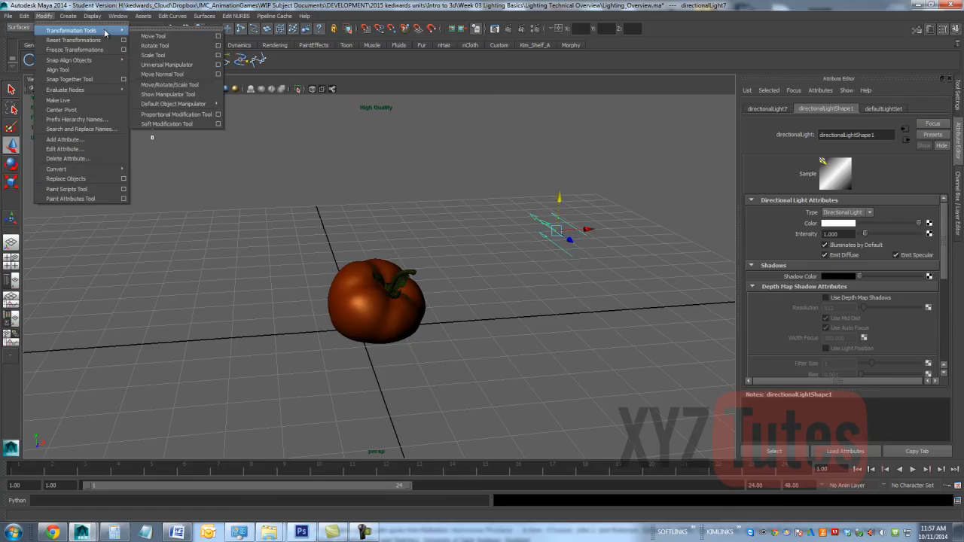
pyautogui.click(169, 94)
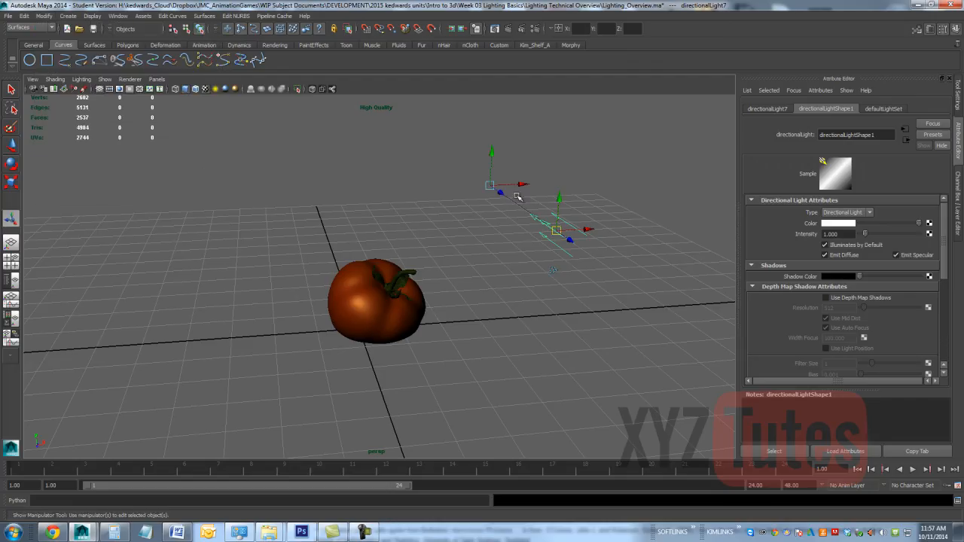
pyautogui.moveTo(518, 184); pyautogui.dragTo(362, 337)
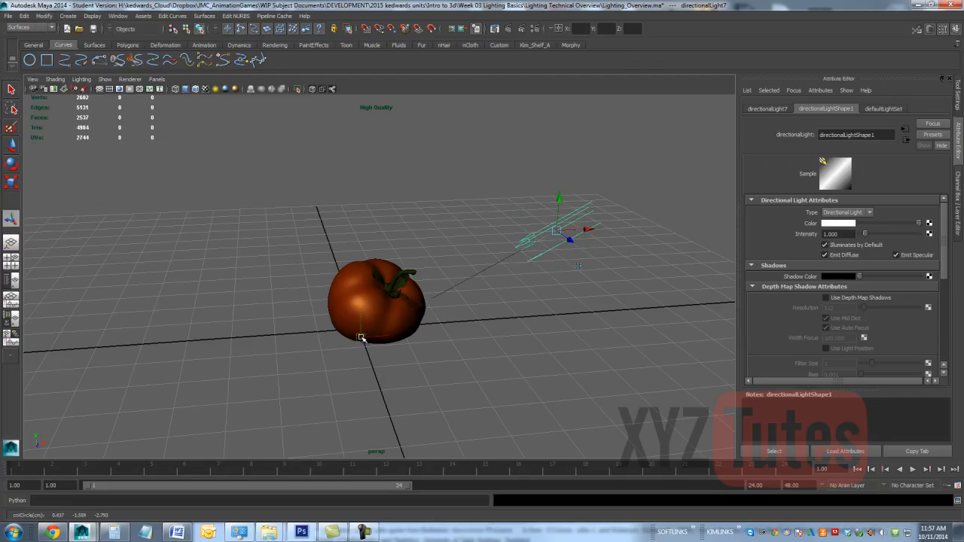
pyautogui.moveTo(558, 196); pyautogui.dragTo(550, 117)
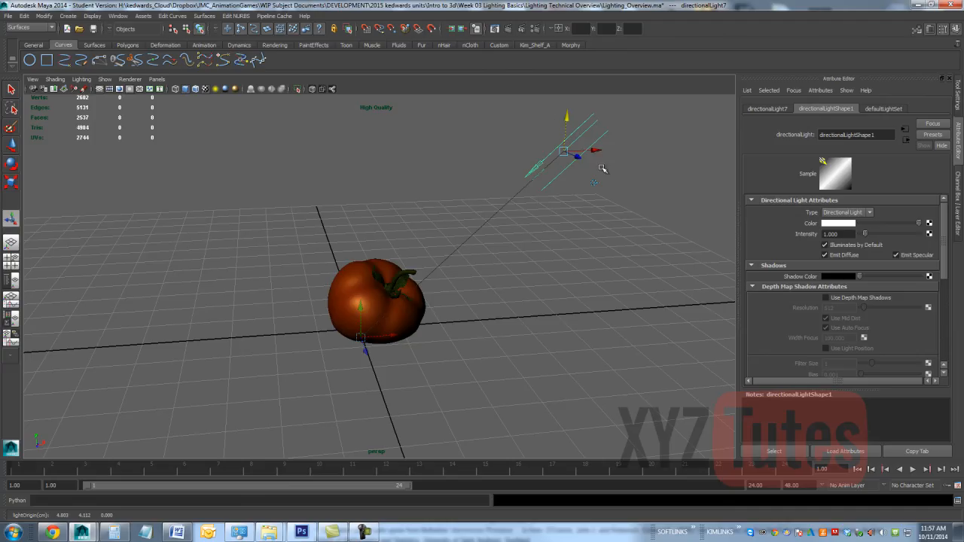
pyautogui.click(215, 90)
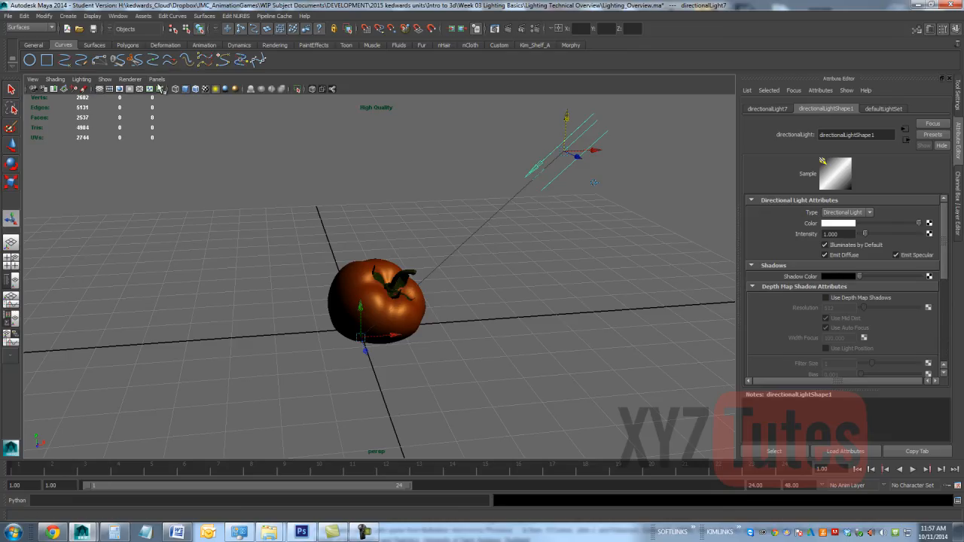
# Step: Look through the selected directional light and reposition it until it faces the tomato from a lower angle
pyautogui.click(156, 79)
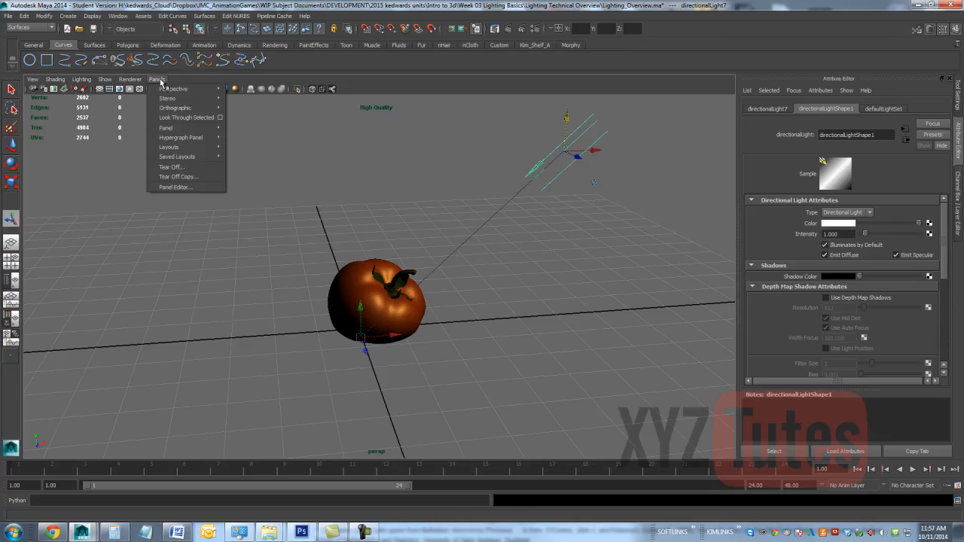
pyautogui.click(168, 117)
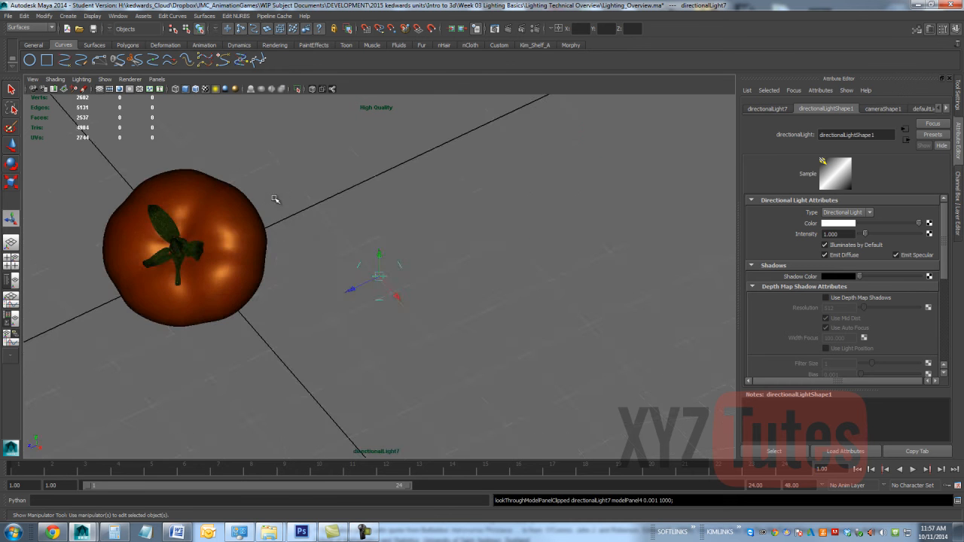
pyautogui.keyDown('alt'); pyautogui.moveTo(272, 198); pyautogui.dragTo(294, 192, button='middle'); pyautogui.keyUp('alt')
pyautogui.keyDown('alt'); pyautogui.moveTo(293, 192); pyautogui.dragTo(325, 303); pyautogui.keyUp('alt')
pyautogui.keyDown('alt'); pyautogui.moveTo(327, 302); pyautogui.dragTo(448, 321, button='middle'); pyautogui.keyUp('alt')
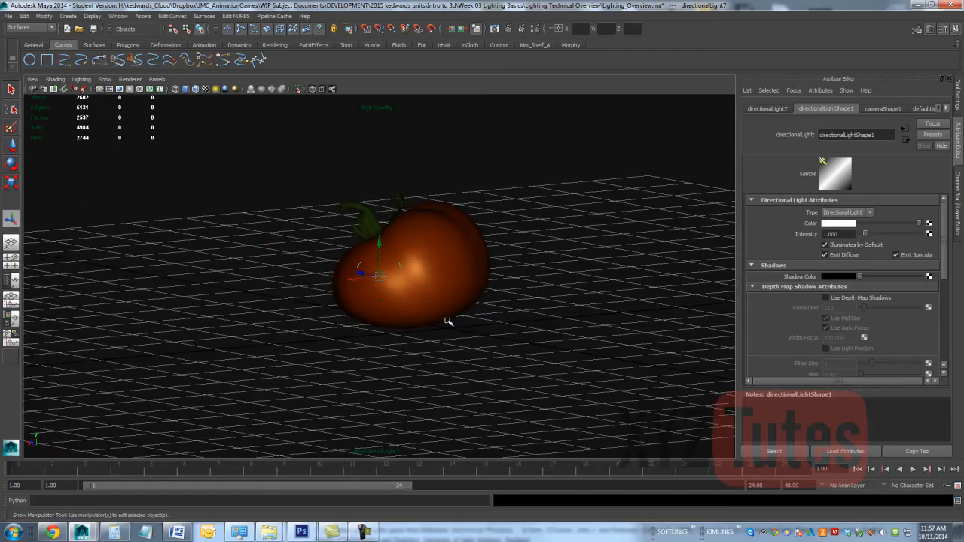
pyautogui.keyDown('alt'); pyautogui.moveTo(447, 321); pyautogui.dragTo(514, 325); pyautogui.keyUp('alt')
pyautogui.keyDown('alt'); pyautogui.moveTo(453, 297); pyautogui.dragTo(480, 303, button='middle'); pyautogui.keyUp('alt')
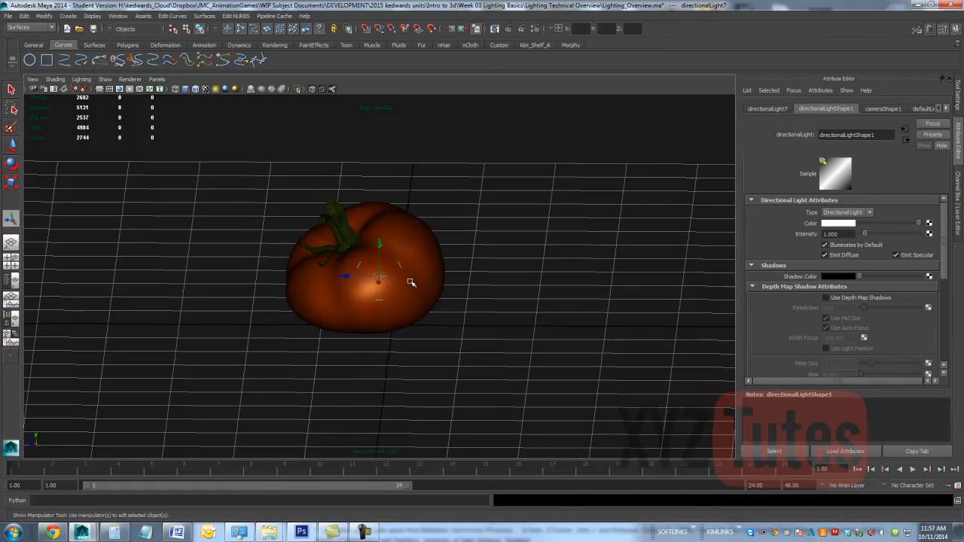
# Step: Return the viewport to the perspective camera and delete the directional light
pyautogui.click(157, 80)
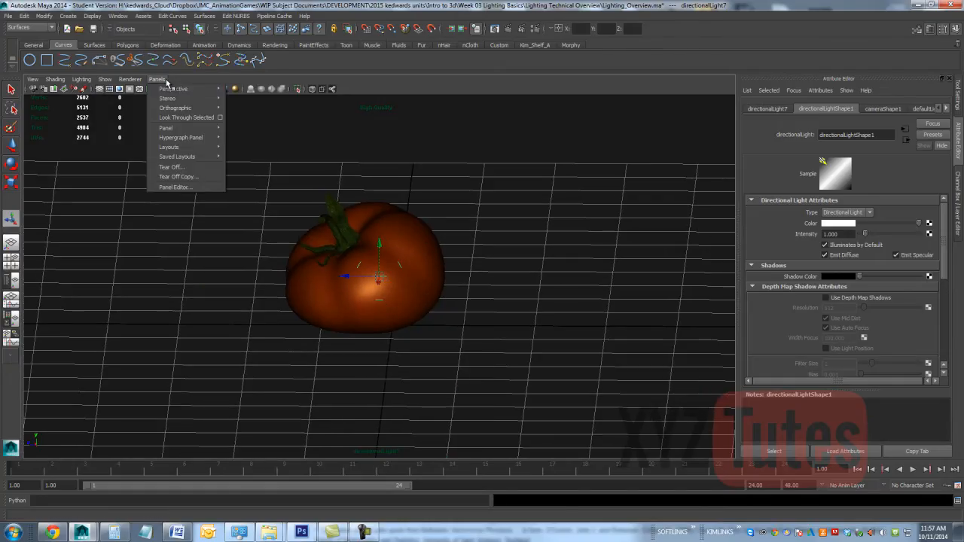
pyautogui.moveTo(184, 89)
pyautogui.click(245, 90)
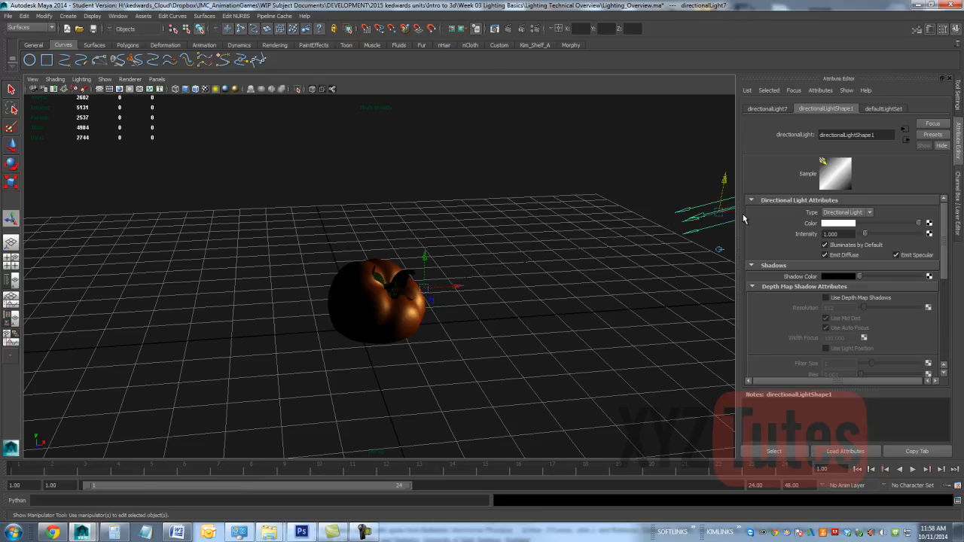
pyautogui.press('Delete')
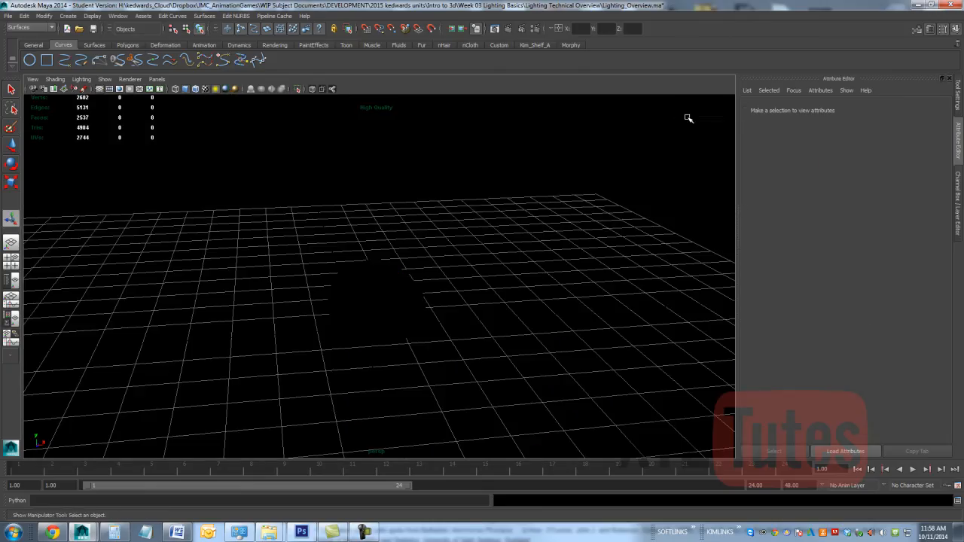
# Step: Create a directional light, place it about 6.6 units along X and 3.8 units up, and aim it at the tomato's base
pyautogui.click(74, 17)
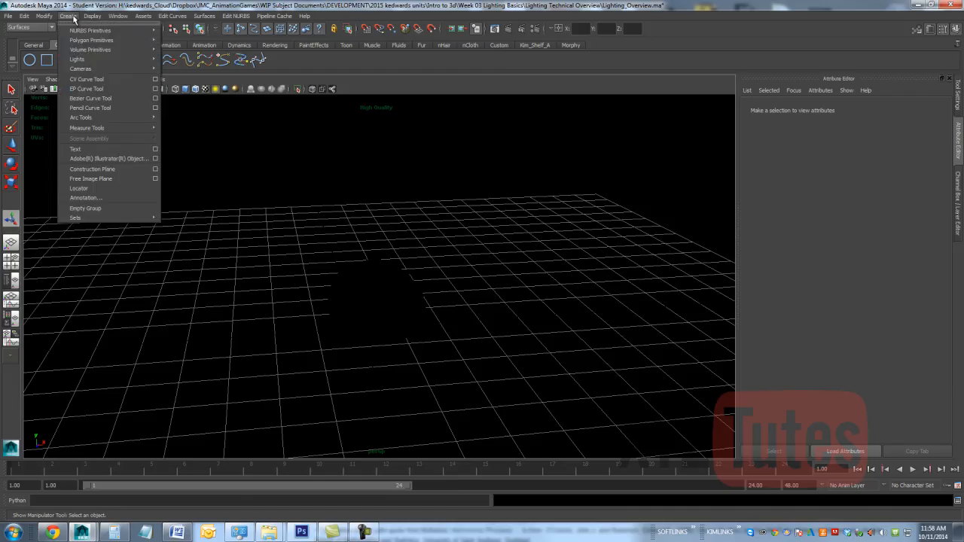
pyautogui.moveTo(83, 60)
pyautogui.click(192, 75)
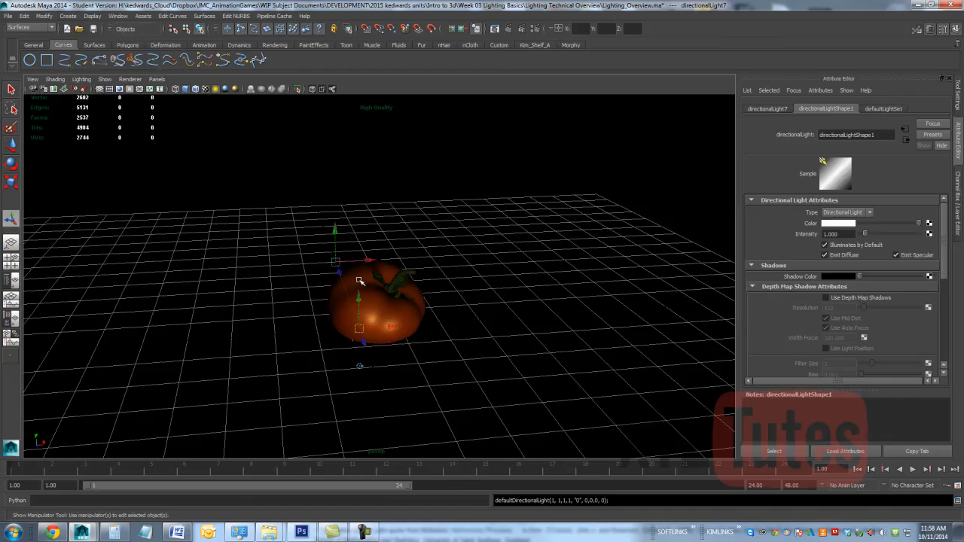
pyautogui.moveTo(359, 297); pyautogui.dragTo(356, 136)
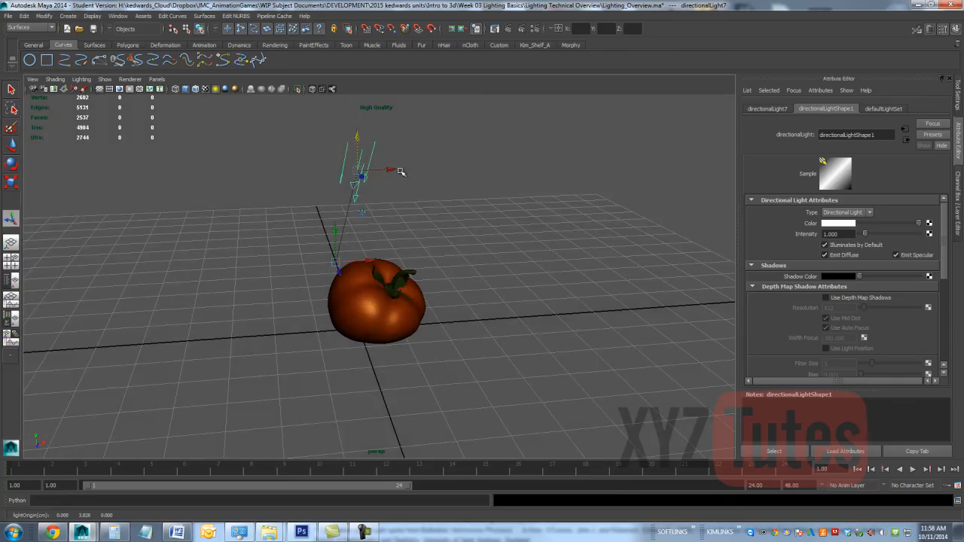
pyautogui.moveTo(395, 171); pyautogui.dragTo(663, 195)
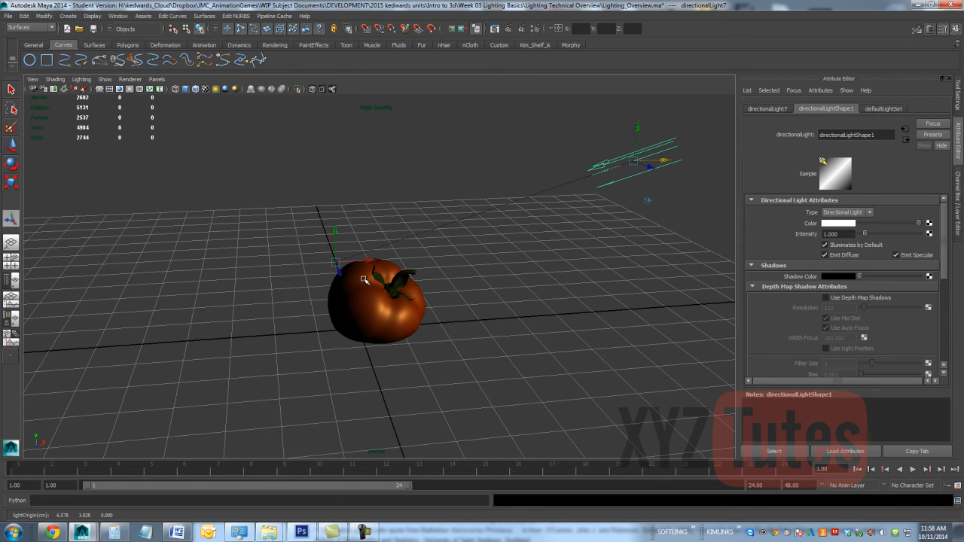
pyautogui.moveTo(336, 263)
pyautogui.mouseDown()
pyautogui.moveTo(434, 244)
pyautogui.moveTo(553, 371)
pyautogui.moveTo(729, 318)
pyautogui.moveTo(366, 318)
pyautogui.moveTo(445, 158)
pyautogui.moveTo(329, 254)
pyautogui.moveTo(480, 367)
pyautogui.moveTo(236, 207)
pyautogui.moveTo(359, 86)
pyautogui.moveTo(288, 245)
pyautogui.moveTo(370, 291)
pyautogui.moveTo(374, 276)
pyautogui.moveTo(329, 275)
pyautogui.moveTo(294, 218)
pyautogui.moveTo(378, 154)
pyautogui.moveTo(562, 217)
pyautogui.moveTo(422, 331)
pyautogui.moveTo(237, 383)
pyautogui.moveTo(232, 317)
pyautogui.moveTo(66, 280)
pyautogui.moveTo(427, 366)
pyautogui.moveTo(426, 226)
pyautogui.moveTo(217, 403)
pyautogui.moveTo(442, 329)
pyautogui.moveTo(290, 366)
pyautogui.moveTo(351, 196)
pyautogui.moveTo(572, 234)
pyautogui.moveTo(605, 323)
pyautogui.moveTo(473, 398)
pyautogui.moveTo(312, 366)
pyautogui.moveTo(372, 236)
pyautogui.moveTo(487, 207)
pyautogui.moveTo(319, 301)
pyautogui.moveTo(573, 315)
pyautogui.moveTo(547, 348)
pyautogui.moveTo(278, 306)
pyautogui.moveTo(458, 216)
pyautogui.moveTo(600, 226)
pyautogui.moveTo(349, 336)
pyautogui.mouseUp()
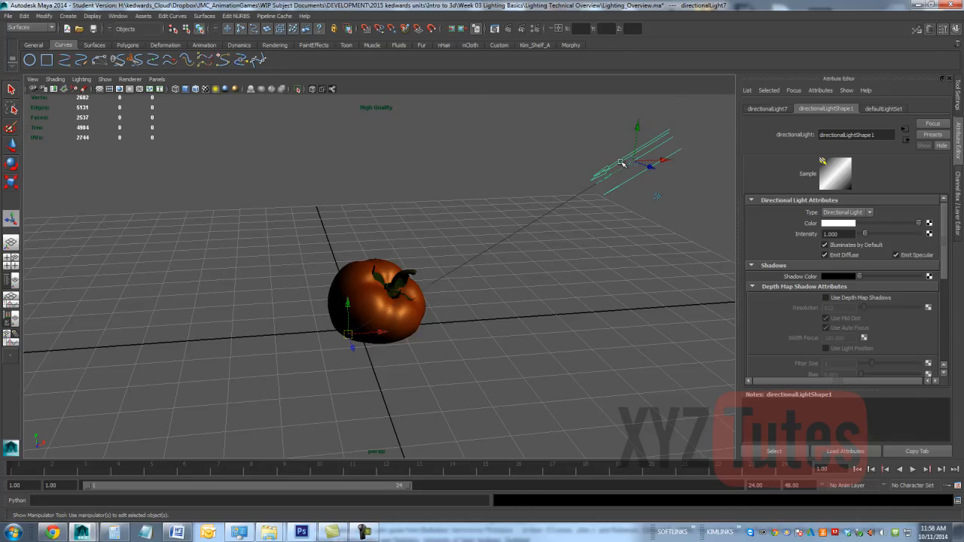
# Step: Replace the directional light with a spot light raised well to the side of the tomato and aimed at it
pyautogui.press('Delete')
pyautogui.click(68, 15)
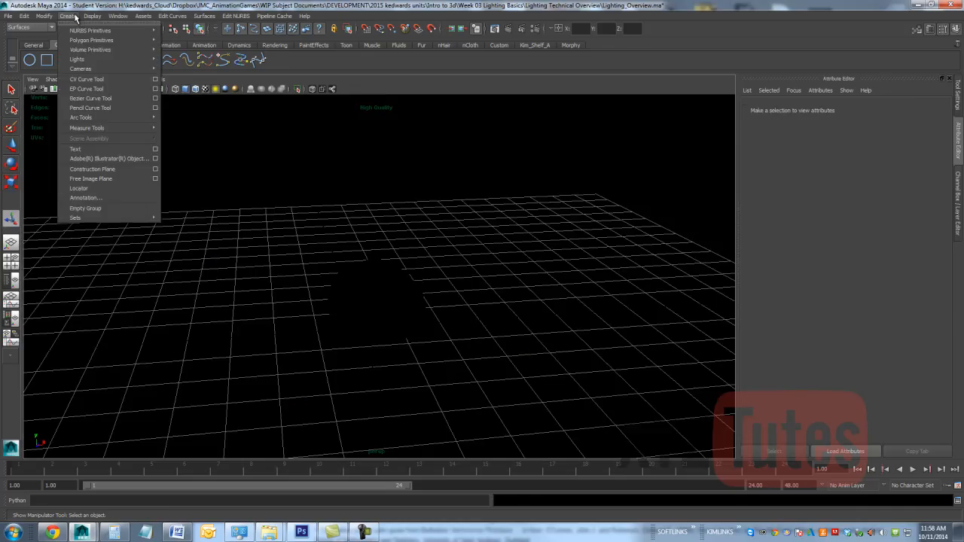
pyautogui.moveTo(97, 51)
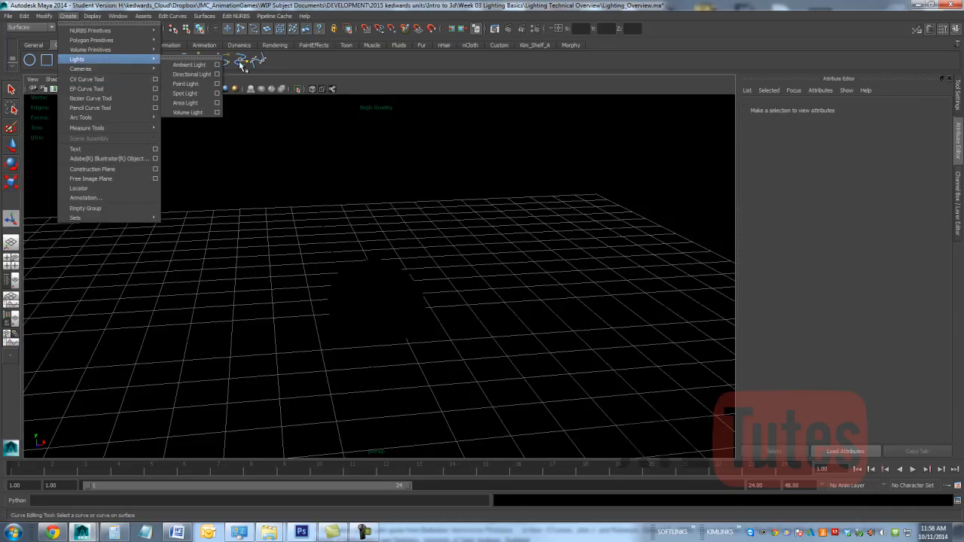
pyautogui.click(189, 89)
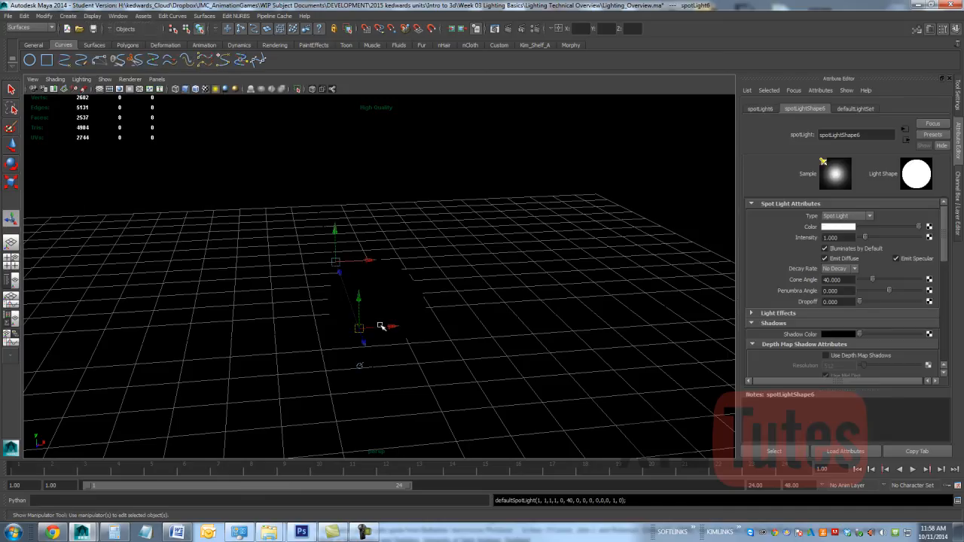
pyautogui.moveTo(380, 325); pyautogui.dragTo(598, 75)
pyautogui.press('7')
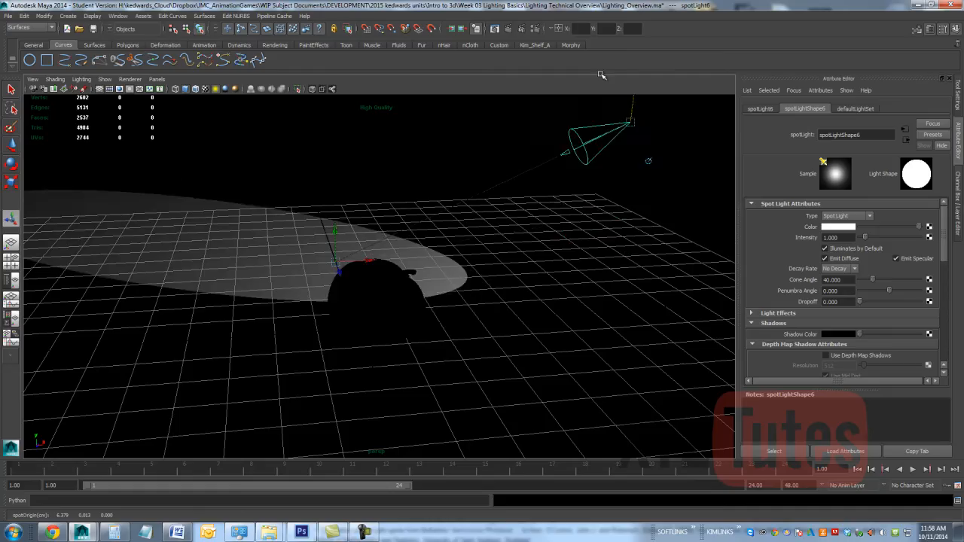
pyautogui.press('t')
pyautogui.moveTo(341, 274); pyautogui.dragTo(414, 322)
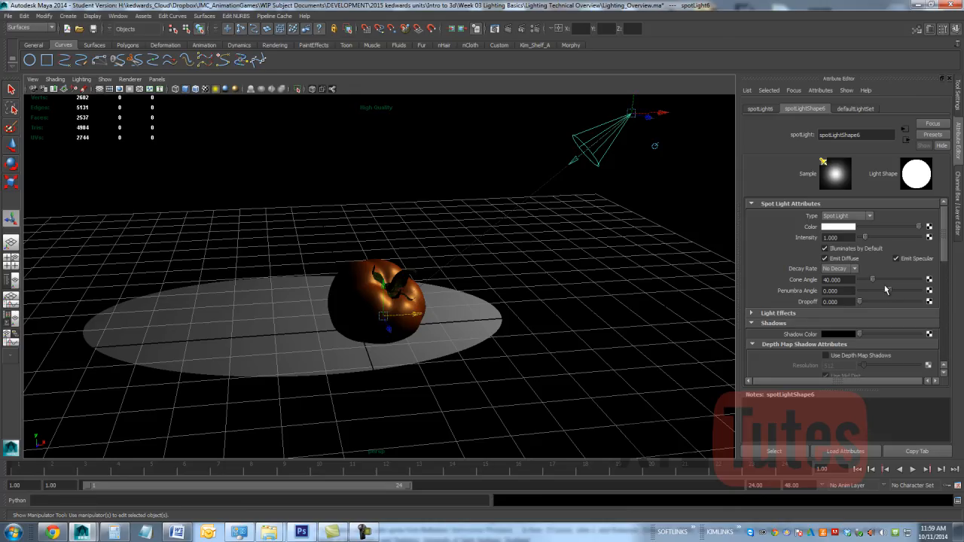
# Step: Set the spot light's cone angle to about 45.4 and penumbra angle to about 7.8, checking the falloff by looking through the light
pyautogui.moveTo(874, 283); pyautogui.dragTo(901, 293)
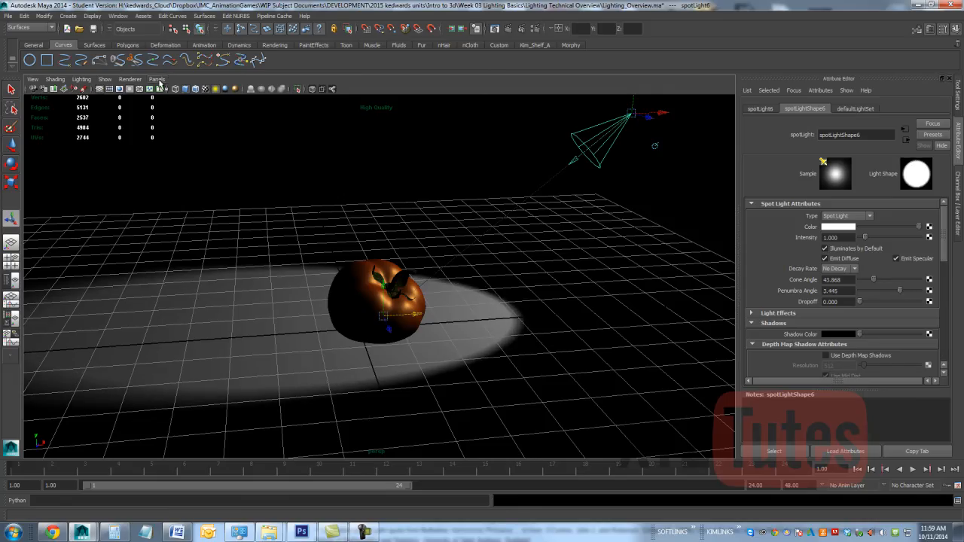
pyautogui.click(157, 79)
pyautogui.click(172, 114)
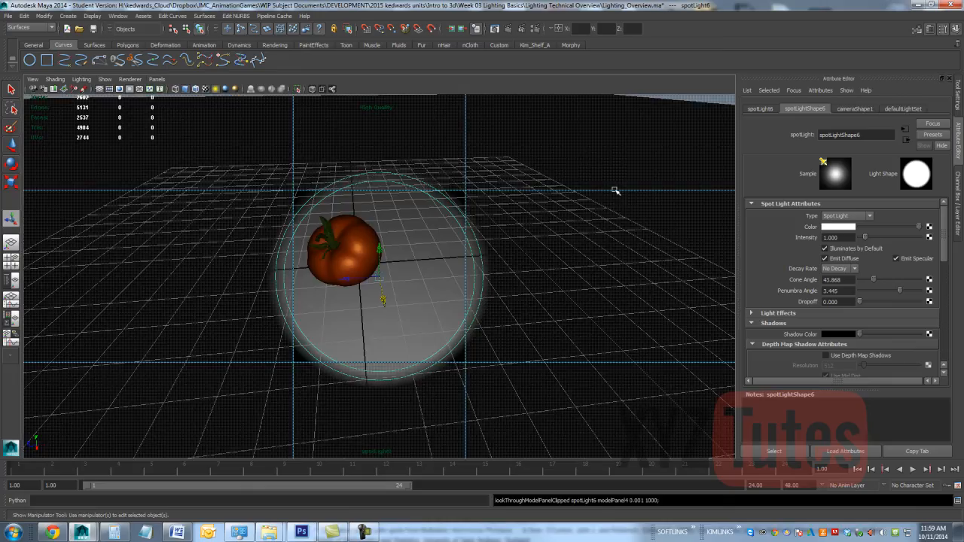
pyautogui.moveTo(900, 290); pyautogui.dragTo(874, 283)
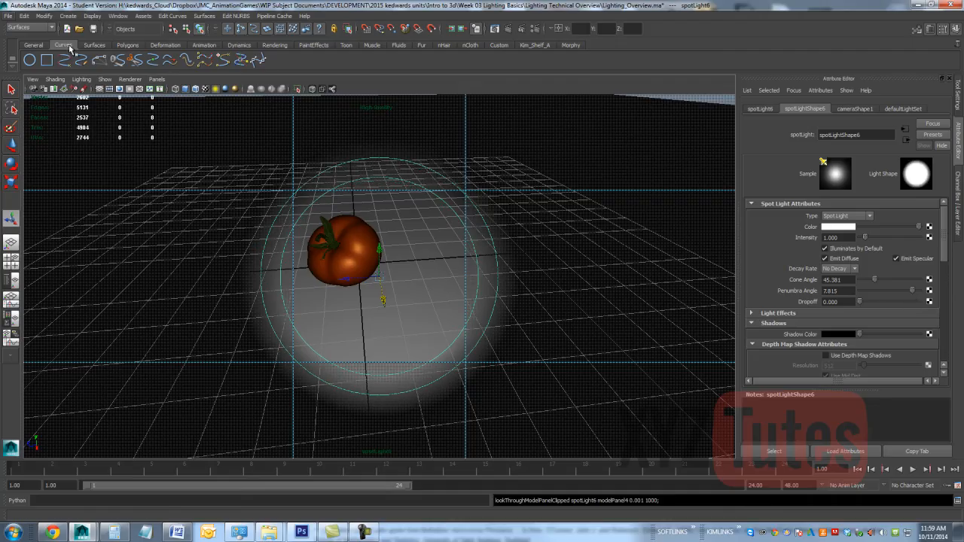
# Step: Switch from the spot light's view back to the perspective camera and delete the spot light
pyautogui.click(158, 79)
pyautogui.moveTo(164, 90)
pyautogui.click(260, 99)
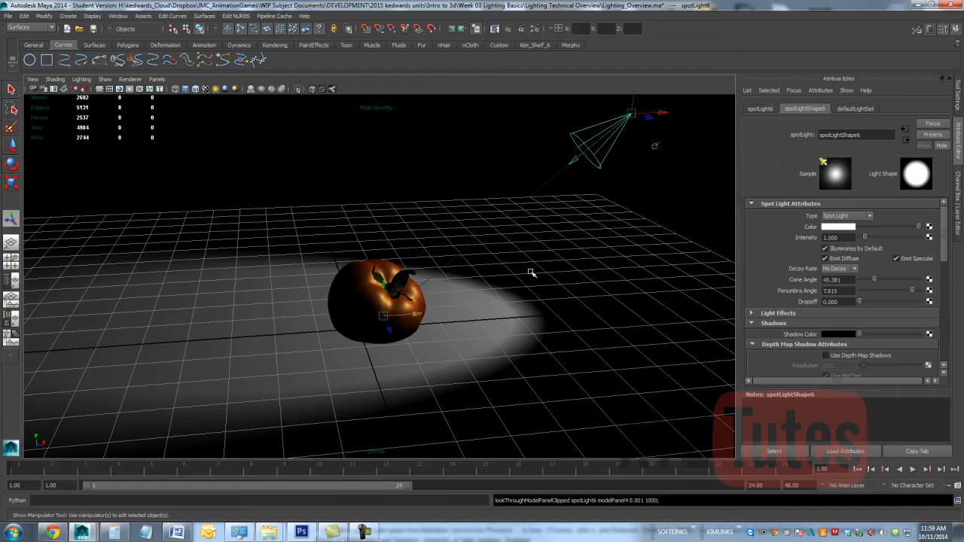
pyautogui.press('Delete')
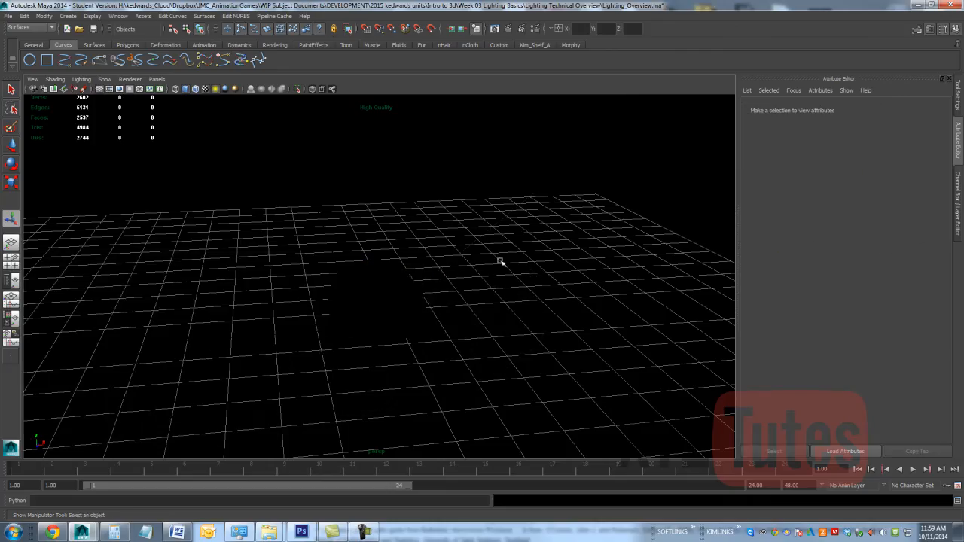
# Step: Create a point light and move it about 6.1 units along X, to the side of the tomato
pyautogui.click(69, 16)
pyautogui.moveTo(83, 59)
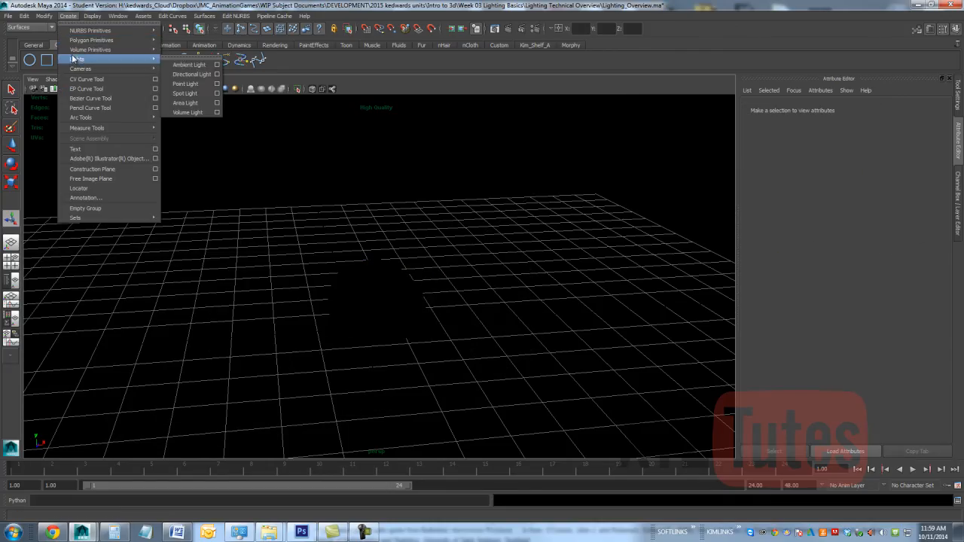
pyautogui.click(188, 84)
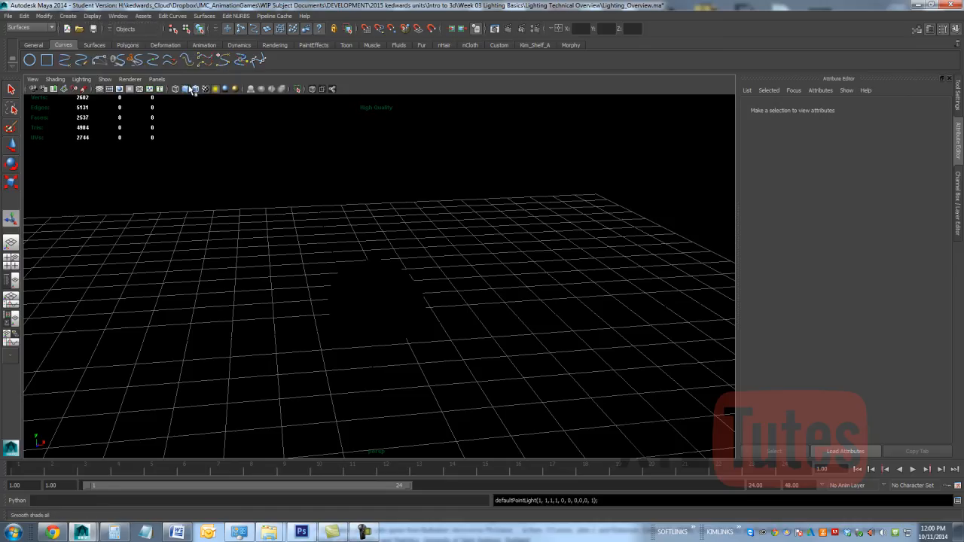
pyautogui.moveTo(374, 332); pyautogui.dragTo(563, 316)
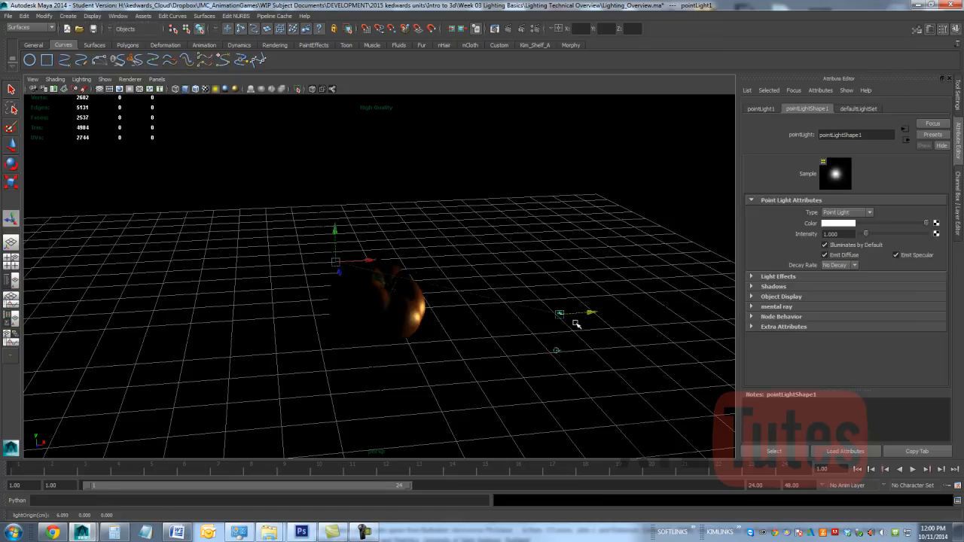
# Step: Raise the point light well above the grid, keeping it off to the side of the tomato
pyautogui.click(13, 144)
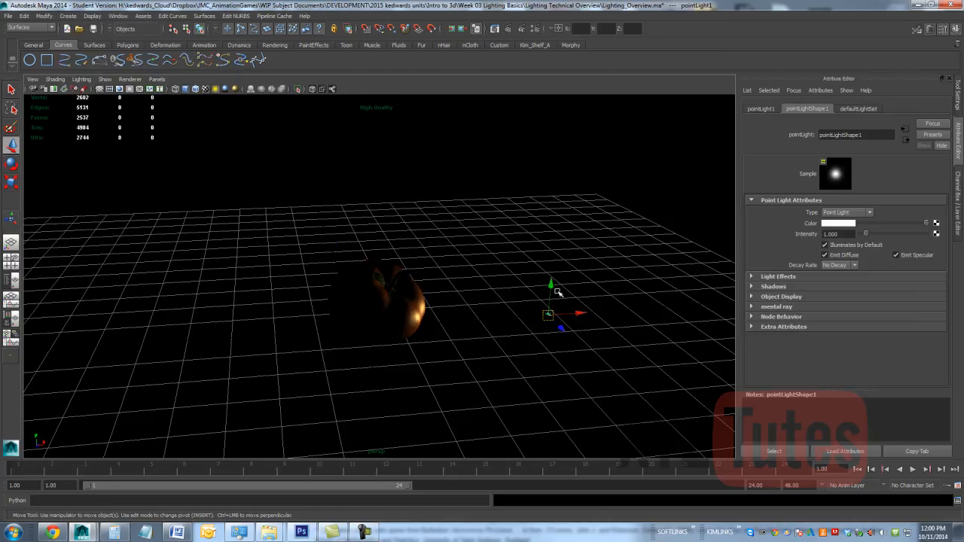
pyautogui.moveTo(553, 289); pyautogui.dragTo(566, 223)
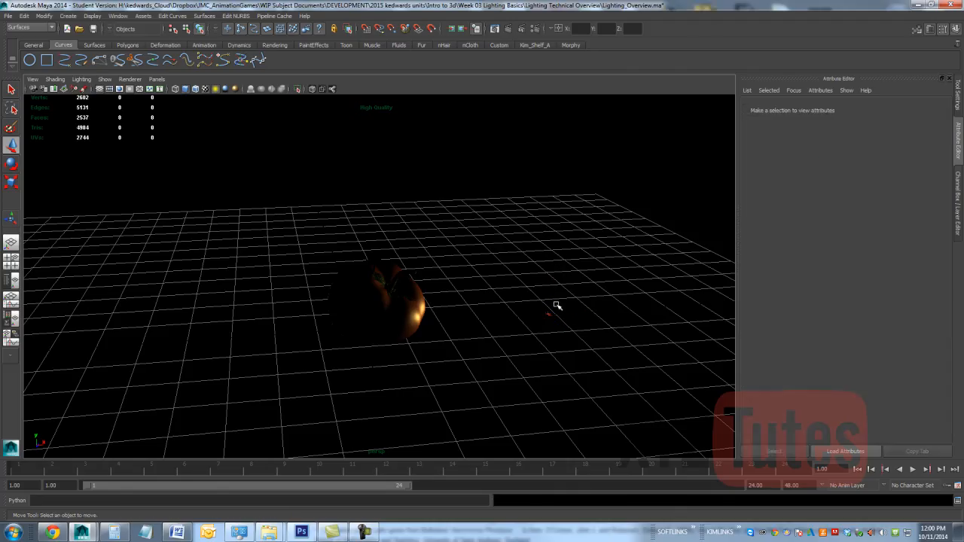
pyautogui.hotkey('ctrl', 'z')
pyautogui.moveTo(533, 179); pyautogui.dragTo(573, 183)
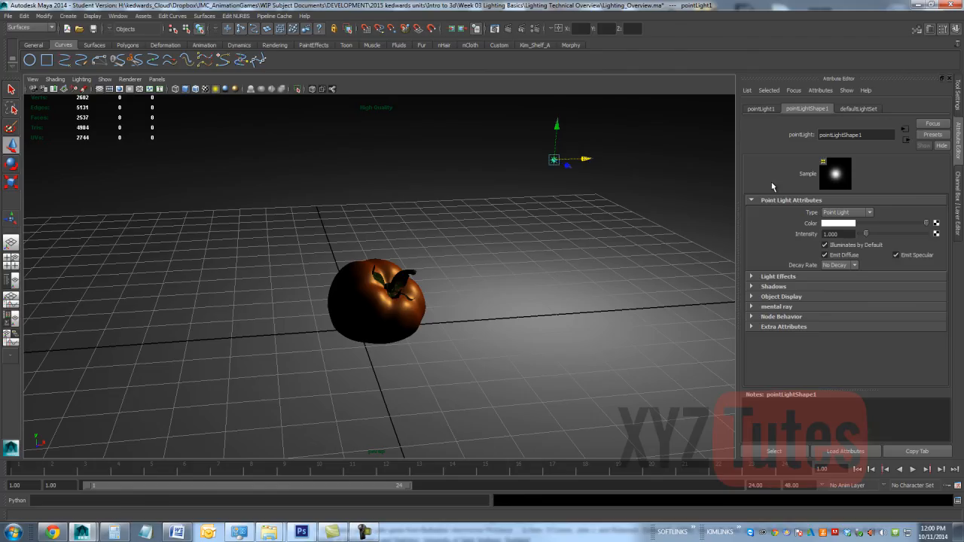
# Step: Replace the point light with a volume light moved about 3.6 units along X and raised above the tomato's height
pyautogui.press('Delete')
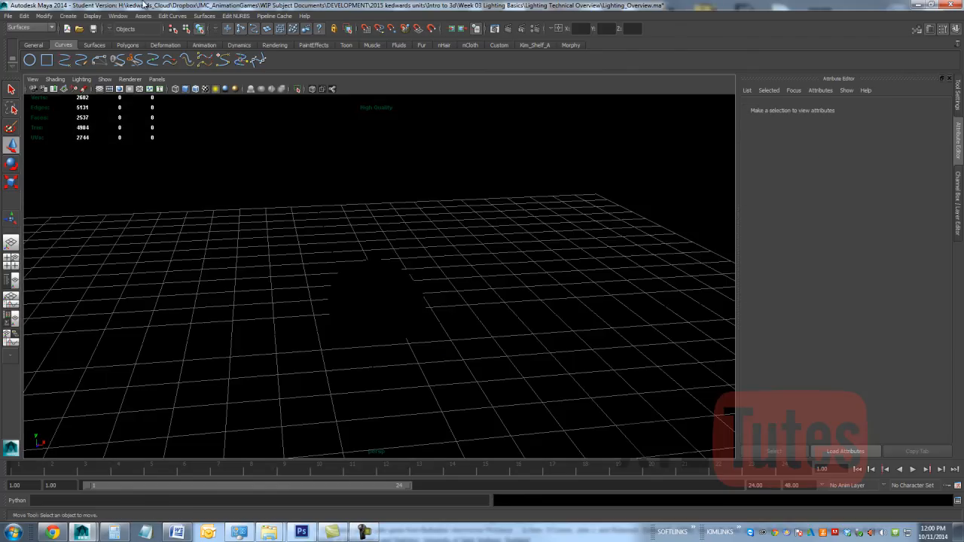
pyautogui.click(66, 15)
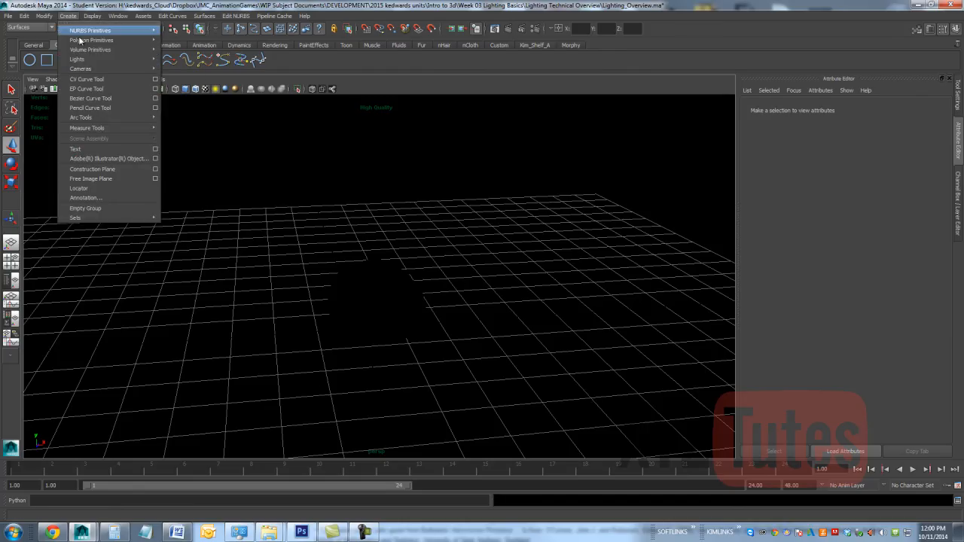
pyautogui.moveTo(79, 59)
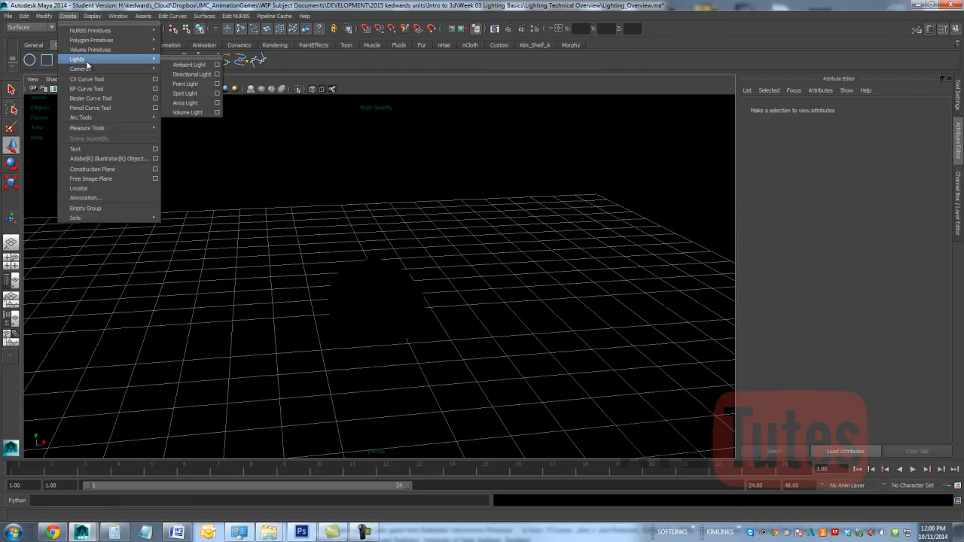
pyautogui.click(193, 113)
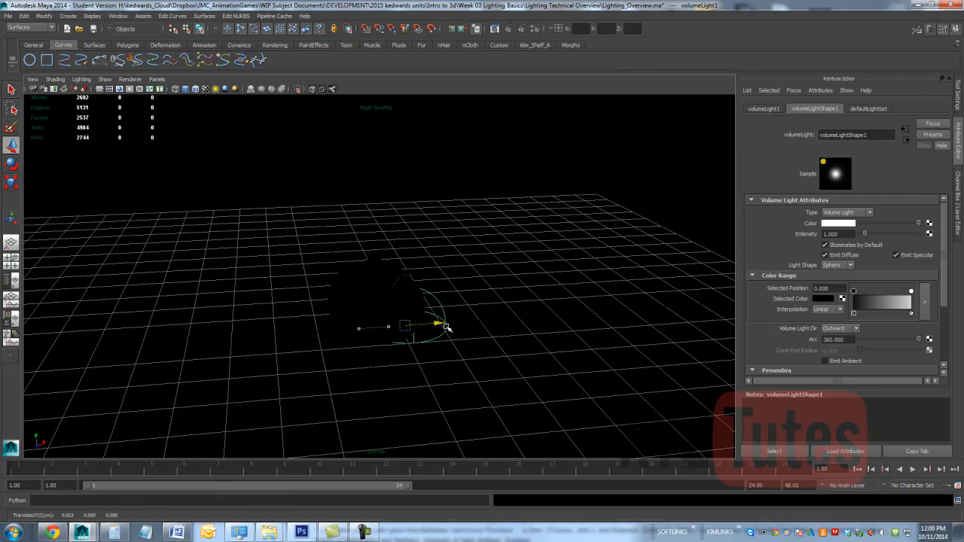
pyautogui.moveTo(447, 327); pyautogui.dragTo(526, 320)
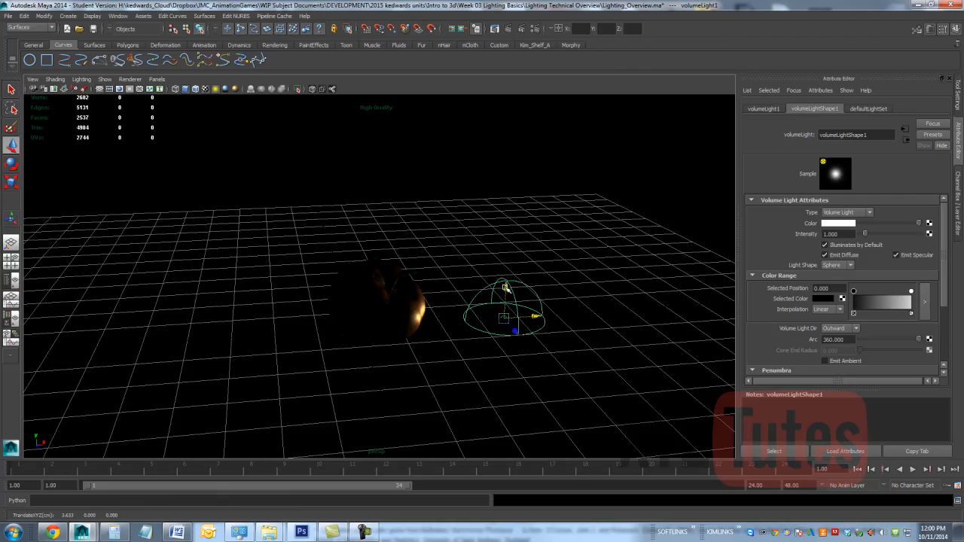
pyautogui.moveTo(506, 287); pyautogui.dragTo(512, 143)
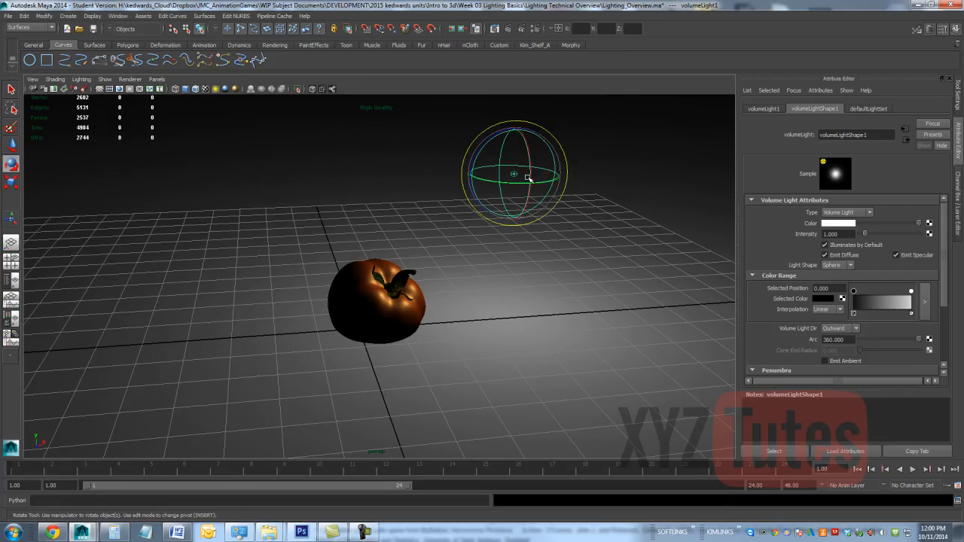
# Step: Scale the volume light's sphere up to roughly three times its size and lower it beside the tomato, to about X 3.0, Y 1.6
pyautogui.press('r')
pyautogui.moveTo(516, 174); pyautogui.dragTo(657, 166)
pyautogui.press('w')
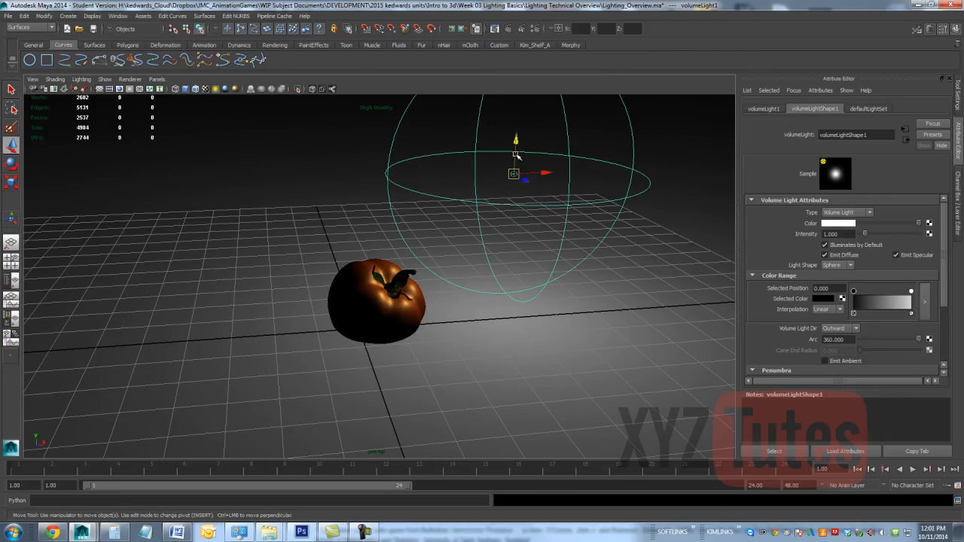
pyautogui.moveTo(517, 151); pyautogui.dragTo(486, 261)
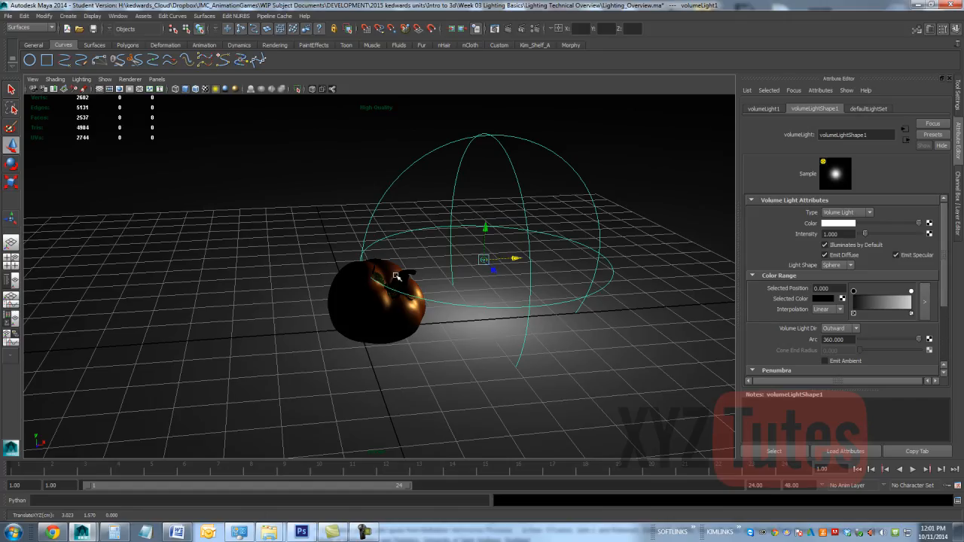
# Step: Run an IPR render of a region around the tomato to check the volume light's falloff, and close the render window
pyautogui.click(524, 30)
pyautogui.moveTo(431, 203); pyautogui.dragTo(173, 426)
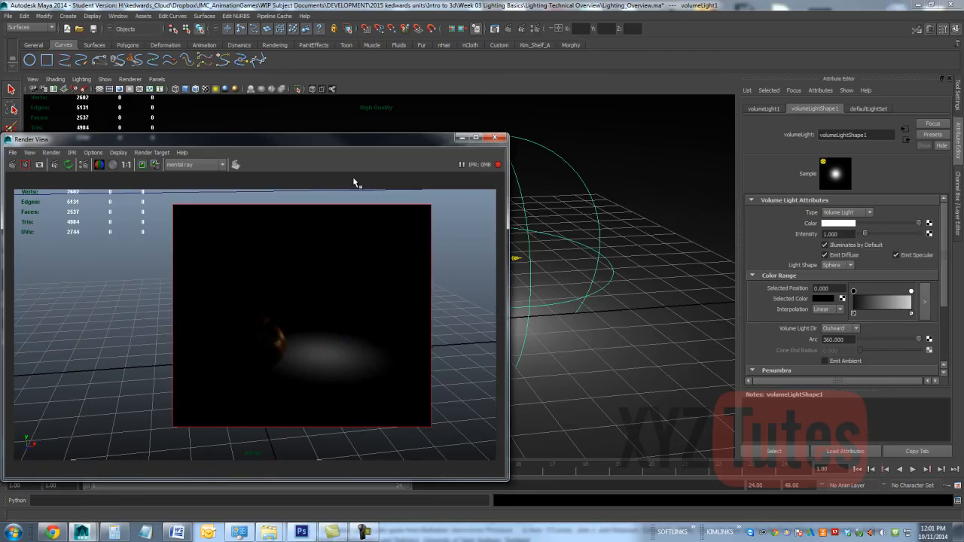
pyautogui.click(496, 139)
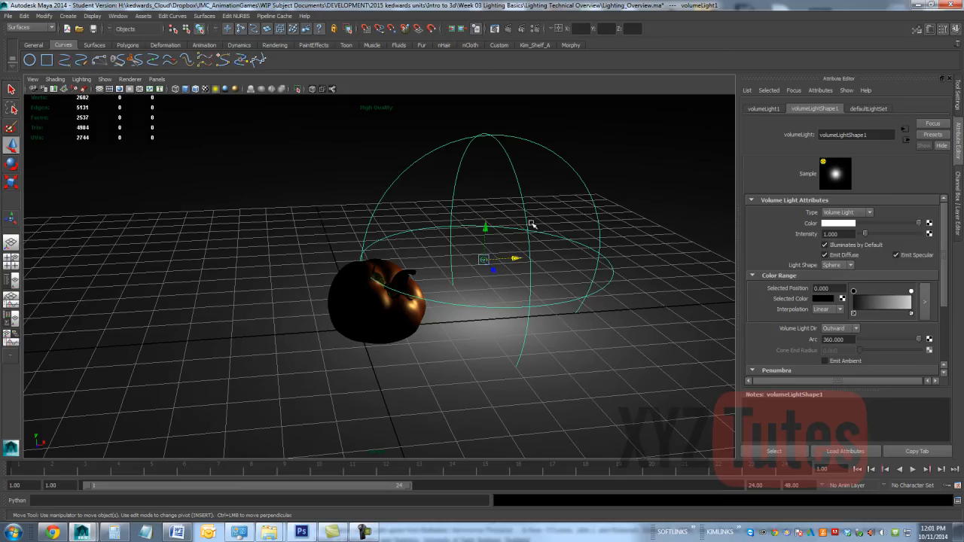
# Step: Replace the volume light with an area light moved about 4.8 units along X, to the side of the tomato
pyautogui.press('Delete')
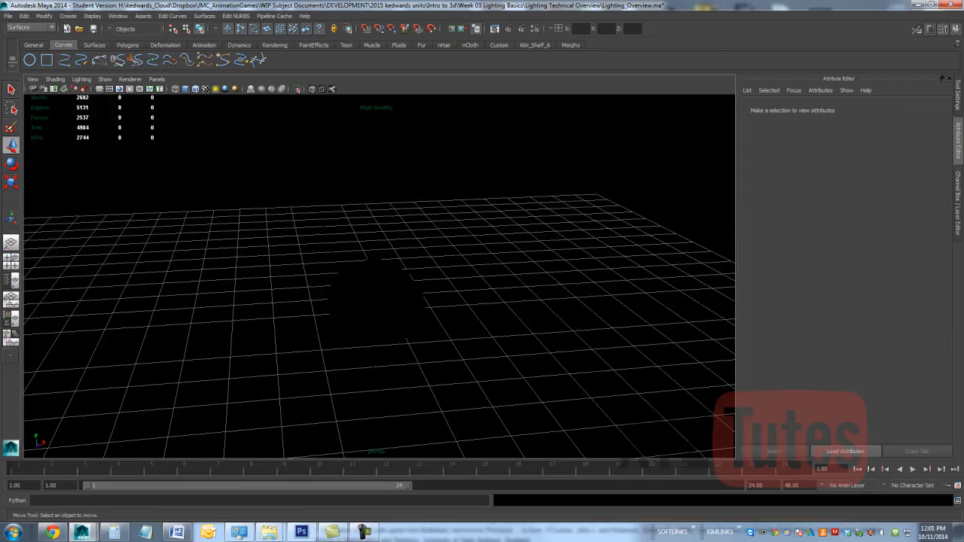
pyautogui.click(68, 16)
pyautogui.moveTo(115, 40)
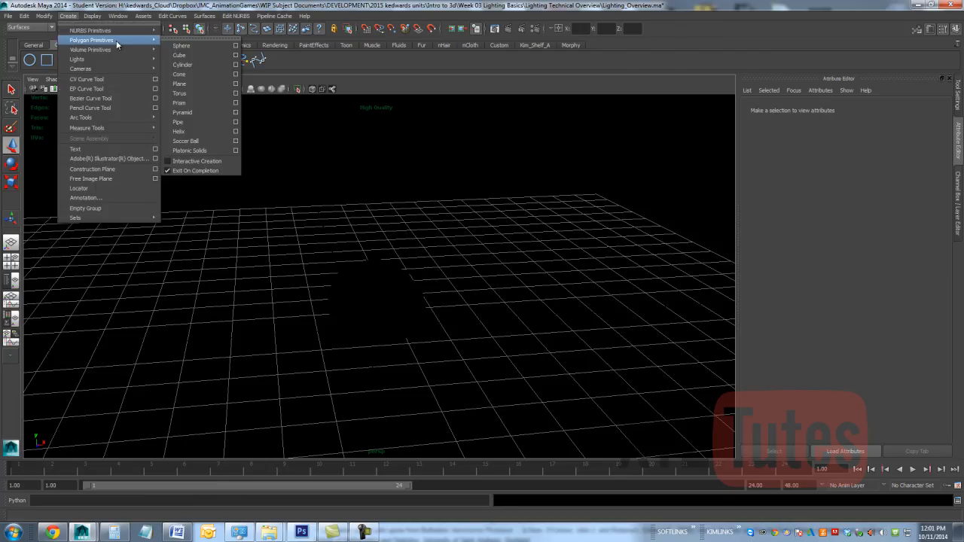
pyautogui.moveTo(115, 59)
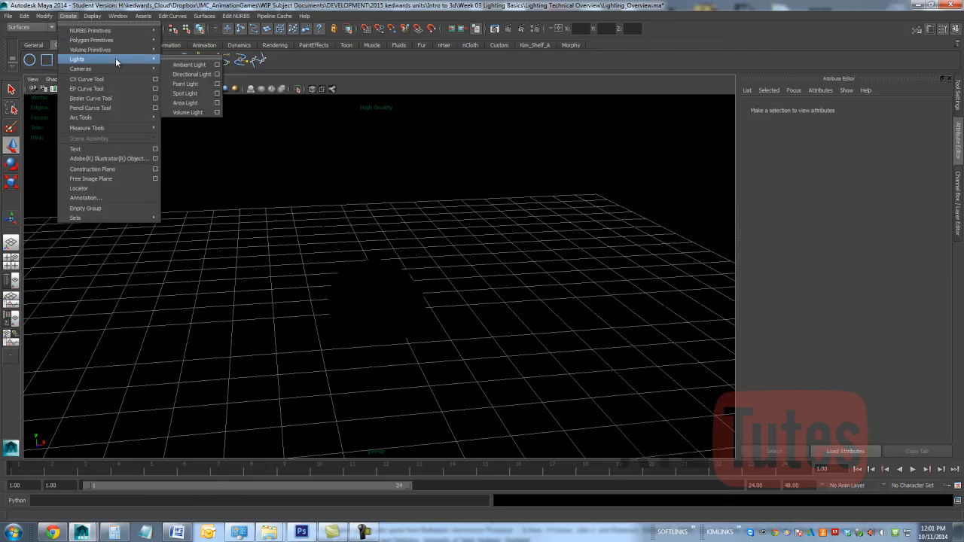
pyautogui.click(204, 104)
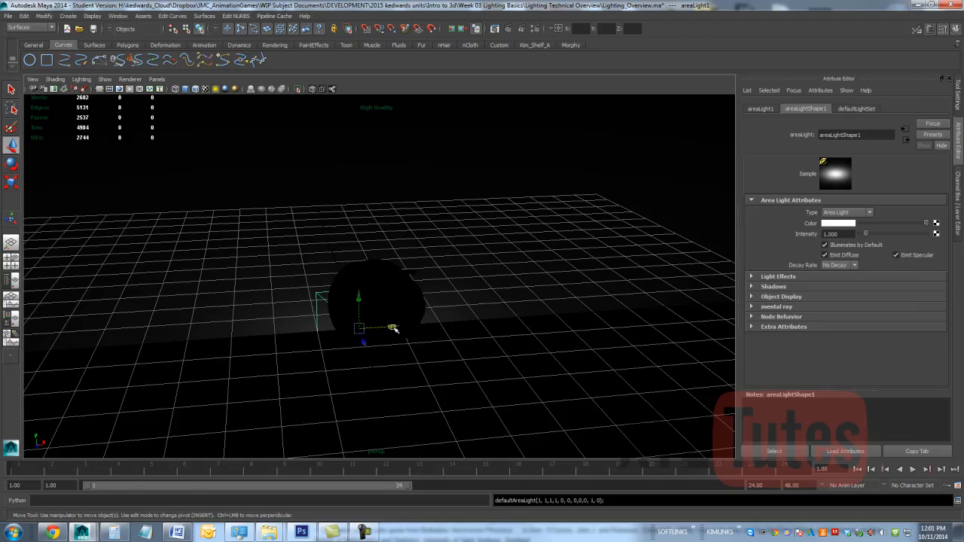
pyautogui.moveTo(393, 328); pyautogui.dragTo(566, 305)
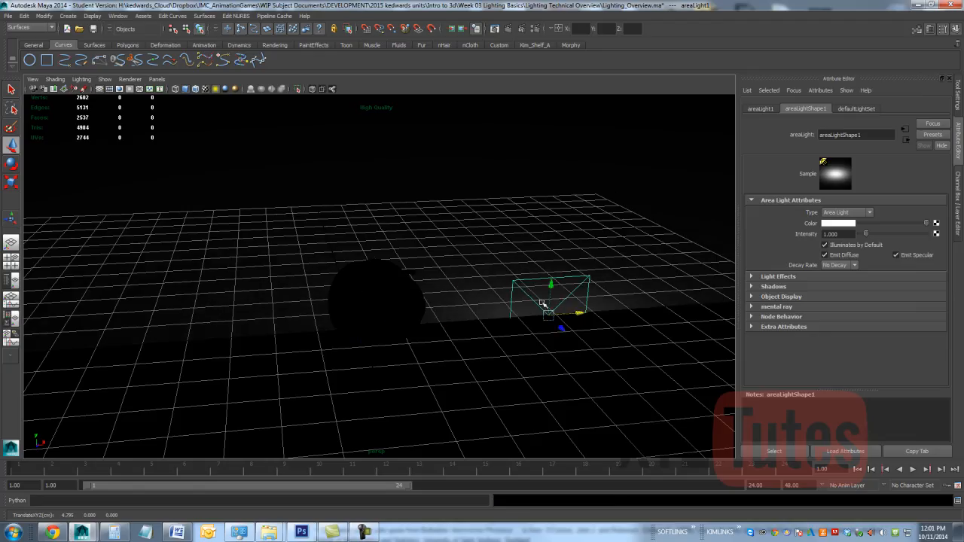
# Step: Aim the area light at the tomato using its target manipulator, and raise its origin to about 3.5 units in Y
pyautogui.press('e')
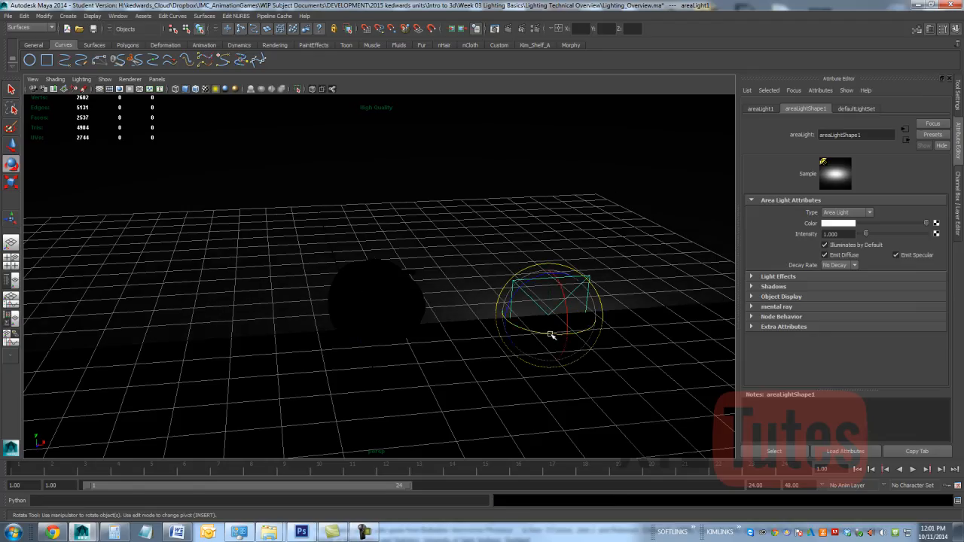
pyautogui.click(11, 219)
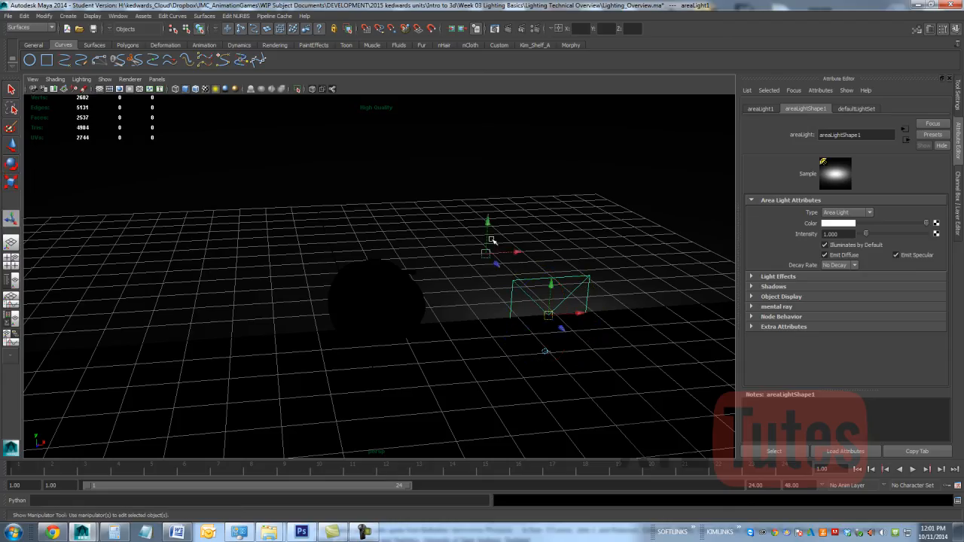
pyautogui.moveTo(508, 253); pyautogui.dragTo(338, 303)
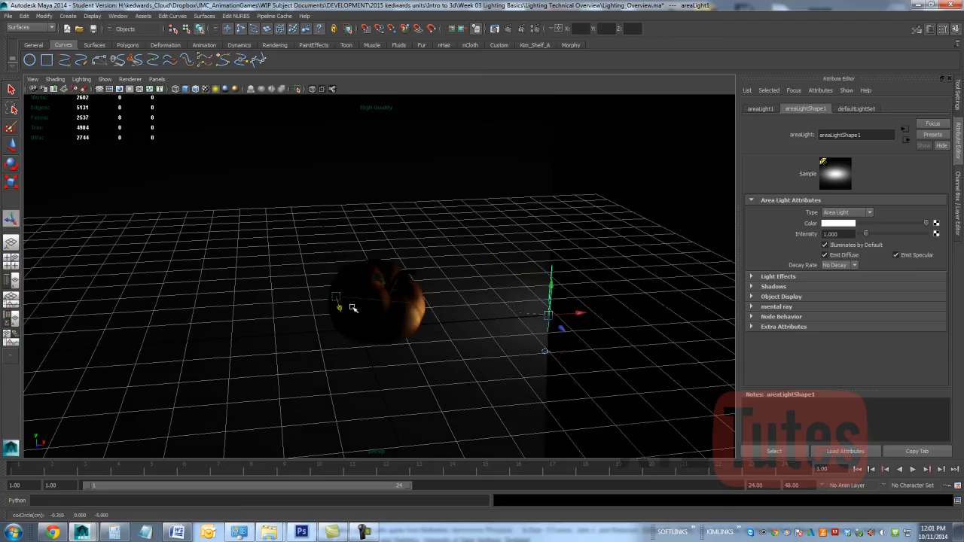
pyautogui.moveTo(551, 285); pyautogui.dragTo(529, 143)
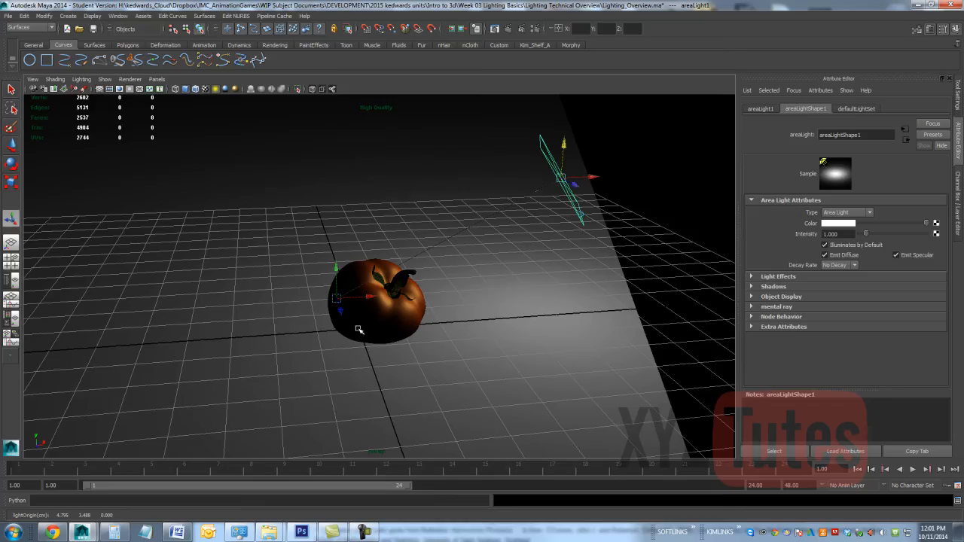
pyautogui.moveTo(363, 299); pyautogui.dragTo(399, 307)
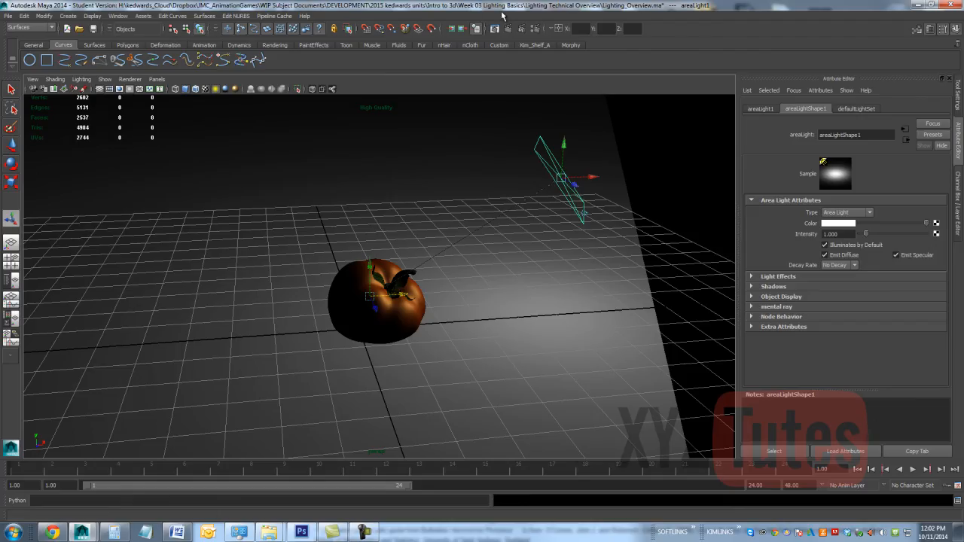
# Step: Start an IPR render of a region around the tomato and enable Use Light Shape in the area light's mental ray settings
pyautogui.click(523, 29)
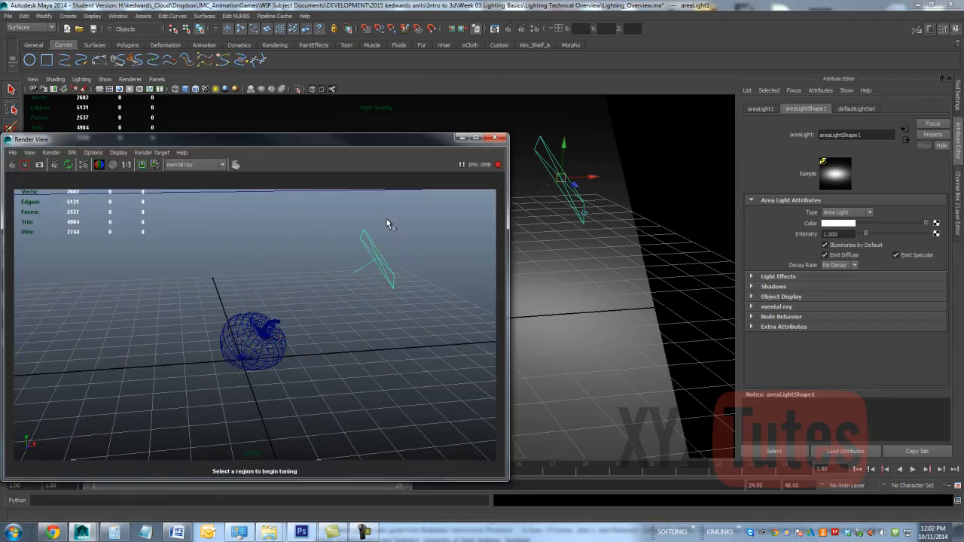
pyautogui.moveTo(419, 256); pyautogui.dragTo(125, 421)
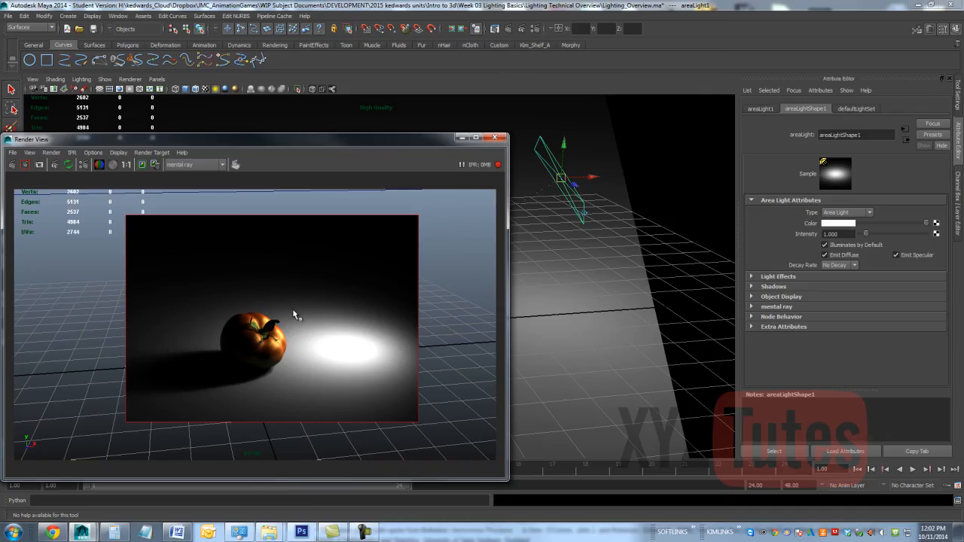
pyautogui.click(751, 307)
pyautogui.click(827, 329)
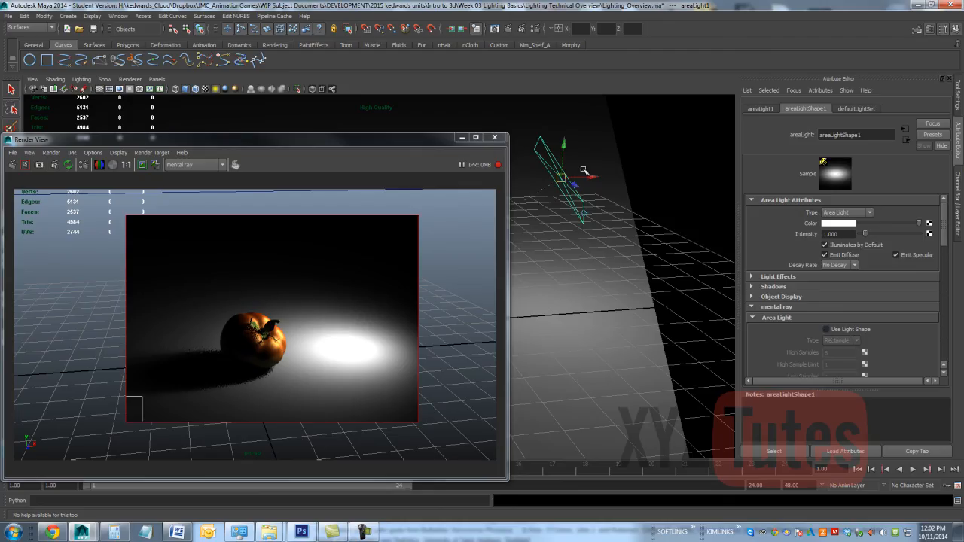
pyautogui.click(827, 329)
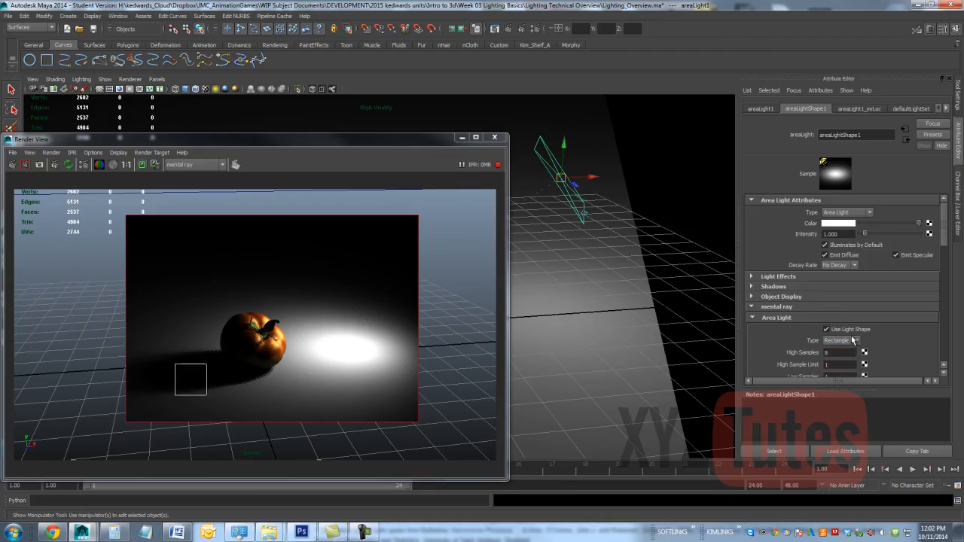
# Step: Change the area light's mental ray shape type to Disc, Sphere and finally Cylinder to compare the rendered shadows
pyautogui.click(854, 341)
pyautogui.click(831, 356)
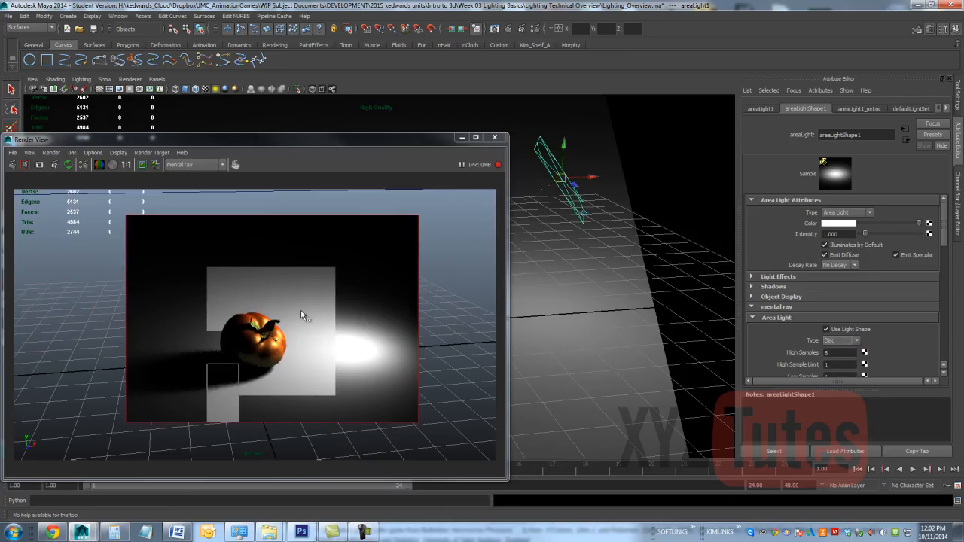
pyautogui.click(838, 343)
pyautogui.click(831, 362)
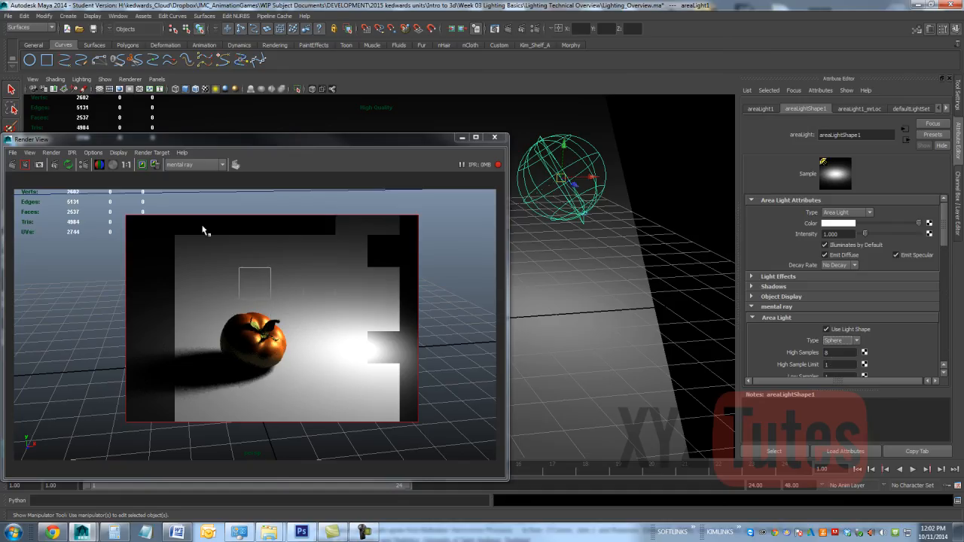
pyautogui.click(839, 343)
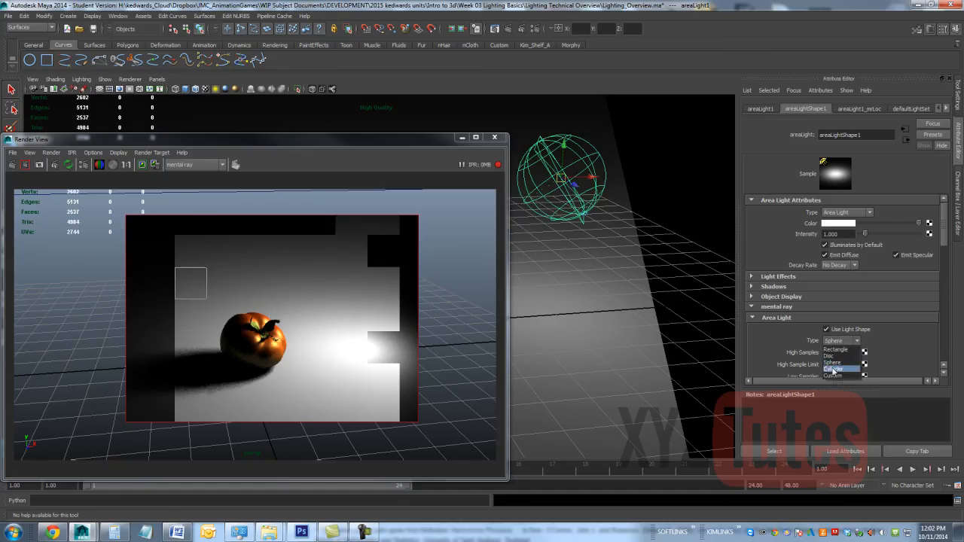
pyautogui.click(833, 369)
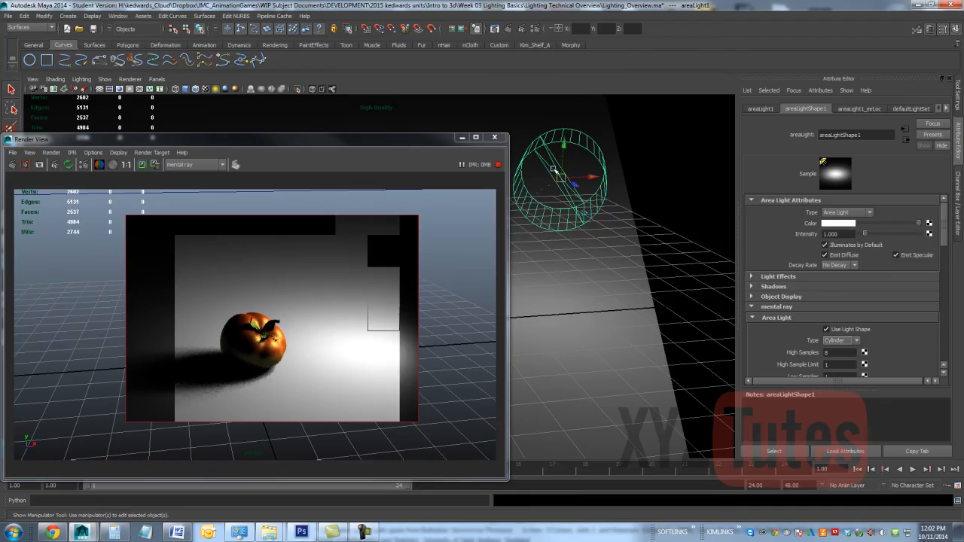
# Step: Disable Use Light Shape, collapse the mental ray Area Light settings and delete the area light
pyautogui.click(827, 330)
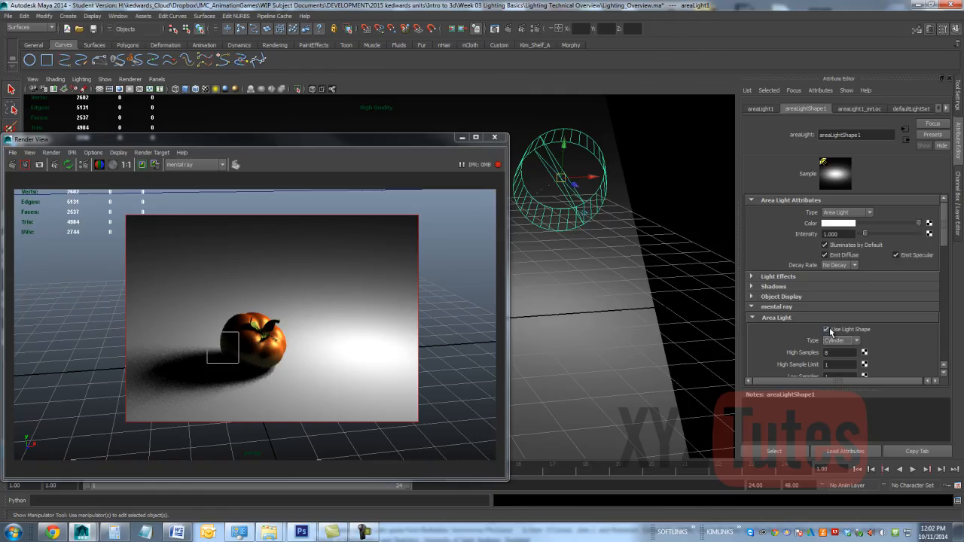
pyautogui.click(827, 330)
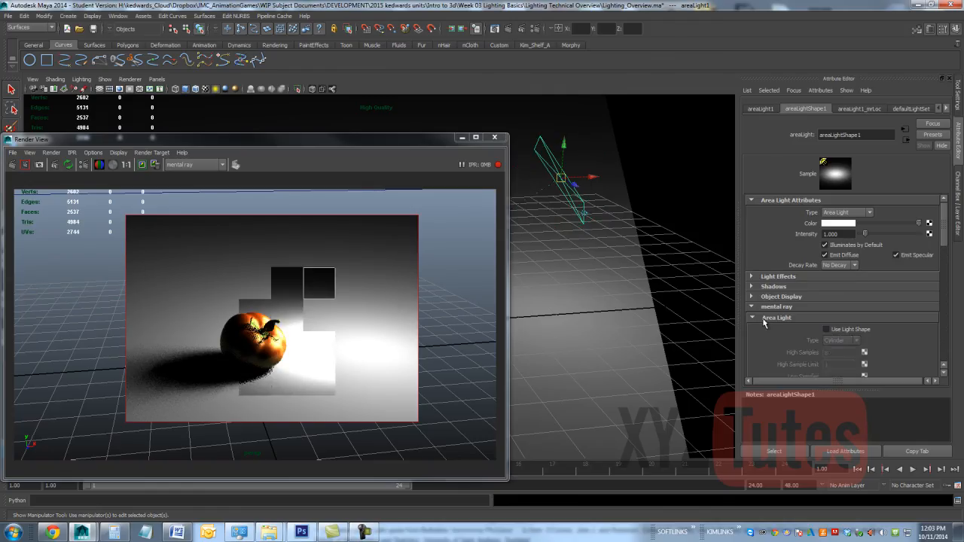
pyautogui.click(765, 319)
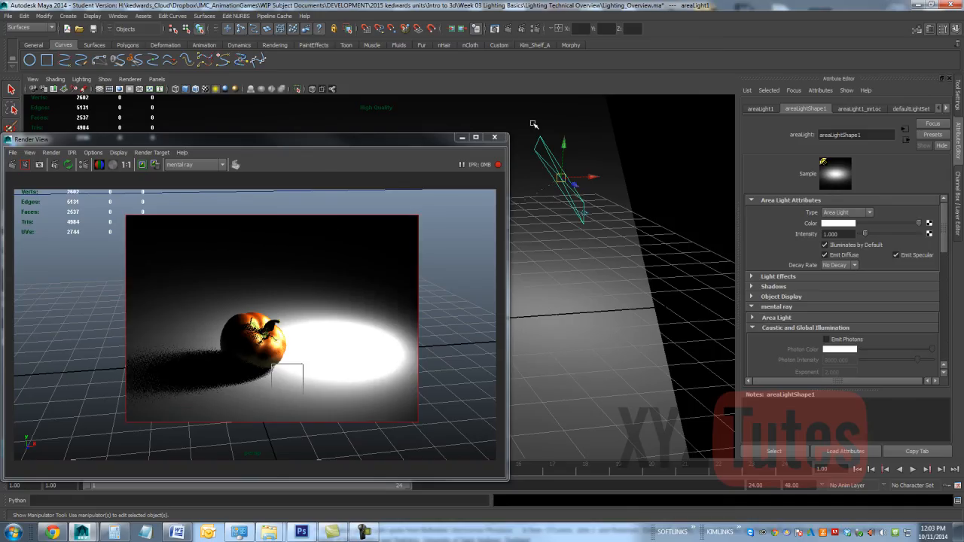
pyautogui.press('Delete')
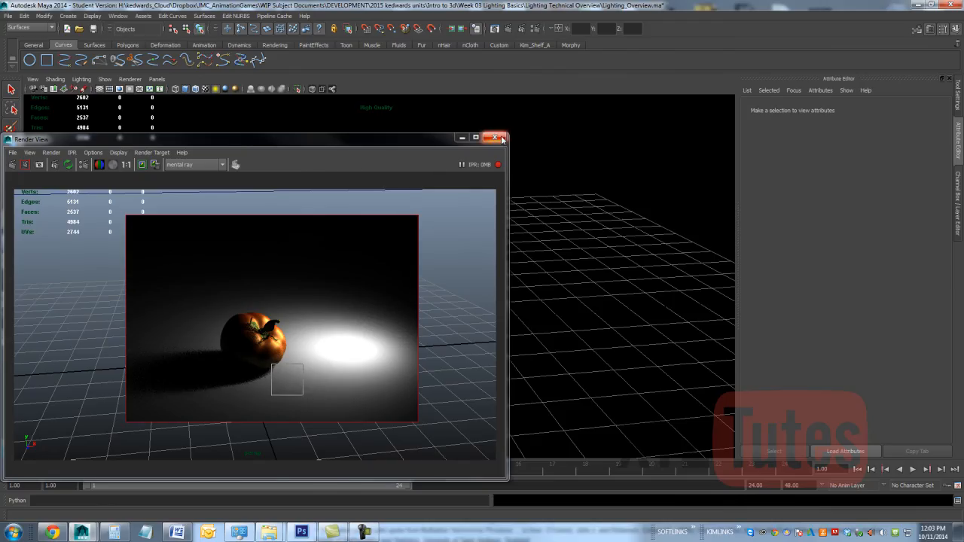
# Step: Close the render window, create an ambient light and move its origin to about 4.7 in X and 2.5 in Y
pyautogui.click(495, 138)
pyautogui.click(76, 16)
pyautogui.moveTo(144, 59)
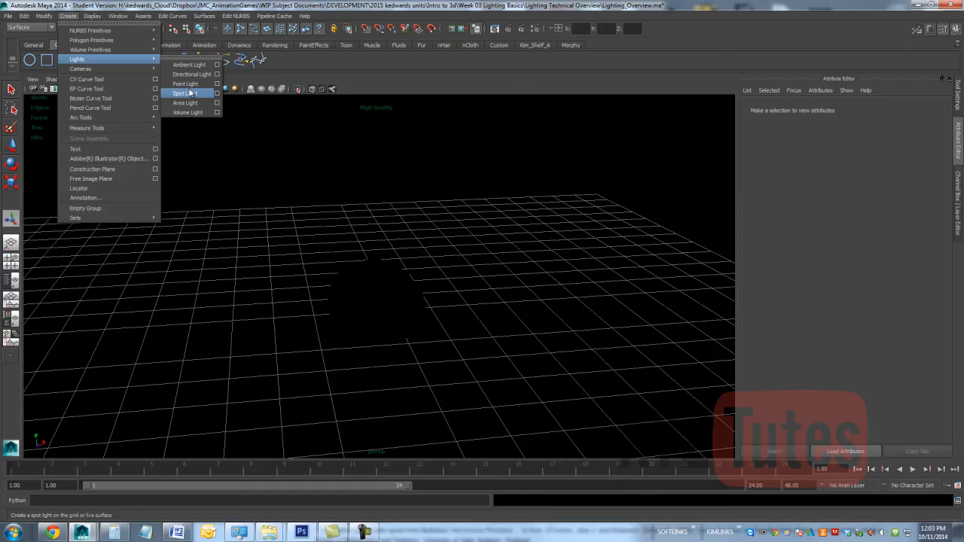
pyautogui.click(190, 66)
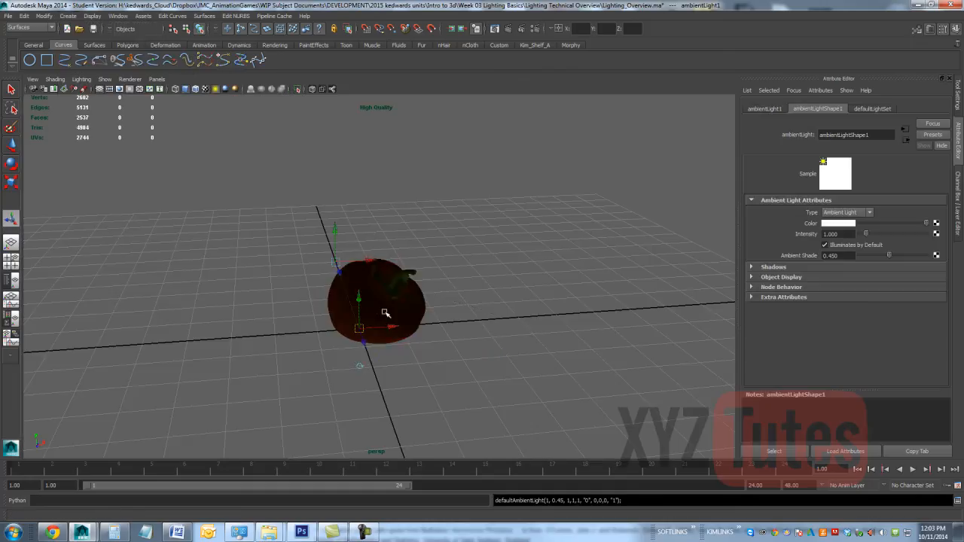
pyautogui.moveTo(384, 327); pyautogui.dragTo(565, 320)
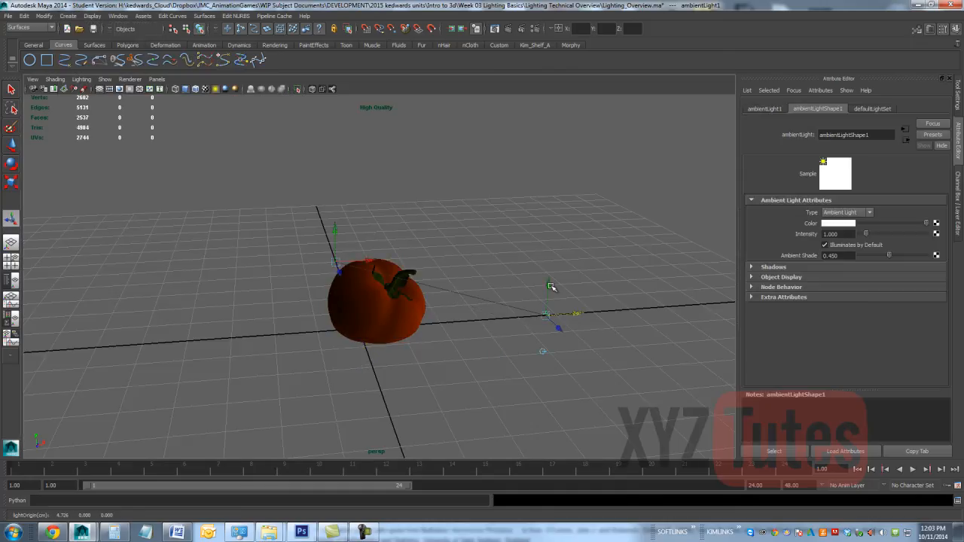
pyautogui.moveTo(551, 287); pyautogui.dragTo(547, 188)
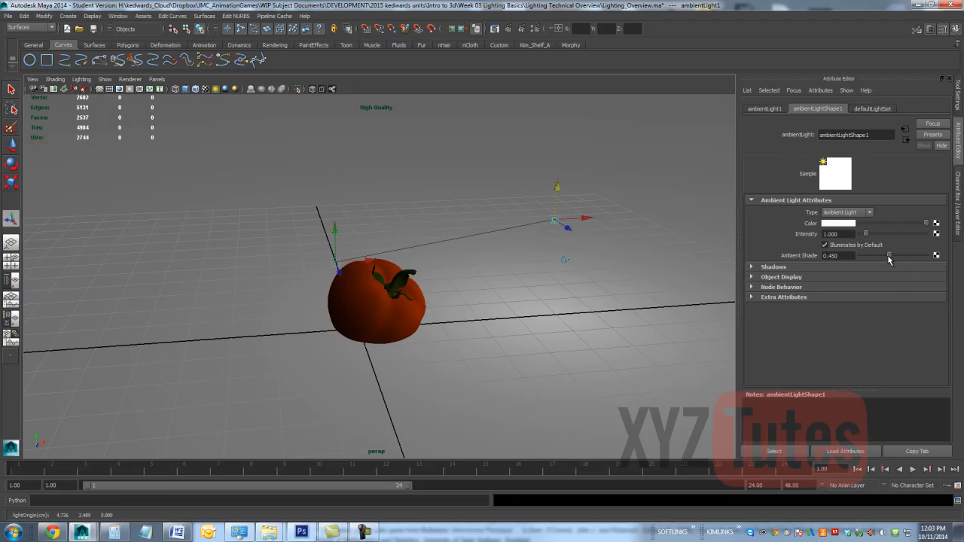
# Step: Reduce the ambient light's Ambient Shade to 0 and render the current frame
pyautogui.moveTo(889, 259); pyautogui.dragTo(837, 262)
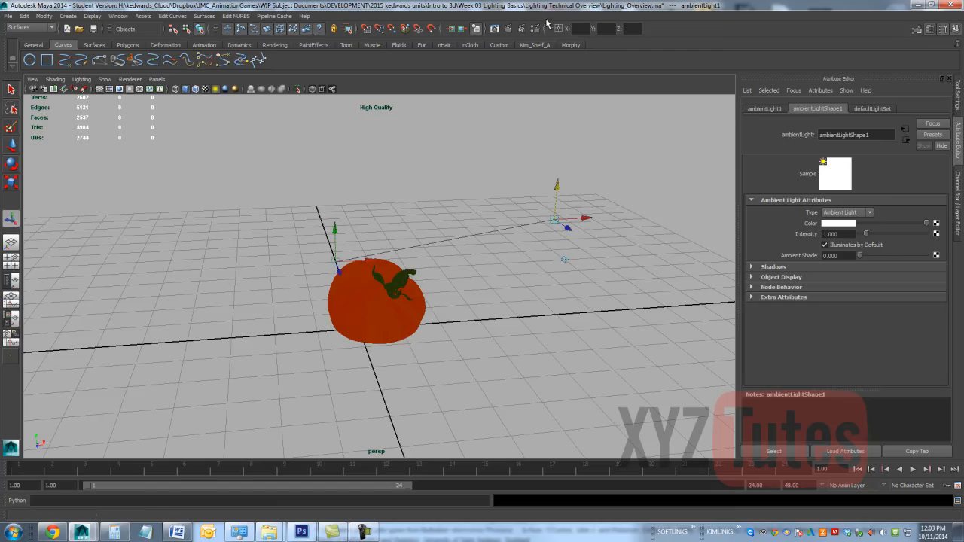
pyautogui.click(509, 29)
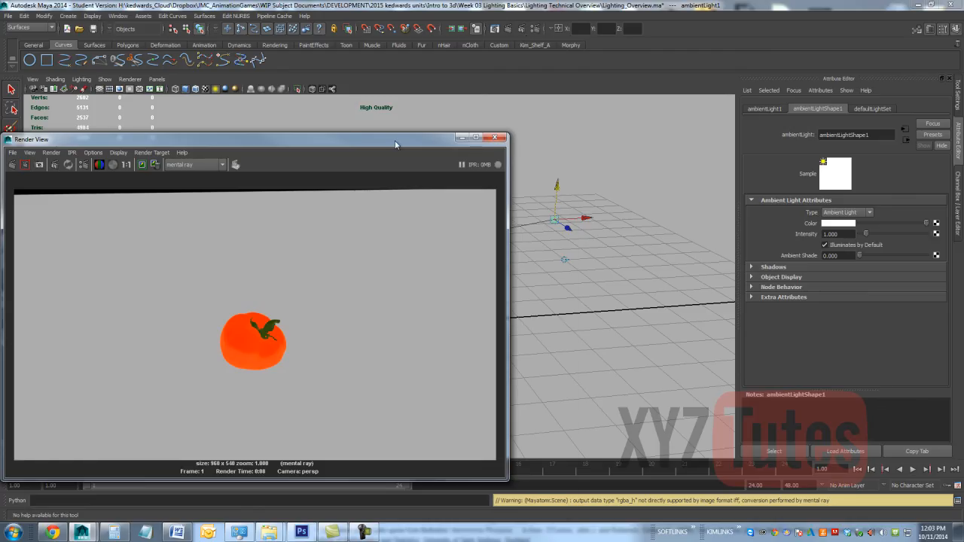
# Step: Move the ambient light's origin to about -2.4 in X, across the tomato, and disable its Illuminates by Default option
pyautogui.moveTo(395, 140); pyautogui.dragTo(532, 294)
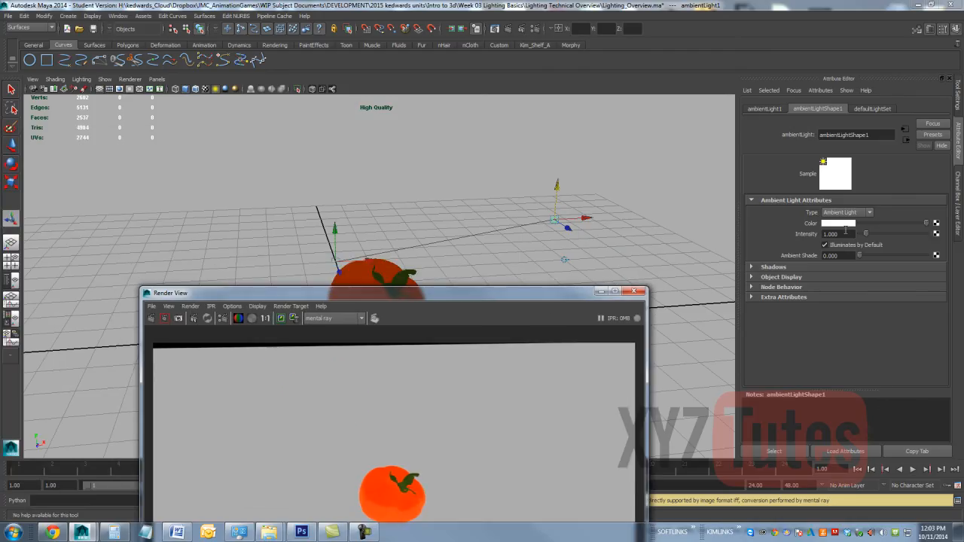
pyautogui.moveTo(558, 216); pyautogui.dragTo(273, 234)
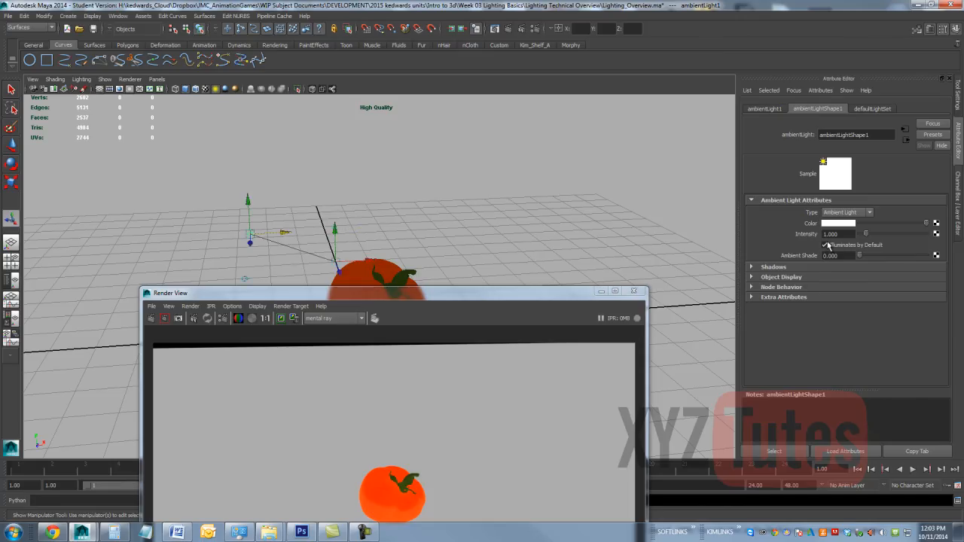
pyautogui.click(827, 245)
# Step: Create a point light, move its origin to about 5 in X and raise it well above the ground plane
pyautogui.click(68, 16)
pyautogui.moveTo(89, 60)
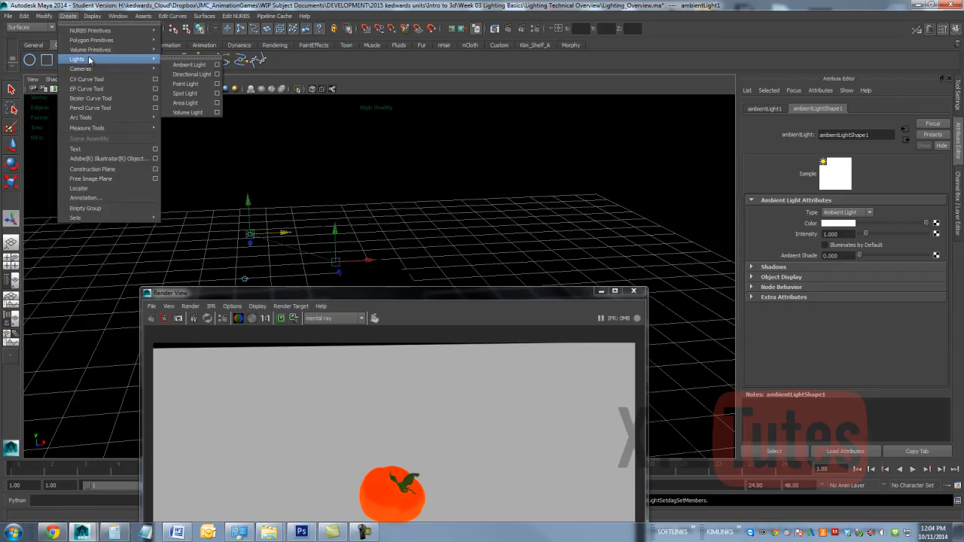
pyautogui.click(184, 84)
pyautogui.moveTo(367, 261); pyautogui.dragTo(495, 281, button='middle')
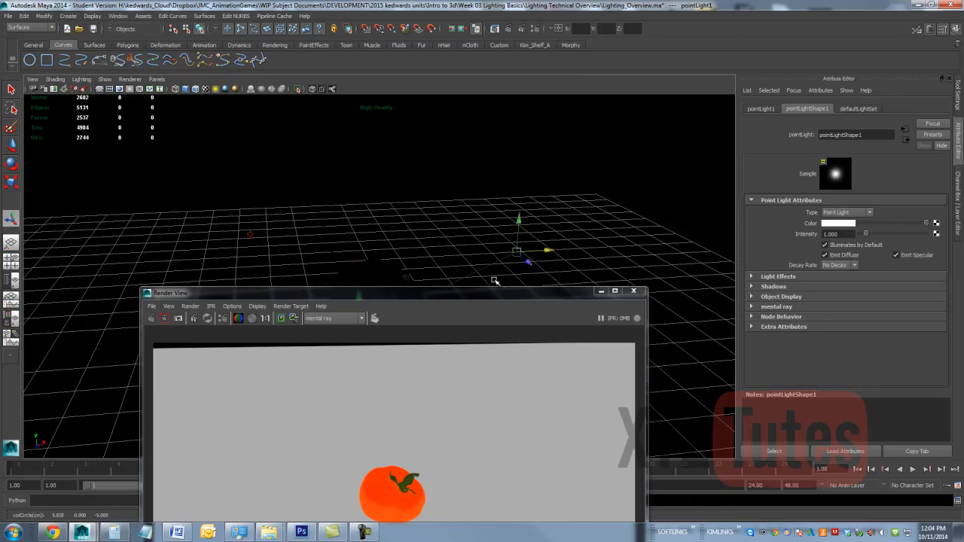
pyautogui.moveTo(483, 294); pyautogui.dragTo(482, 381)
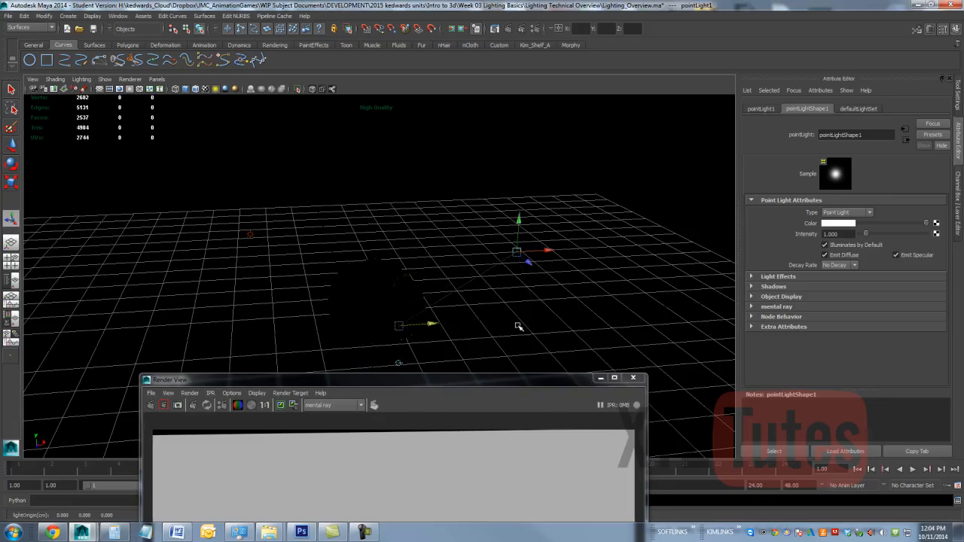
pyautogui.moveTo(517, 326); pyautogui.dragTo(590, 323)
pyautogui.moveTo(562, 281); pyautogui.dragTo(562, 145)
# Step: Render the frame to check the point light's shadow, and move the render window clear of the ambient light
pyautogui.moveTo(475, 379); pyautogui.dragTo(445, 115)
pyautogui.click(125, 142)
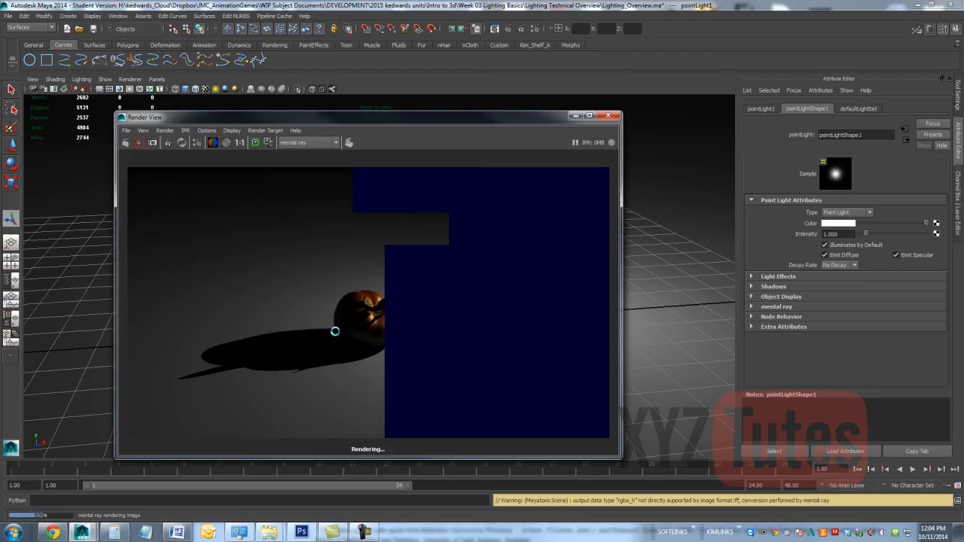
pyautogui.moveTo(429, 119); pyautogui.dragTo(708, 180)
# Step: Select the ambient light, re-enable Illuminates by Default and set its intensity to 0.25
pyautogui.click(249, 238)
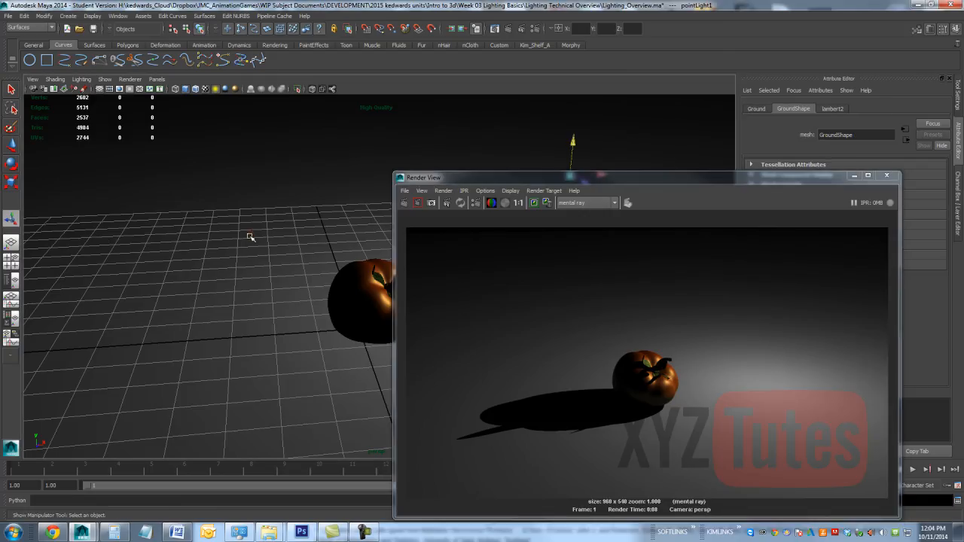
pyautogui.click(250, 233)
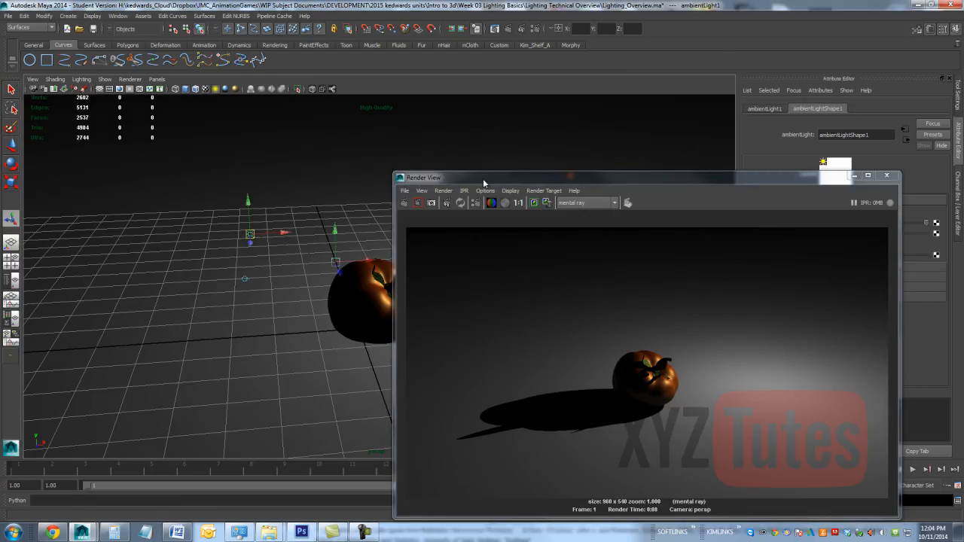
pyautogui.moveTo(483, 180); pyautogui.dragTo(291, 75)
pyautogui.click(826, 245)
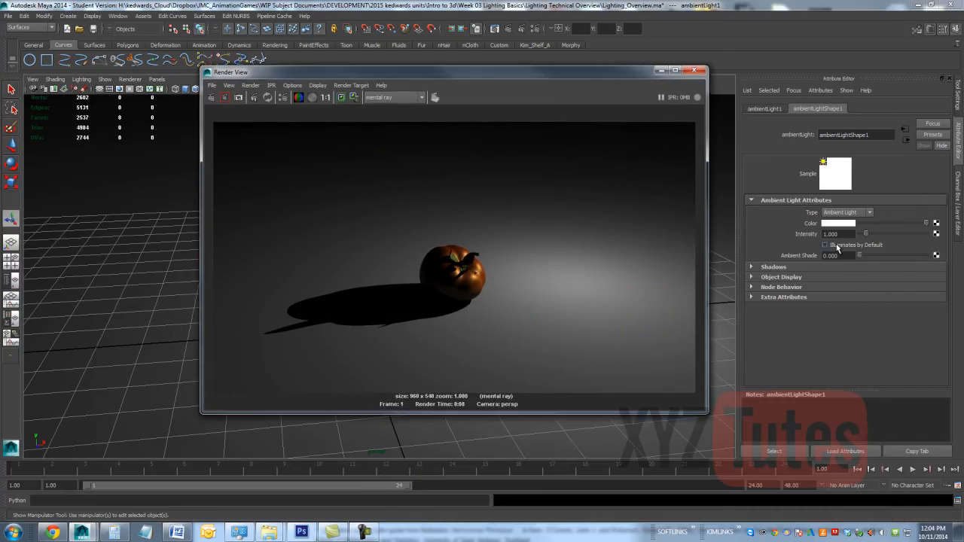
pyautogui.write('.')
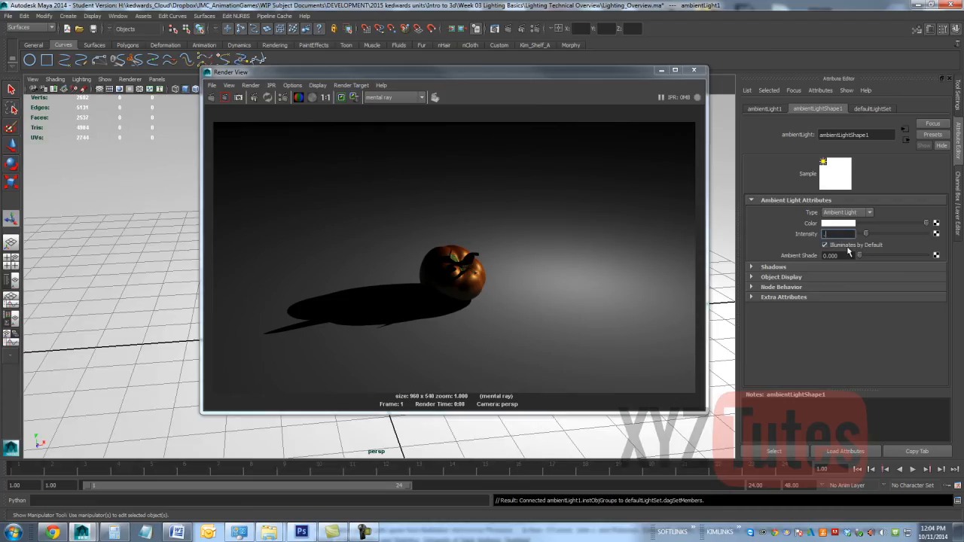
pyautogui.write('25')
pyautogui.press('Return')
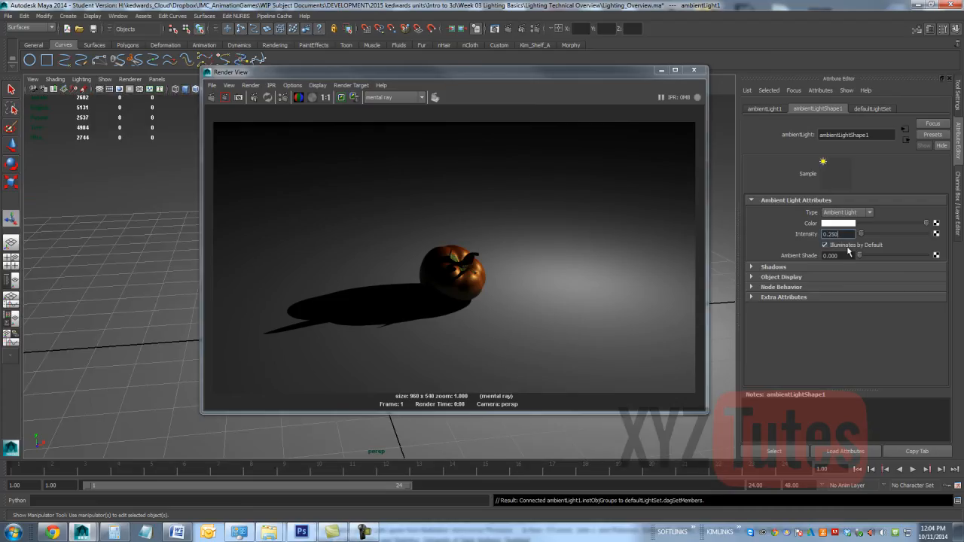
# Step: Run an IPR render of a region around the tomato with both lights, close it and delete the ambient light
pyautogui.click(254, 98)
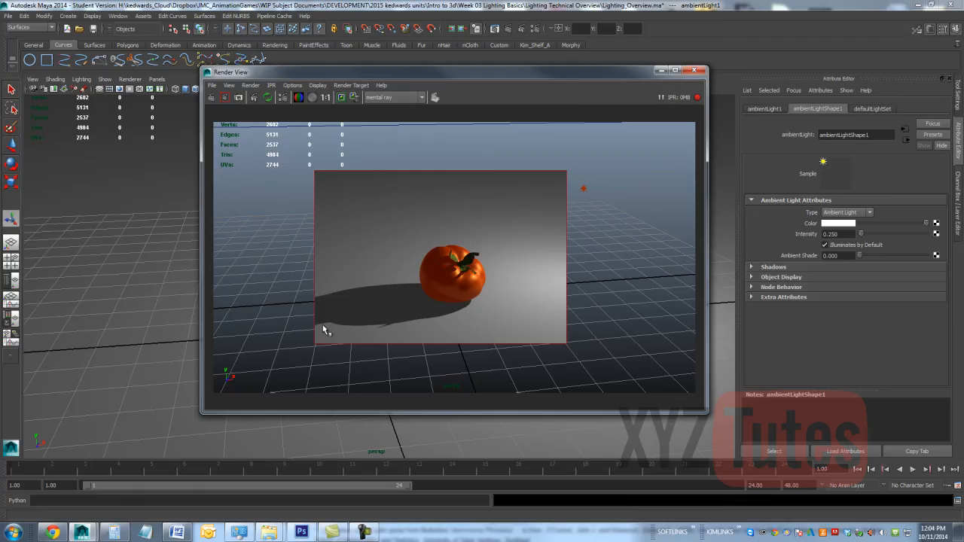
pyautogui.click(696, 71)
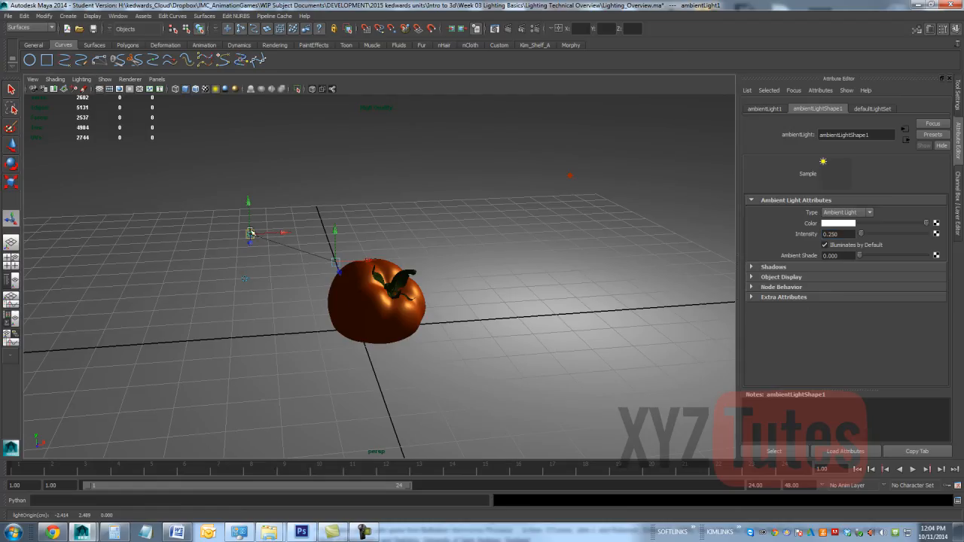
pyautogui.press('Delete')
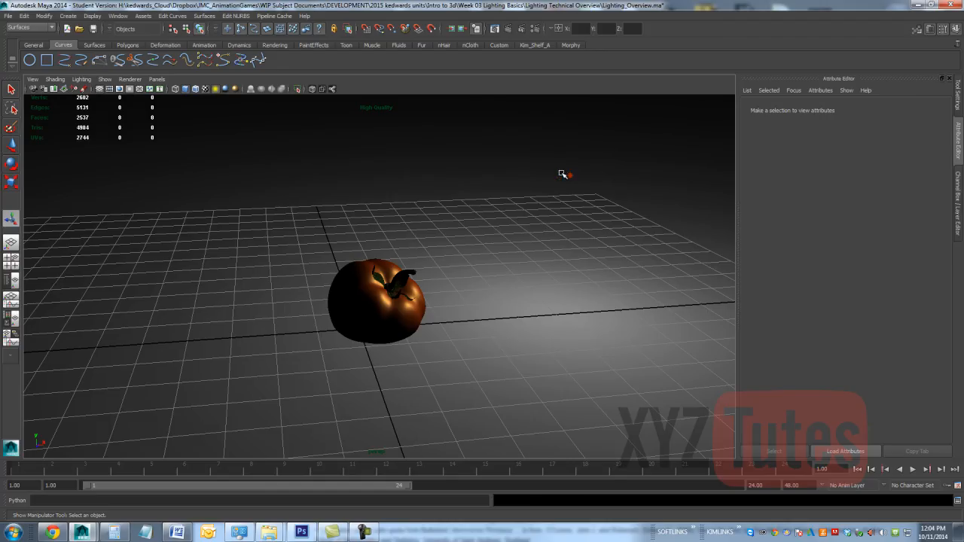
# Step: Select the point light and lower it to about 2.7 in Y with the Move tool
pyautogui.click(570, 175)
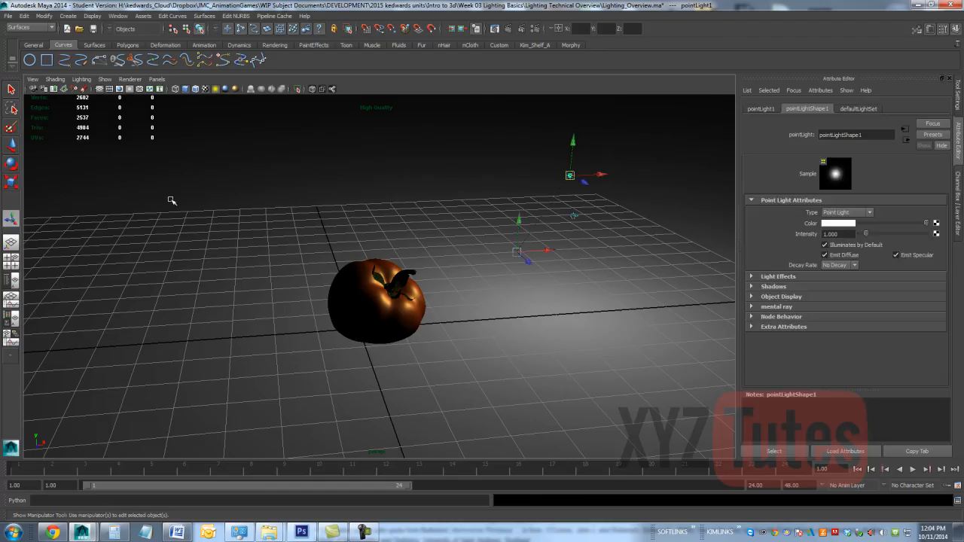
pyautogui.click(12, 146)
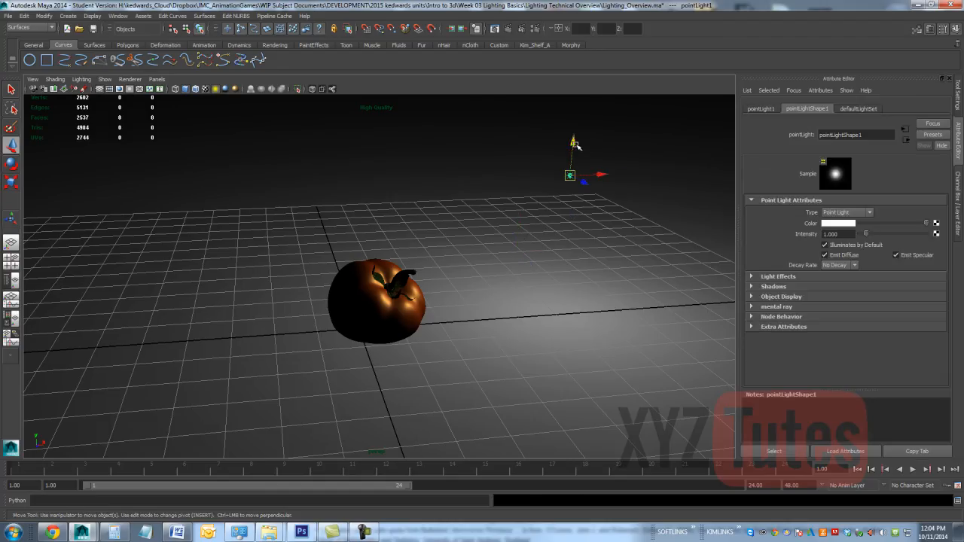
pyautogui.moveTo(582, 149); pyautogui.dragTo(589, 181)
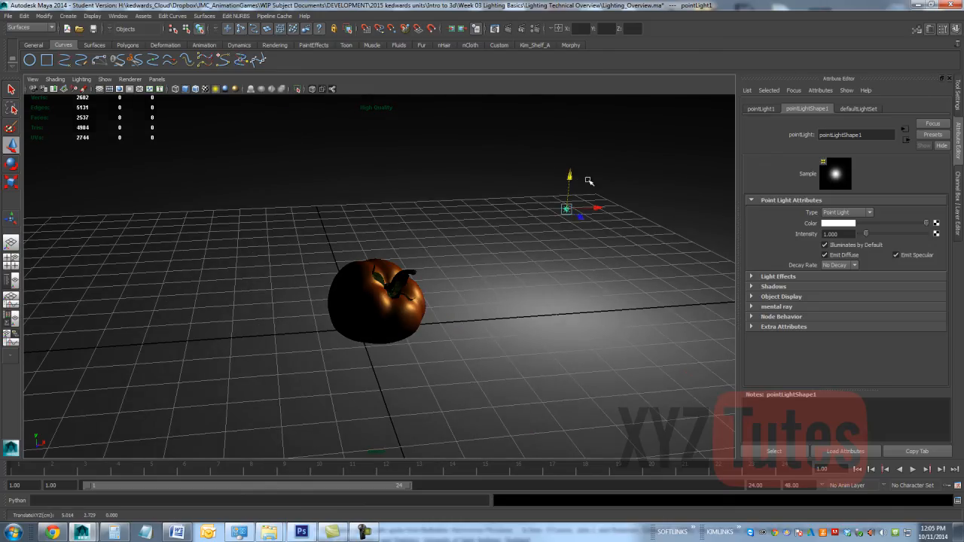
# Step: Set the point light's decay rate to Linear and render the frame
pyautogui.click(841, 265)
pyautogui.click(829, 280)
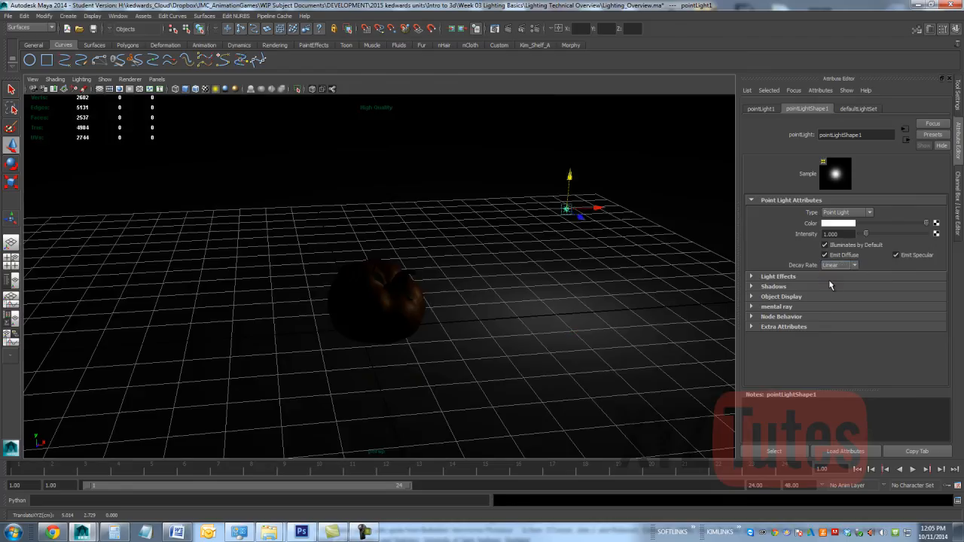
pyautogui.click(508, 29)
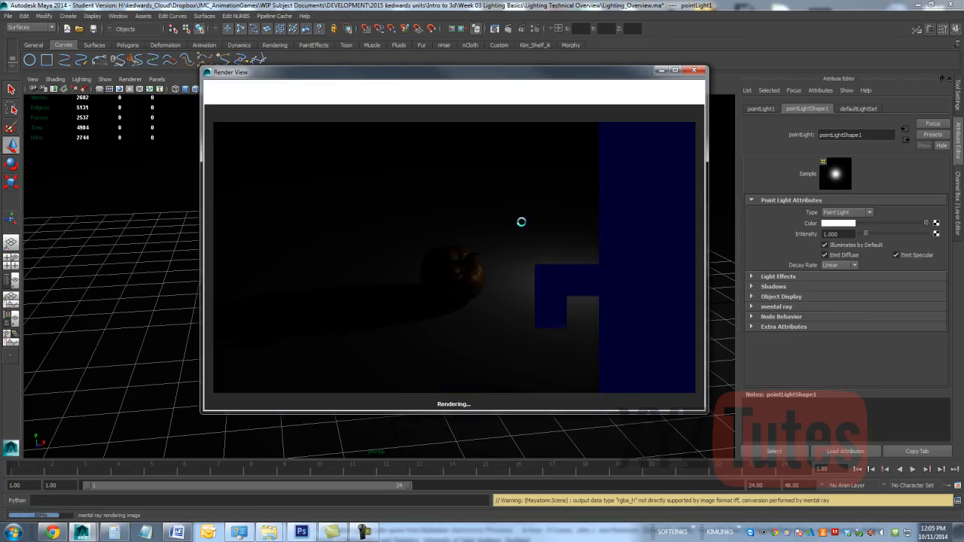
# Step: Set the point light's intensity to 20 and start an IPR render of a large region around the tomato
pyautogui.click(837, 234)
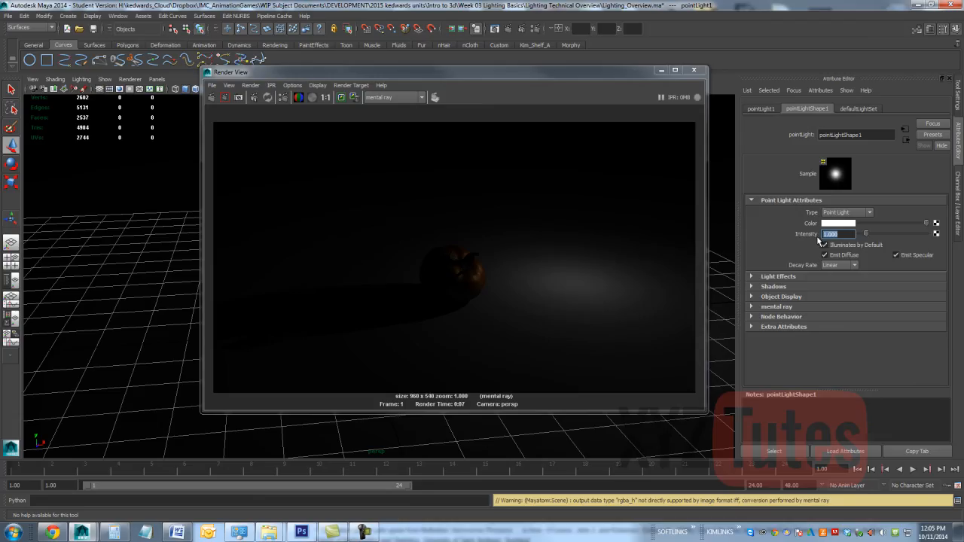
pyautogui.write('20')
pyautogui.press('Return')
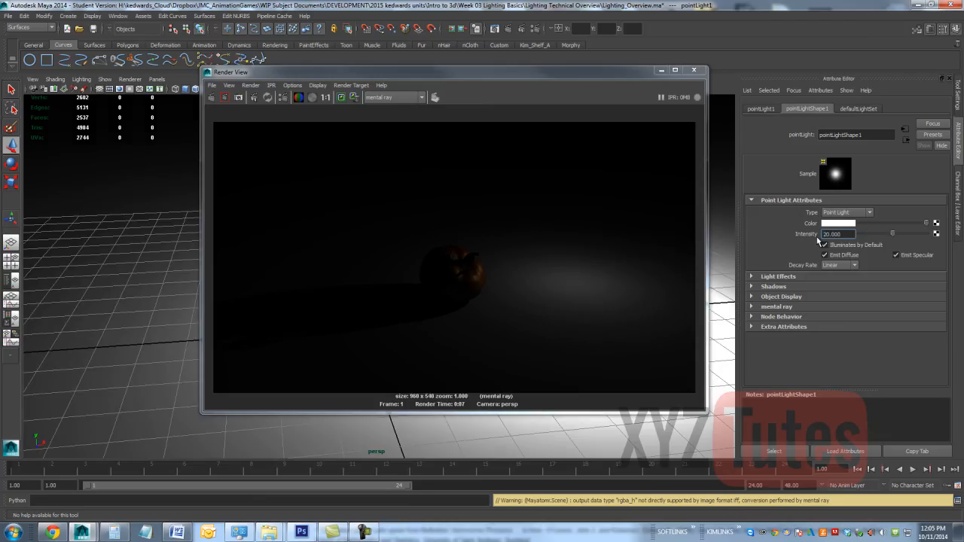
pyautogui.click(268, 97)
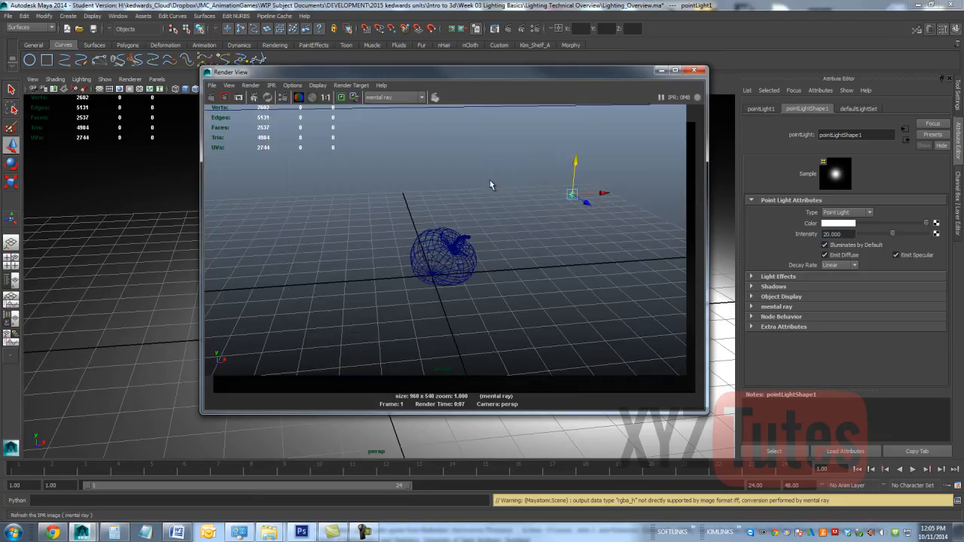
pyautogui.moveTo(643, 202); pyautogui.dragTo(266, 375)
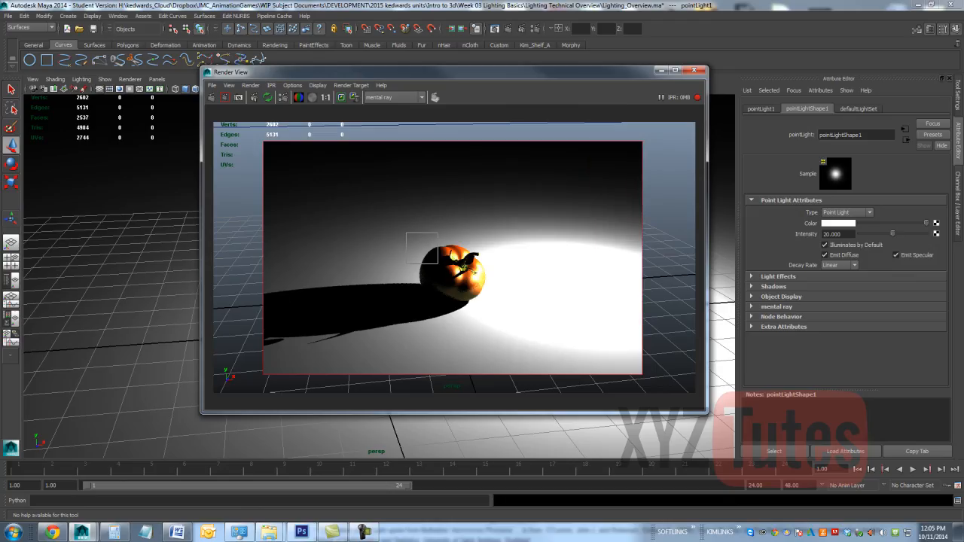
# Step: Compare the Quadratic and Cubic decay rates on the point light, return it to Linear and close the render window
pyautogui.click(845, 268)
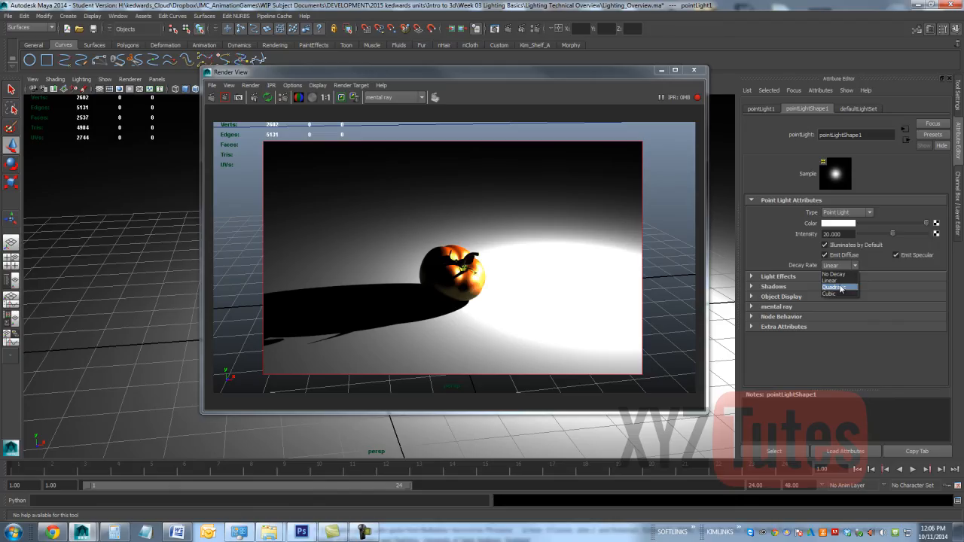
pyautogui.click(840, 286)
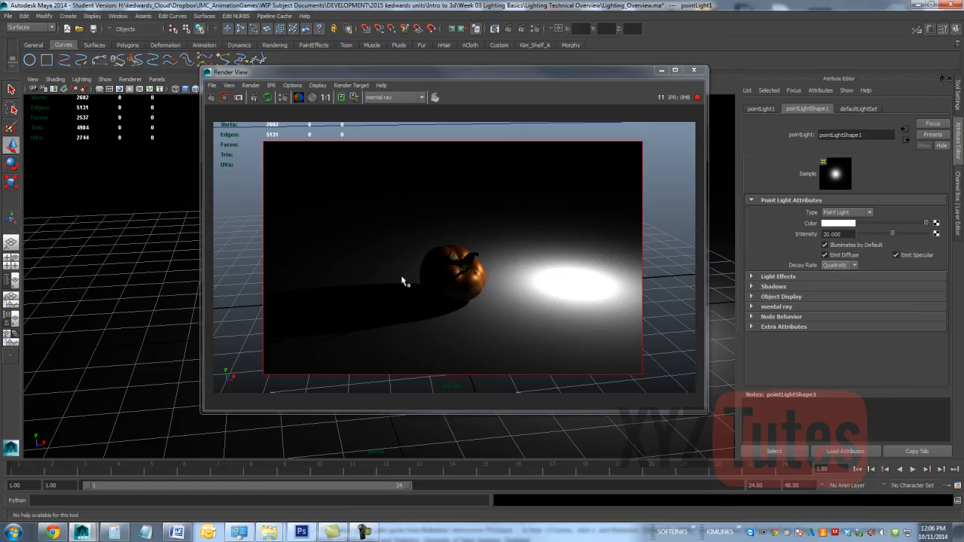
pyautogui.click(842, 266)
pyautogui.click(827, 294)
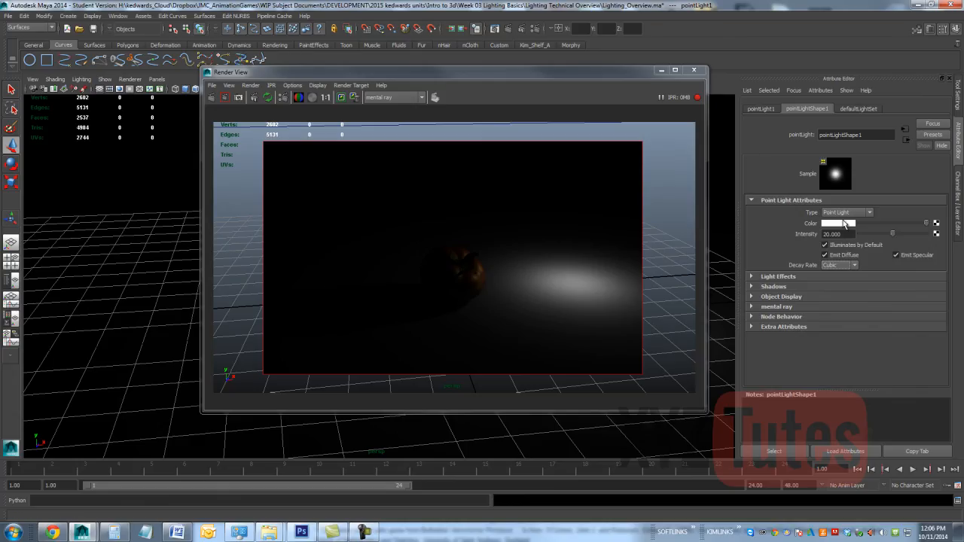
pyautogui.click(839, 266)
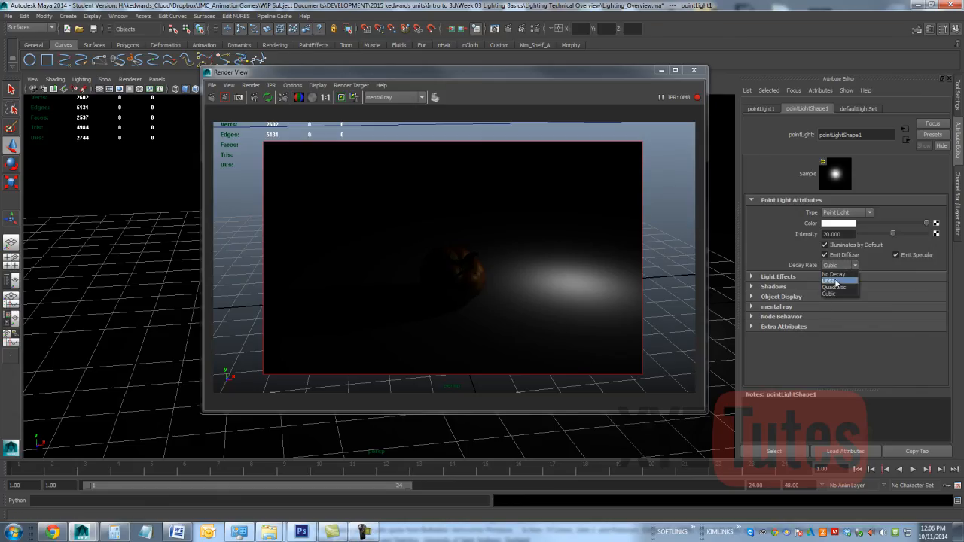
pyautogui.click(826, 277)
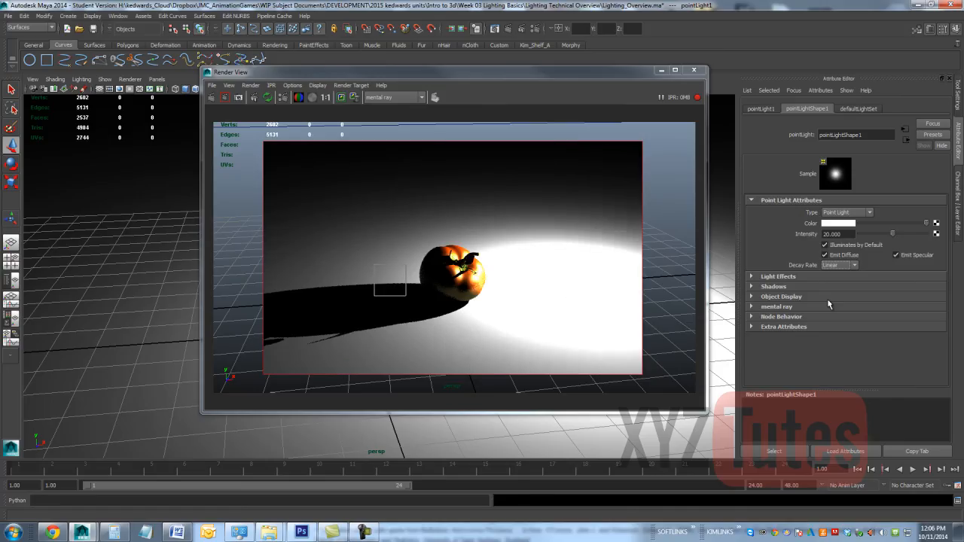
pyautogui.click(701, 71)
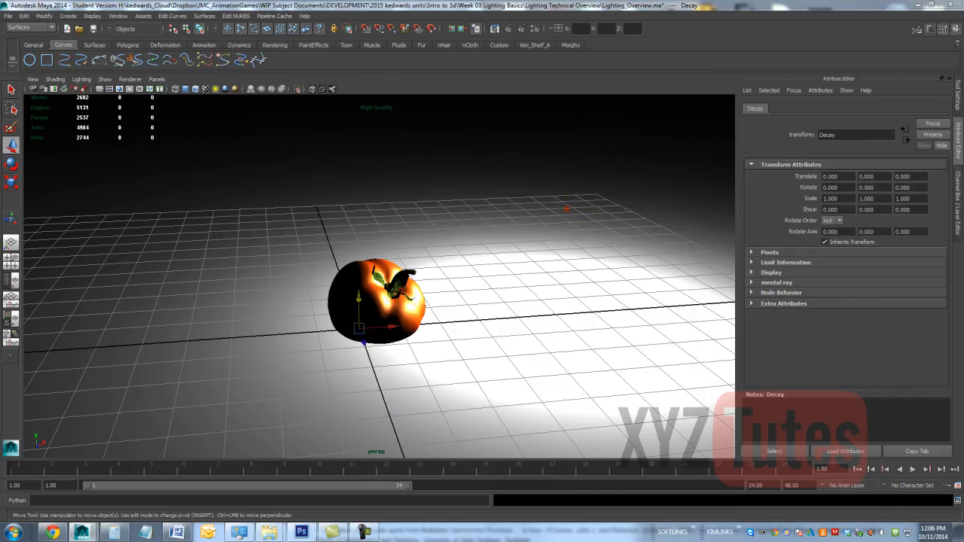
# Step: Show the hidden Decay lights, frame all four spot light cones in the top view, IPR render them and close the render window
pyautogui.hotkey('shift', 'h')
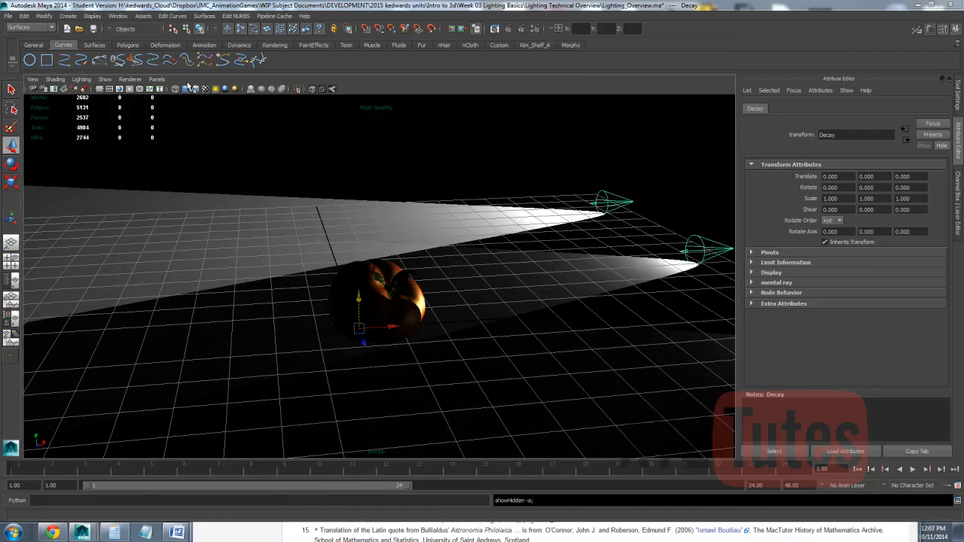
pyautogui.click(238, 144)
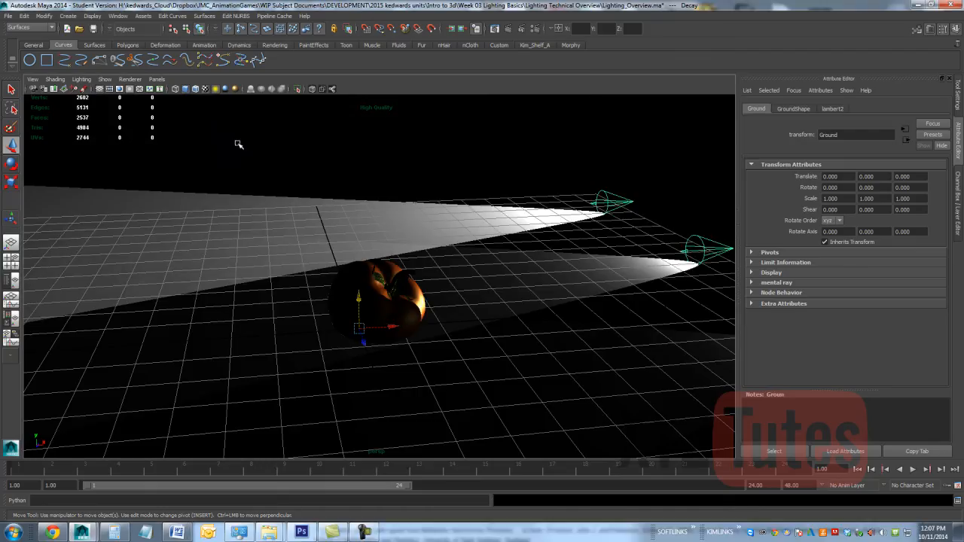
pyautogui.press('space')
pyautogui.click(200, 148)
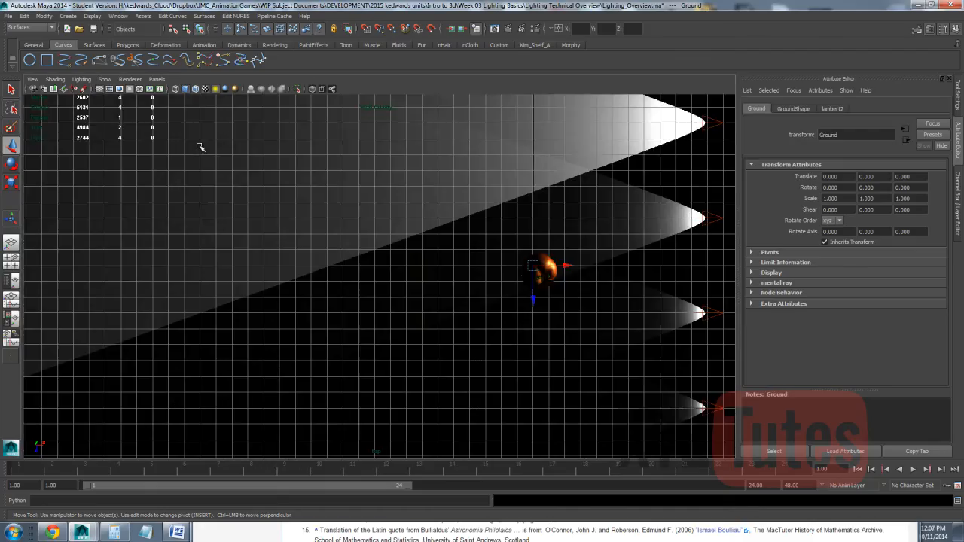
pyautogui.scroll(-2, 233, 145)
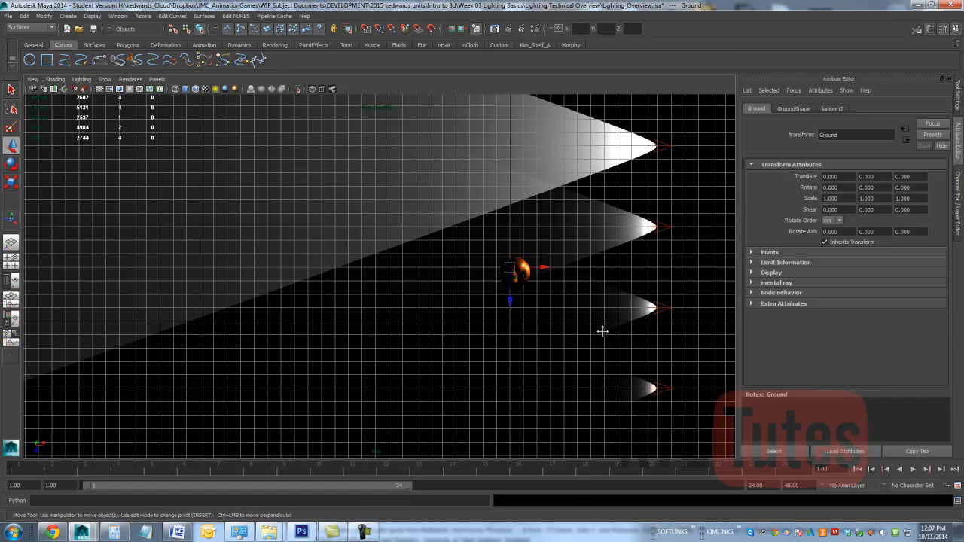
pyautogui.keyDown('alt'); pyautogui.moveTo(603, 329); pyautogui.dragTo(473, 352, button='middle'); pyautogui.keyUp('alt')
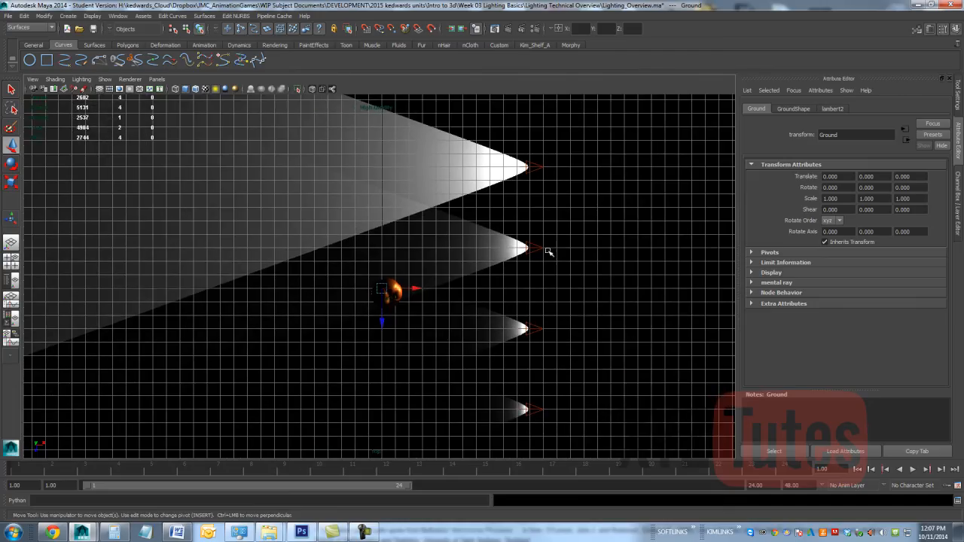
pyautogui.click(522, 29)
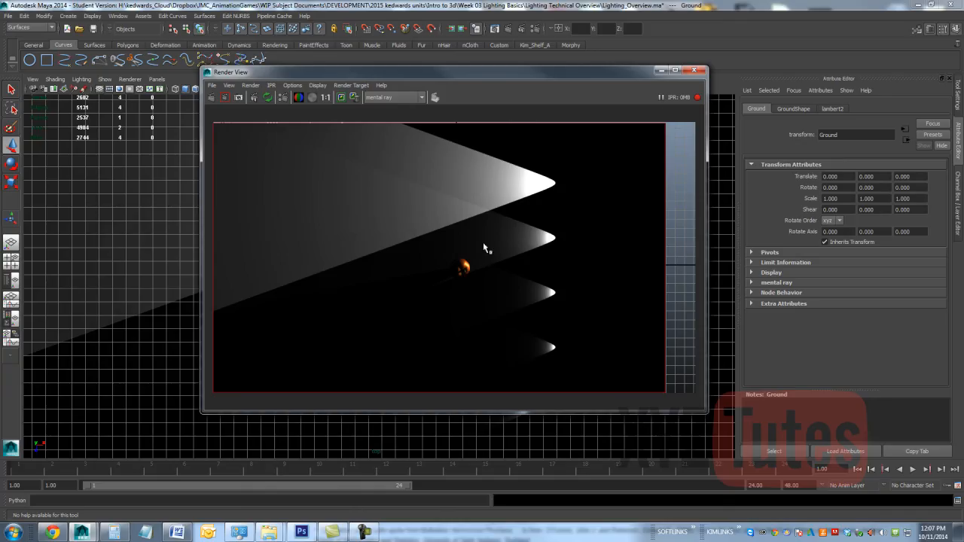
pyautogui.click(698, 70)
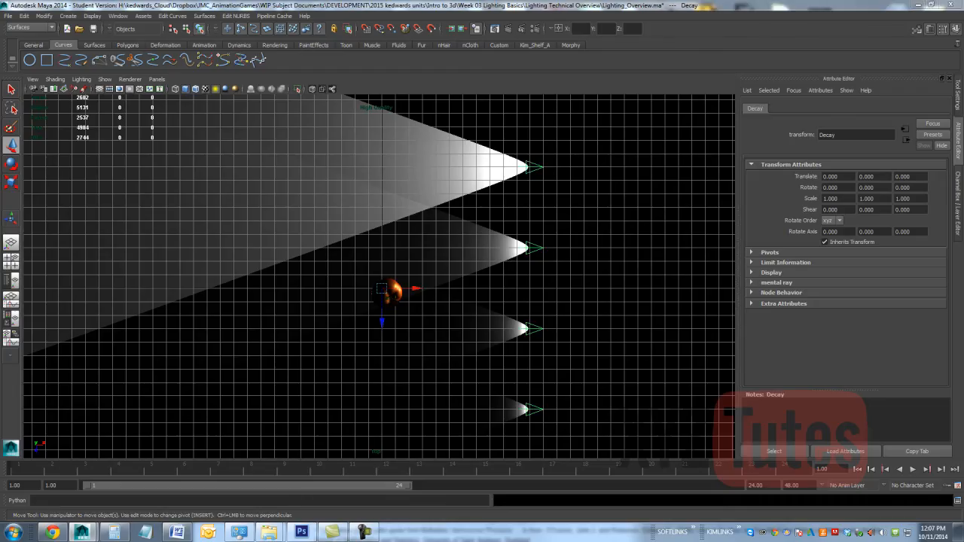
# Step: Hide the Decay light group, show the hidden Shadow_Light group and return to the perspective view
pyautogui.hotkey('ctrl', 'h')
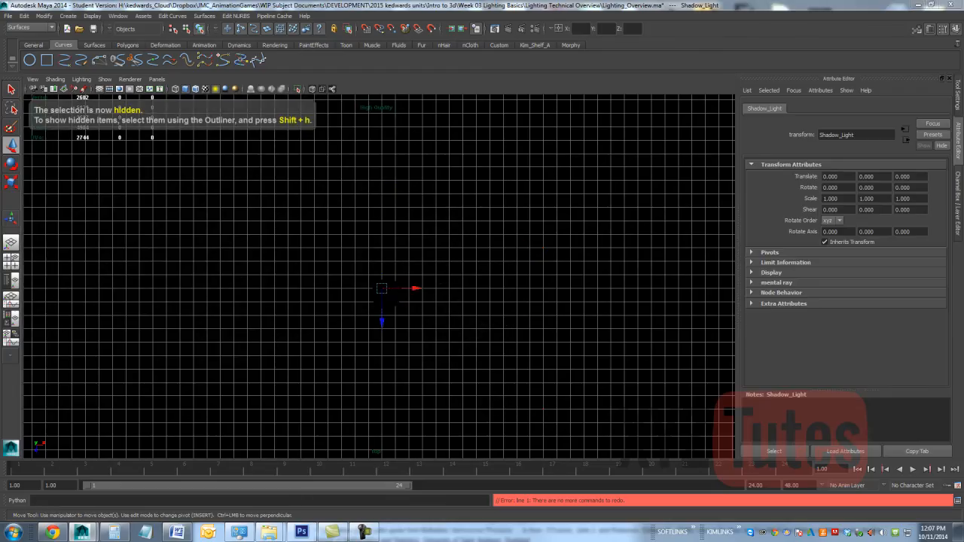
pyautogui.click(92, 16)
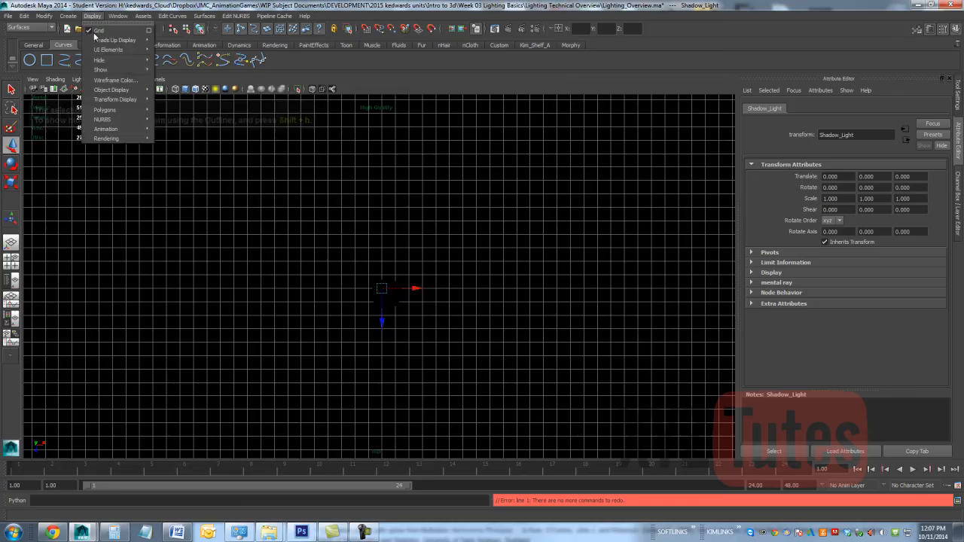
pyautogui.moveTo(103, 69)
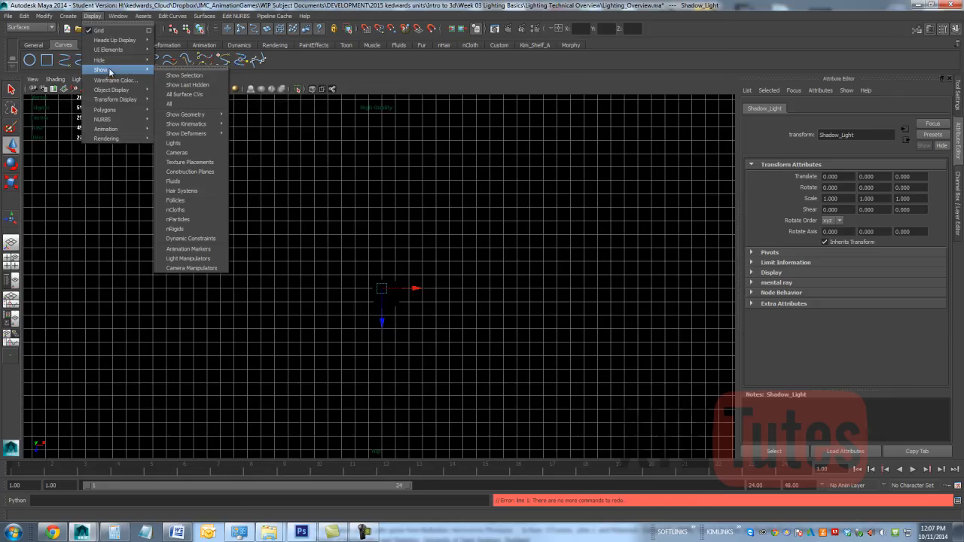
pyautogui.click(181, 80)
pyautogui.press('space')
pyautogui.moveTo(355, 208); pyautogui.dragTo(359, 187)
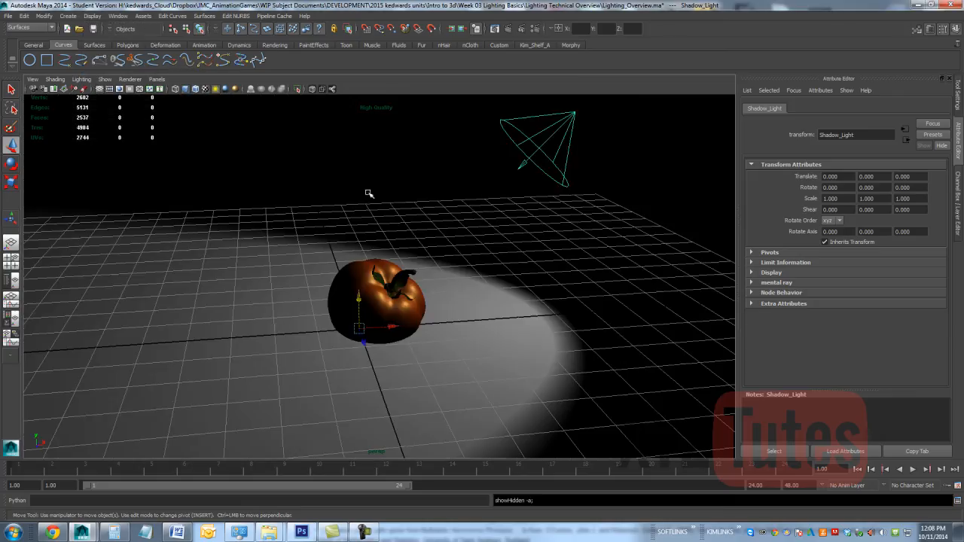
# Step: Select the shadow spot light, bring up its raytrace shadow attributes and start an IPR render of a region around the tomato
pyautogui.click(549, 151)
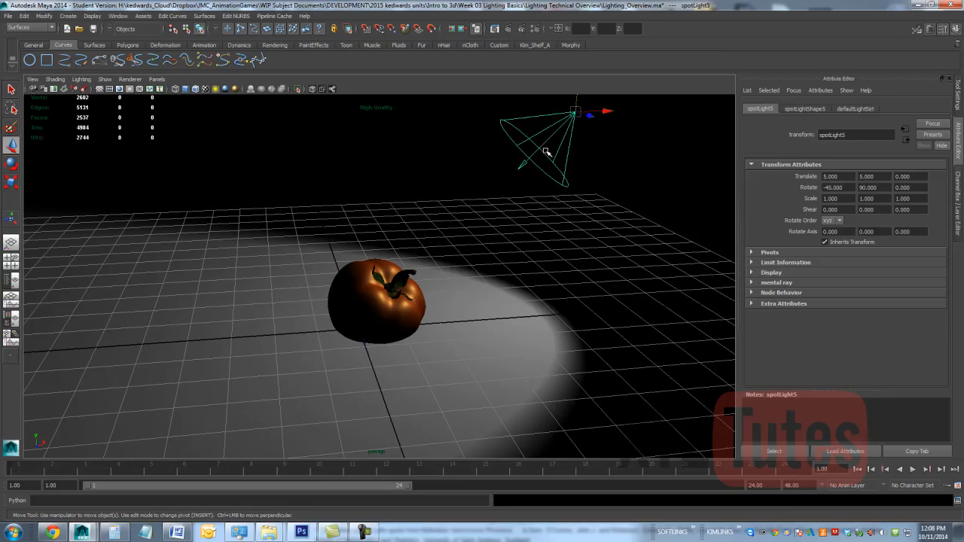
pyautogui.click(802, 110)
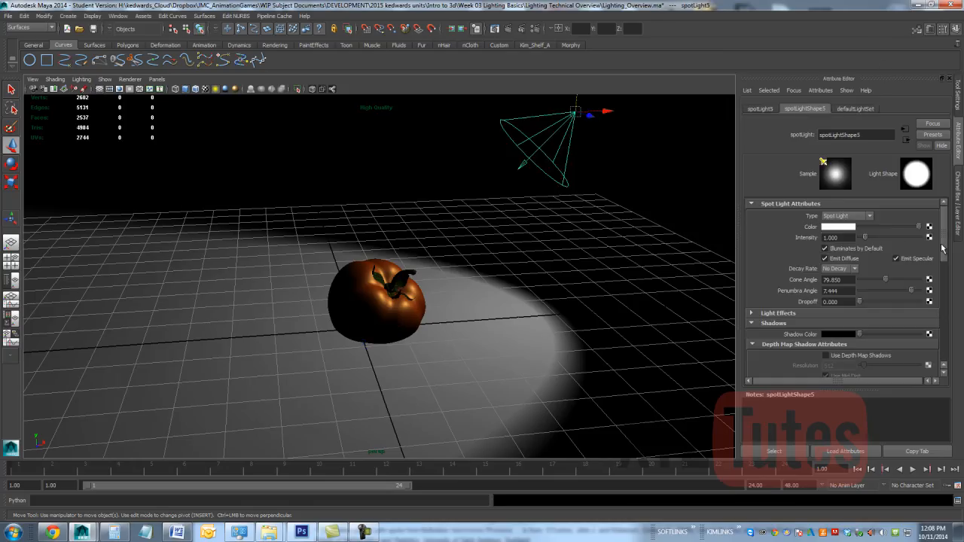
pyautogui.moveTo(942, 249); pyautogui.dragTo(922, 354)
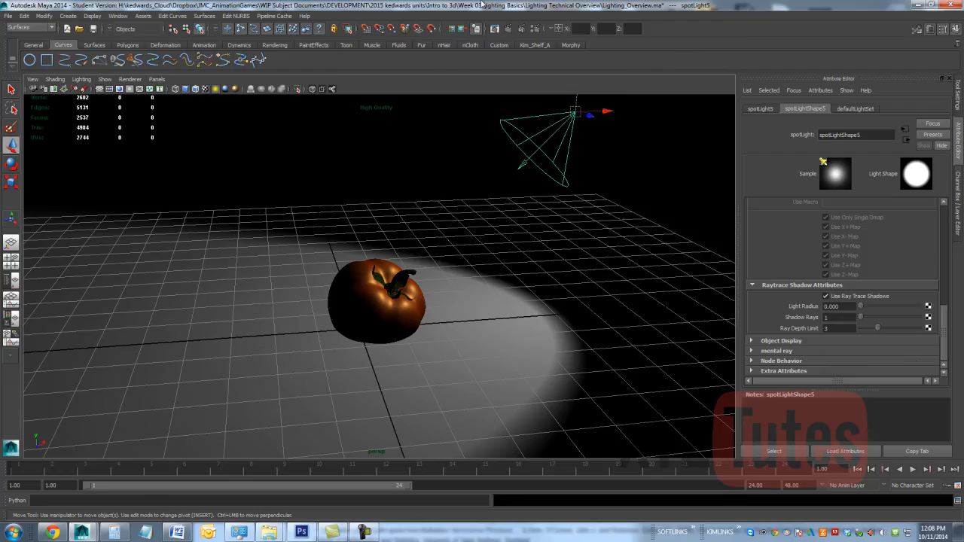
pyautogui.click(520, 28)
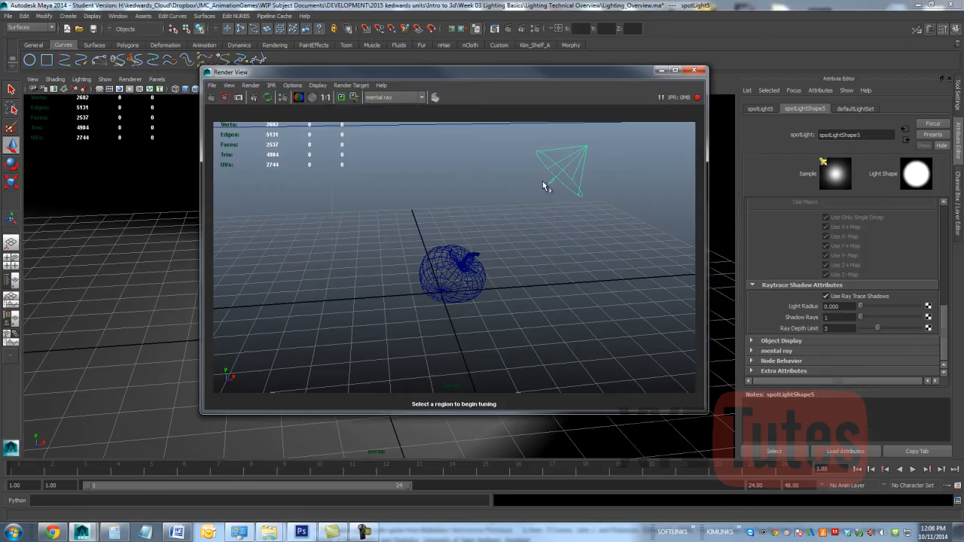
pyautogui.moveTo(554, 171); pyautogui.dragTo(319, 361)
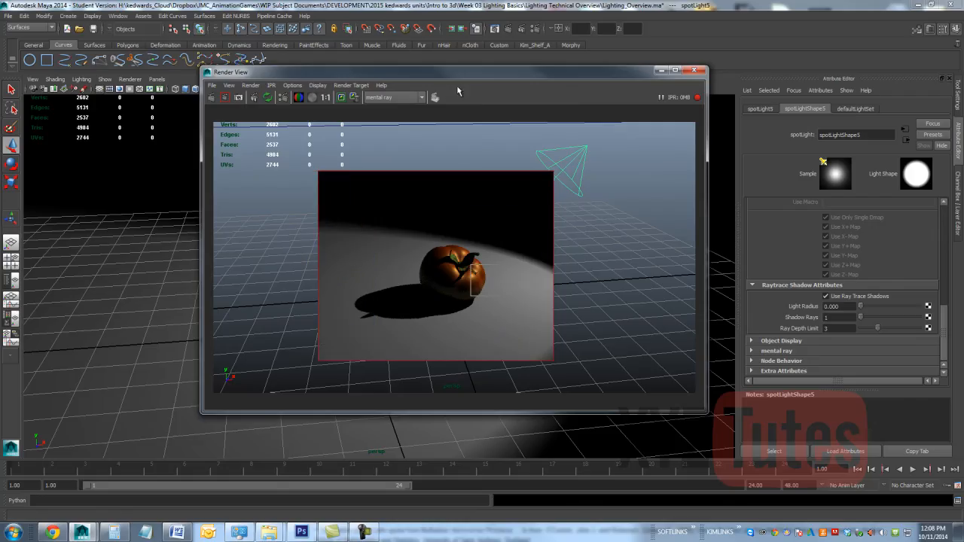
pyautogui.moveTo(486, 75); pyautogui.dragTo(288, 70)
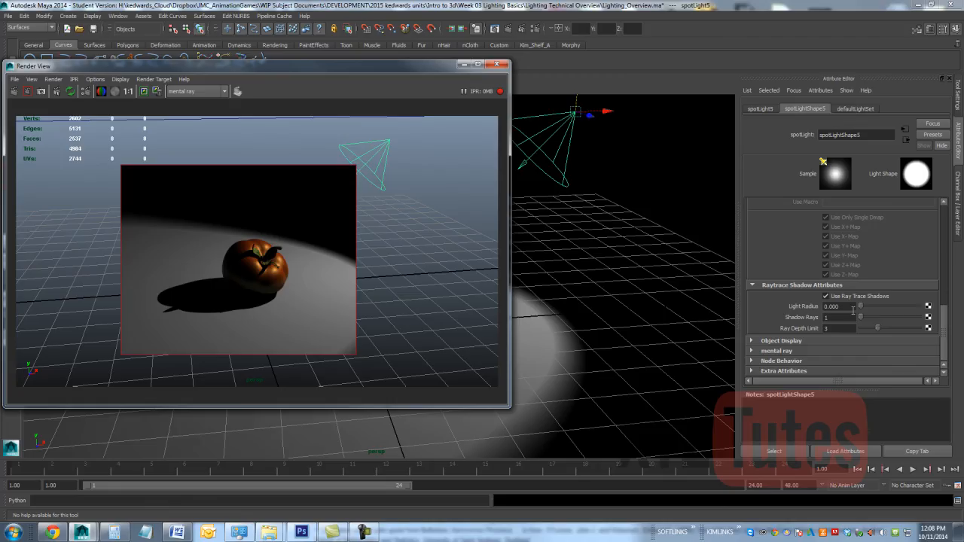
# Step: Set the spot light's raytrace light radius to 0.5 and raise its number of shadow rays
pyautogui.moveTo(853, 306); pyautogui.dragTo(824, 307)
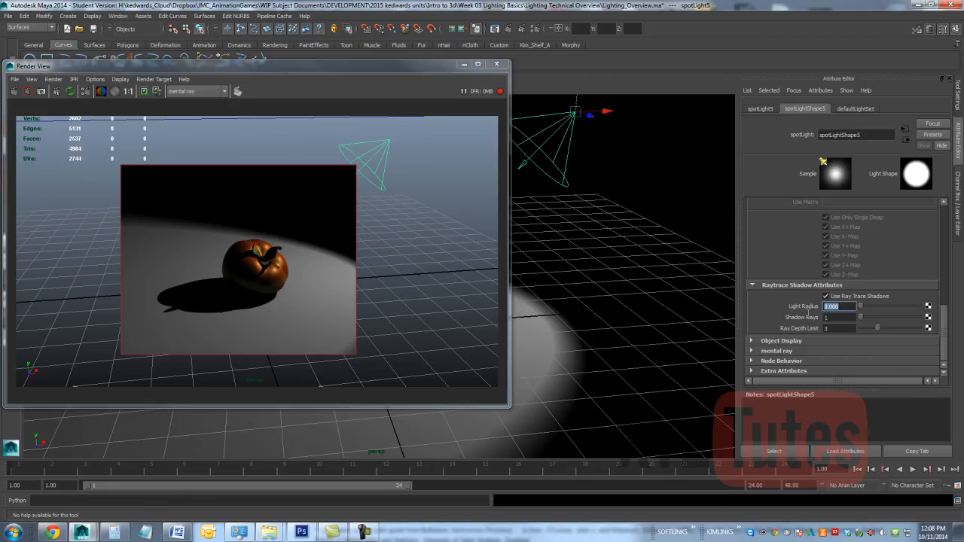
pyautogui.write('0.5')
pyautogui.press('Return')
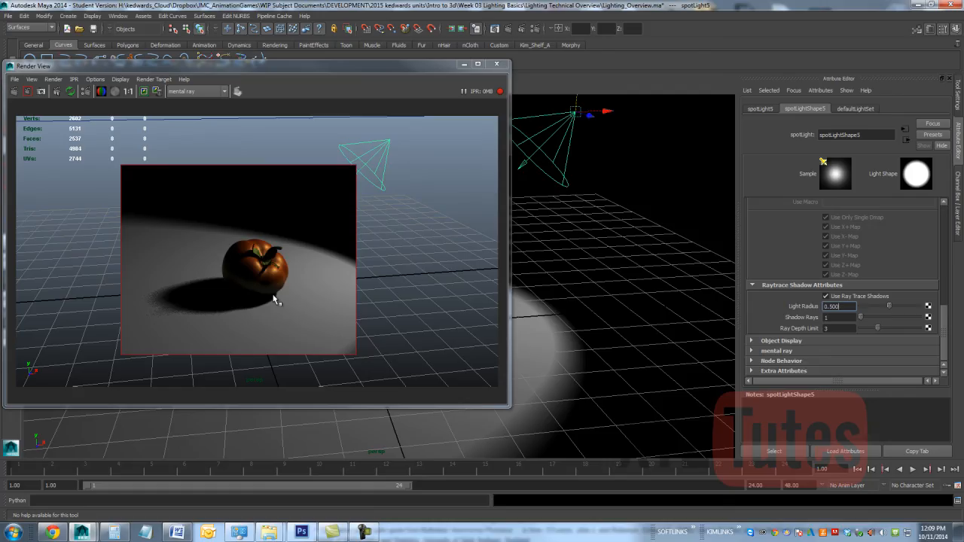
pyautogui.click(836, 319)
# Step: Turn off the spot light's ray trace shadows and turn on depth map shadows instead
pyautogui.click(832, 298)
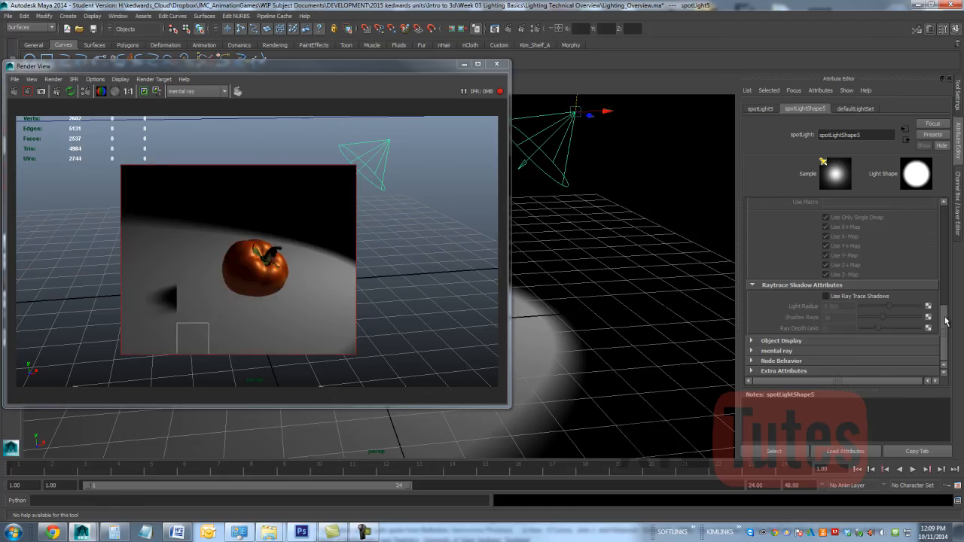
pyautogui.moveTo(944, 309); pyautogui.dragTo(946, 224)
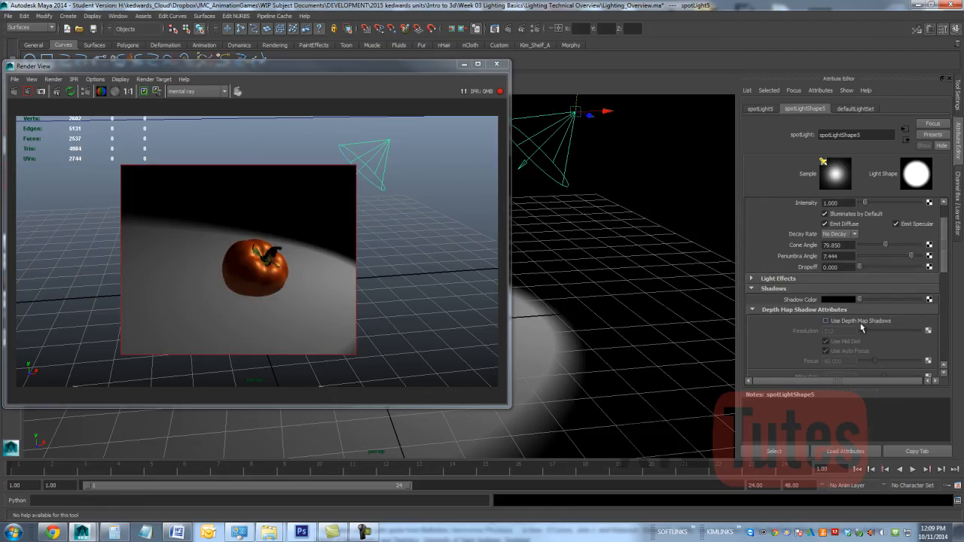
pyautogui.click(862, 322)
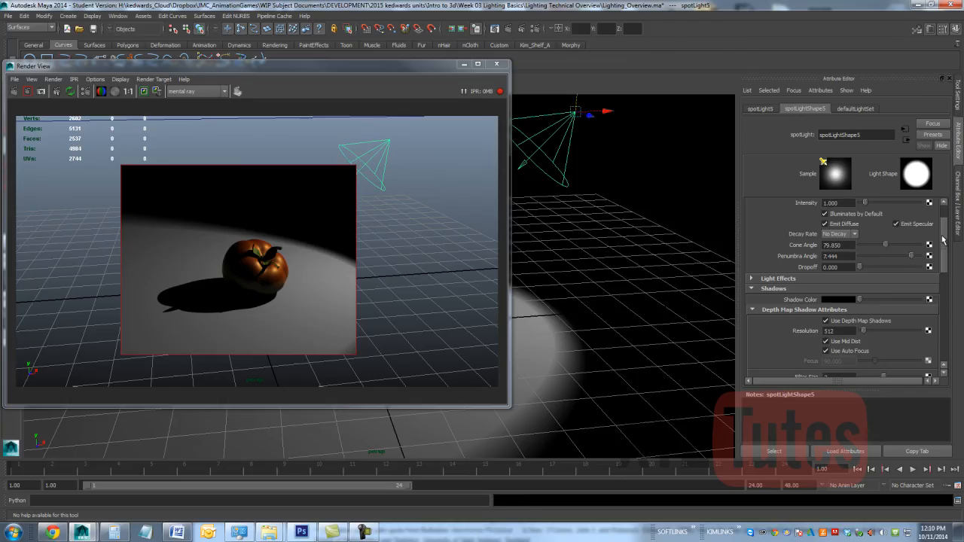
# Step: Compare depth map shadow filter sizes of 0 and 4 in the IPR render and set the filter size to 1
pyautogui.moveTo(943, 254); pyautogui.dragTo(942, 273)
pyautogui.moveTo(884, 310); pyautogui.dragTo(875, 314)
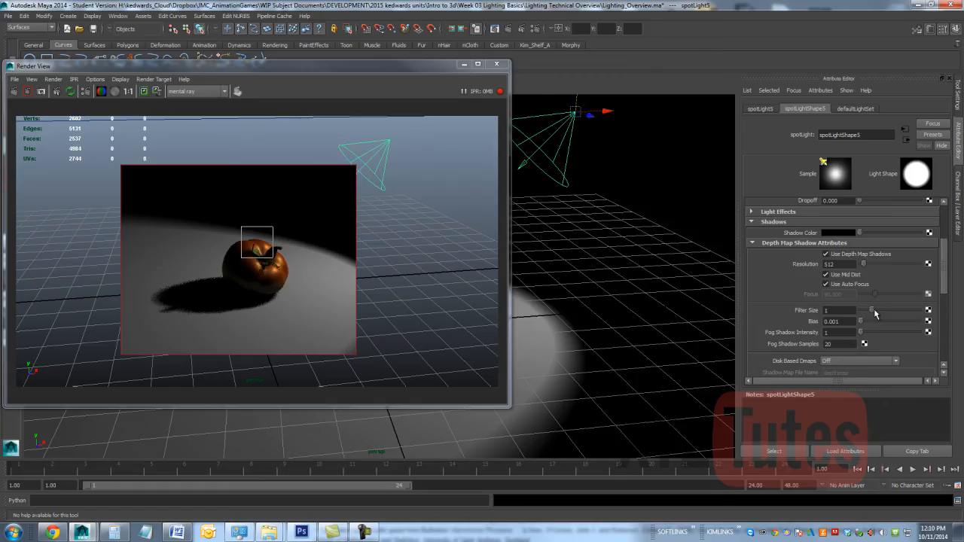
pyautogui.moveTo(876, 314); pyautogui.dragTo(861, 315)
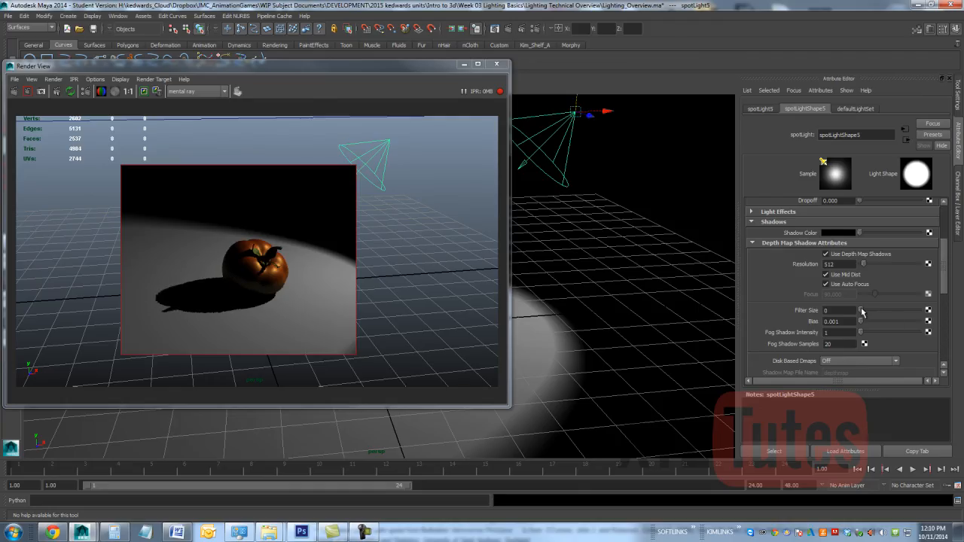
pyautogui.moveTo(862, 313); pyautogui.dragTo(907, 311)
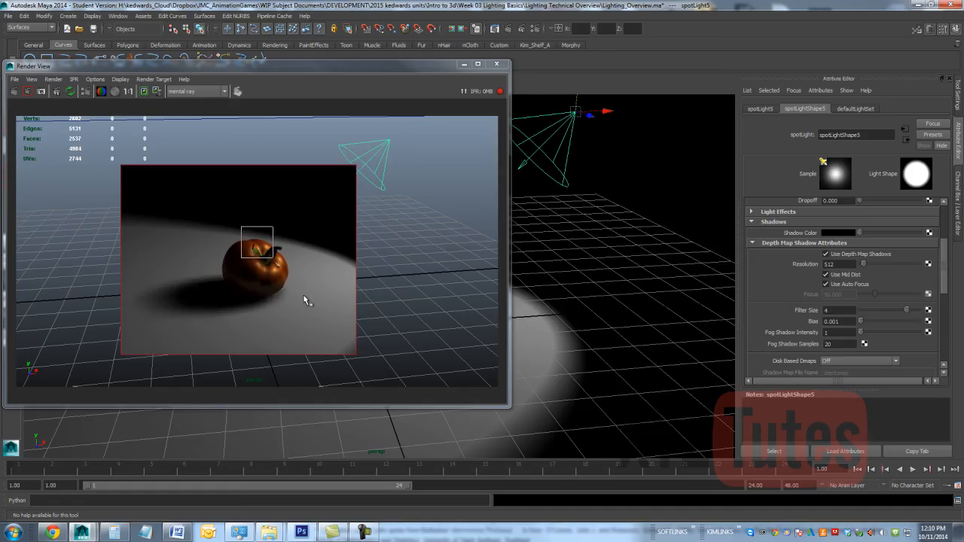
pyautogui.moveTo(904, 311); pyautogui.dragTo(899, 312)
pyautogui.moveTo(895, 309); pyautogui.dragTo(872, 310)
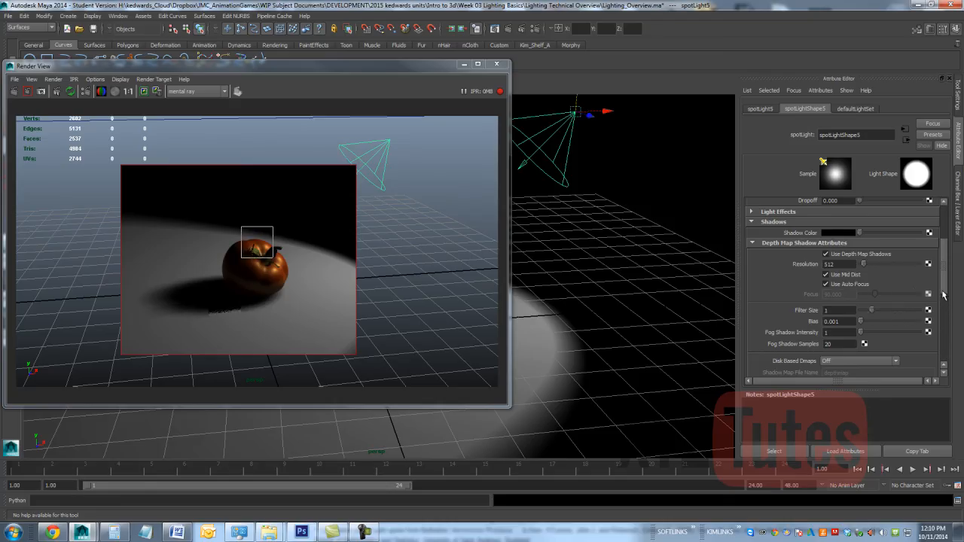
# Step: Change the spot light's type to Directional Light and restart the IPR render on a region around the tomato
pyautogui.moveTo(944, 292); pyautogui.dragTo(956, 251)
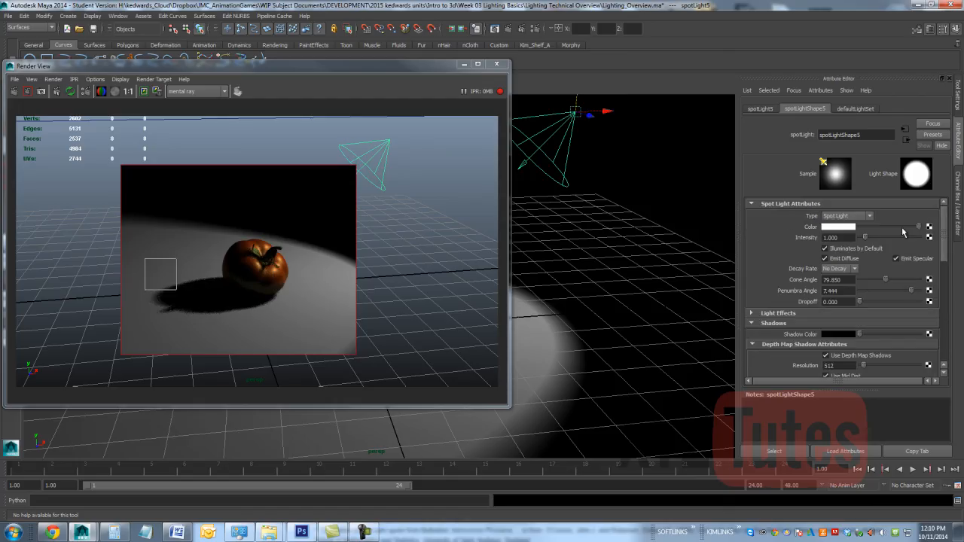
pyautogui.click(848, 216)
pyautogui.click(849, 238)
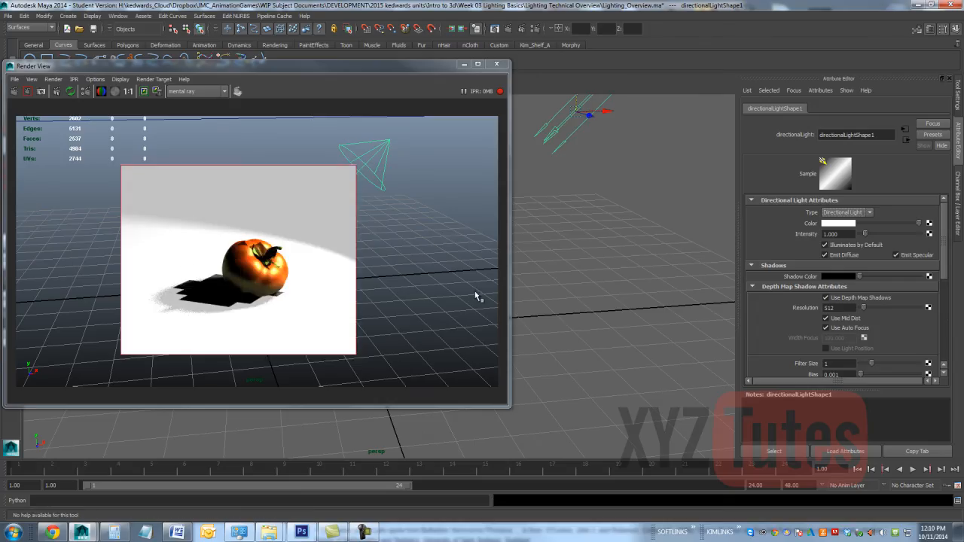
pyautogui.click(57, 92)
pyautogui.moveTo(328, 197); pyautogui.dragTo(93, 345)
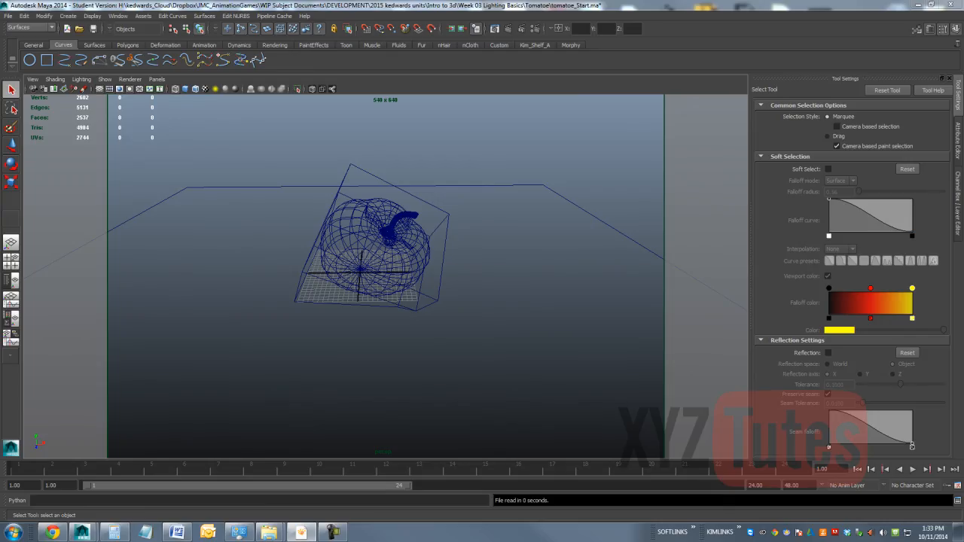
# Step: Examine the lighting and reflection in the tomato reference photo and close it
pyautogui.moveTo(963, 121); pyautogui.dragTo(442, 21)
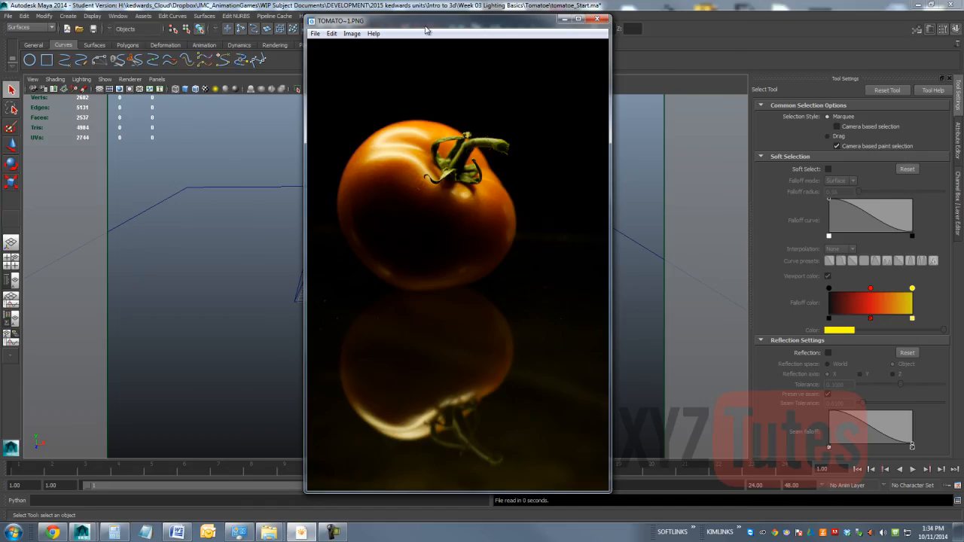
pyautogui.moveTo(426, 30); pyautogui.dragTo(401, 51)
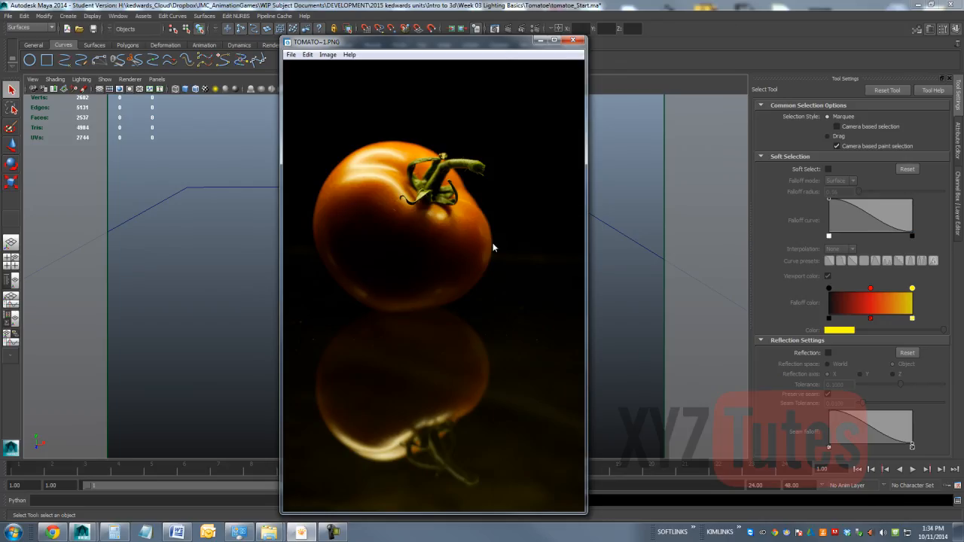
pyautogui.click(572, 39)
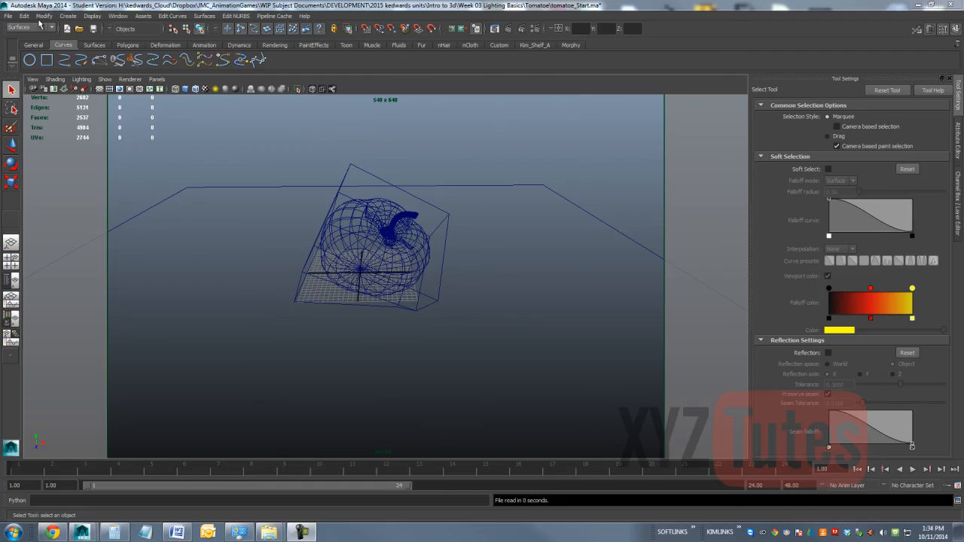
# Step: Create an area light and move its origin to about X 39, Y 24.3, above and beside the tomato, keeping it aimed at the tomato
pyautogui.click(69, 16)
pyautogui.moveTo(86, 60)
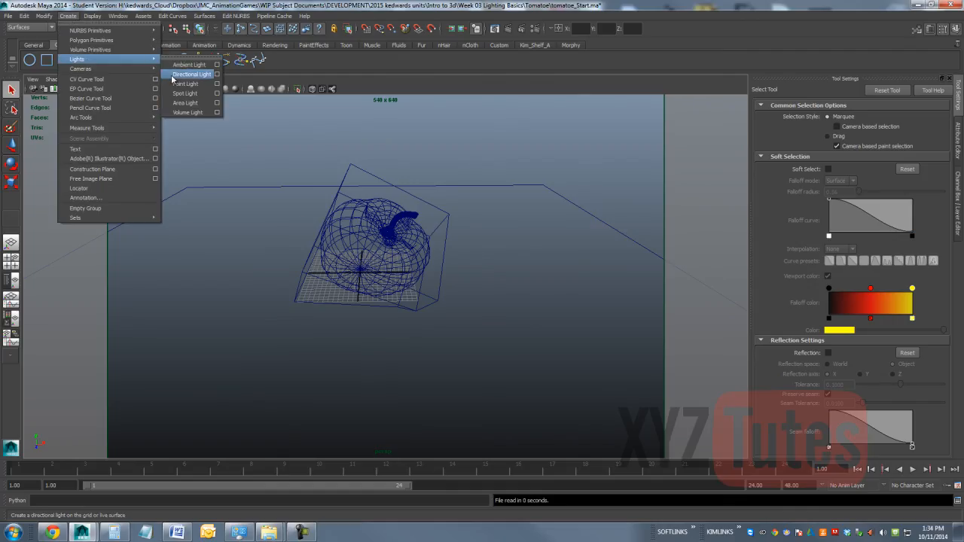
pyautogui.click(183, 102)
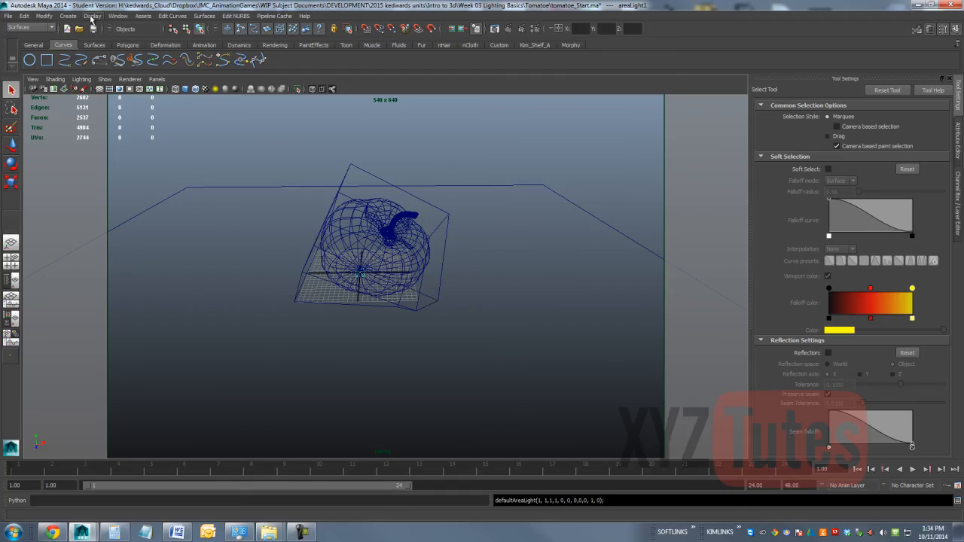
pyautogui.click(44, 16)
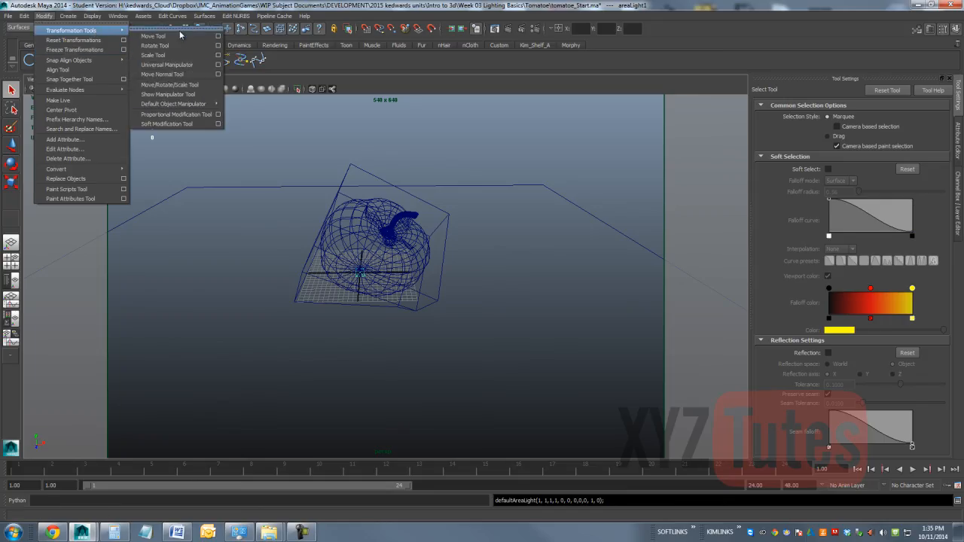
pyautogui.click(167, 94)
pyautogui.moveTo(388, 275); pyautogui.dragTo(550, 277)
pyautogui.moveTo(542, 238); pyautogui.dragTo(561, 147)
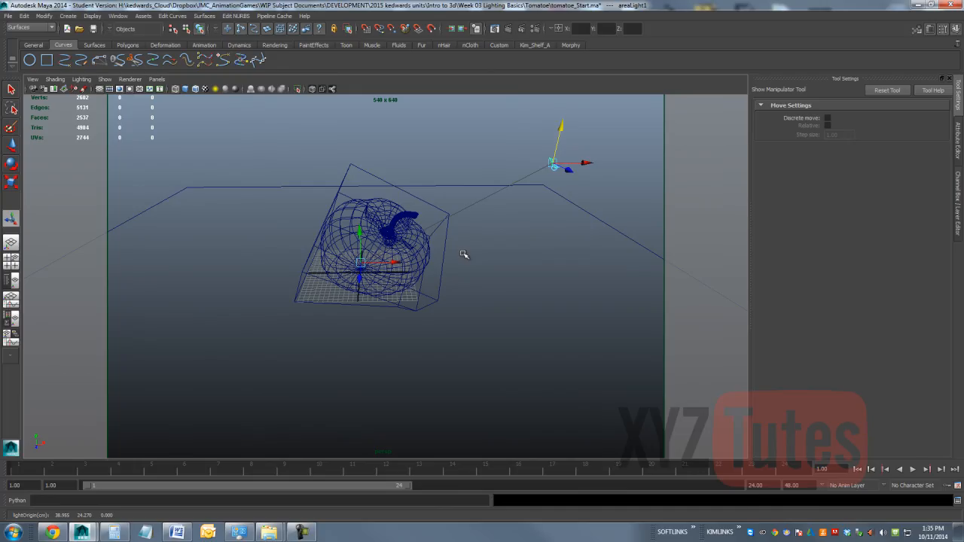
# Step: Enlarge the area light by setting its X, Y and Z scale to 16
pyautogui.press('e')
pyautogui.press('r')
pyautogui.moveTo(552, 164); pyautogui.dragTo(663, 171)
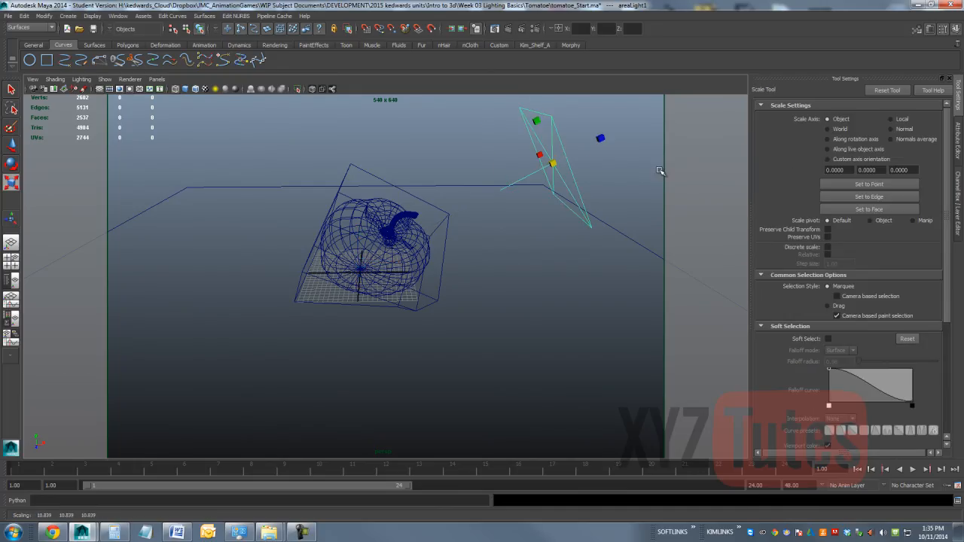
pyautogui.click(956, 151)
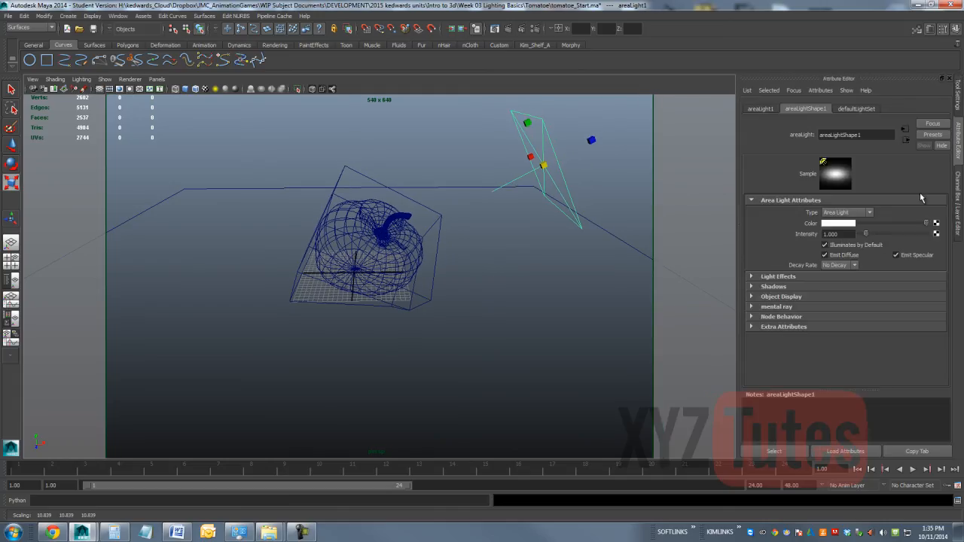
pyautogui.click(961, 190)
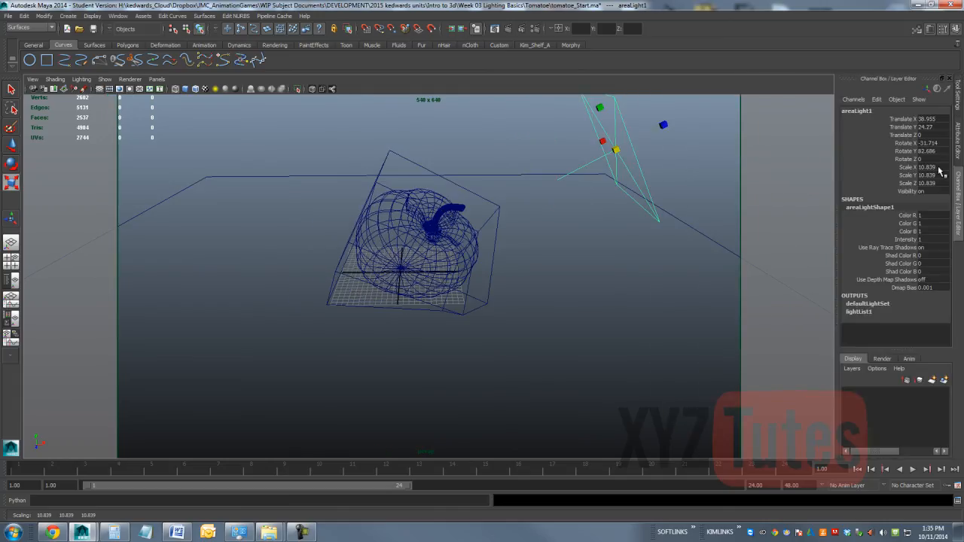
pyautogui.moveTo(941, 169); pyautogui.dragTo(939, 184)
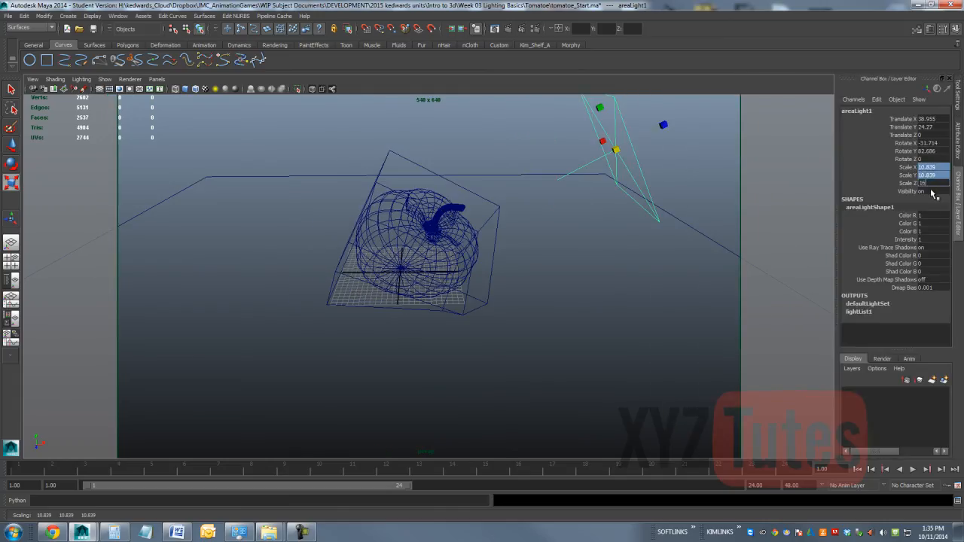
pyautogui.write('16')
pyautogui.press('Return')
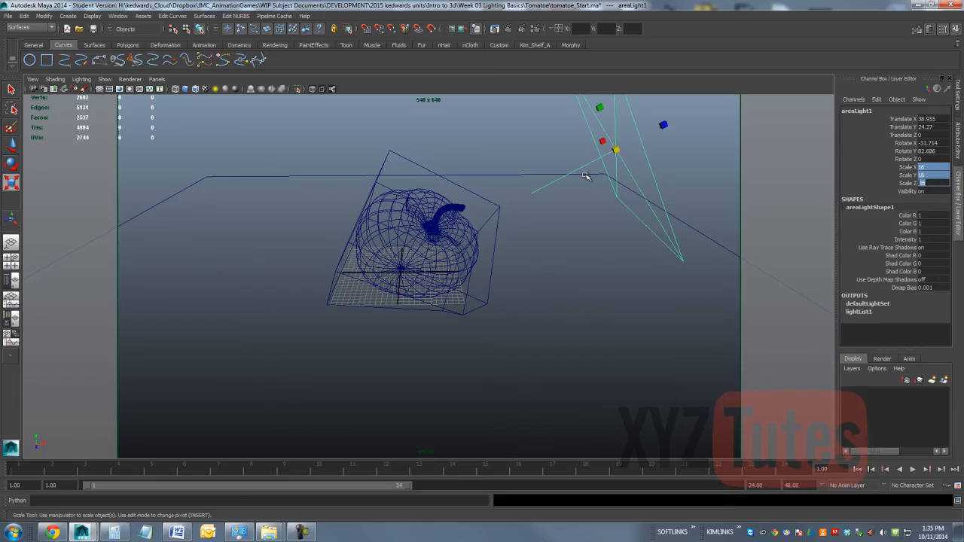
pyautogui.press('Return')
# Step: Move the area light behind the tomato to about Z -22 and aim its target at the tomato's base
pyautogui.press('w')
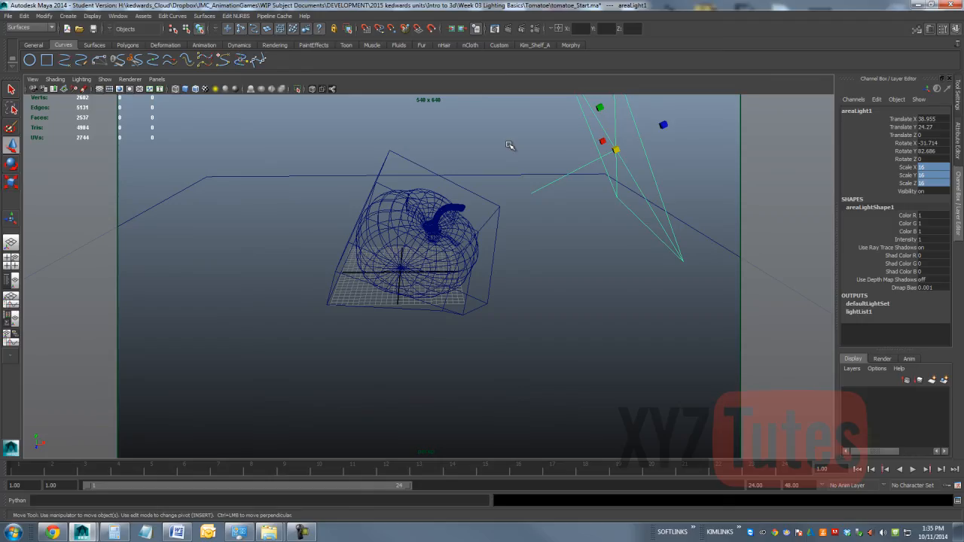
pyautogui.click(510, 146)
pyautogui.click(626, 136)
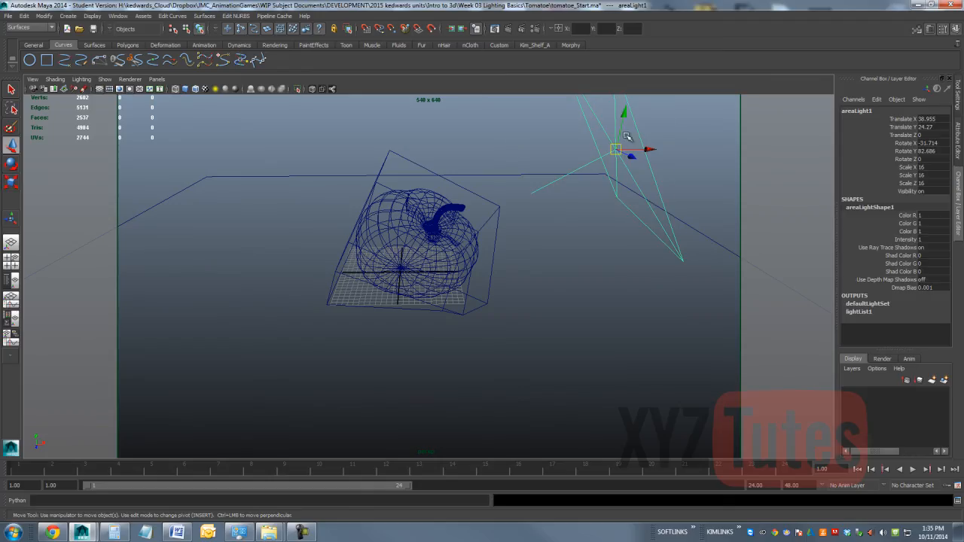
pyautogui.moveTo(621, 151); pyautogui.dragTo(563, 156)
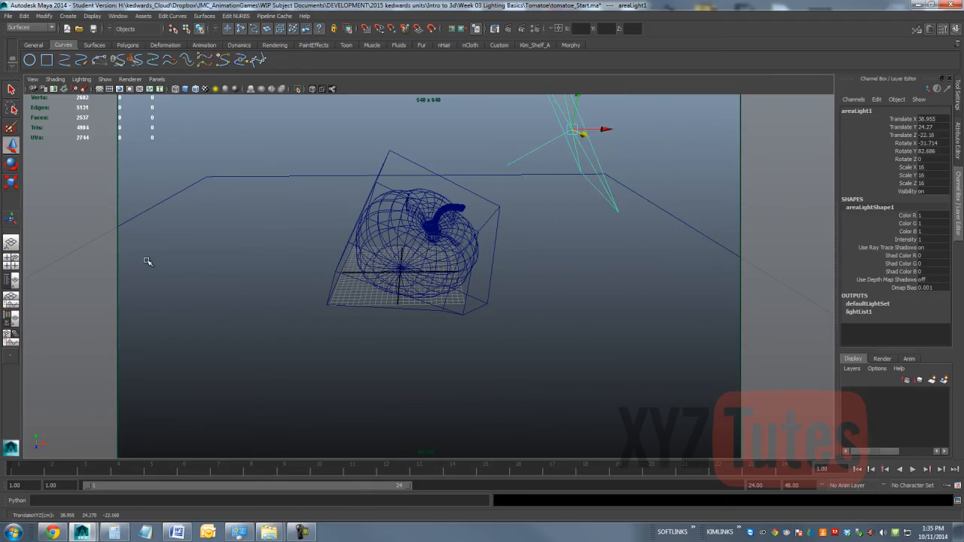
pyautogui.click(10, 218)
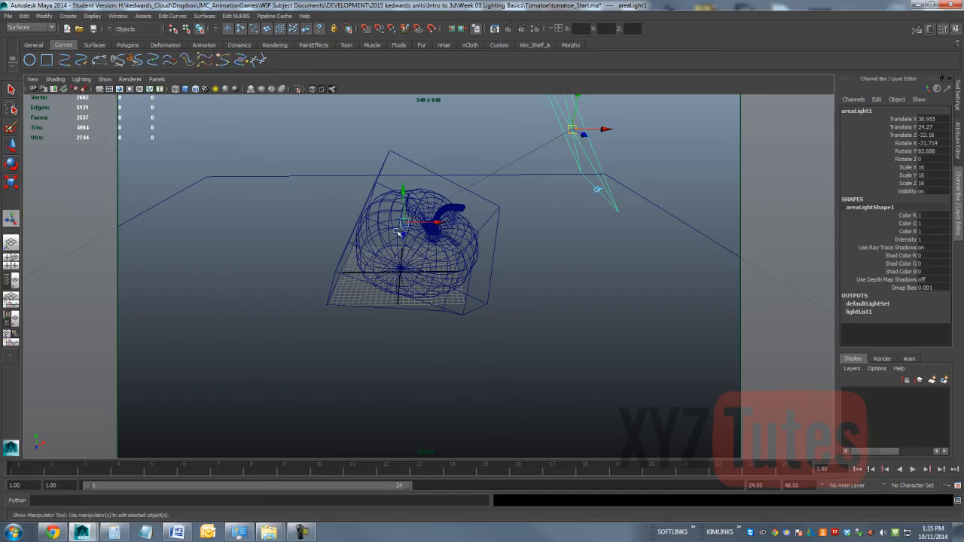
pyautogui.moveTo(398, 232); pyautogui.dragTo(398, 282)
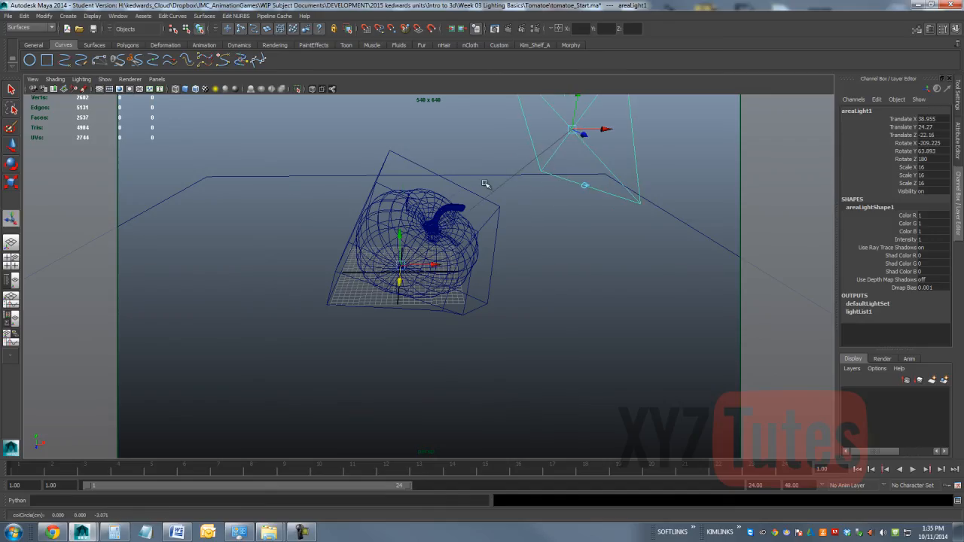
# Step: Start a mental ray IPR render on a region around the tomato and move the render window clear of the light
pyautogui.click(525, 31)
pyautogui.moveTo(665, 336); pyautogui.dragTo(431, 156)
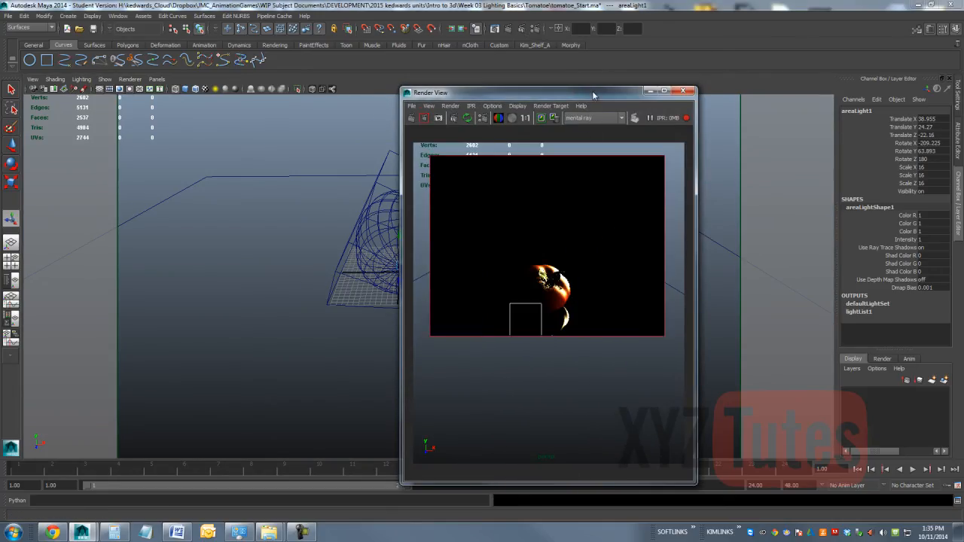
pyautogui.moveTo(499, 98); pyautogui.dragTo(186, 104)
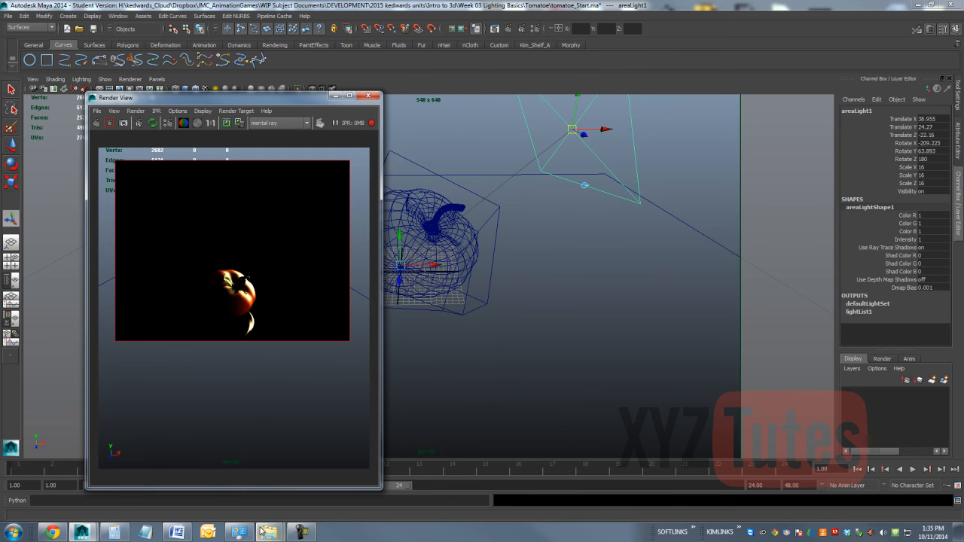
# Step: Open tomatoeReference.png in PictureViewer from the Tomatoe folder and move it beside the render for comparison
pyautogui.moveTo(260, 532)
pyautogui.click(216, 478)
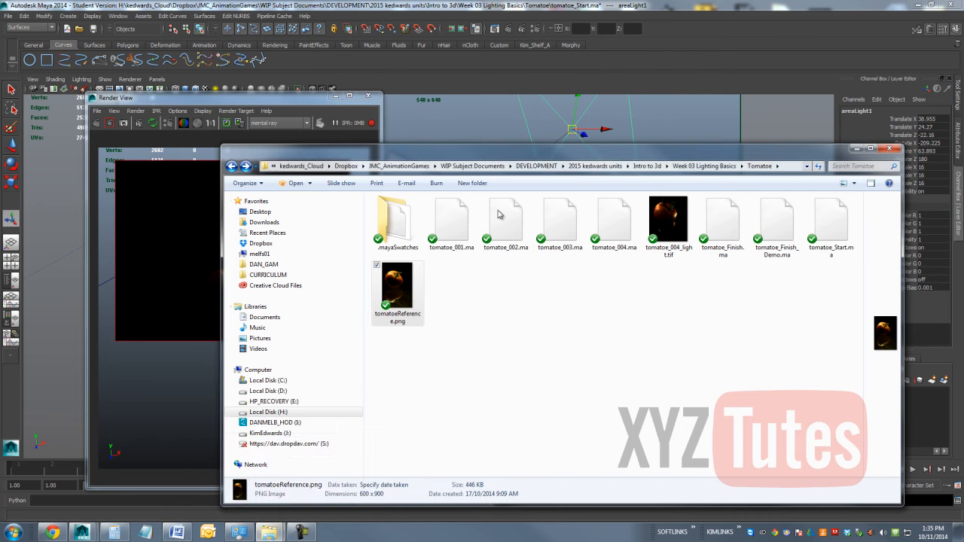
pyautogui.rightClick(394, 279)
pyautogui.moveTo(296, 361)
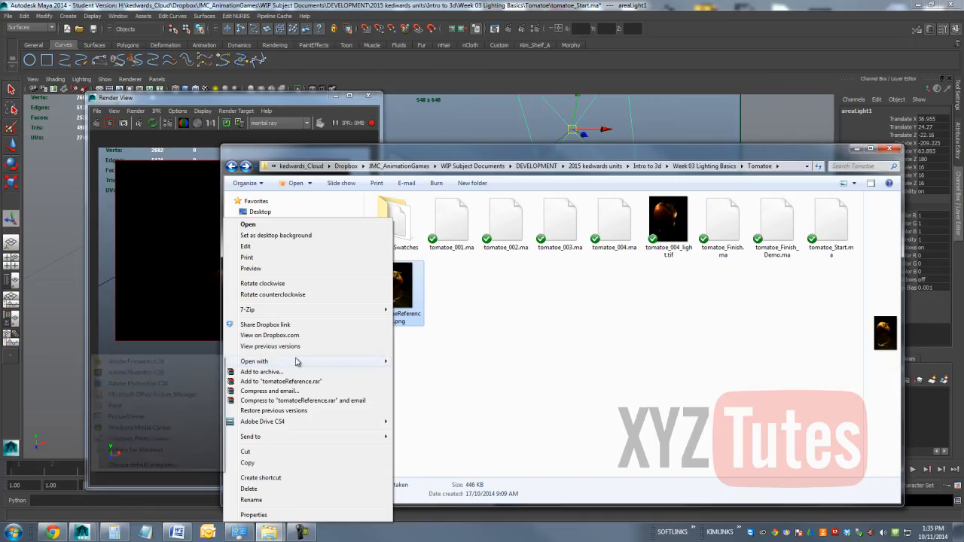
pyautogui.click(127, 418)
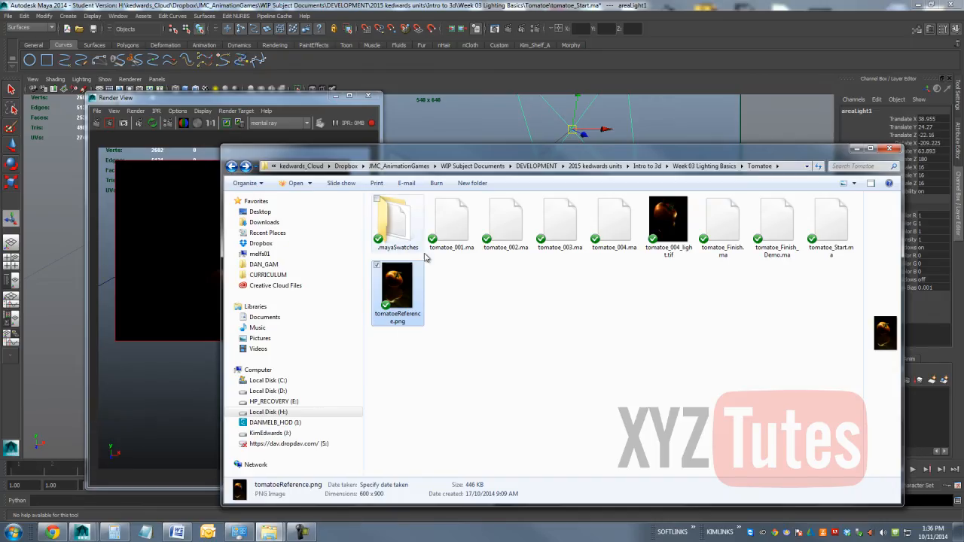
pyautogui.click(857, 147)
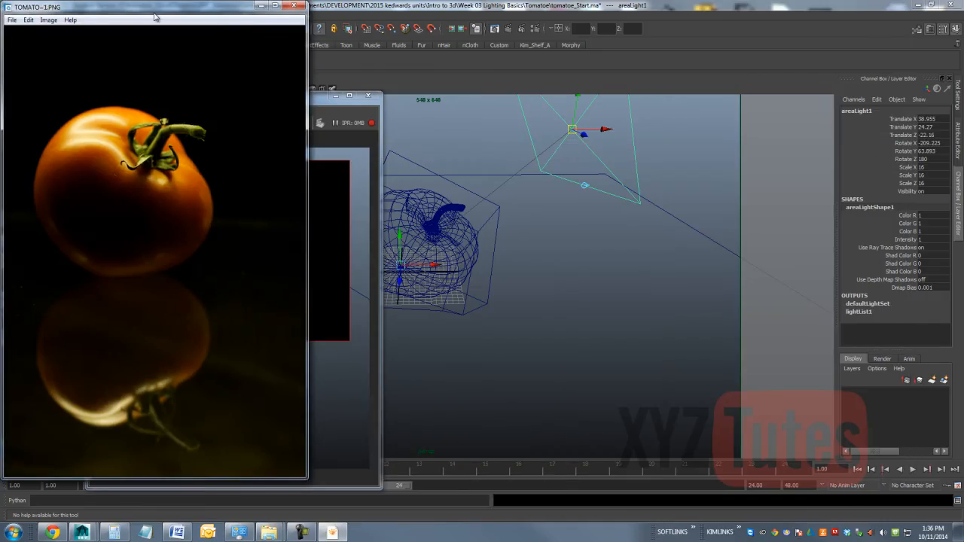
pyautogui.moveTo(200, 9); pyautogui.dragTo(773, 162)
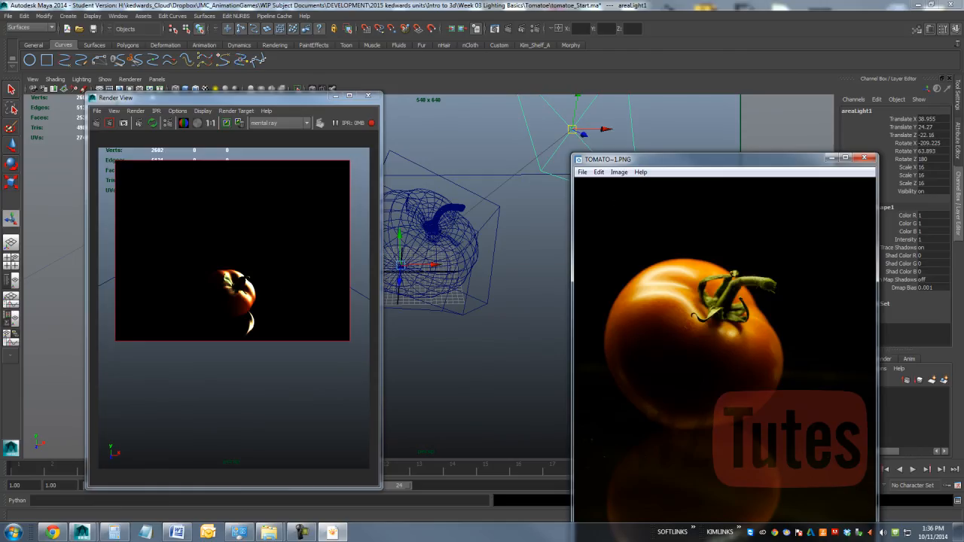
pyautogui.moveTo(780, 163); pyautogui.dragTo(963, 184)
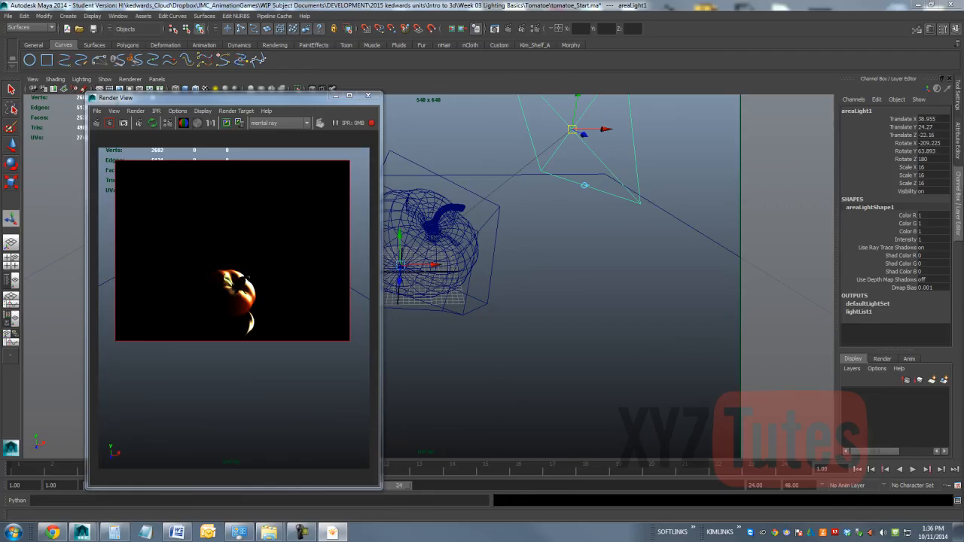
# Step: Set the area light's decay rate to Linear and its intensity to 7
pyautogui.click(957, 141)
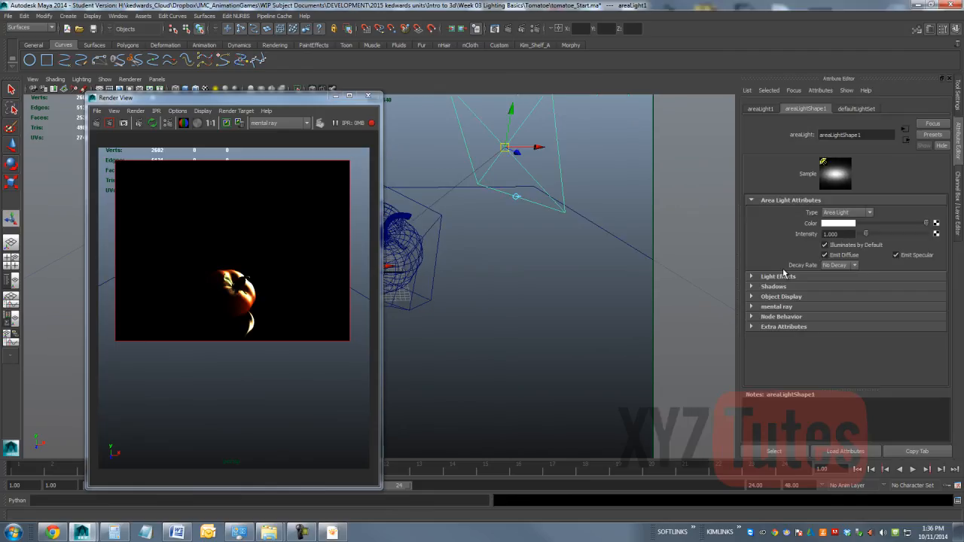
pyautogui.click(843, 266)
pyautogui.click(832, 276)
pyautogui.click(839, 234)
pyautogui.write('7')
pyautogui.press('Return')
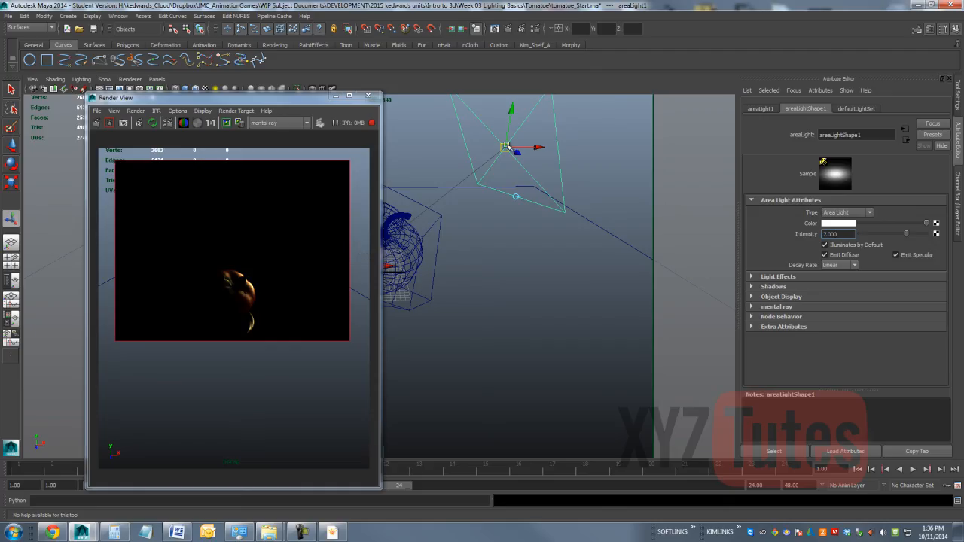
# Step: Move the area light's origin farther out, higher and farther back, to about X 49, Y 28, Z -29
pyautogui.moveTo(531, 148); pyautogui.dragTo(572, 148)
pyautogui.moveTo(555, 115); pyautogui.dragTo(557, 96)
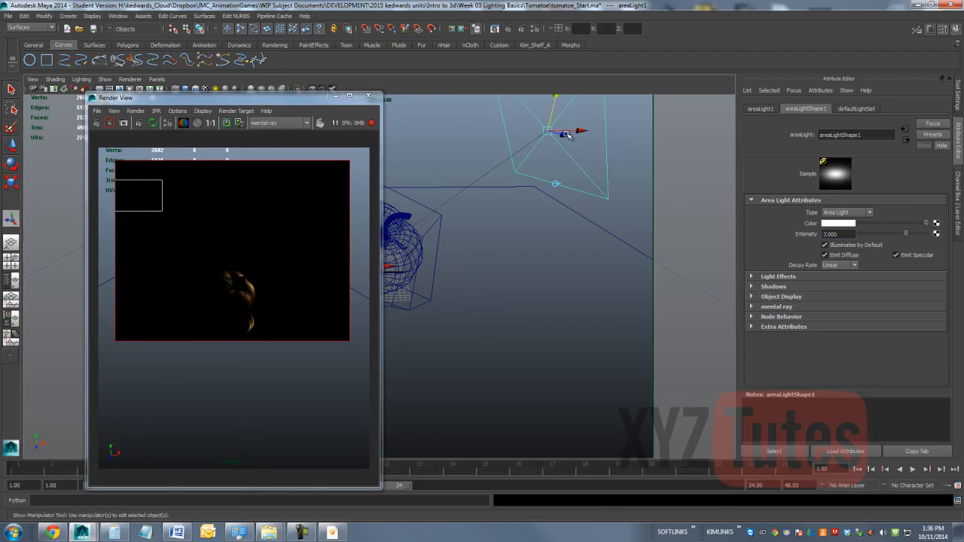
pyautogui.moveTo(564, 137); pyautogui.dragTo(550, 137)
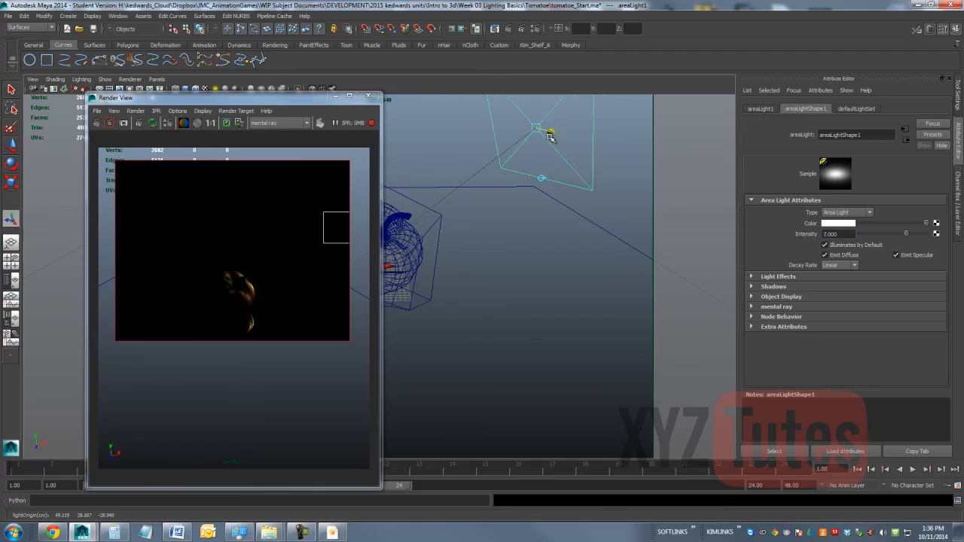
# Step: Try area light intensities of 10 and 15 in the IPR render
pyautogui.doubleClick(852, 234)
pyautogui.write('10')
pyautogui.press('Return')
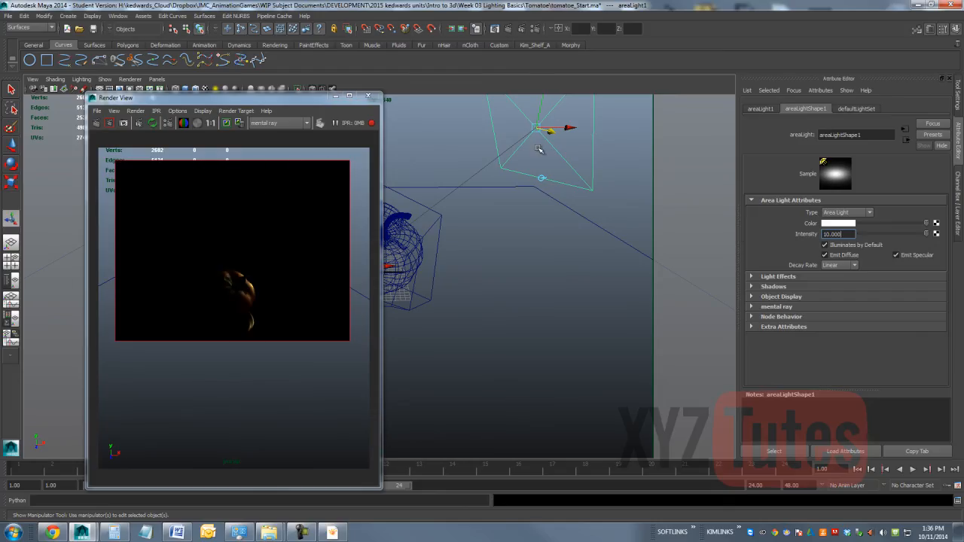
pyautogui.moveTo(850, 234); pyautogui.dragTo(750, 250)
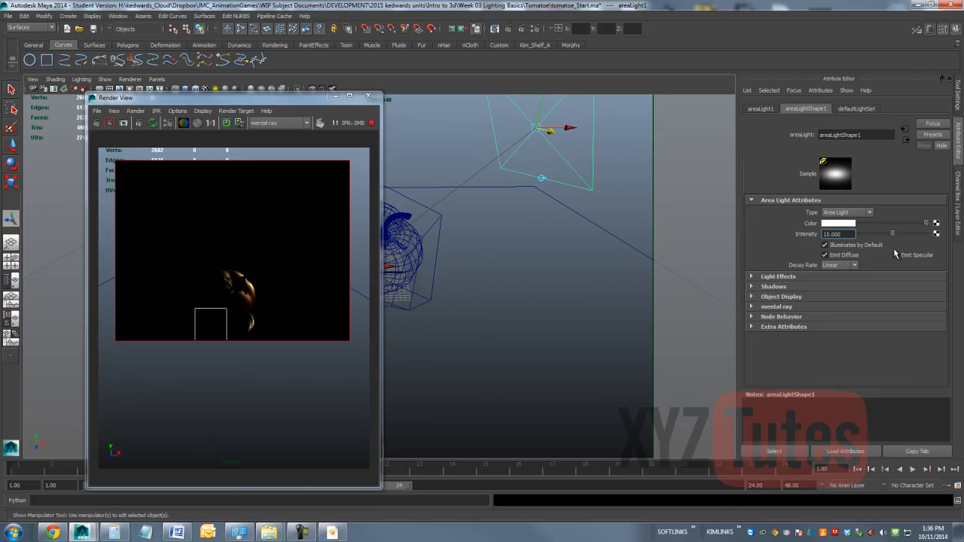
# Step: Move the area light's origin closer to the tomato at about X 44 and set its intensity to 10
pyautogui.moveTo(569, 130); pyautogui.dragTo(551, 130)
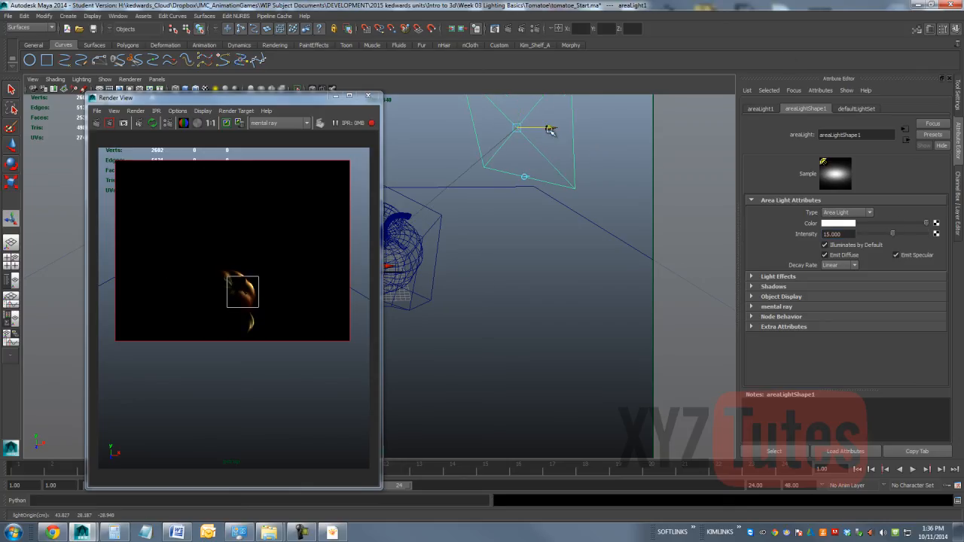
pyautogui.moveTo(852, 236); pyautogui.dragTo(800, 238)
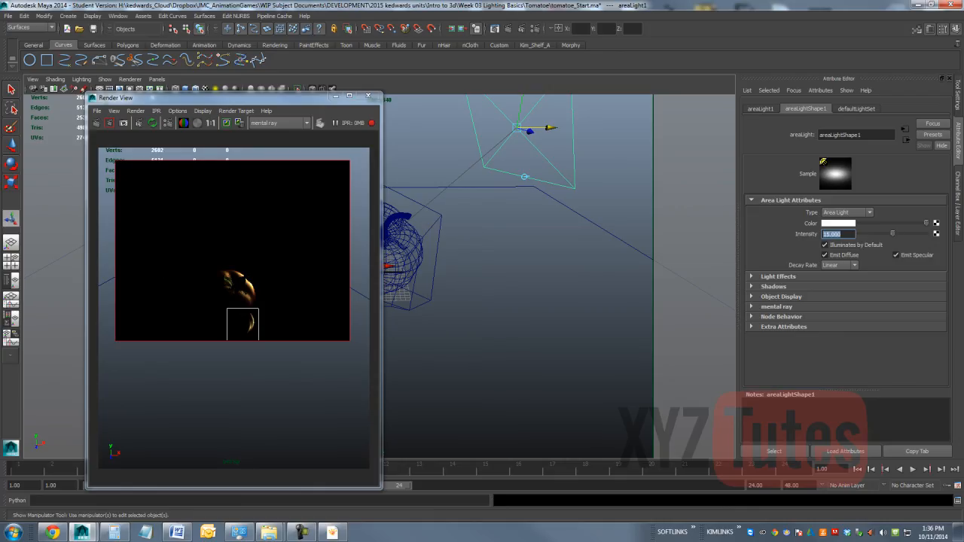
pyautogui.write('10')
pyautogui.press('Return')
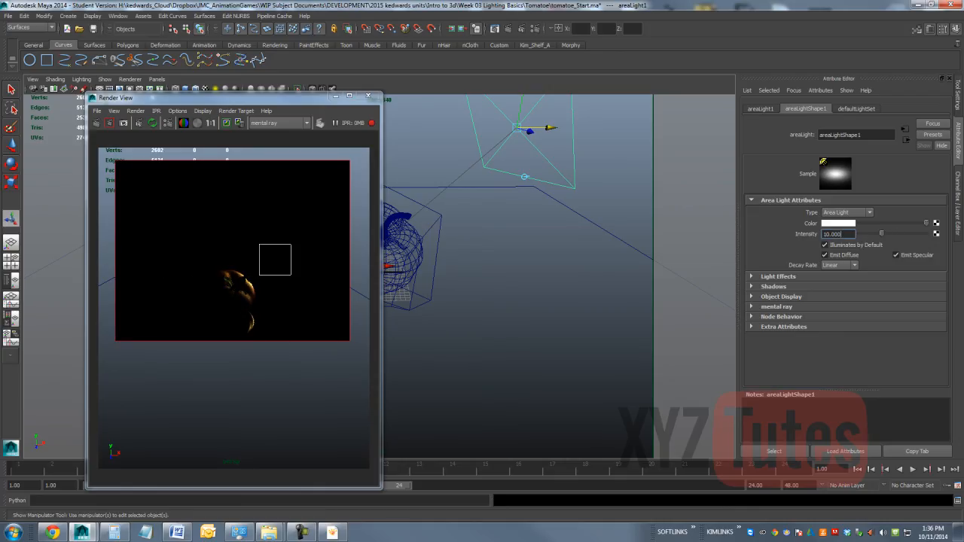
# Step: Compare the IPR render with the tomato reference photo, then minimize the photo
pyautogui.moveTo(963, 205); pyautogui.dragTo(453, 128)
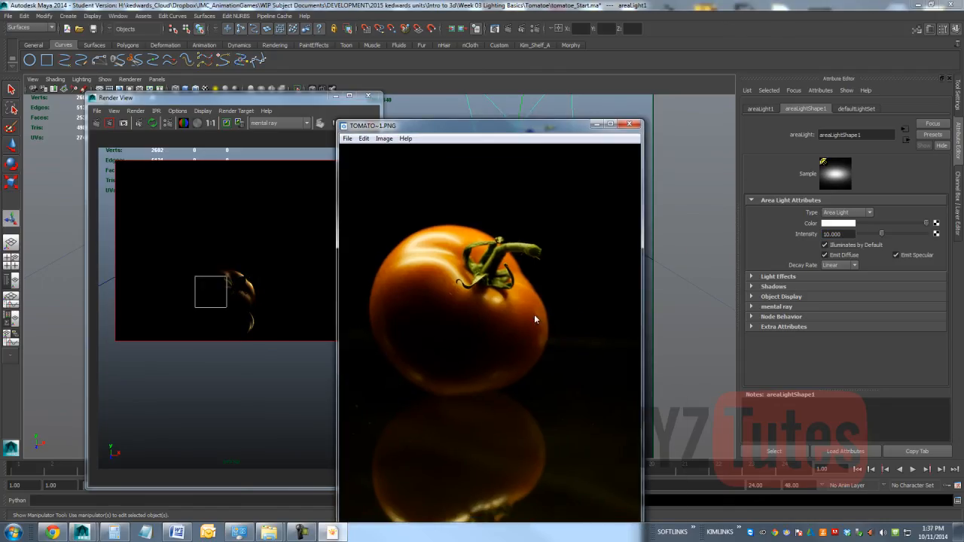
pyautogui.click(595, 124)
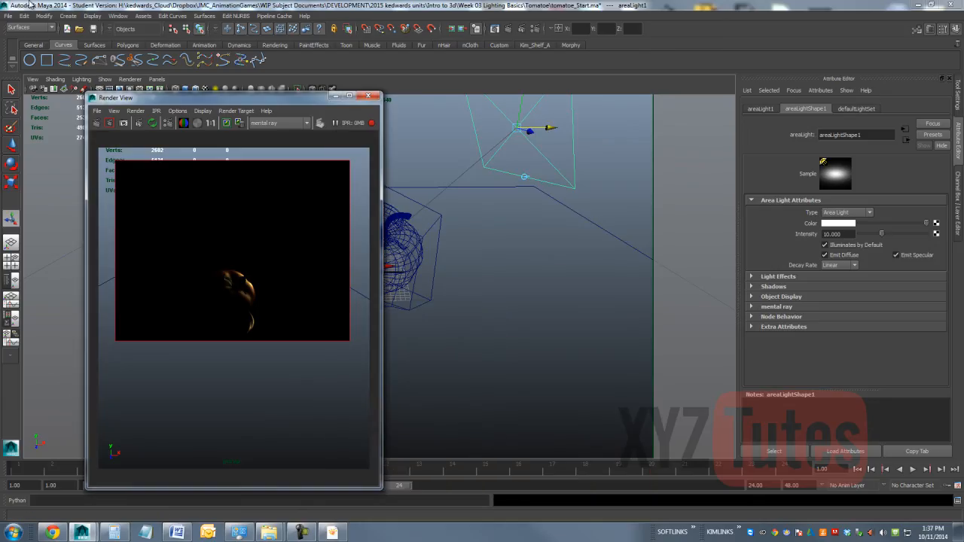
pyautogui.click(116, 16)
pyautogui.click(133, 90)
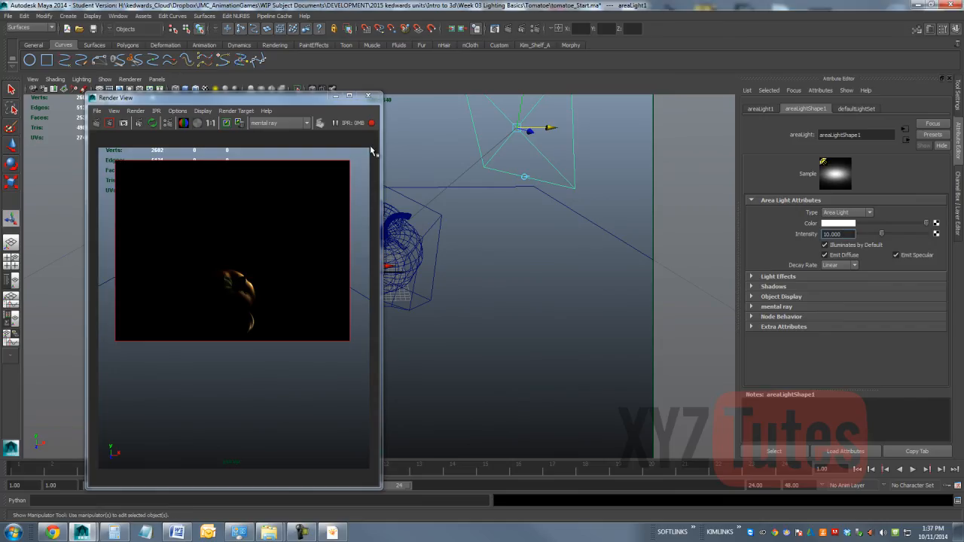
# Step: Hide the first area light, then check the tomato reference photo and move it aside to clear the viewport
pyautogui.click(562, 152)
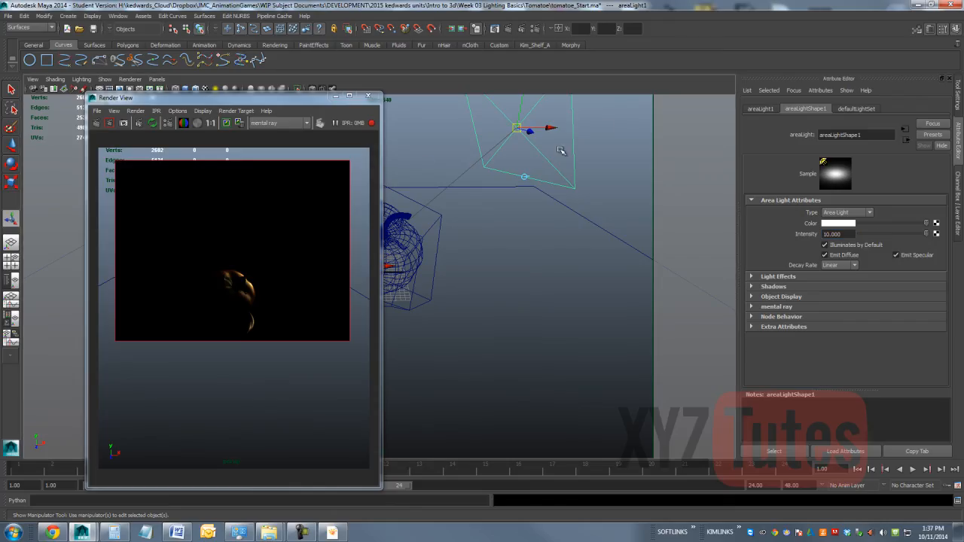
pyautogui.hotkey('ctrl', 'h')
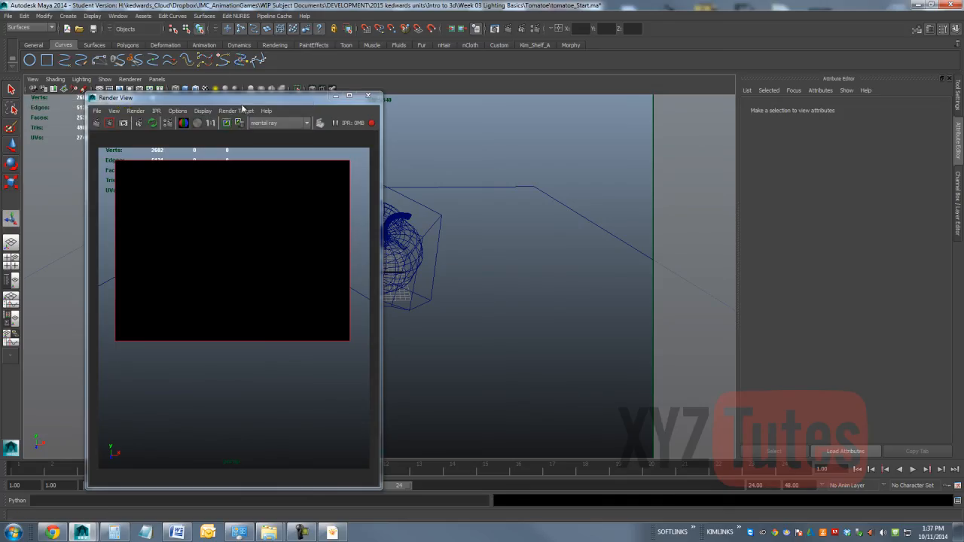
pyautogui.moveTo(260, 99); pyautogui.dragTo(802, 140)
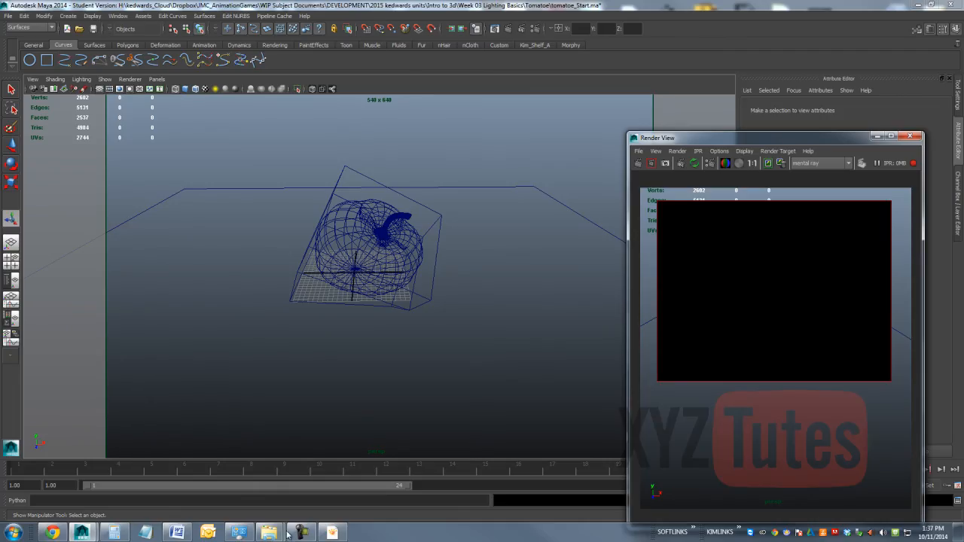
pyautogui.click(332, 532)
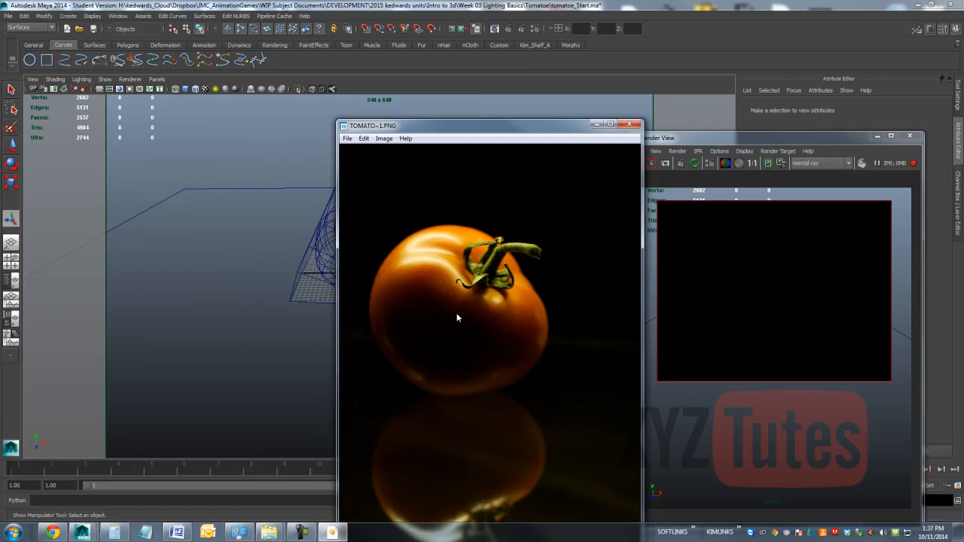
pyautogui.moveTo(573, 130); pyautogui.dragTo(963, 299)
# Step: Create a second area light and scale it up uniformly to about 11.4
pyautogui.click(68, 16)
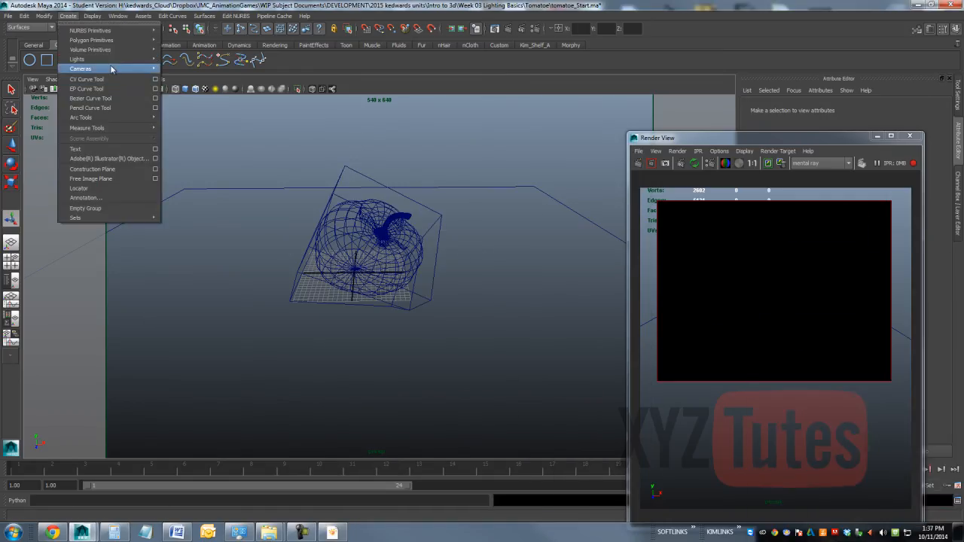
pyautogui.moveTo(119, 63)
pyautogui.click(185, 102)
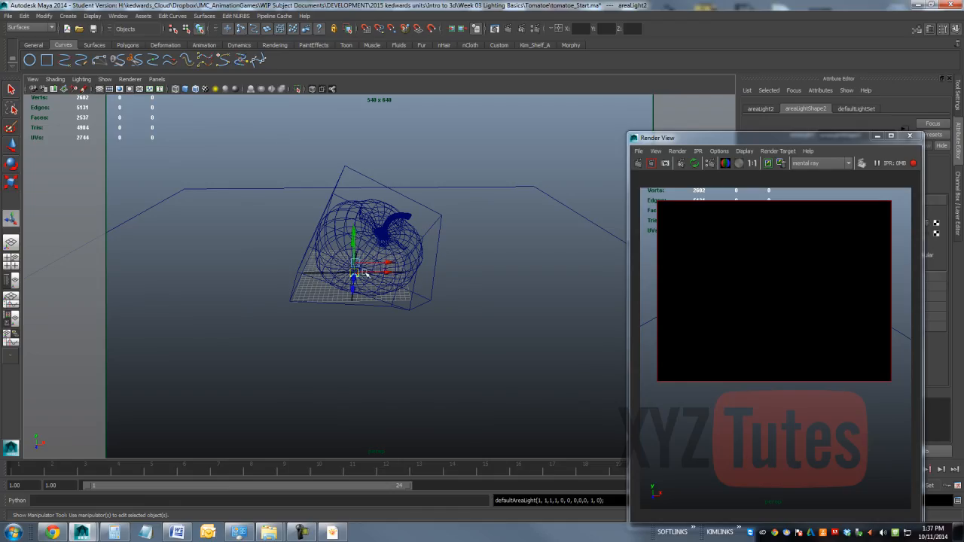
pyautogui.press('r')
pyautogui.moveTo(354, 272); pyautogui.dragTo(431, 271)
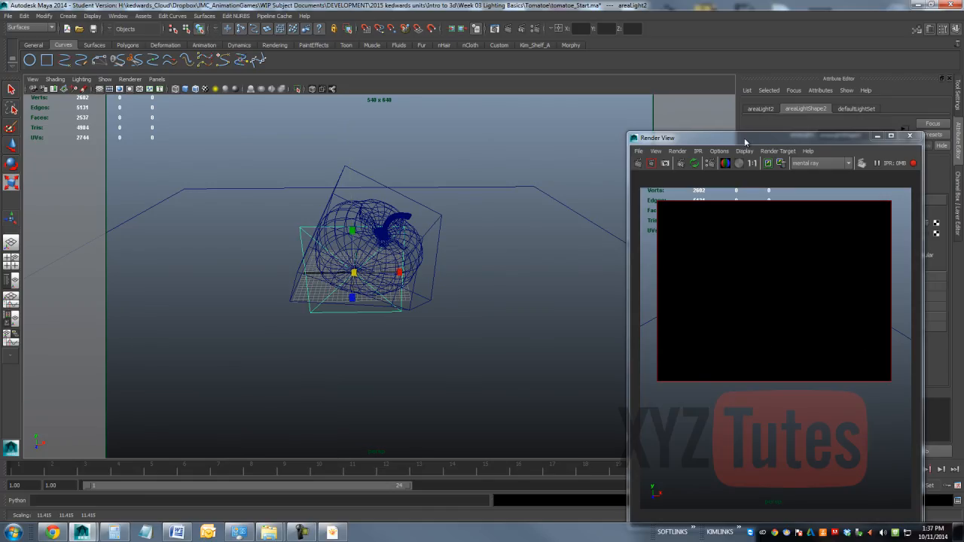
# Step: Set the second area light's Scale X, Y and Z to 8
pyautogui.moveTo(745, 139); pyautogui.dragTo(963, 209)
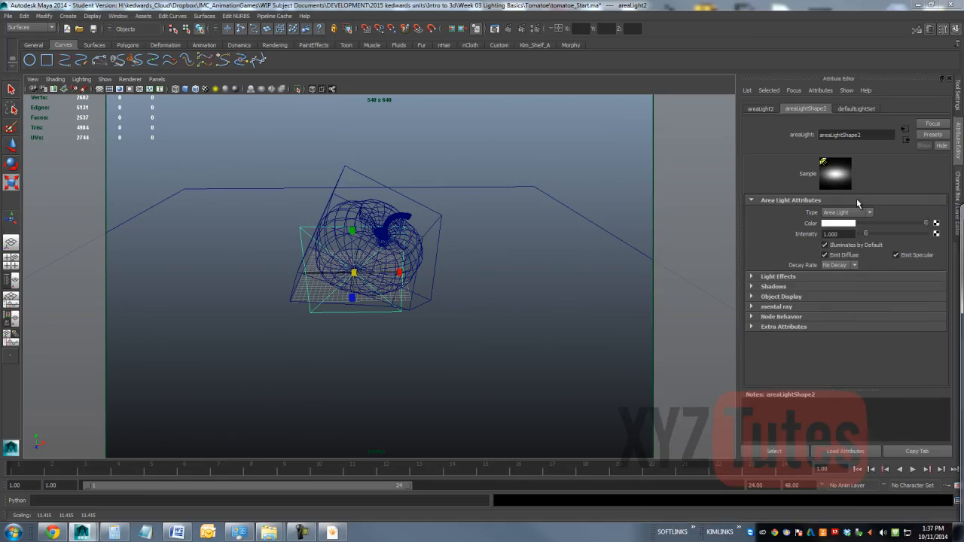
pyautogui.click(958, 202)
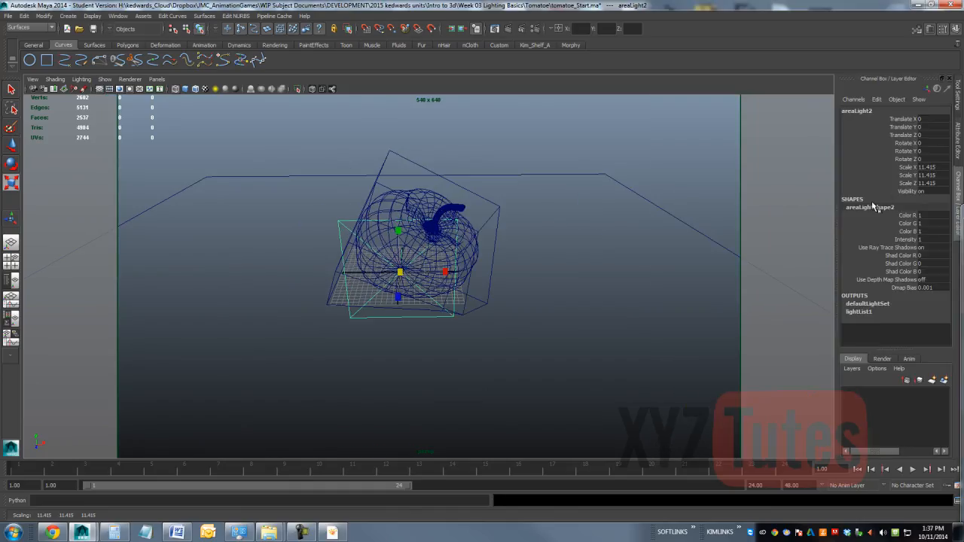
pyautogui.click(931, 168)
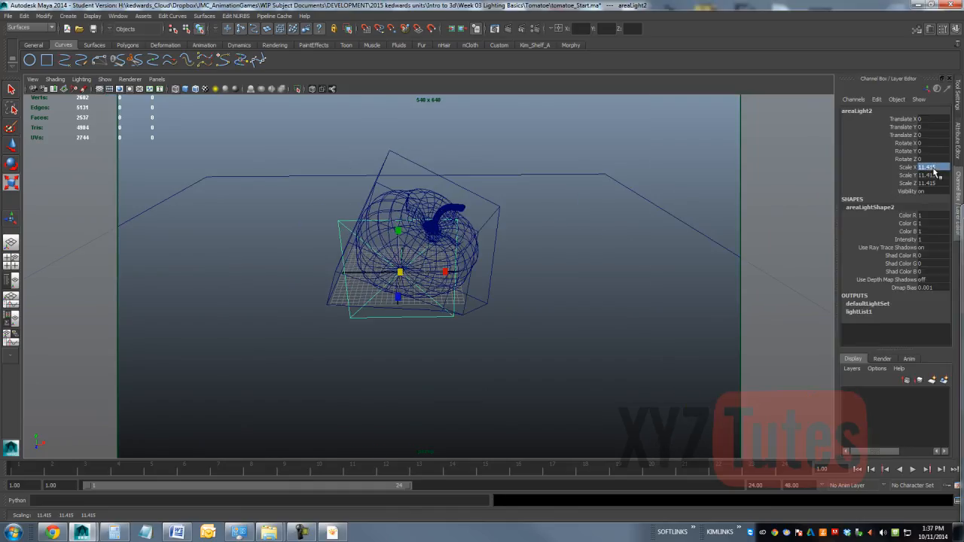
pyautogui.keyDown('shift'); pyautogui.click(938, 183); pyautogui.keyUp('shift')
pyautogui.write('8')
pyautogui.press('Return')
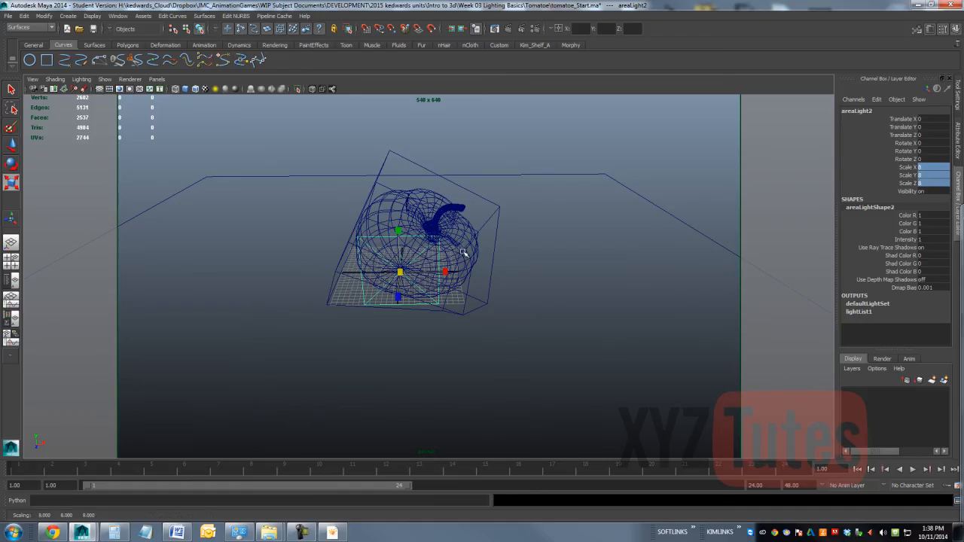
# Step: Move the second area light's origin to about X -30, Y 27, Z -33 and mark an IPR region around the tomato and its reflection
pyautogui.press('w')
pyautogui.click(10, 218)
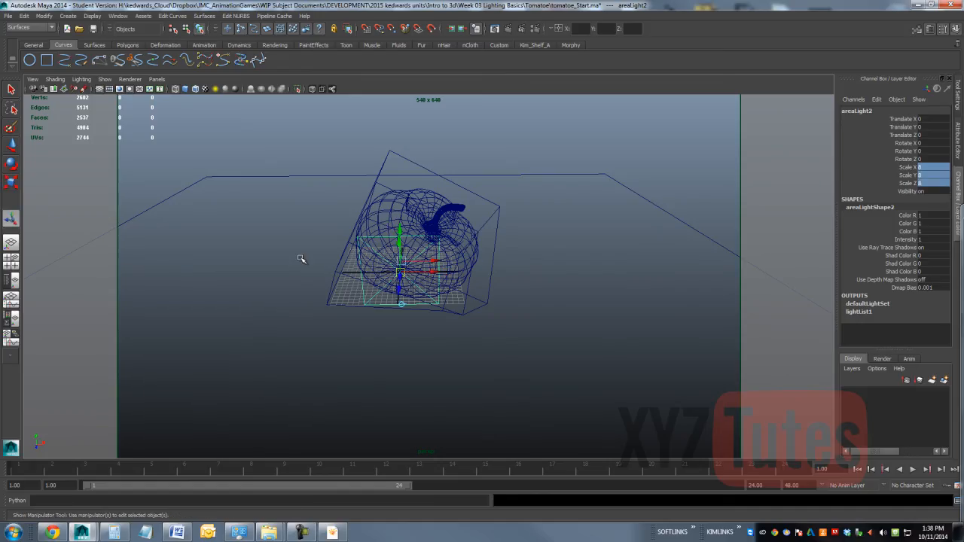
pyautogui.moveTo(410, 271); pyautogui.dragTo(301, 228)
pyautogui.moveTo(292, 190); pyautogui.dragTo(278, 106)
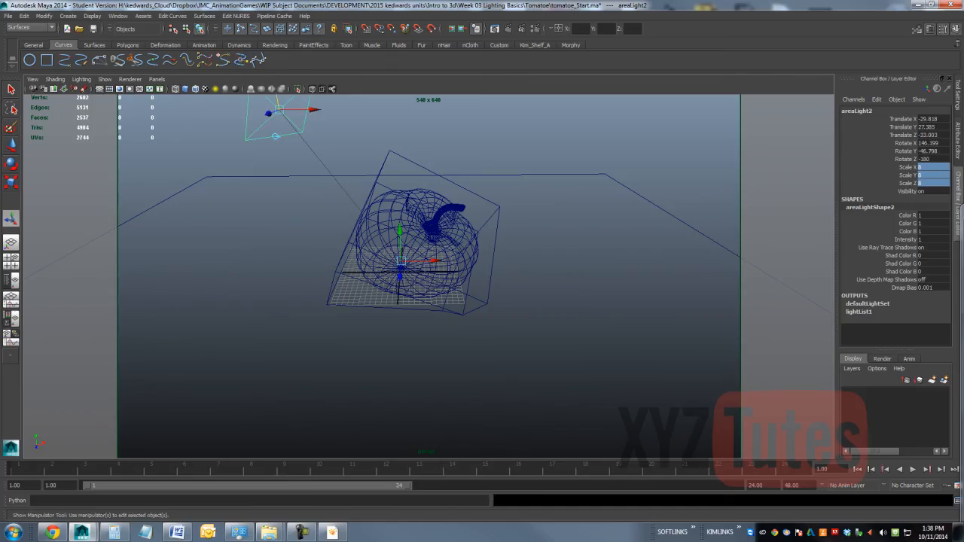
pyautogui.moveTo(963, 211)
pyautogui.mouseDown()
pyautogui.moveTo(759, 188)
pyautogui.moveTo(616, 153)
pyautogui.moveTo(626, 125)
pyautogui.mouseUp()
pyautogui.moveTo(747, 280); pyautogui.dragTo(651, 407)
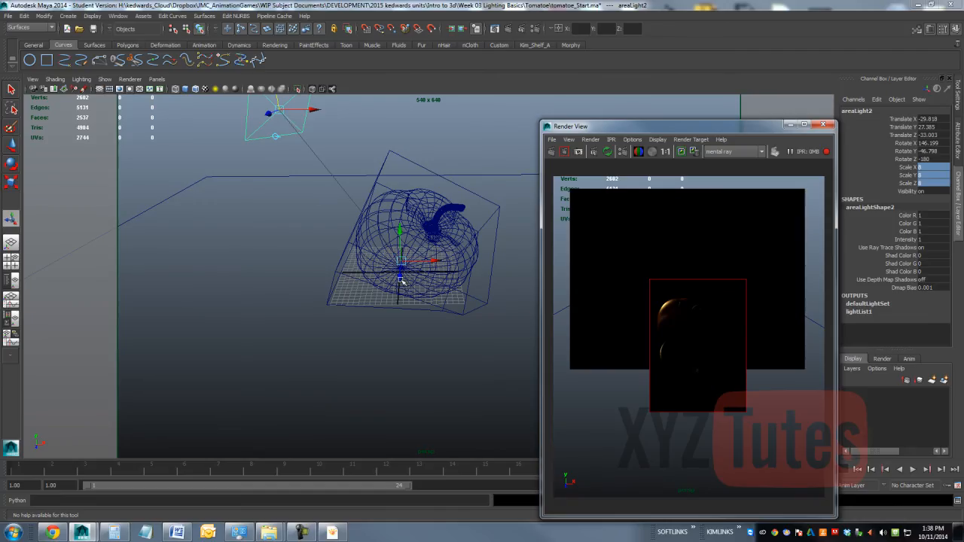
# Step: Move the second area light's aim point to about Y 12, Z 10 and its origin to about X -31, Z -11
pyautogui.moveTo(402, 281); pyautogui.dragTo(381, 326)
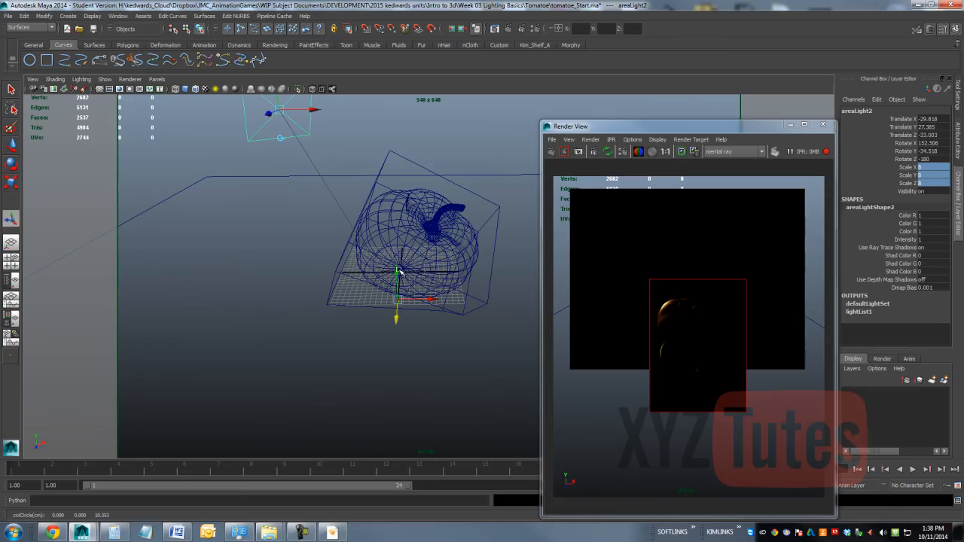
pyautogui.moveTo(401, 271); pyautogui.dragTo(412, 202)
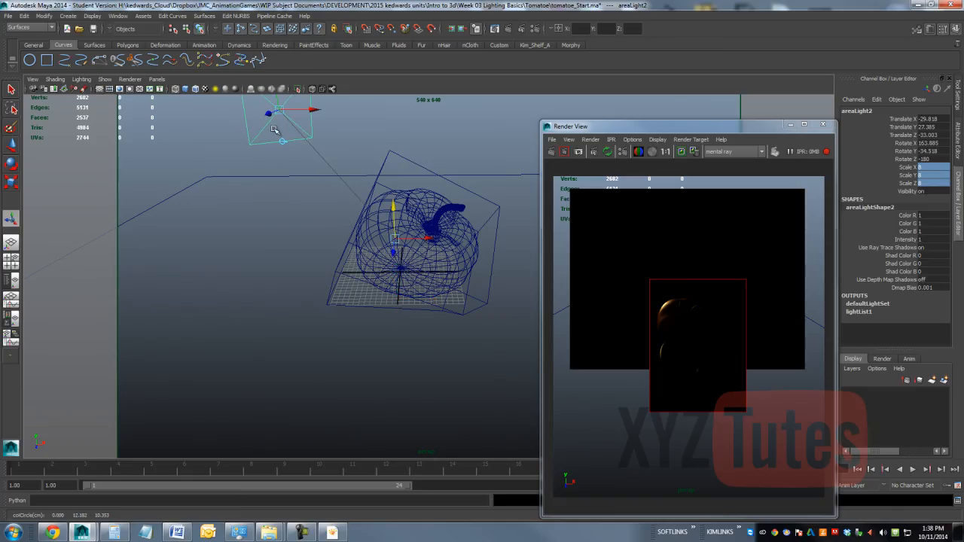
pyautogui.moveTo(269, 114); pyautogui.dragTo(301, 126)
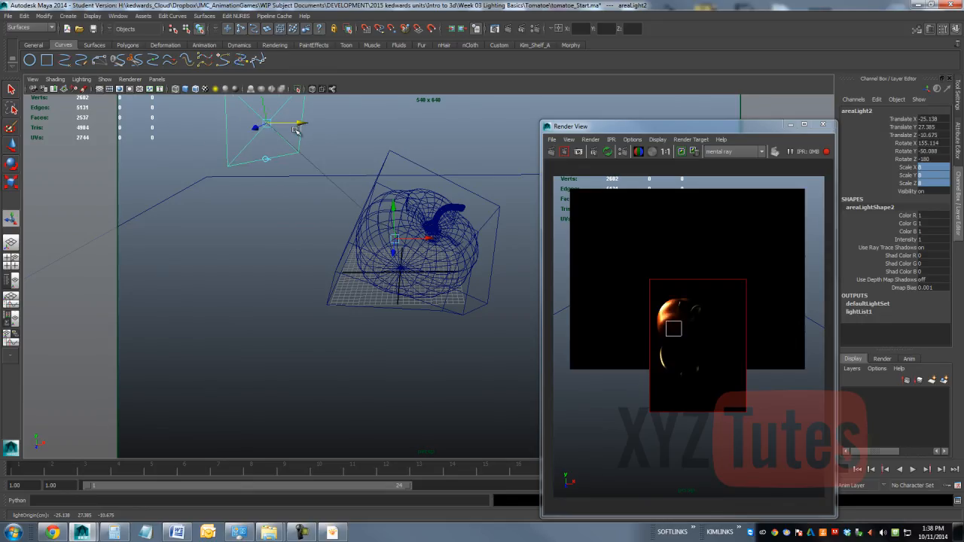
pyautogui.moveTo(301, 126); pyautogui.dragTo(273, 124)
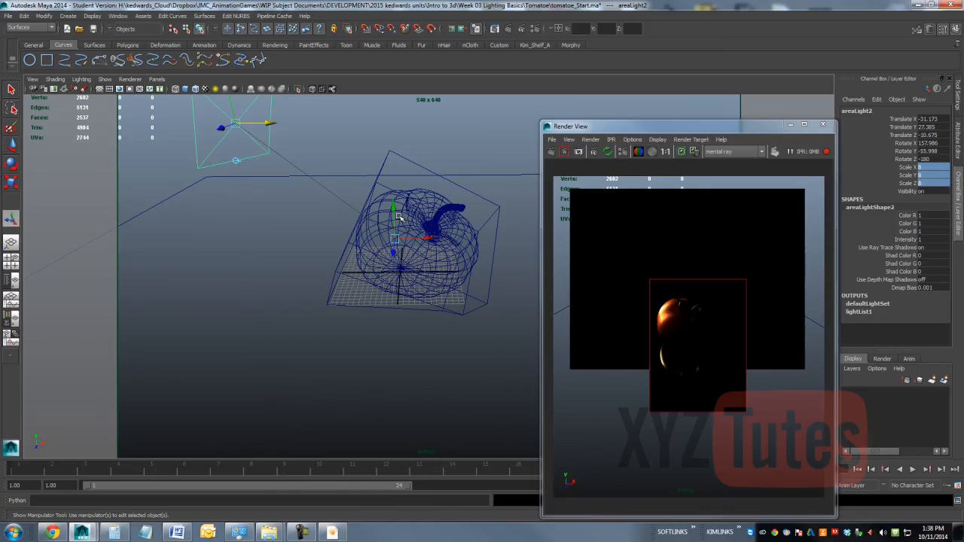
# Step: Examine the tomato's Blinn material, including its specular shading and mental ray scatter settings
pyautogui.click(418, 196)
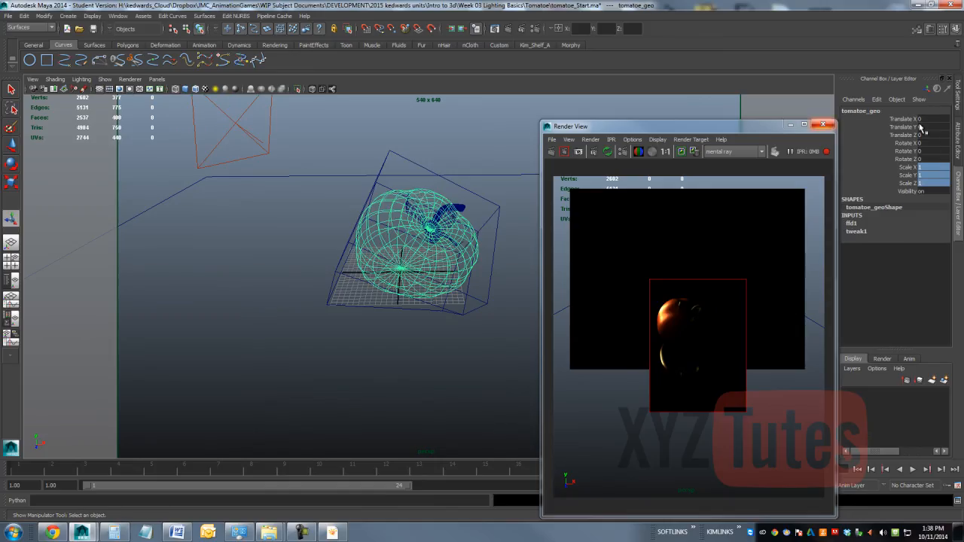
pyautogui.click(959, 140)
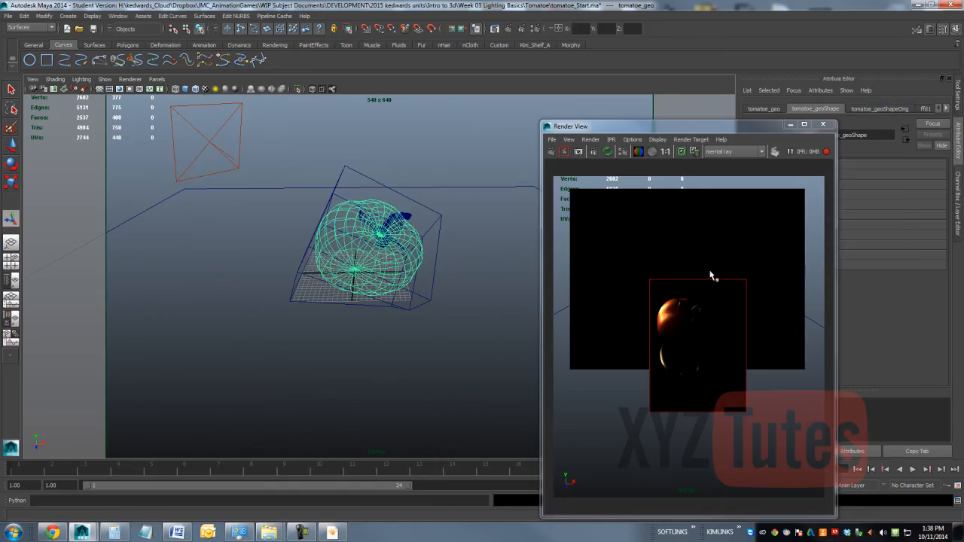
pyautogui.click(948, 108)
pyautogui.click(947, 108)
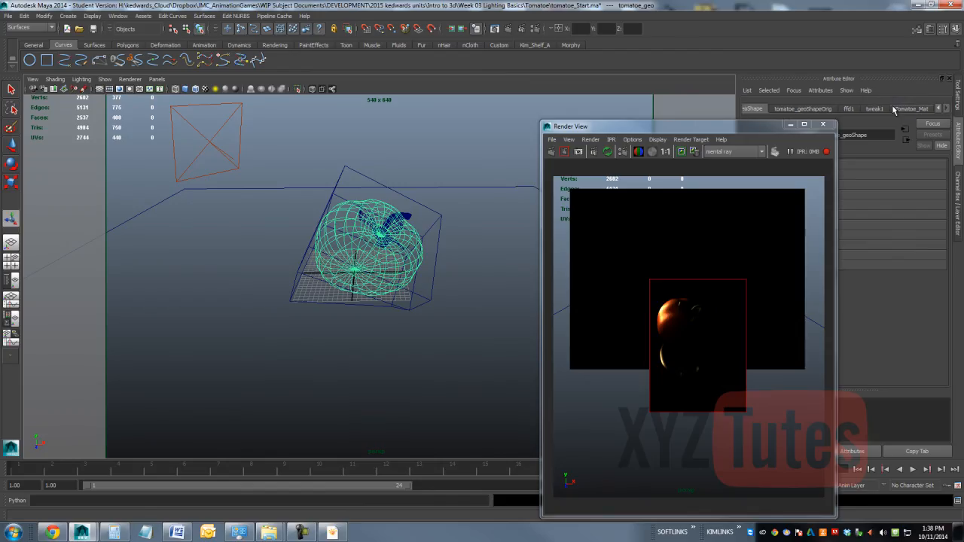
pyautogui.click(912, 109)
pyautogui.moveTo(748, 133); pyautogui.dragTo(549, 124)
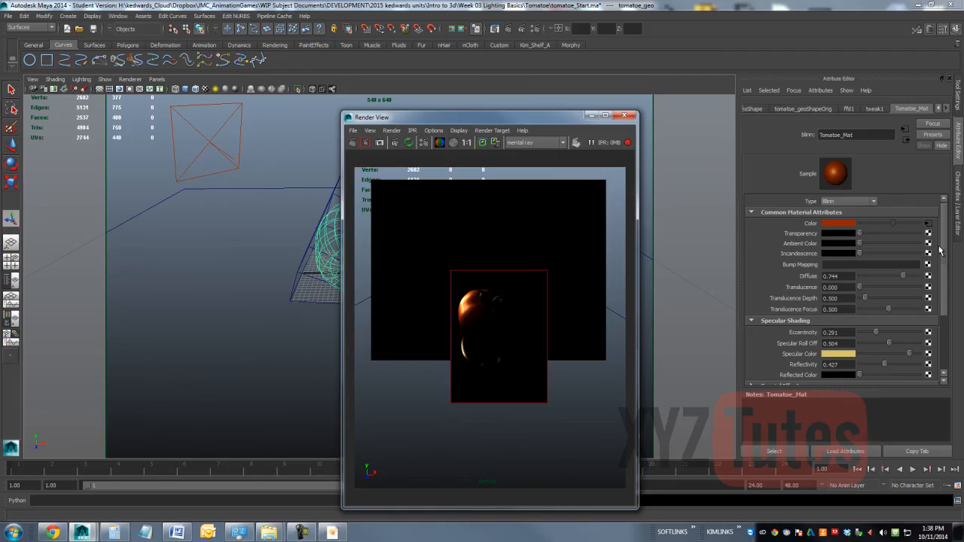
pyautogui.moveTo(946, 246); pyautogui.dragTo(948, 336)
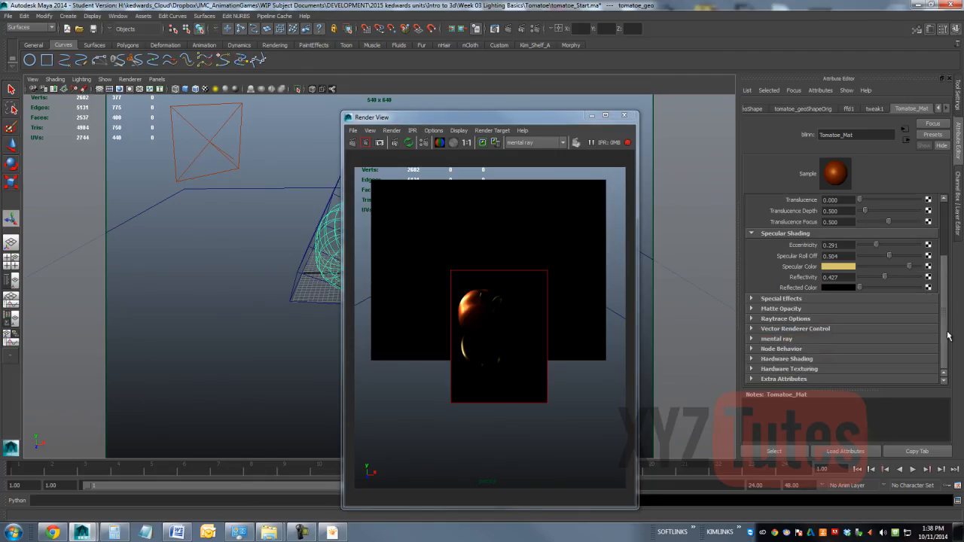
pyautogui.click(765, 341)
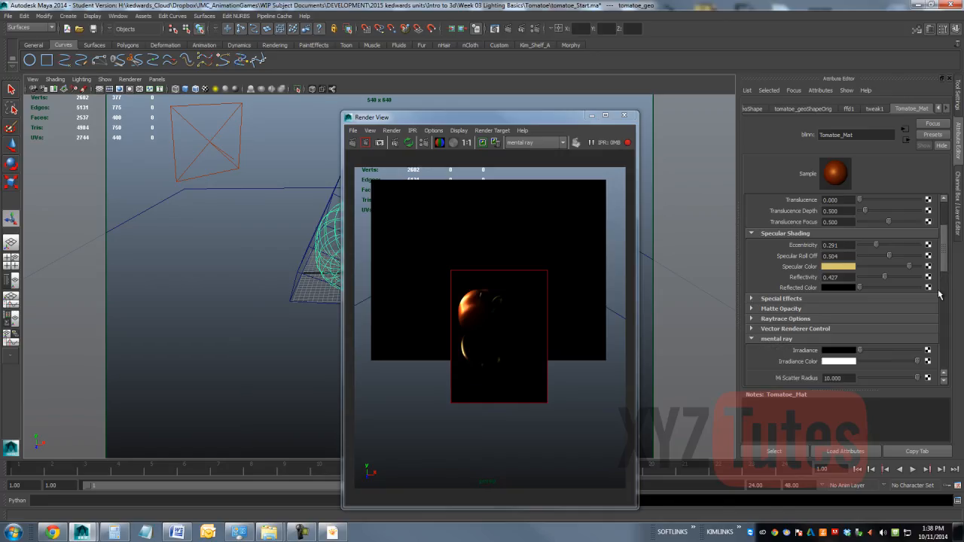
pyautogui.moveTo(948, 262); pyautogui.dragTo(950, 294)
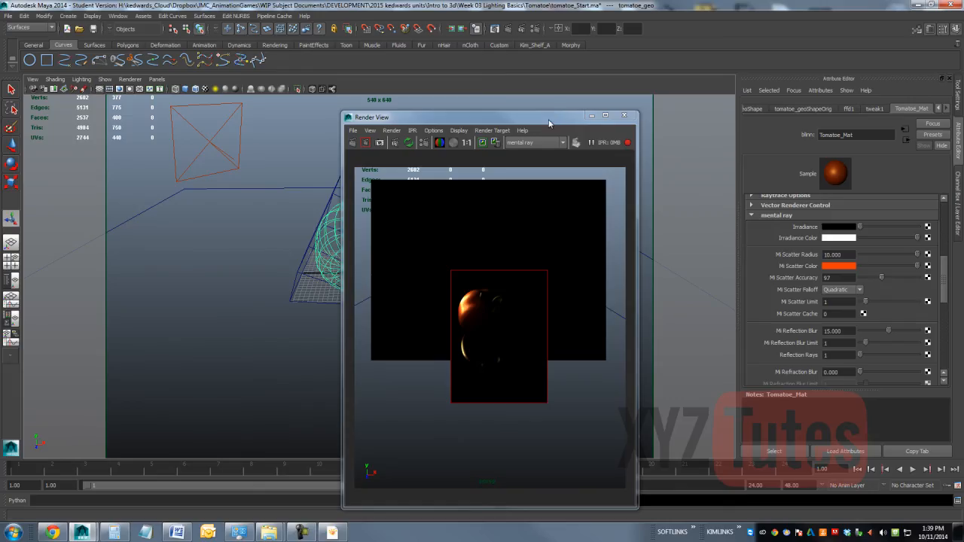
# Step: Raise the second area light's origin to about Y 33 and compare the IPR render with the tomato reference photo
pyautogui.moveTo(549, 123); pyautogui.dragTo(659, 171)
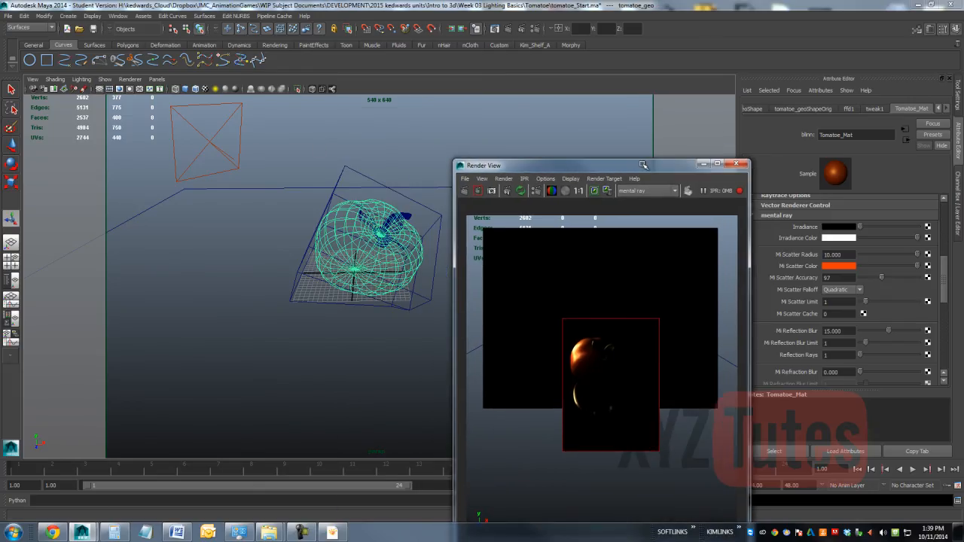
pyautogui.click(245, 118)
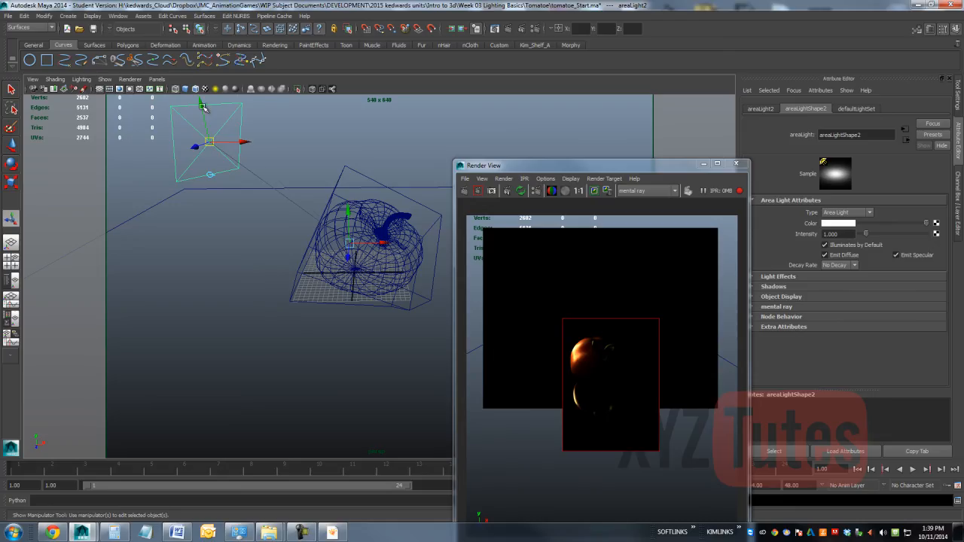
pyautogui.moveTo(202, 107); pyautogui.dragTo(198, 79)
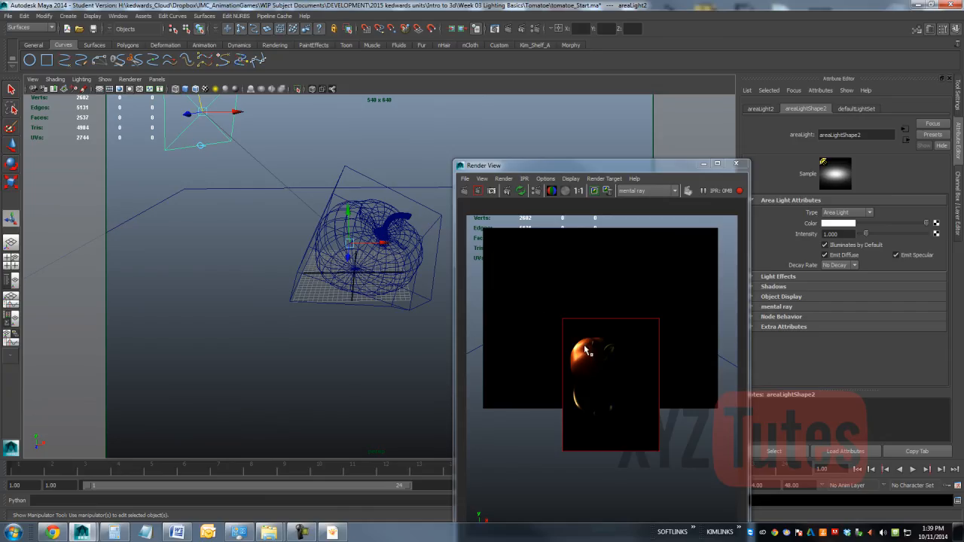
pyautogui.click(332, 533)
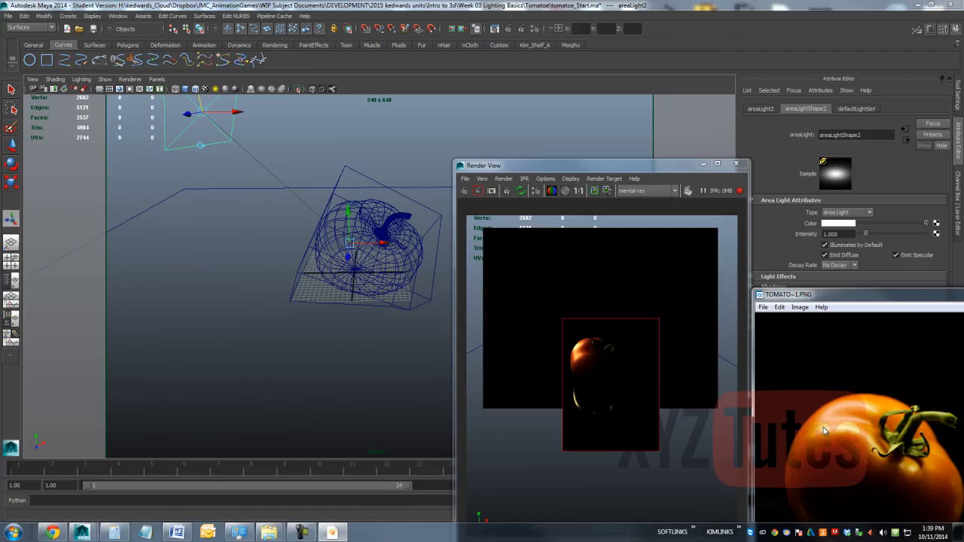
# Step: Move the second area light's aim point back to about Z -8 and shift its origin inward to about X -11
pyautogui.press('t')
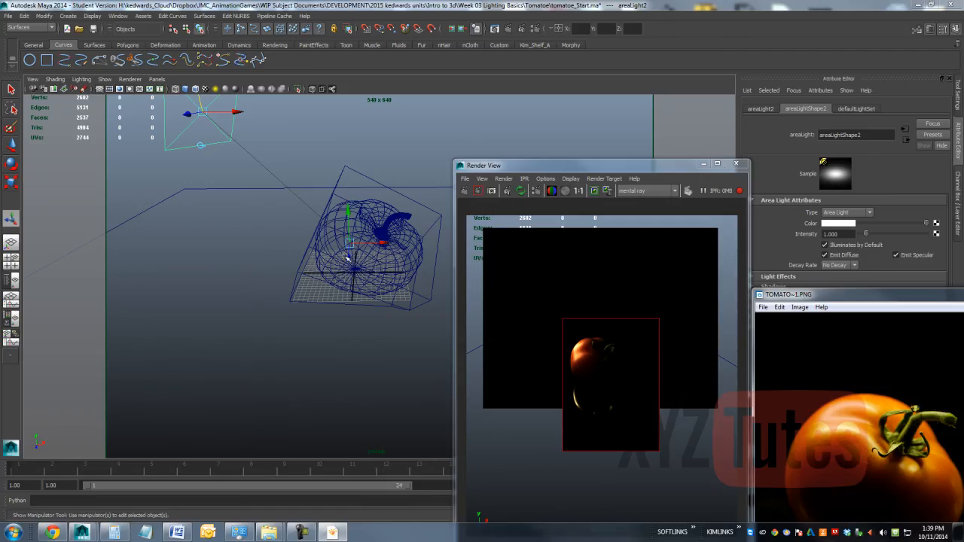
pyautogui.moveTo(347, 258); pyautogui.dragTo(371, 223)
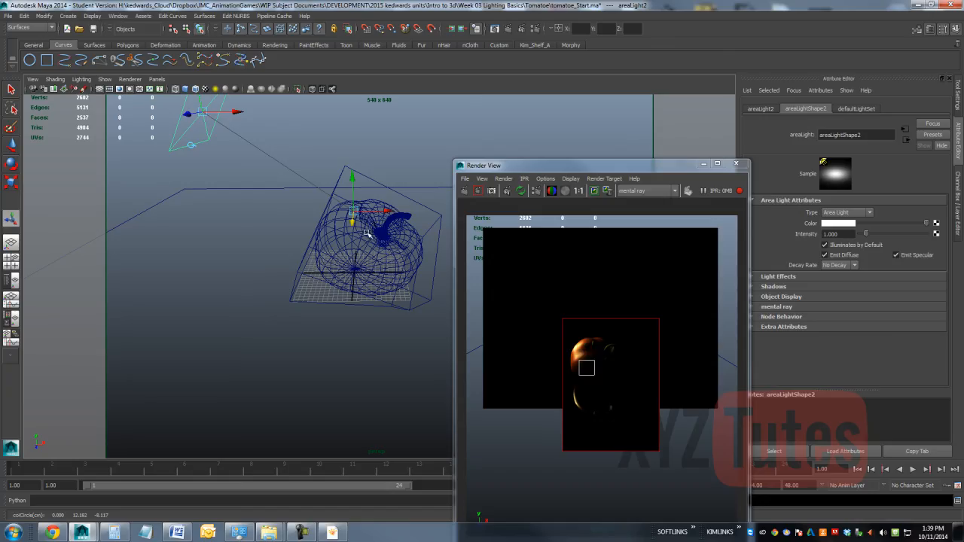
pyautogui.moveTo(228, 113); pyautogui.dragTo(278, 121)
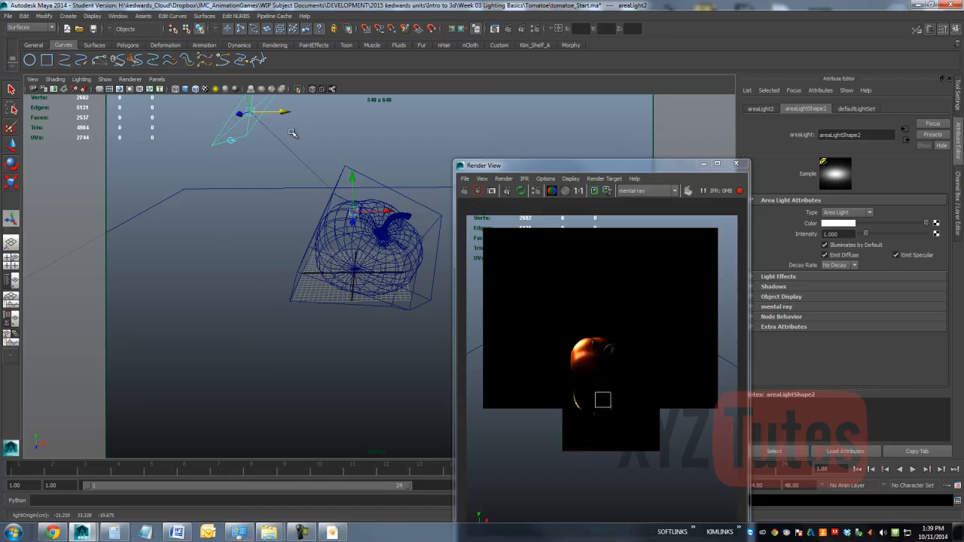
pyautogui.moveTo(282, 111); pyautogui.dragTo(334, 112)
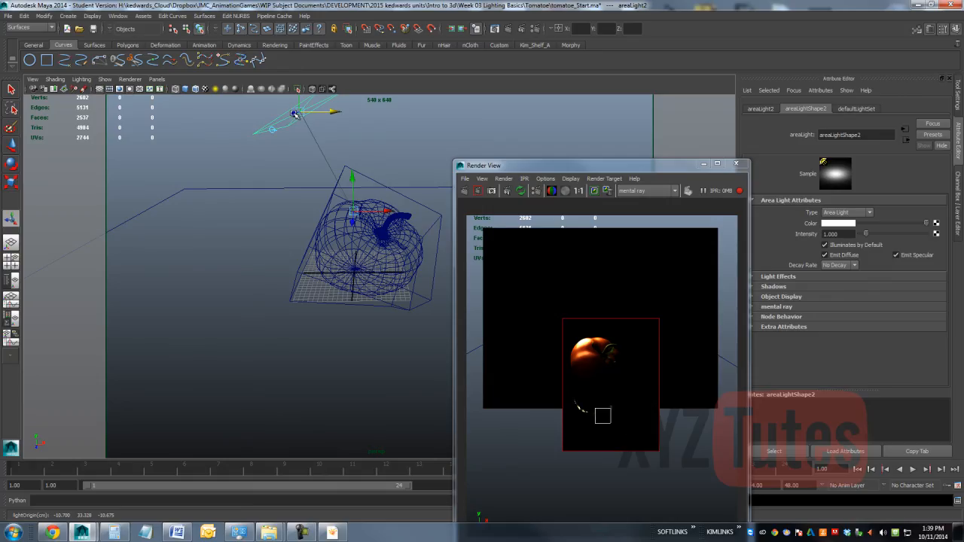
# Step: Move the second area light's origin out to about X -19, adjust its depth along Z, and render the tomato region
pyautogui.moveTo(327, 115); pyautogui.dragTo(285, 116)
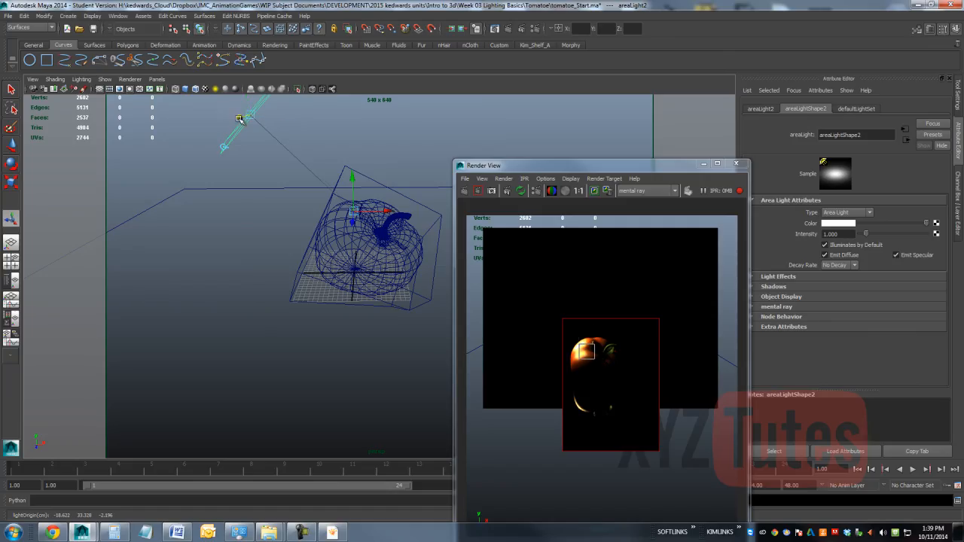
pyautogui.moveTo(239, 119); pyautogui.dragTo(256, 118)
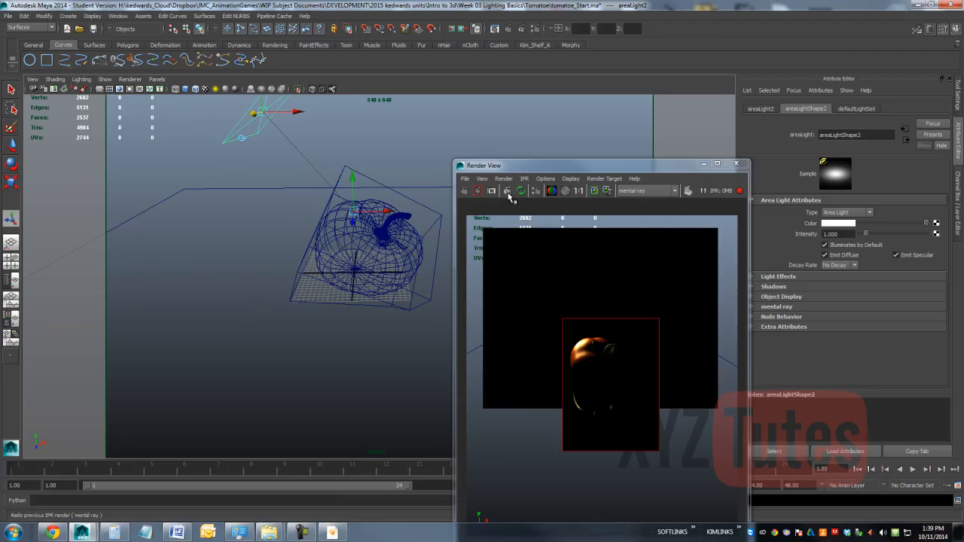
pyautogui.click(478, 190)
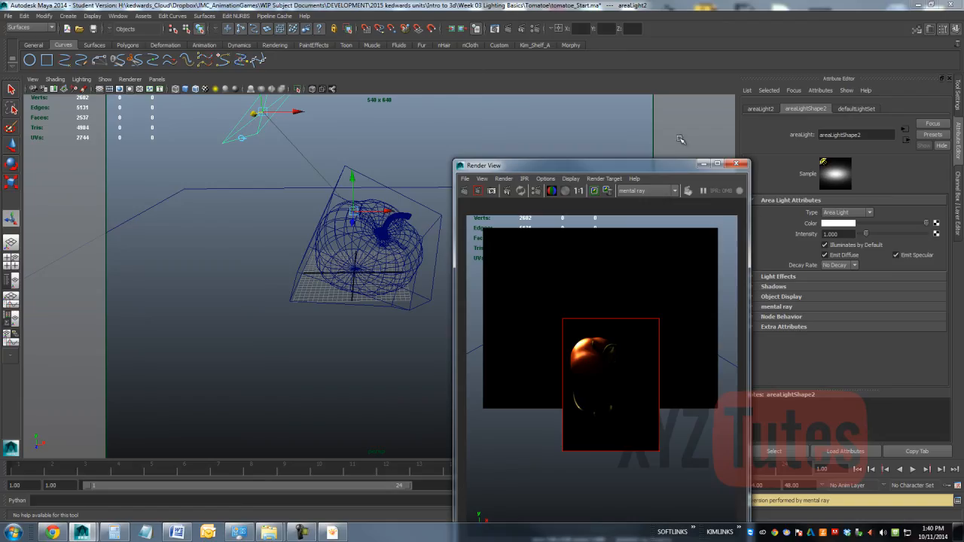
# Step: Set the second area light's decay rate to Linear and restart the IPR render over the tomato
pyautogui.click(840, 265)
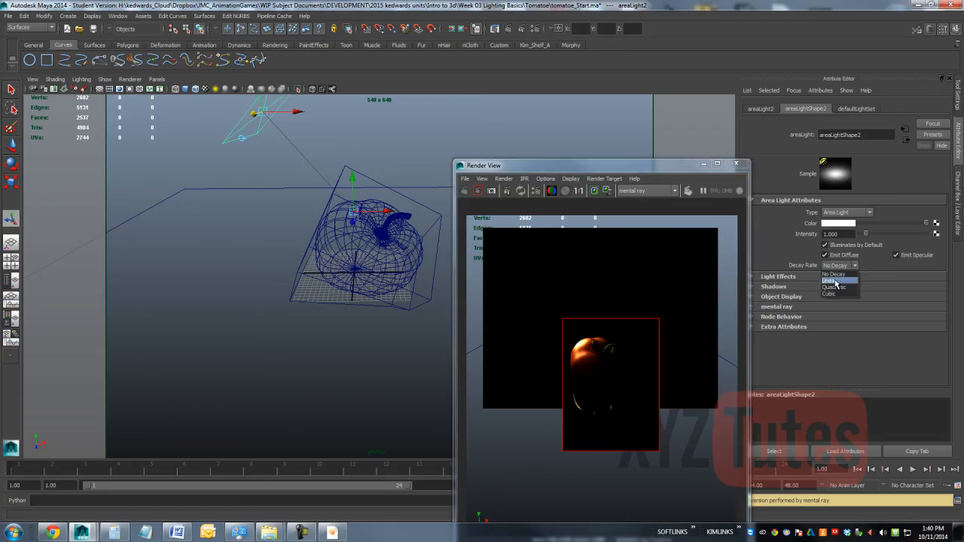
pyautogui.click(837, 280)
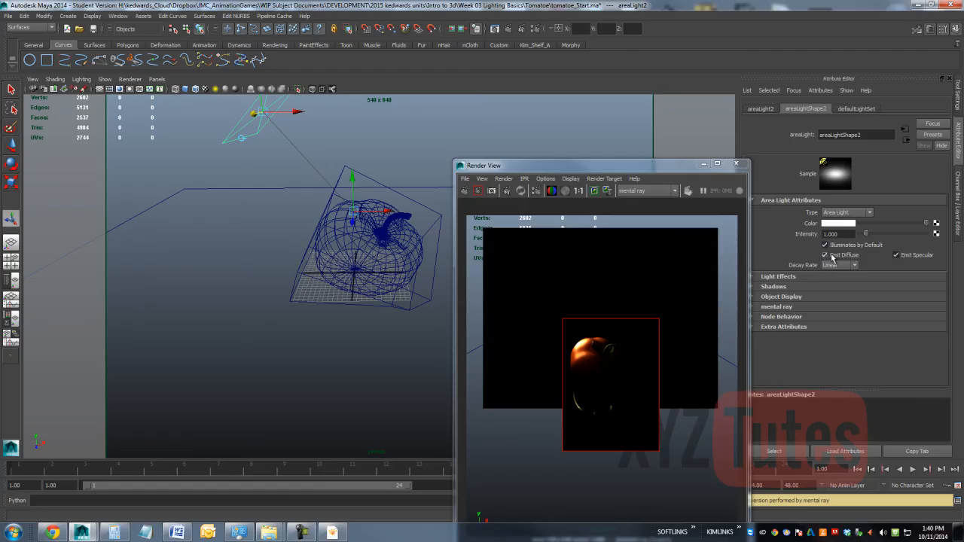
pyautogui.click(510, 193)
pyautogui.moveTo(653, 292); pyautogui.dragTo(501, 437)
# Step: Try an intensity of 25 on the second area light, then reduce it to about 13.91
pyautogui.moveTo(847, 234); pyautogui.dragTo(755, 247)
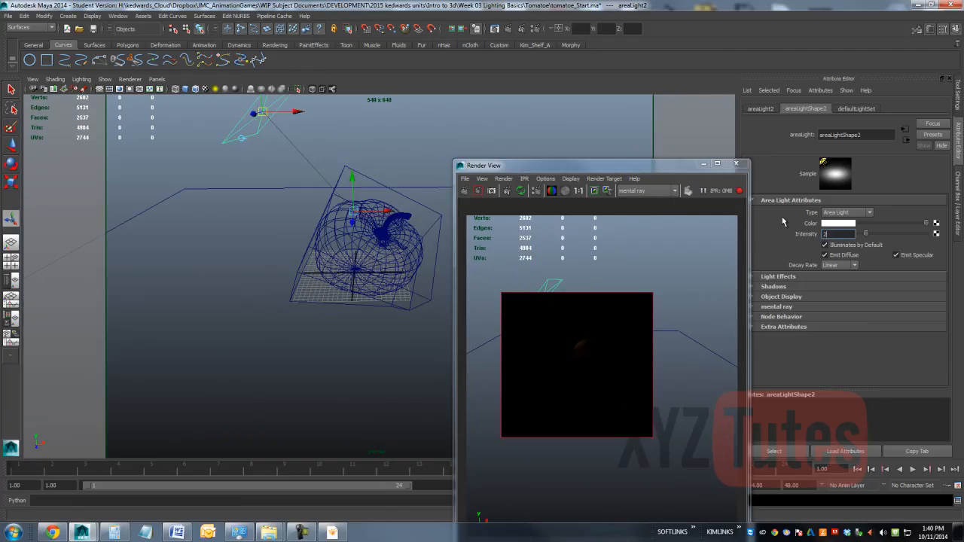
pyautogui.write('25.000')
pyautogui.press('Return')
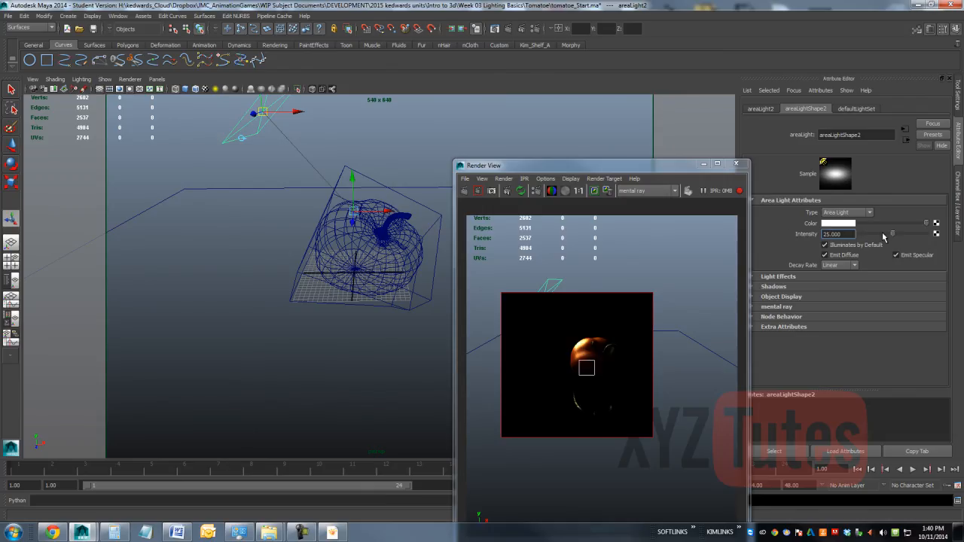
pyautogui.moveTo(894, 235); pyautogui.dragTo(879, 241)
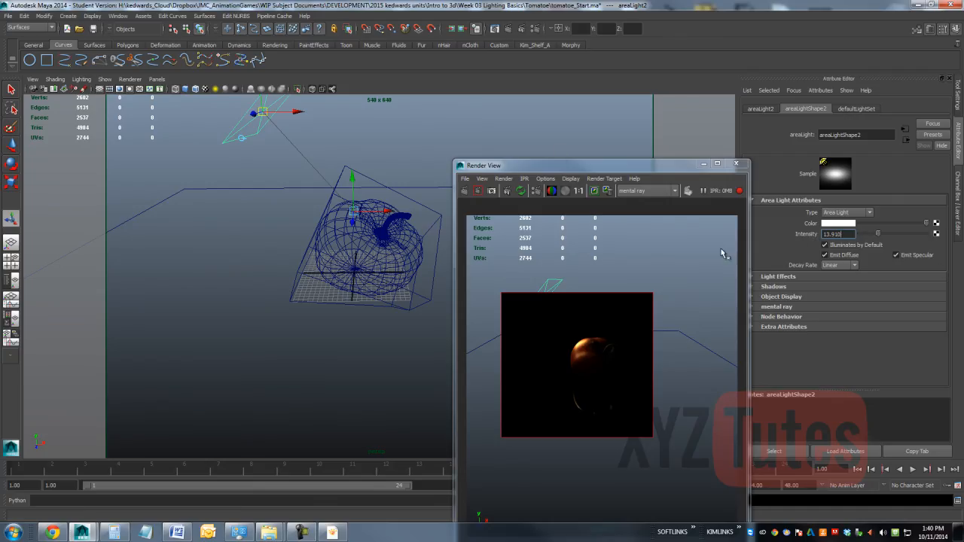
# Step: Unhide the first area light and compare a fresh IPR render of the tomato with the reference photo
pyautogui.click(414, 137)
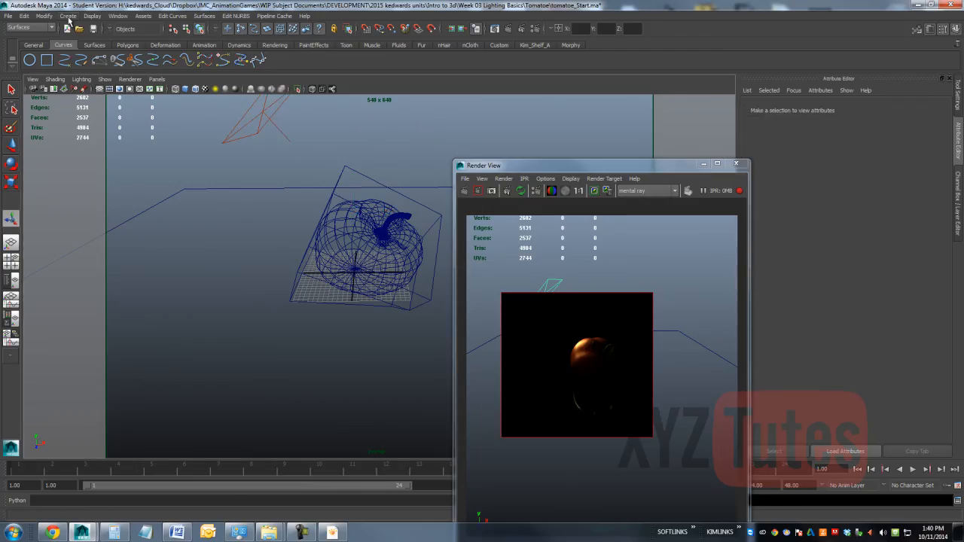
pyautogui.click(91, 16)
pyautogui.moveTo(110, 60)
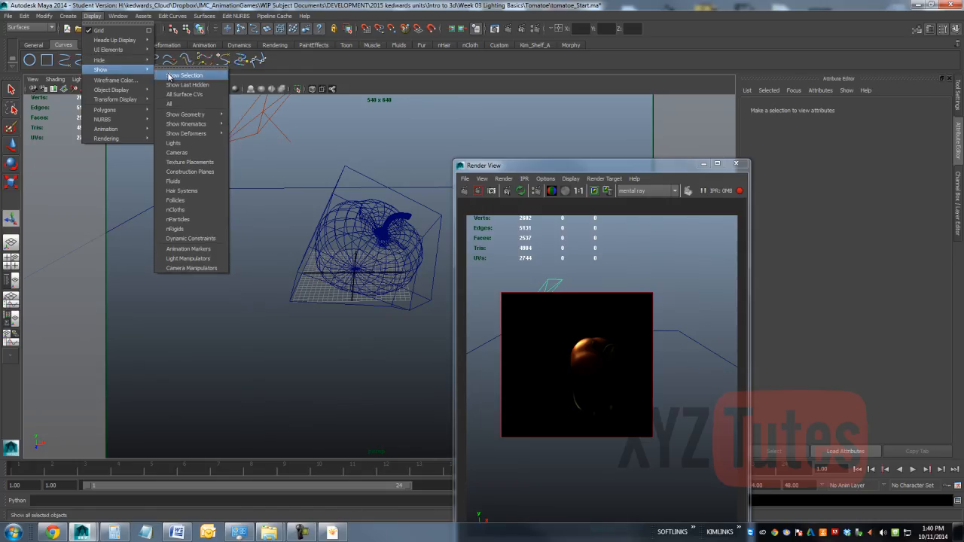
pyautogui.click(189, 85)
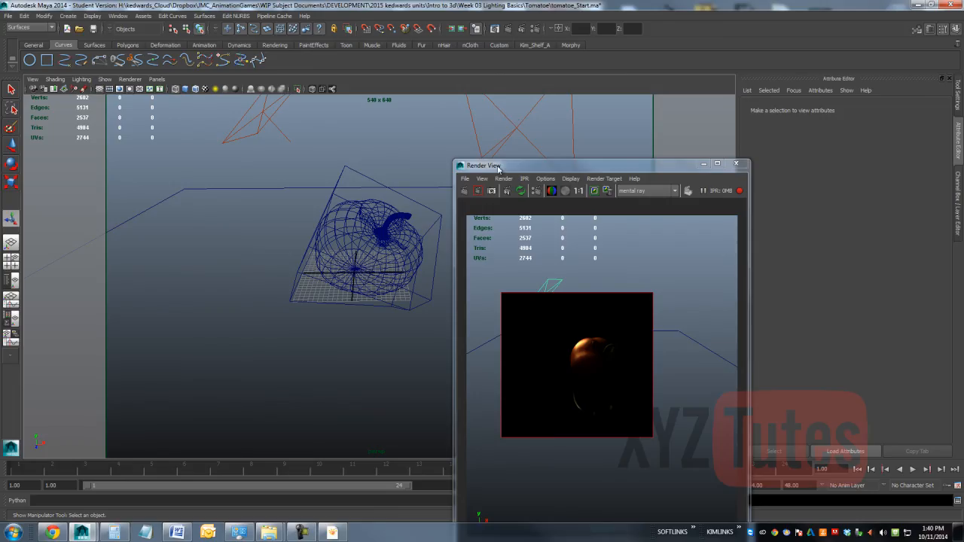
pyautogui.click(497, 190)
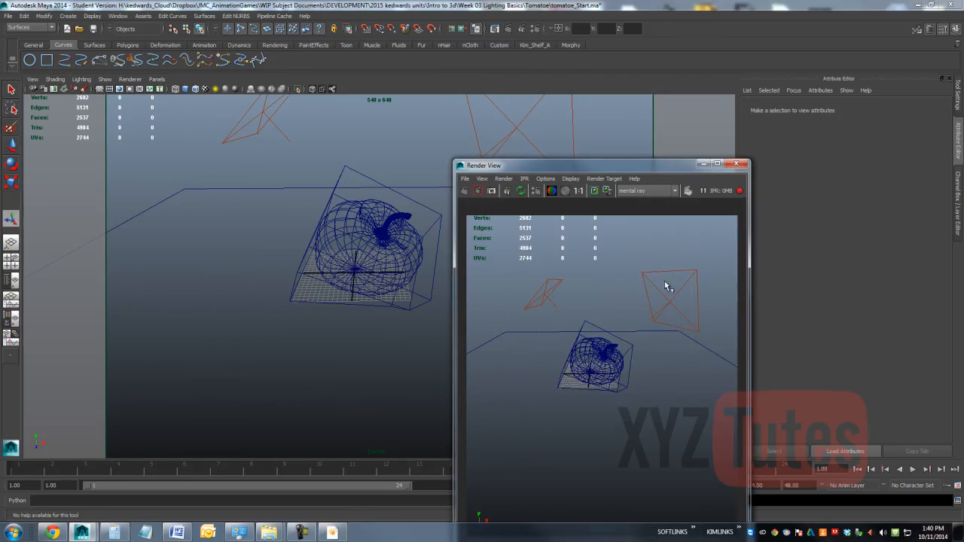
pyautogui.moveTo(692, 248); pyautogui.dragTo(511, 428)
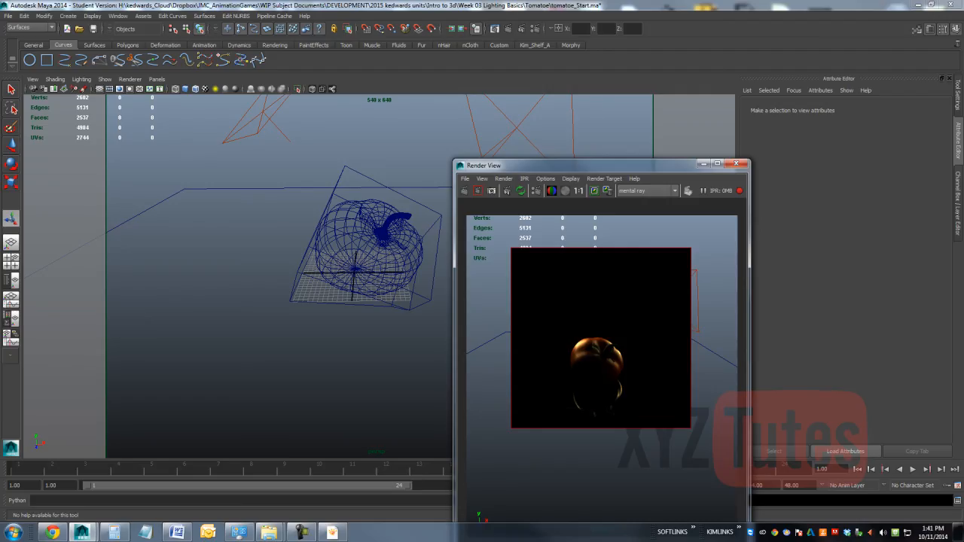
pyautogui.click(334, 533)
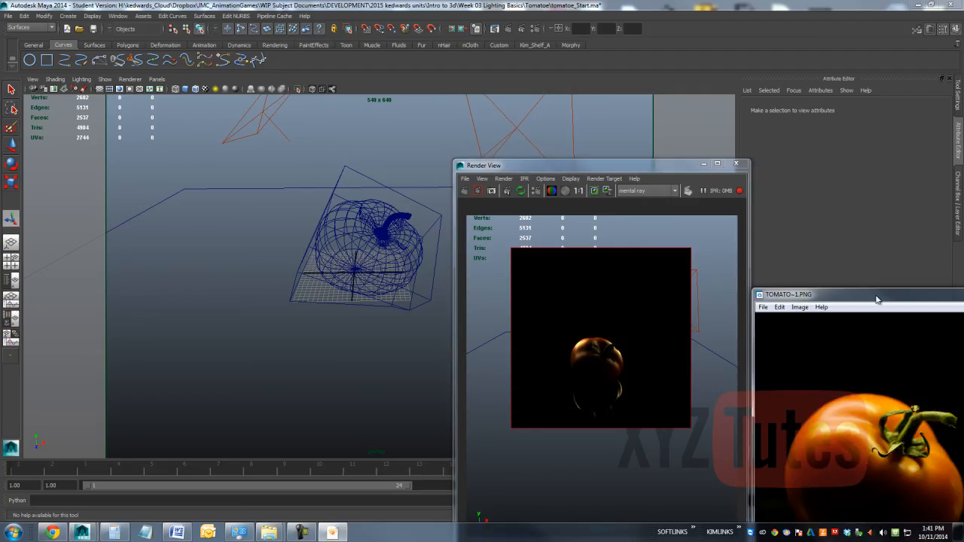
pyautogui.moveTo(876, 299); pyautogui.dragTo(760, 146)
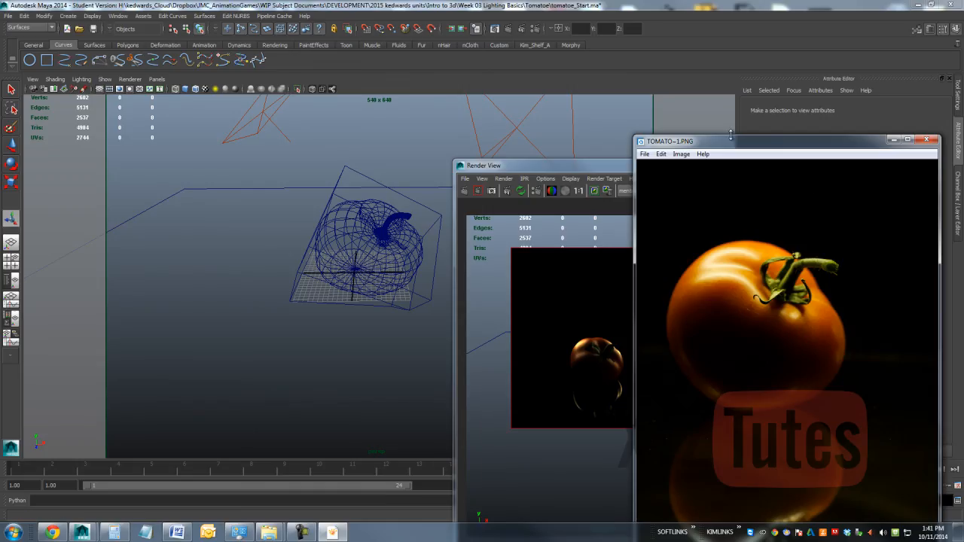
# Step: Create a point light and move it forward in front of the tomato to about Z 21.6
pyautogui.click(68, 16)
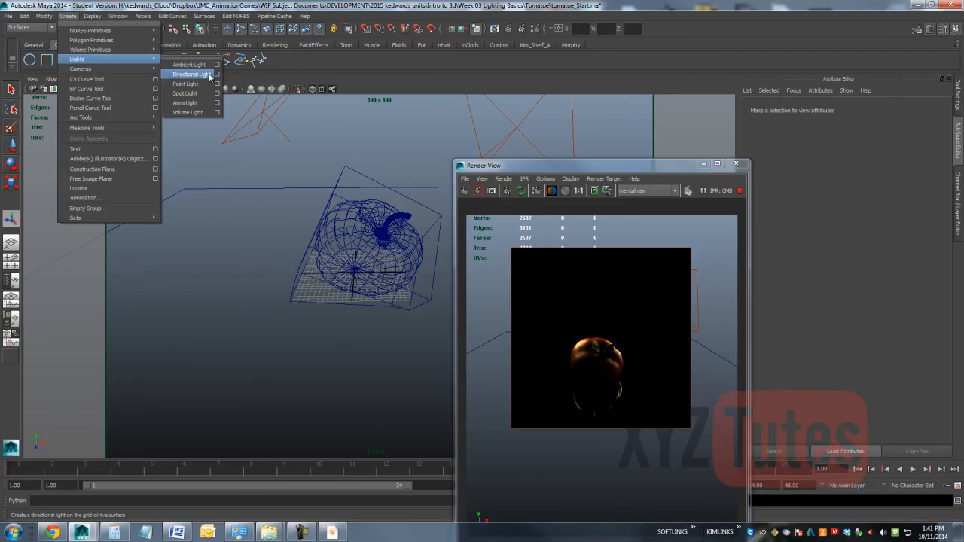
pyautogui.click(190, 80)
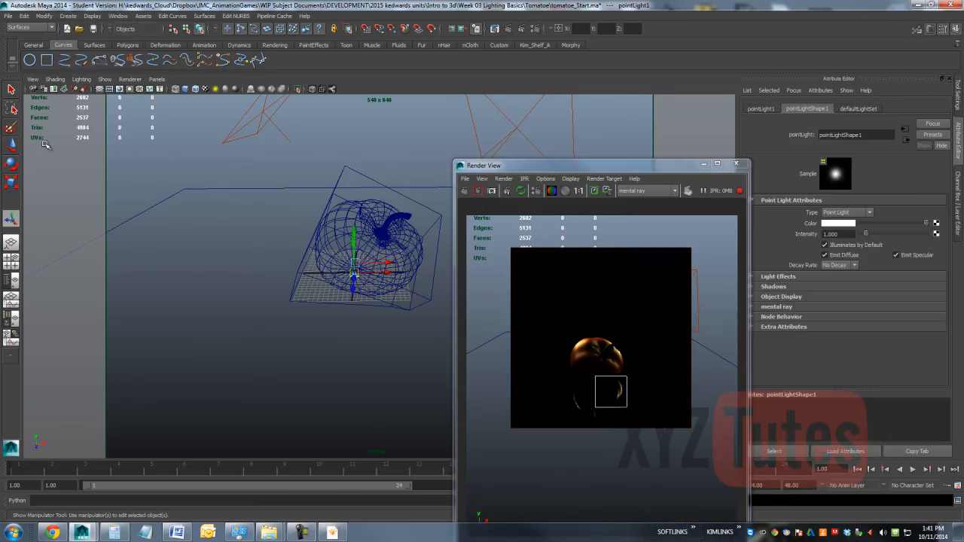
pyautogui.press('w')
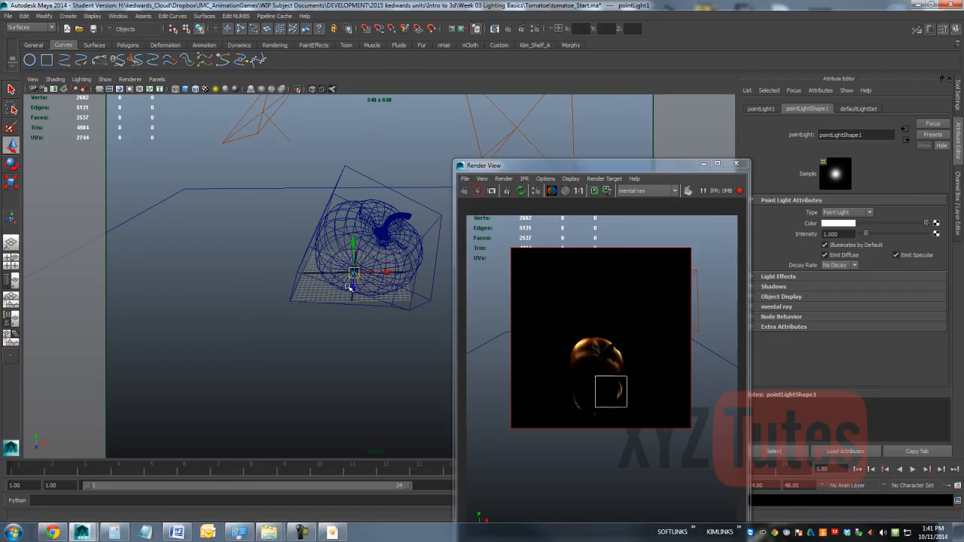
pyautogui.moveTo(353, 289); pyautogui.dragTo(332, 359)
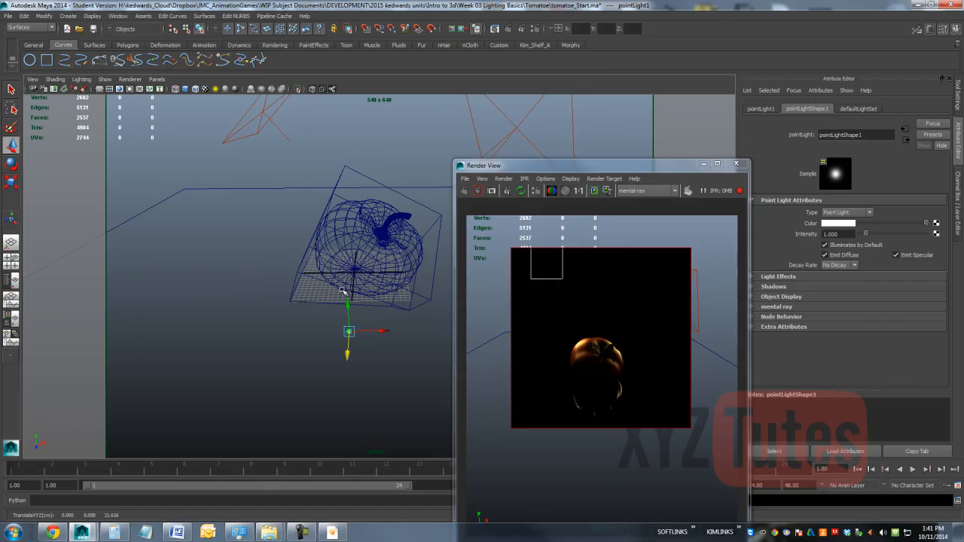
# Step: Turn off ray trace shadows for the point light
pyautogui.click(789, 288)
pyautogui.moveTo(689, 166); pyautogui.dragTo(601, 154)
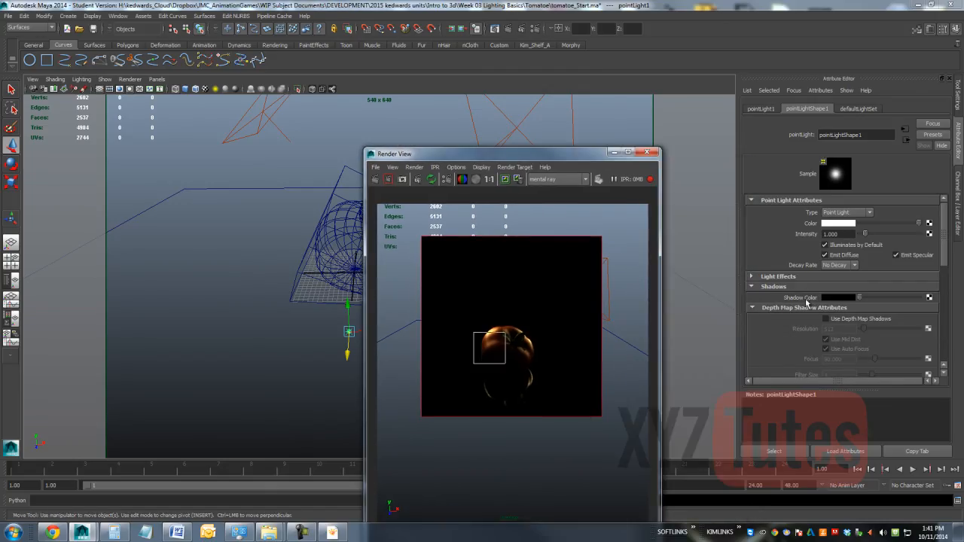
pyautogui.scroll(-5, 827, 325)
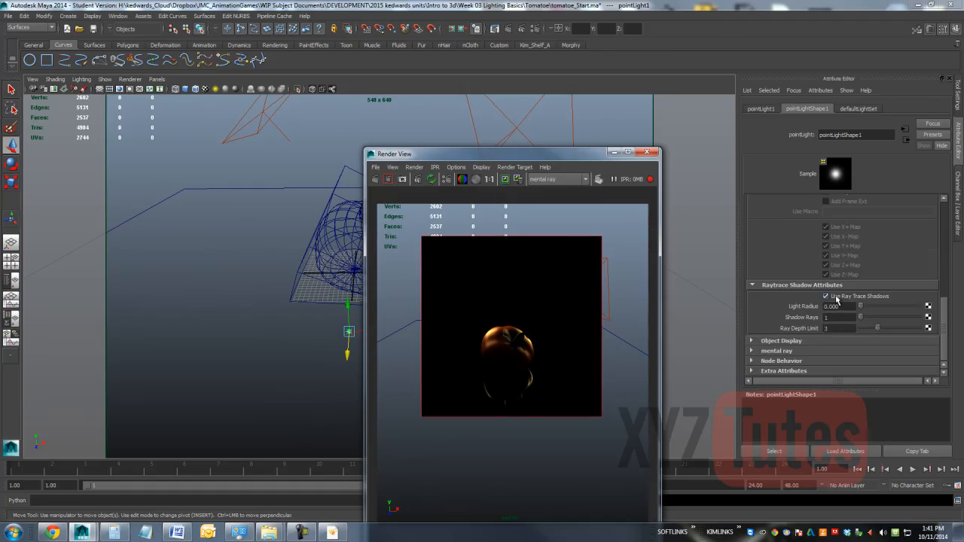
pyautogui.click(841, 296)
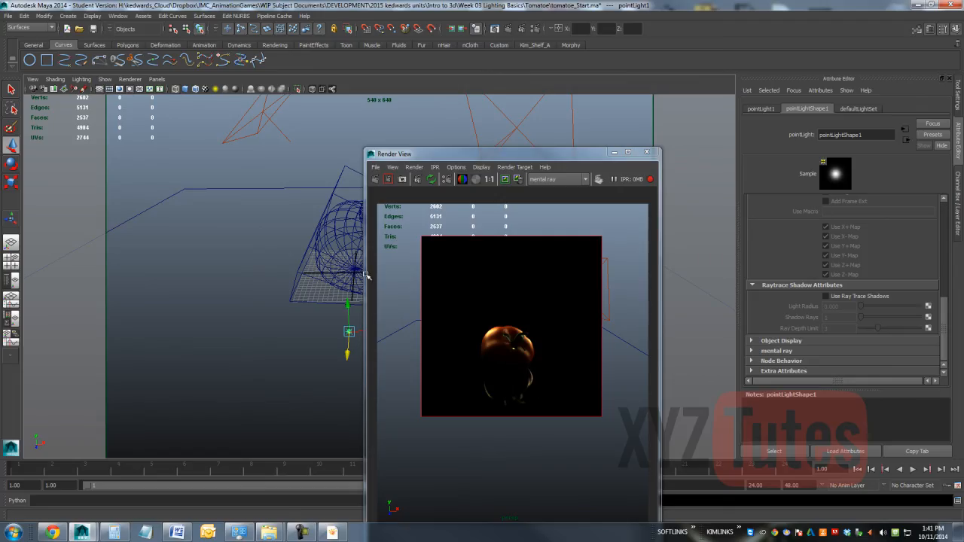
# Step: Lower the point light to about Y -3.4, restart the IPR render around the tomato, and raise the light to about Y 4.6
pyautogui.moveTo(345, 302); pyautogui.dragTo(343, 318)
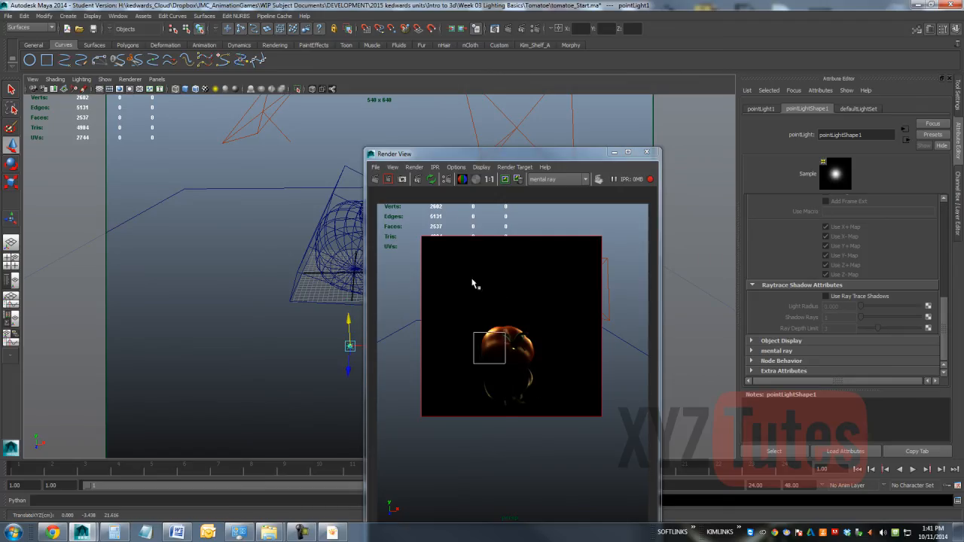
pyautogui.click(419, 182)
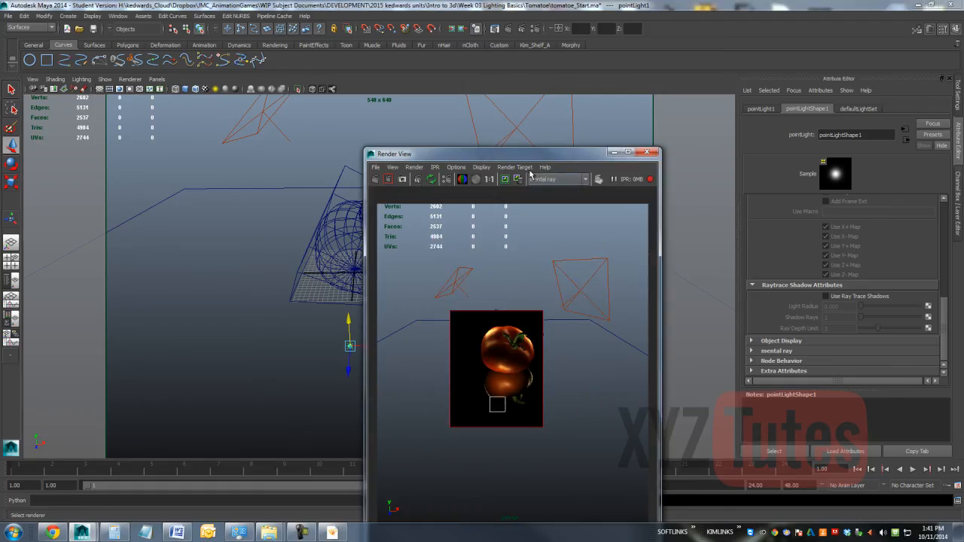
pyautogui.moveTo(545, 153); pyautogui.dragTo(632, 150)
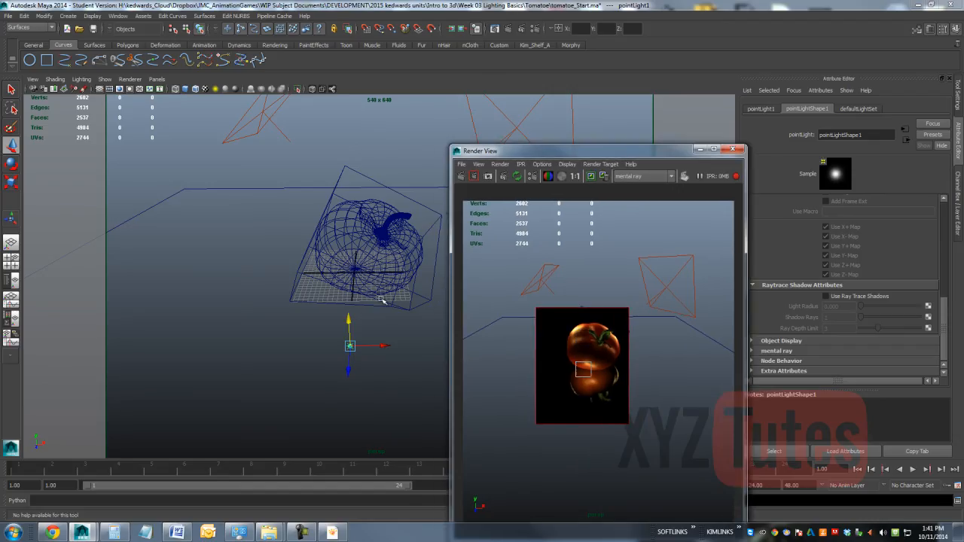
pyautogui.moveTo(349, 320); pyautogui.dragTo(357, 303)
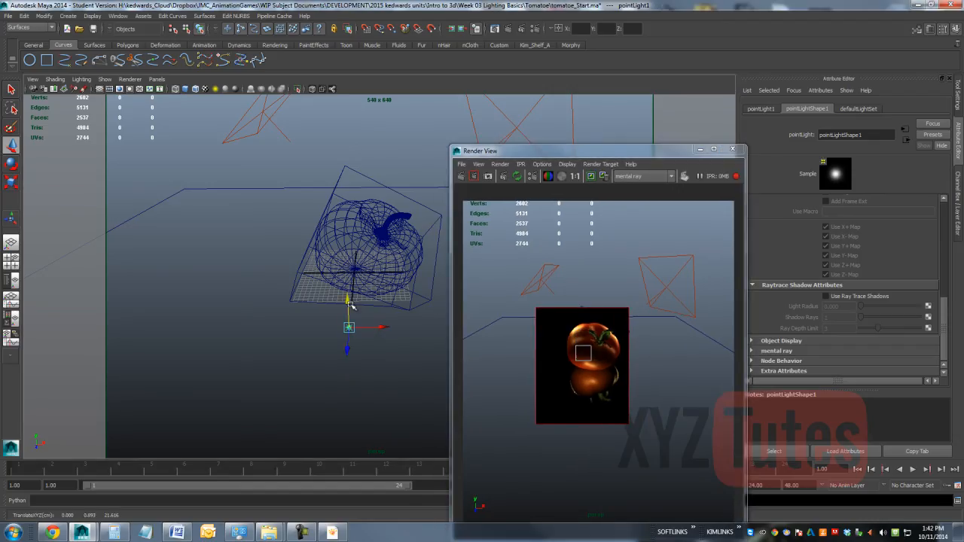
pyautogui.moveTo(347, 302); pyautogui.dragTo(345, 284)
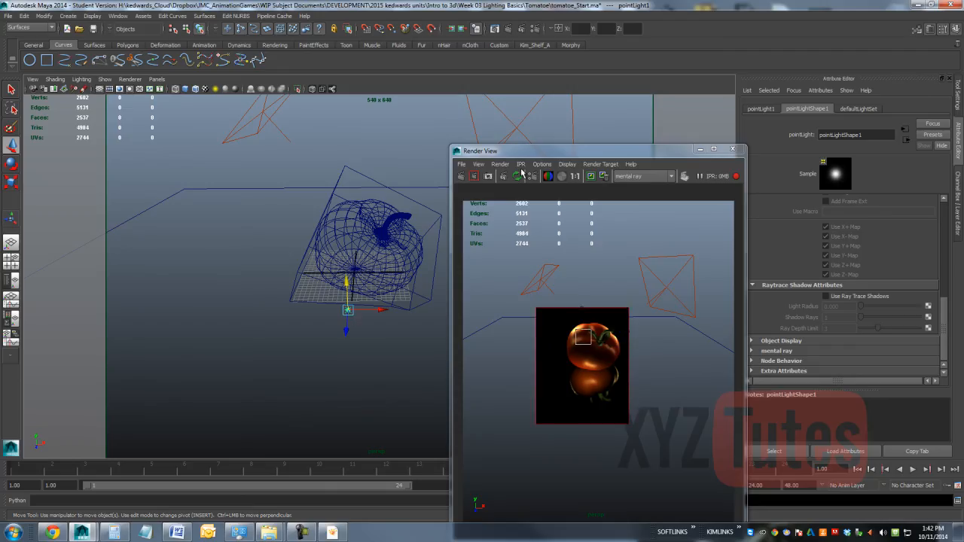
# Step: Turn off IPR progressive mode and render a region covering the tomato and its reflection
pyautogui.click(521, 165)
pyautogui.moveTo(540, 228)
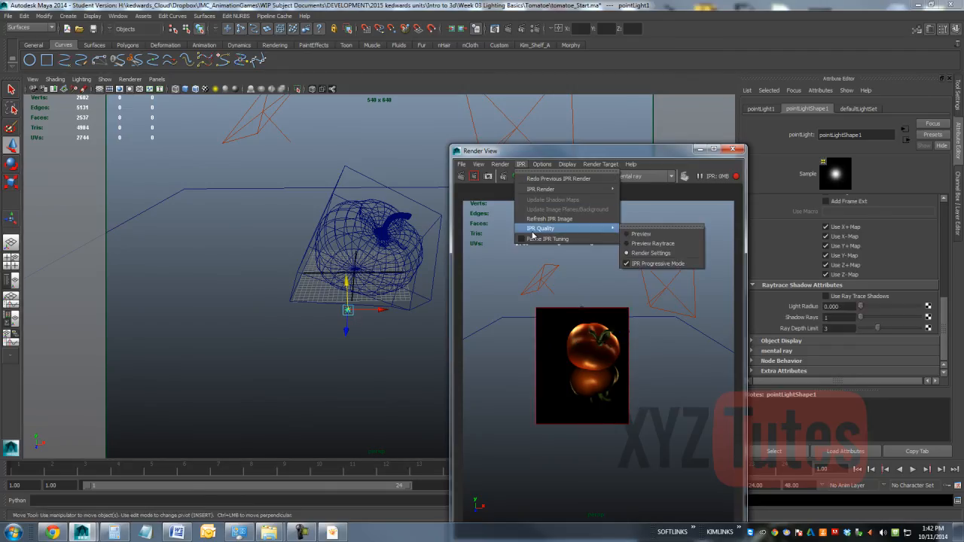
pyautogui.click(626, 264)
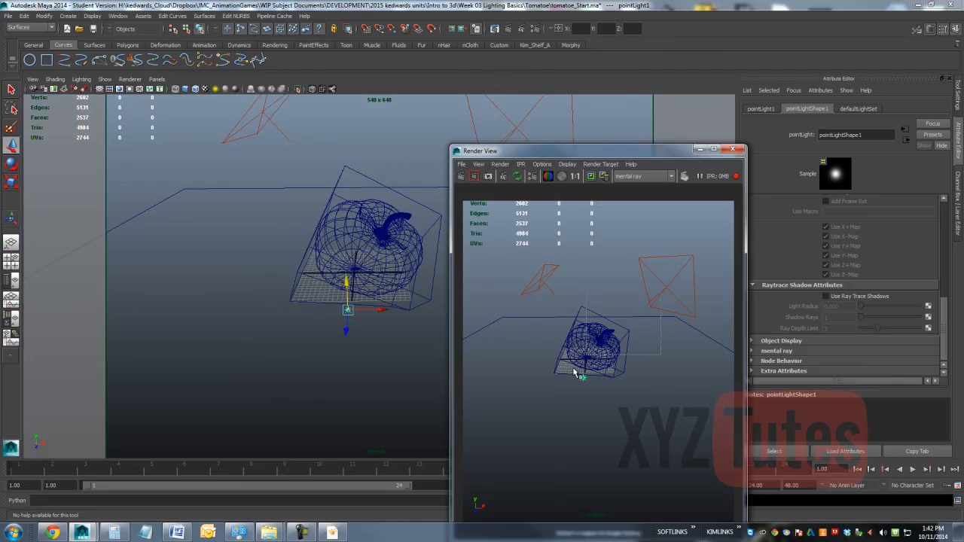
pyautogui.moveTo(662, 249); pyautogui.dragTo(540, 418)
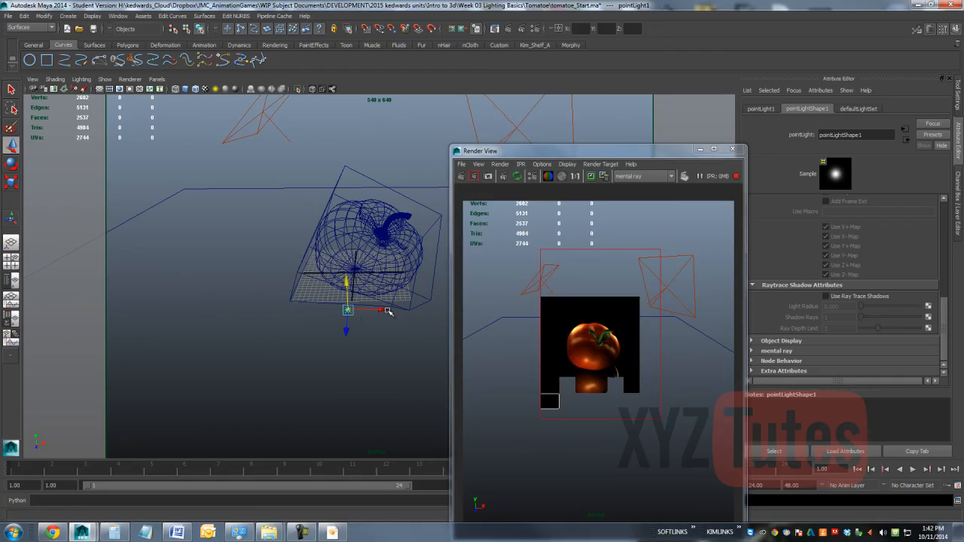
# Step: Shift the point light sideways to about X 1.9 and set its intensity to 0.25
pyautogui.moveTo(386, 311); pyautogui.dragTo(390, 315)
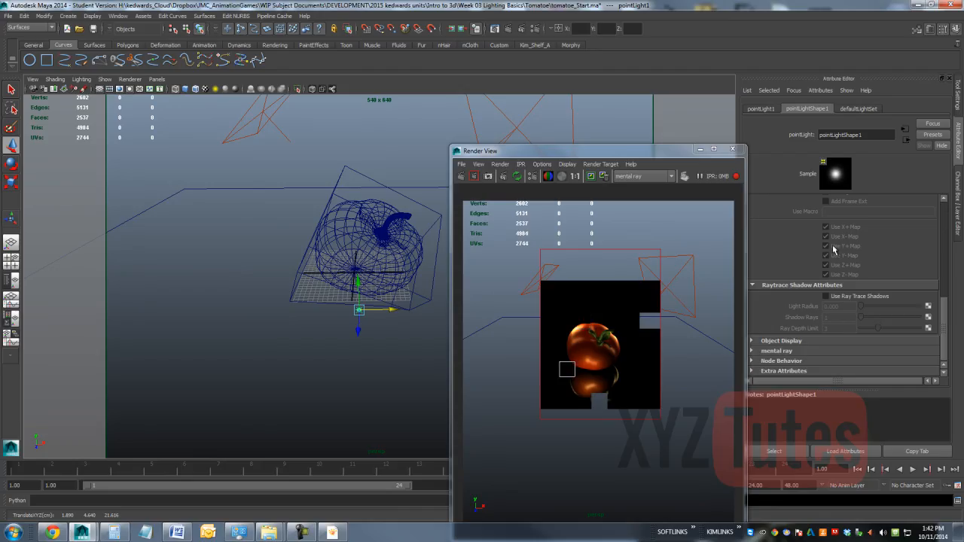
pyautogui.moveTo(946, 320); pyautogui.dragTo(942, 216)
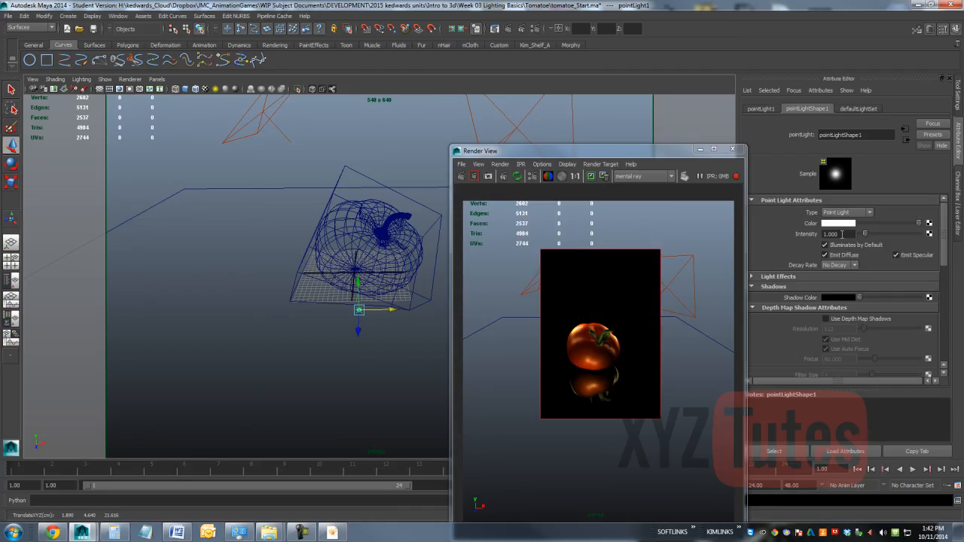
pyautogui.moveTo(842, 234); pyautogui.dragTo(779, 238)
pyautogui.write('.25')
pyautogui.press('Return')
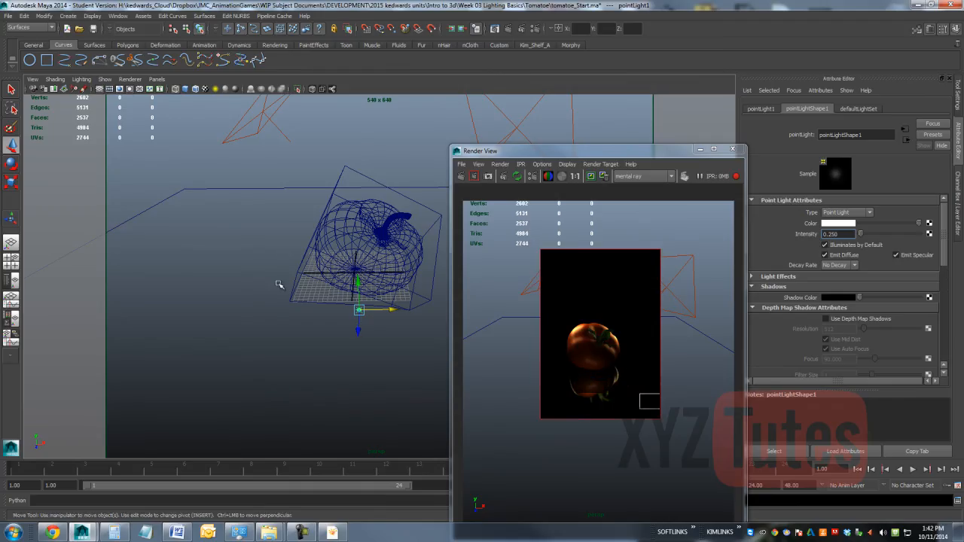
# Step: Move the point light across to about X -3.8 and set its intensity to 0.15
pyautogui.moveTo(392, 310); pyautogui.dragTo(360, 309)
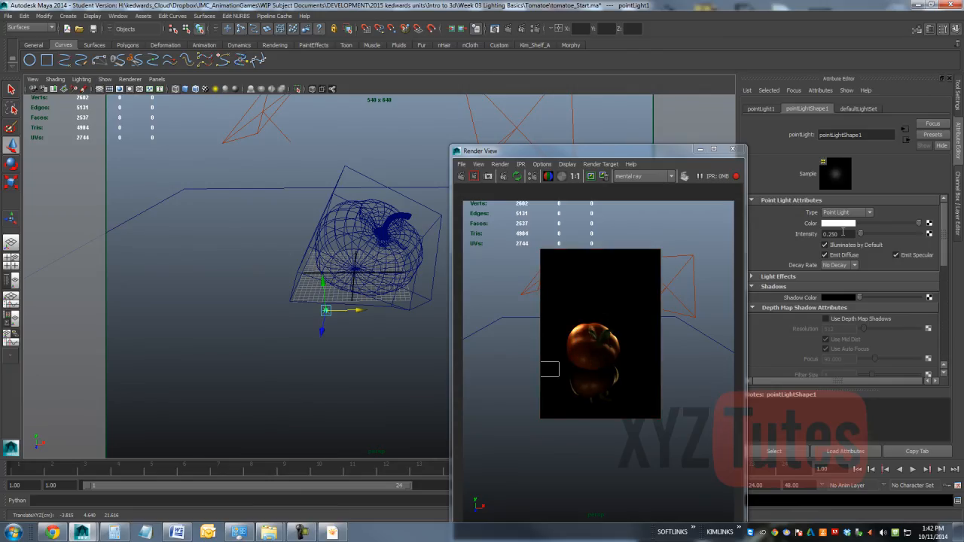
pyautogui.moveTo(844, 234); pyautogui.dragTo(754, 236)
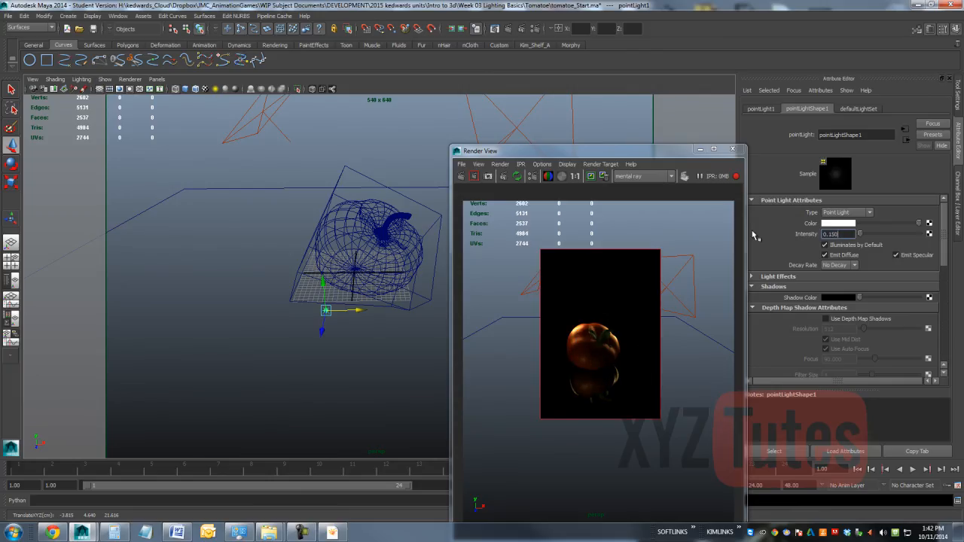
pyautogui.press('Return')
# Step: Move the second area light's origin slightly up and inward using its light manipulator
pyautogui.click(257, 113)
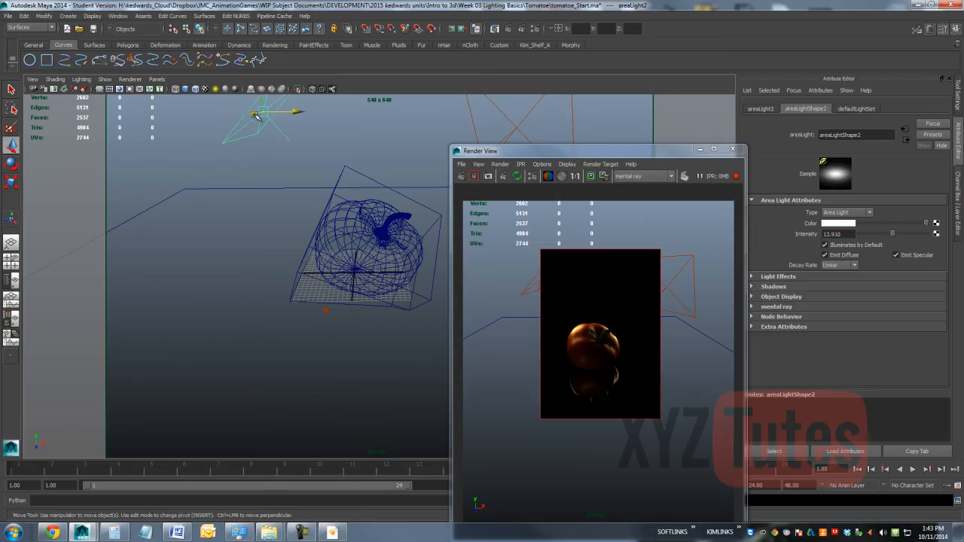
pyautogui.click(11, 219)
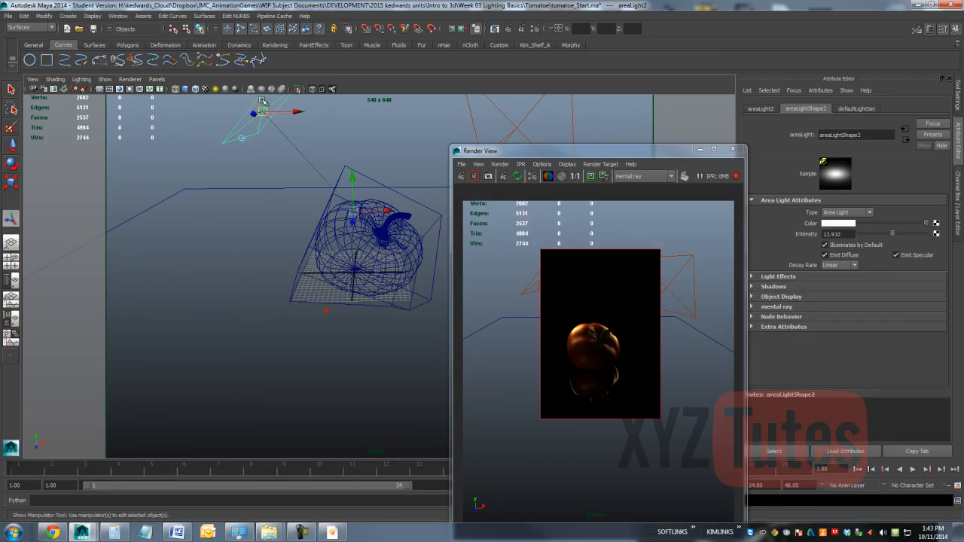
pyautogui.moveTo(260, 113); pyautogui.dragTo(273, 99)
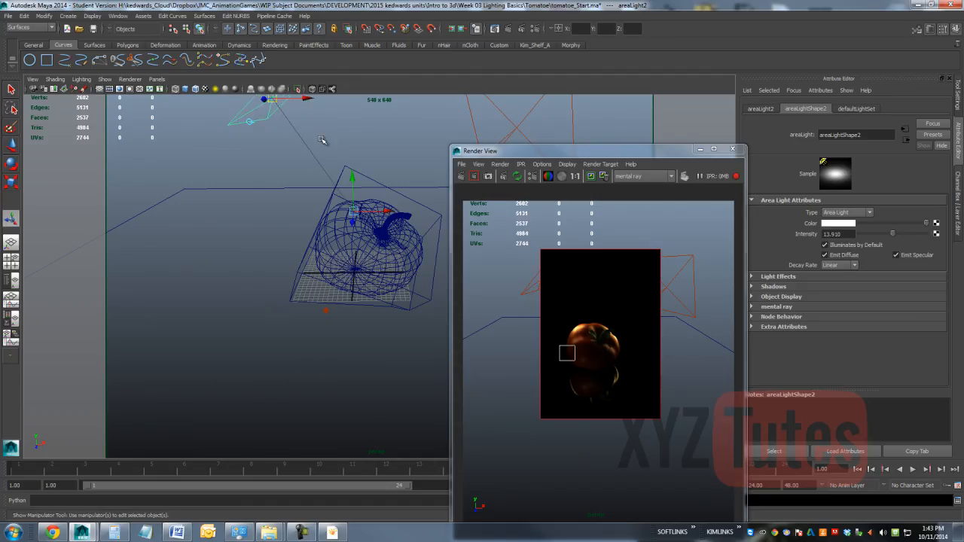
# Step: Nudge the second area light's origin and target, re-aim it at the tomato while looking through the light, and return to the persp view
pyautogui.moveTo(272, 98)
pyautogui.mouseDown()
pyautogui.moveTo(248, 106)
pyautogui.moveTo(260, 104)
pyautogui.mouseUp()
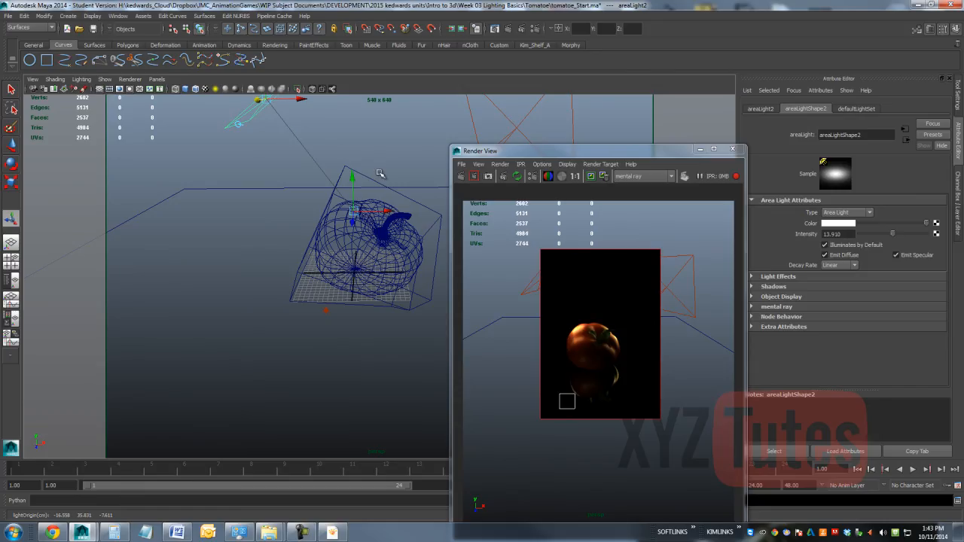
pyautogui.click(159, 84)
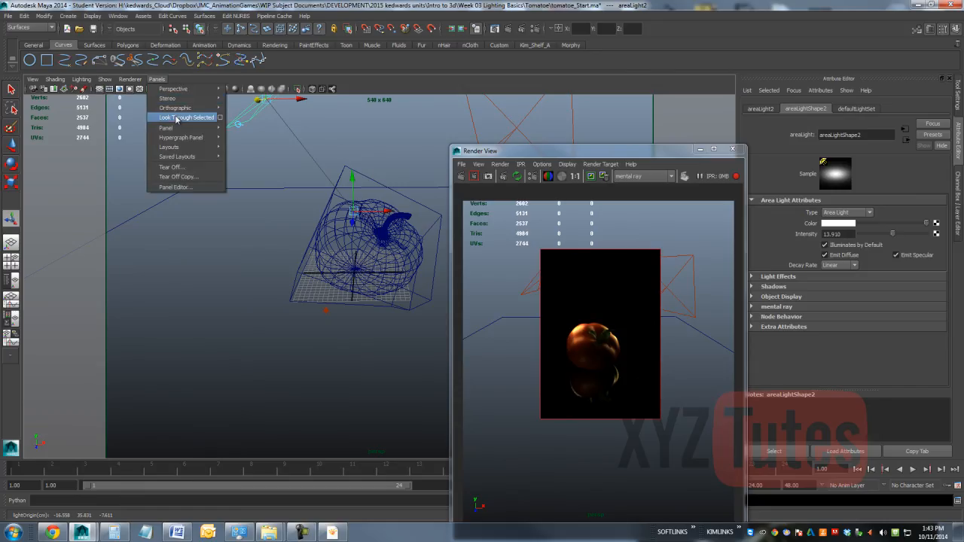
pyautogui.click(181, 118)
pyautogui.moveTo(552, 152); pyautogui.dragTo(708, 130)
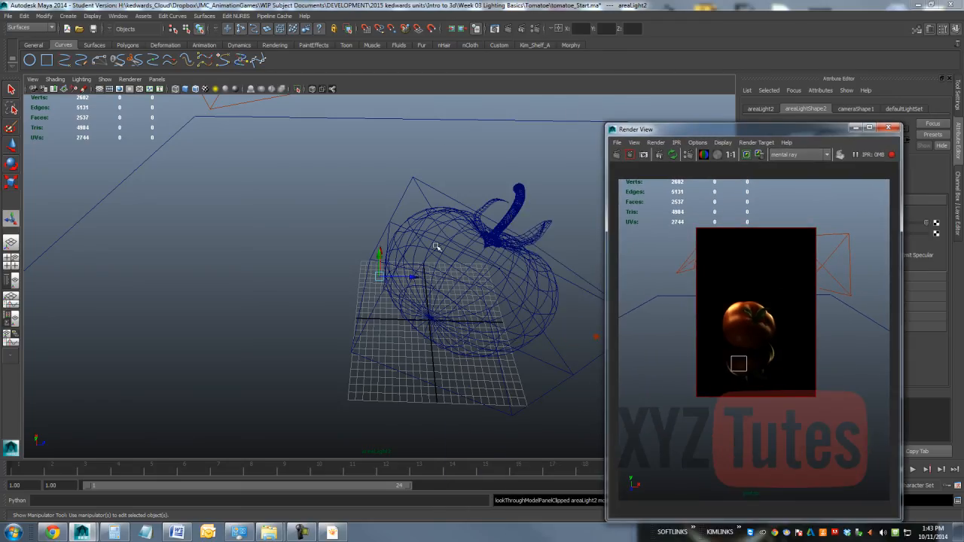
pyautogui.moveTo(414, 278); pyautogui.dragTo(430, 276)
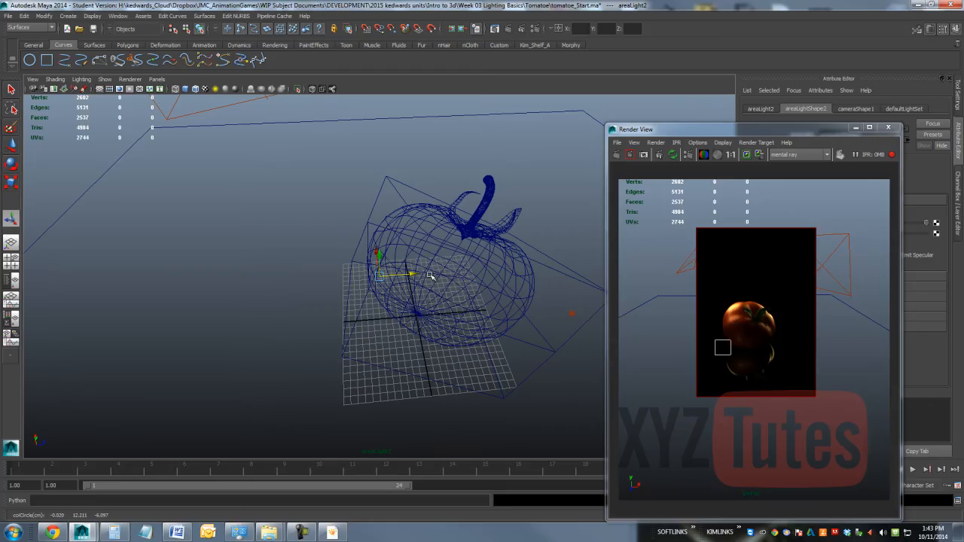
pyautogui.keyDown('alt'); pyautogui.moveTo(505, 260); pyautogui.dragTo(499, 262); pyautogui.keyUp('alt')
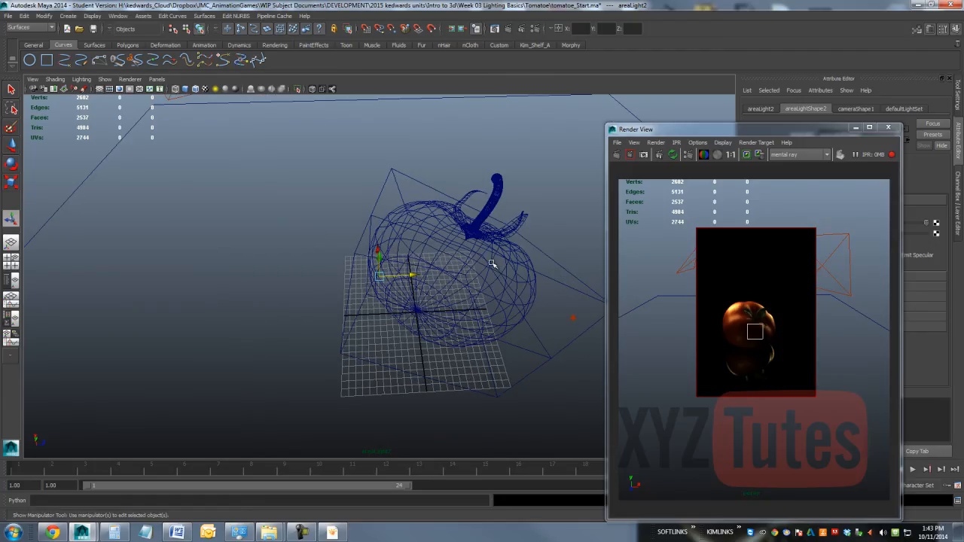
pyautogui.keyDown('alt'); pyautogui.moveTo(422, 246); pyautogui.dragTo(425, 254); pyautogui.keyUp('alt')
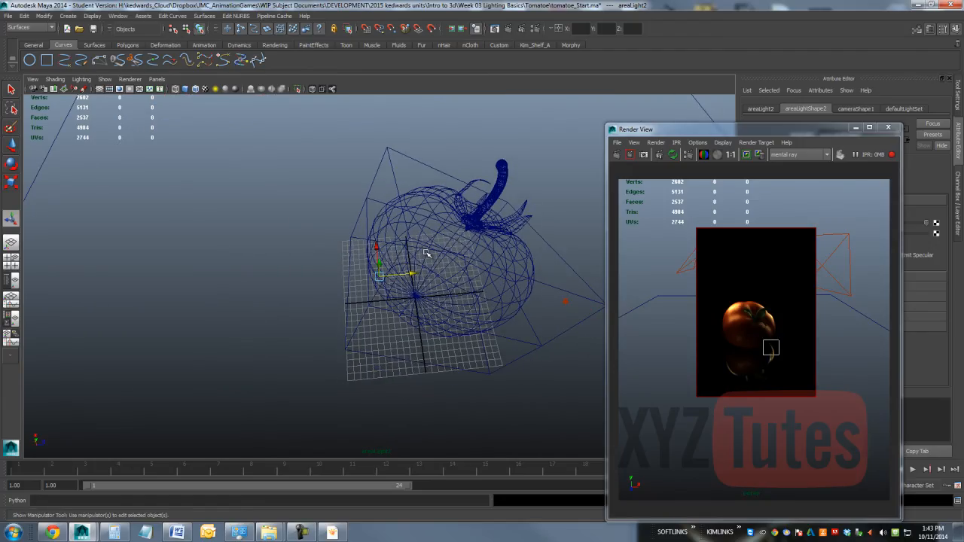
pyautogui.click(155, 79)
pyautogui.moveTo(189, 89)
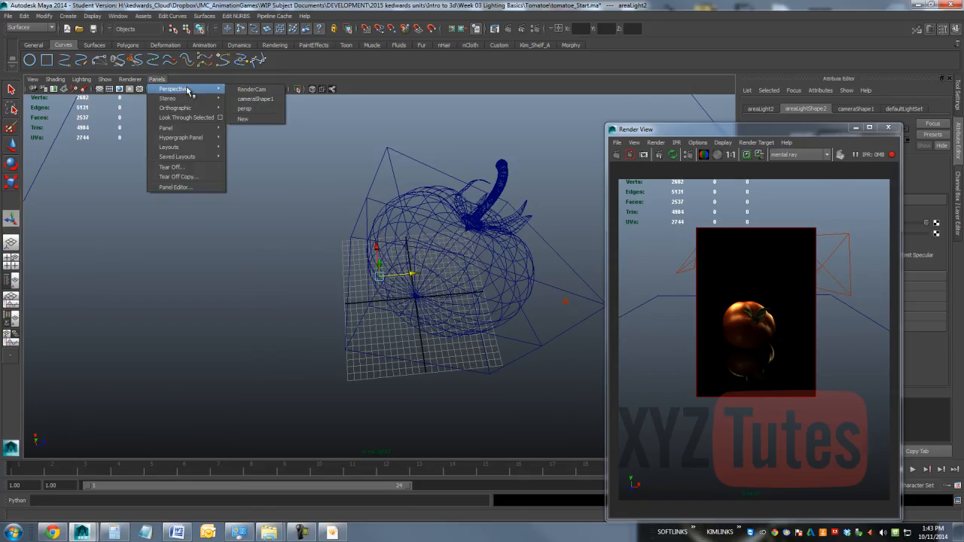
pyautogui.click(256, 108)
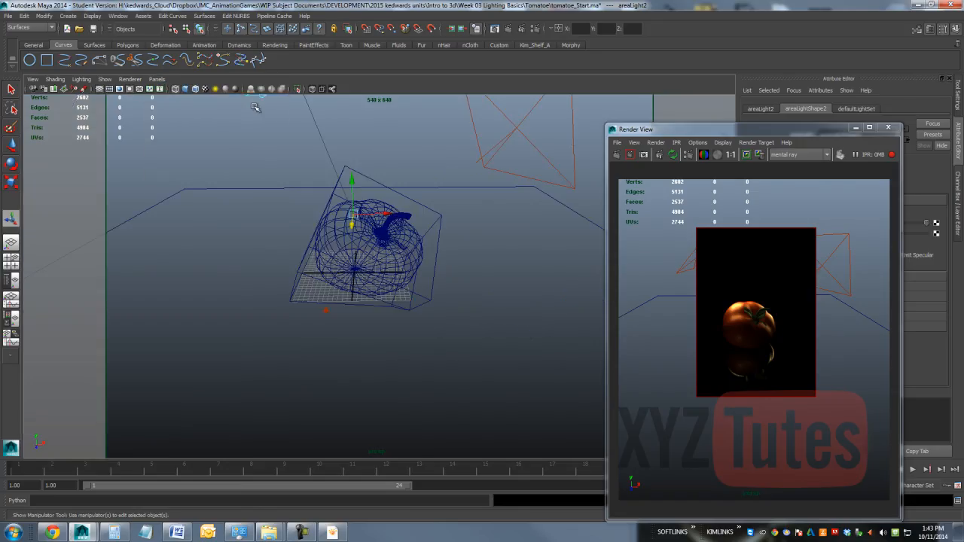
# Step: Turn off specular emission for the first area light and compare the render with the tomato reference photo
pyautogui.click(552, 142)
pyautogui.moveTo(664, 128); pyautogui.dragTo(141, 110)
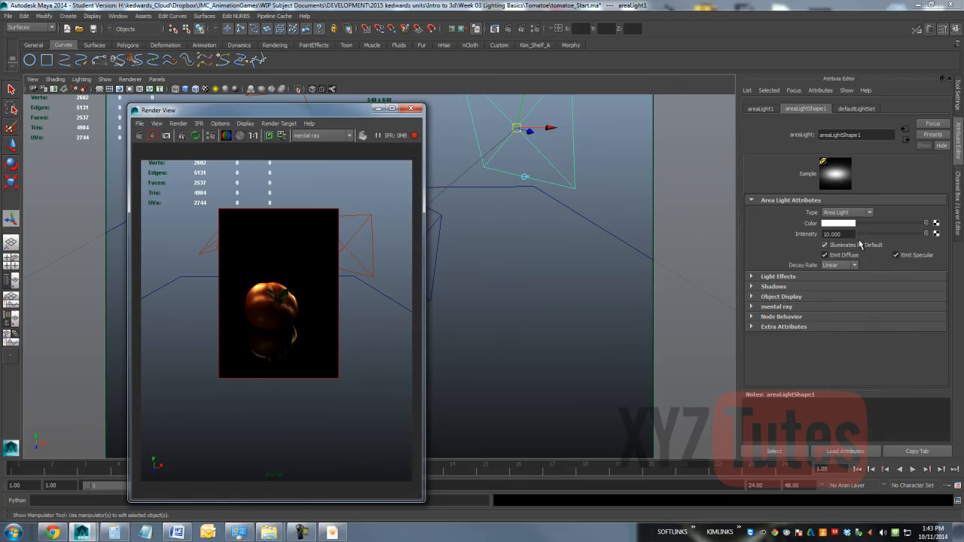
pyautogui.click(903, 252)
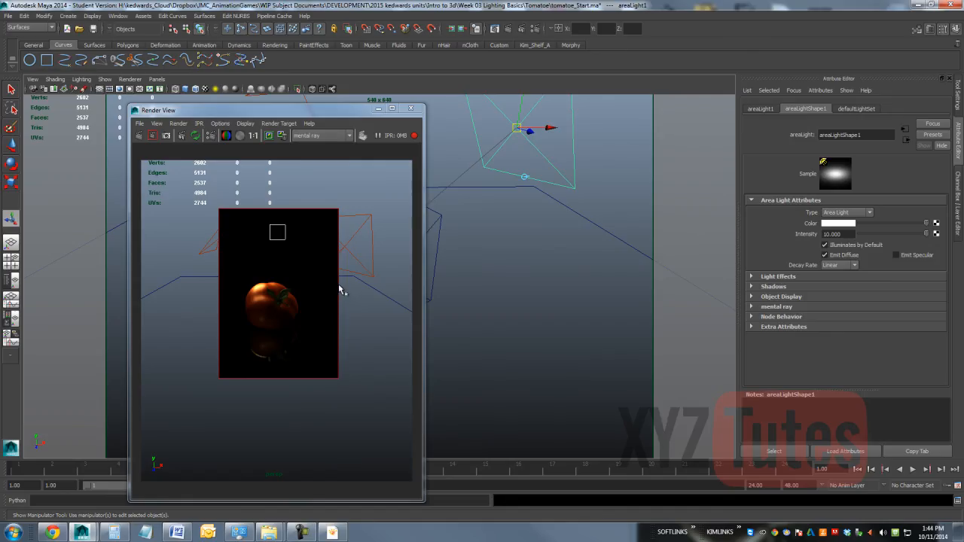
pyautogui.click(333, 533)
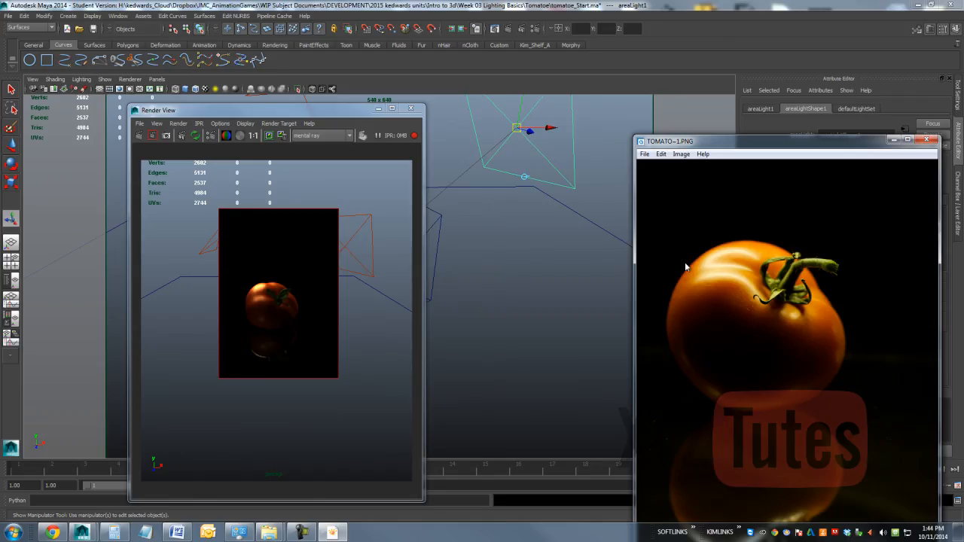
pyautogui.moveTo(783, 148); pyautogui.dragTo(819, 157)
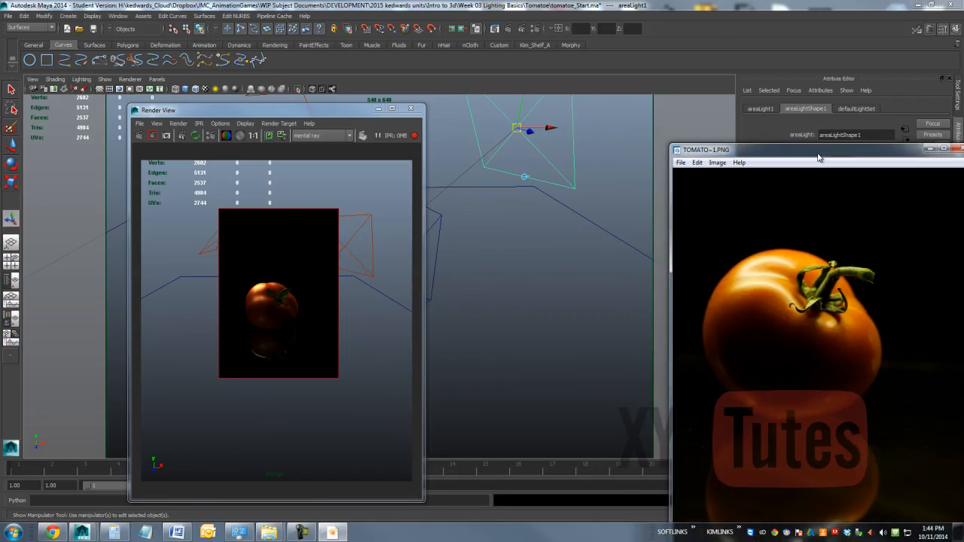
# Step: Tint the second area light a pale warm orange with hue 40.45 and saturation 0.146
pyautogui.moveTo(342, 114); pyautogui.dragTo(433, 214)
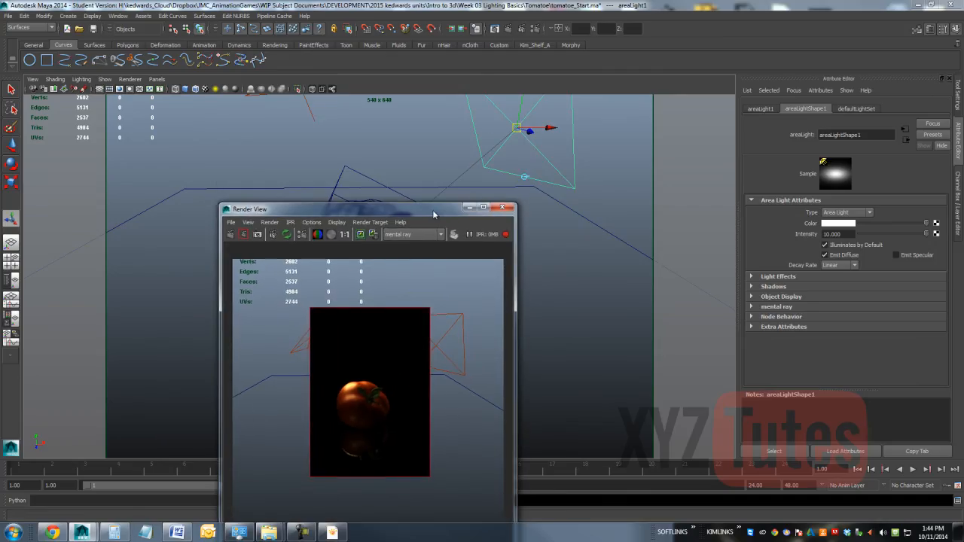
pyautogui.click(313, 115)
pyautogui.click(834, 223)
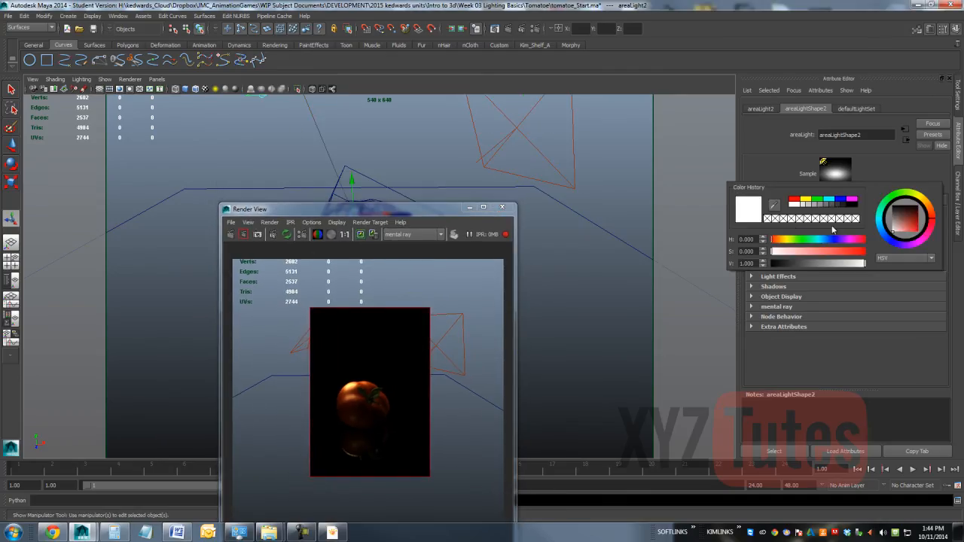
pyautogui.click(783, 240)
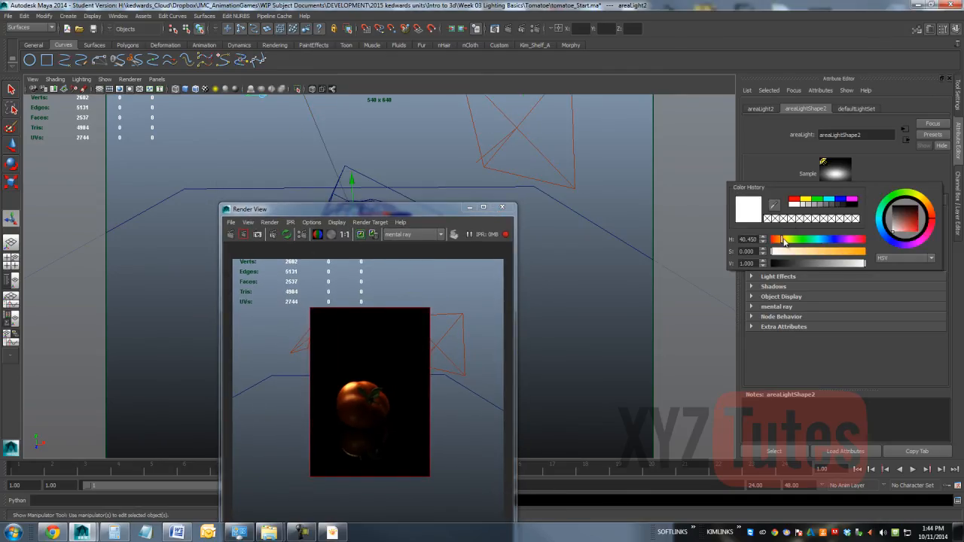
pyautogui.click(781, 251)
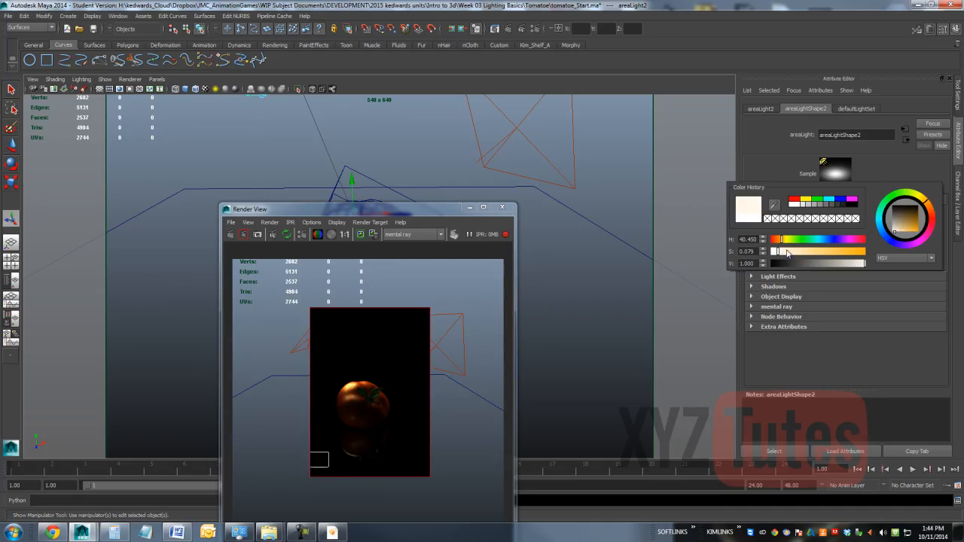
pyautogui.click(788, 254)
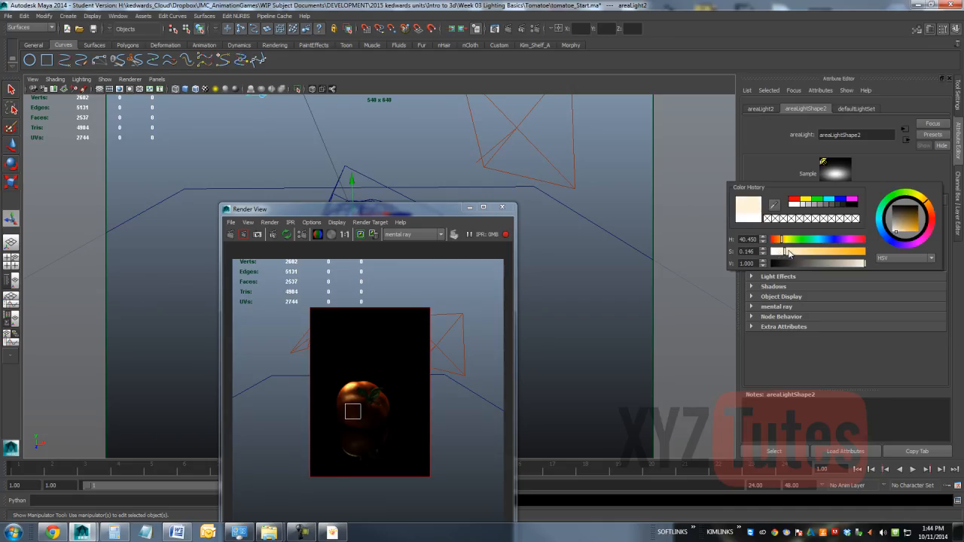
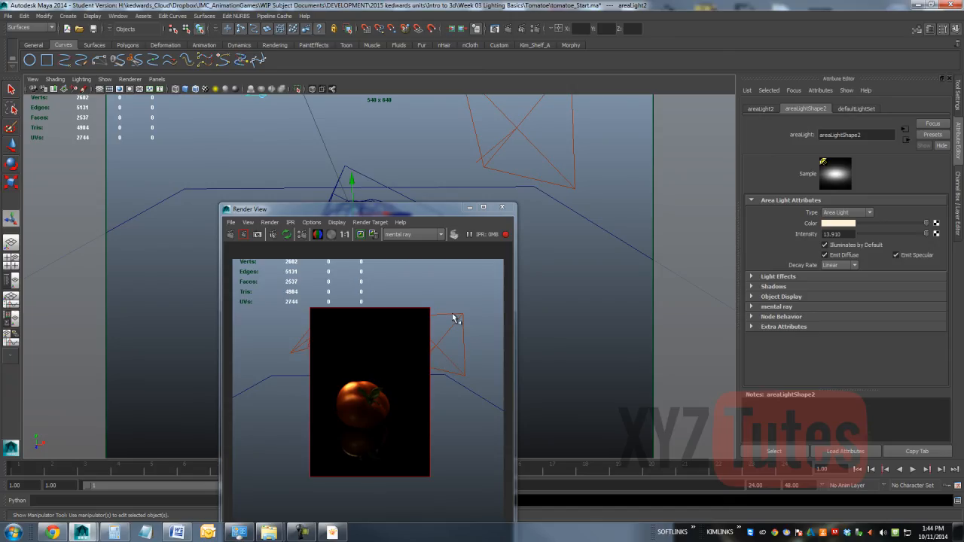
# Step: Run an IPR render of a close-up of the tomato and re-render a small region below the stem
pyautogui.click(502, 207)
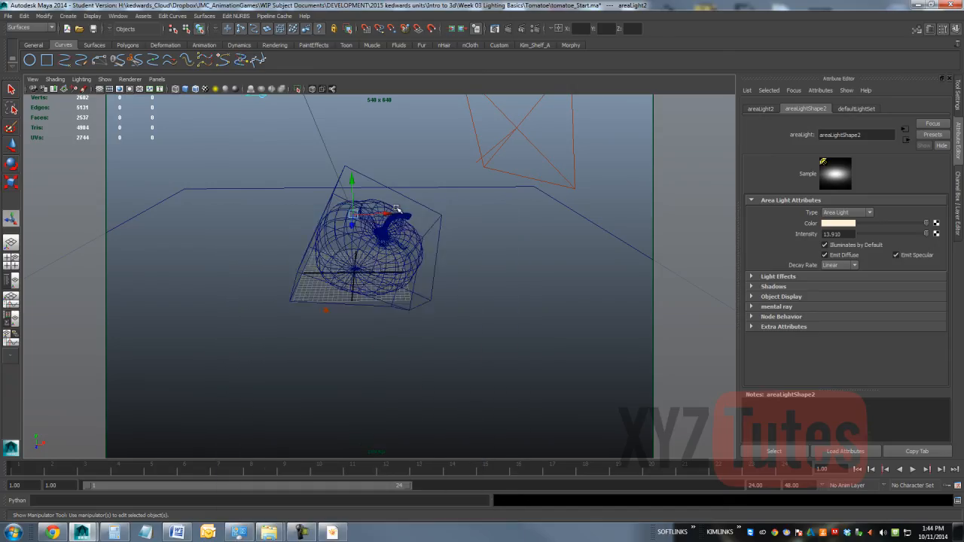
pyautogui.scroll(6, 398, 187)
pyautogui.keyDown('alt'); pyautogui.moveTo(425, 144); pyautogui.dragTo(428, 235, button='middle'); pyautogui.keyUp('alt')
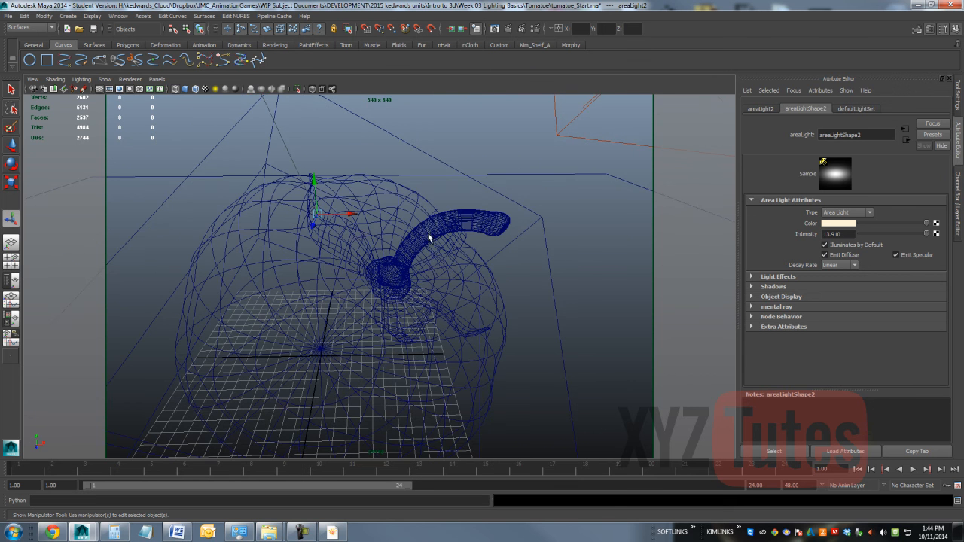
pyautogui.click(508, 28)
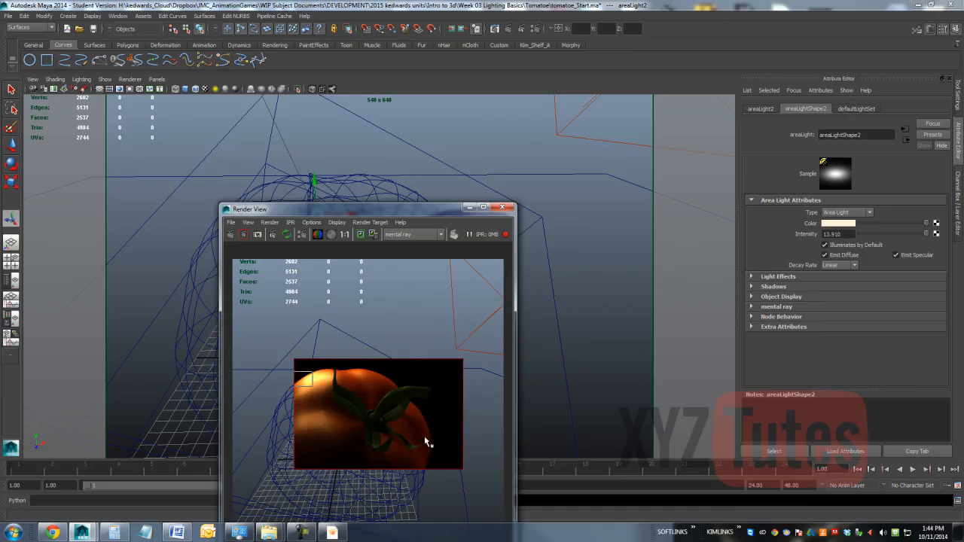
pyautogui.moveTo(404, 448); pyautogui.dragTo(356, 497)
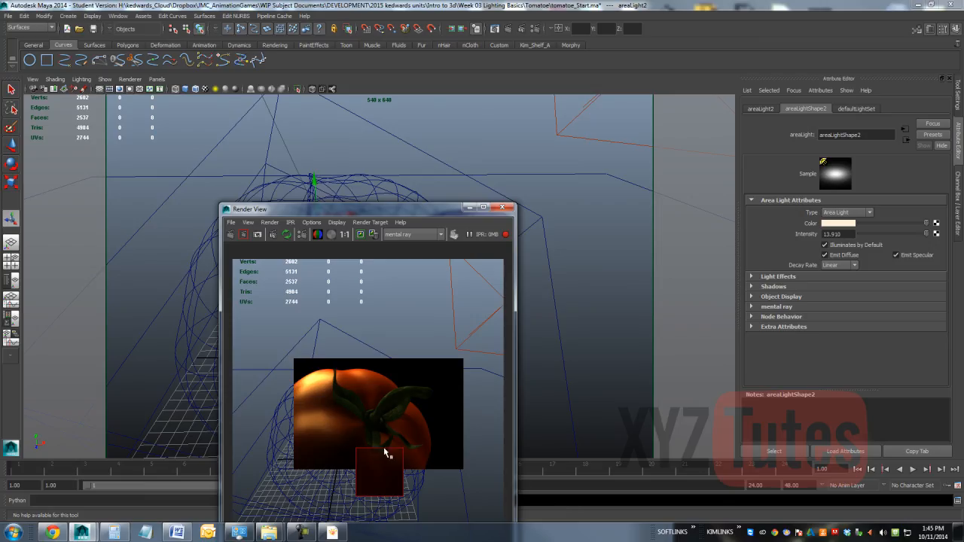
# Step: Set the first area light's raytrace Shadow Rays to 4 and re-render the region around the tomato's stem
pyautogui.click(605, 140)
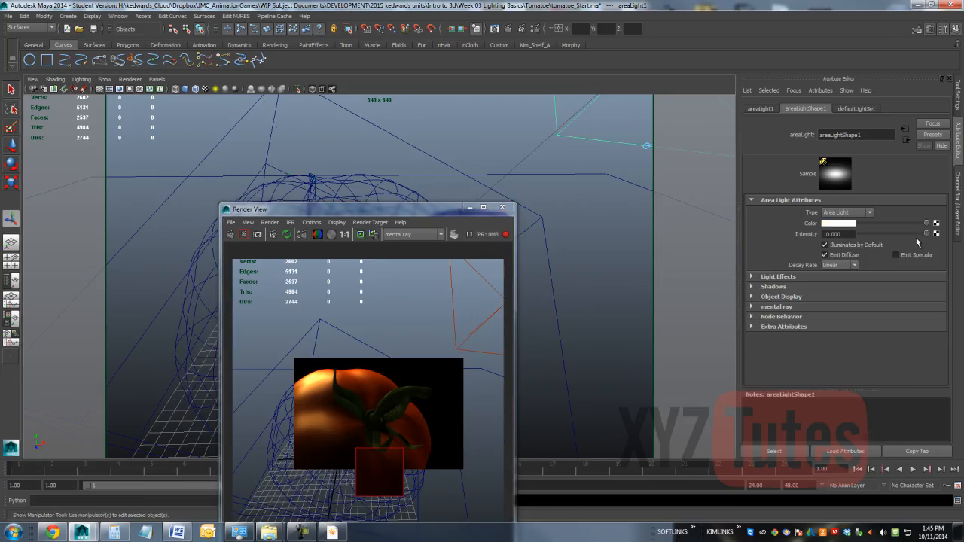
pyautogui.click(779, 287)
pyautogui.scroll(-5, 825, 302)
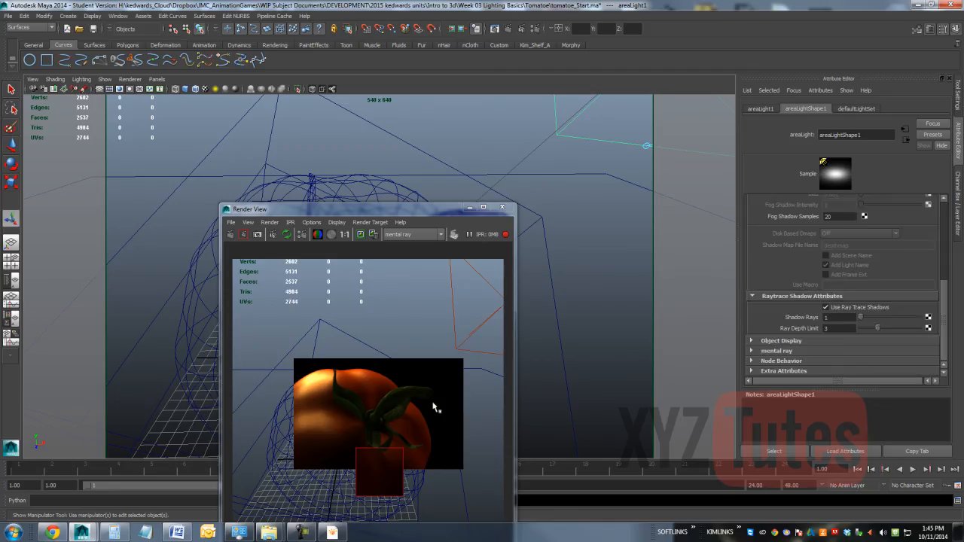
pyautogui.moveTo(361, 396); pyautogui.dragTo(316, 450)
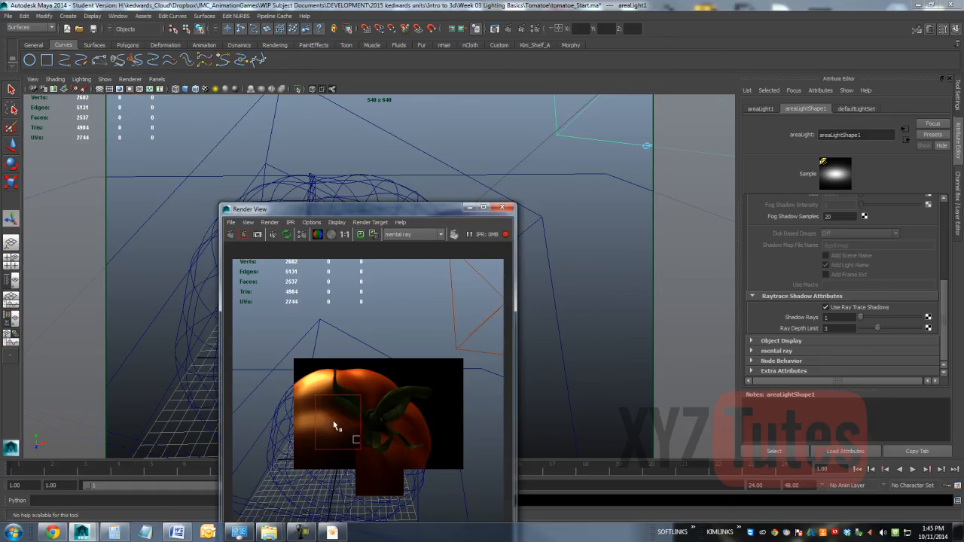
pyautogui.click(828, 317)
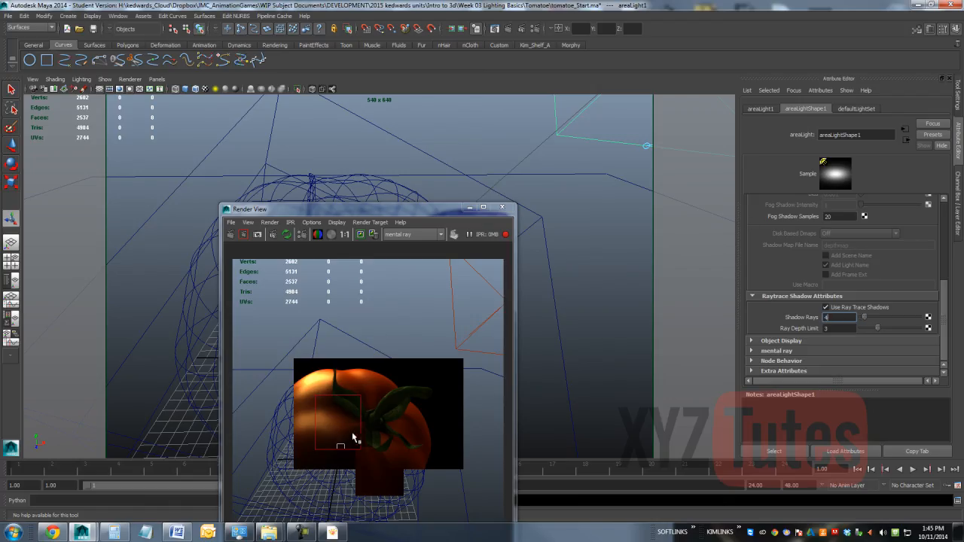
pyautogui.moveTo(356, 405); pyautogui.dragTo(336, 446)
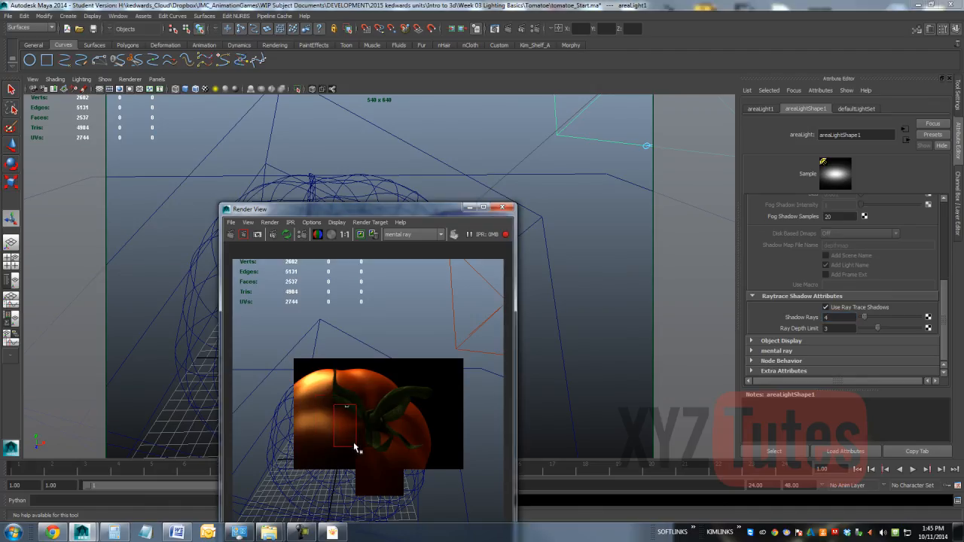
pyautogui.moveTo(426, 360); pyautogui.dragTo(315, 469)
# Step: Review the mental ray quality sampling settings and close the render settings
pyautogui.click(538, 32)
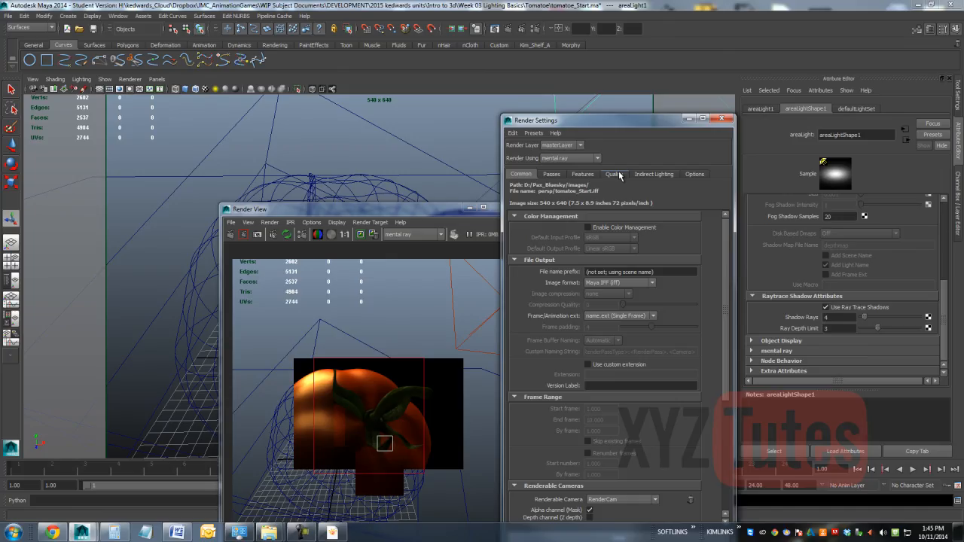
pyautogui.click(616, 174)
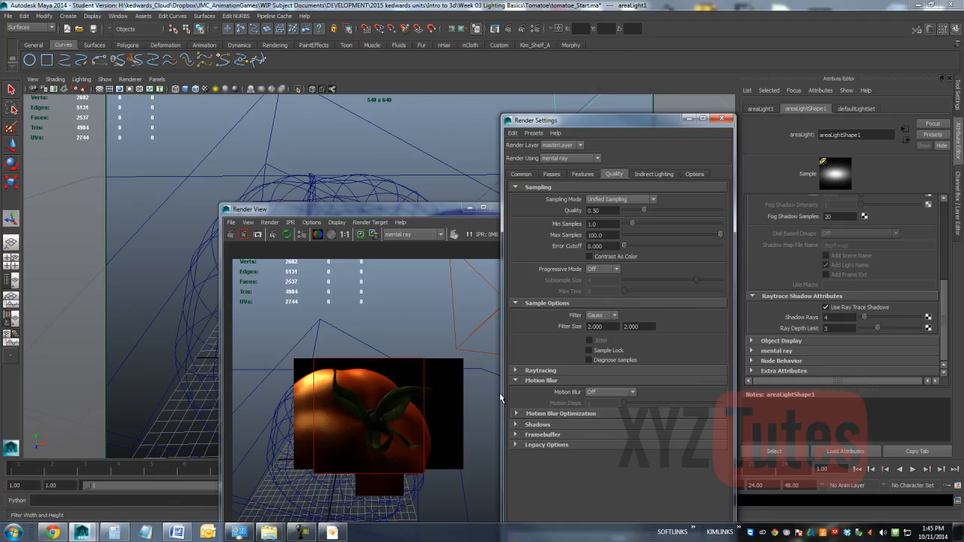
pyautogui.click(722, 119)
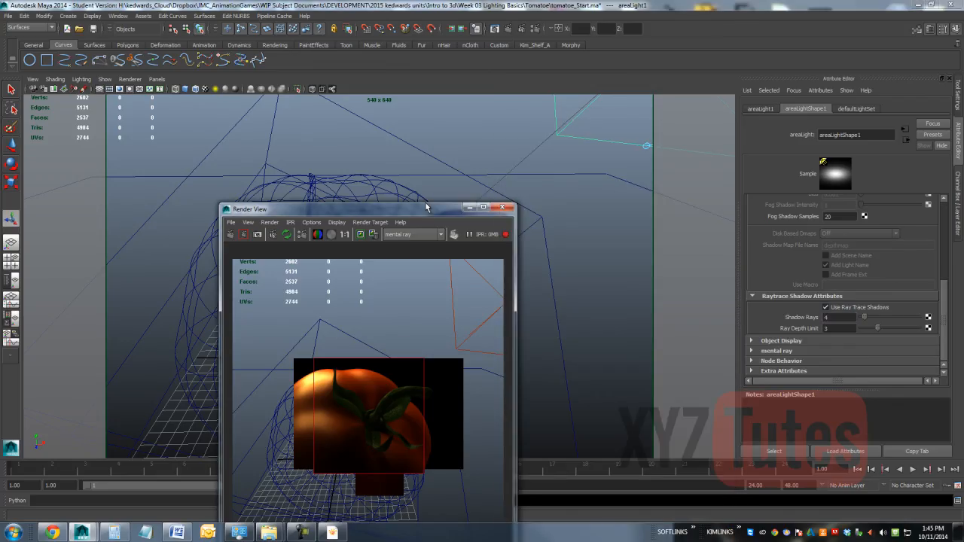
# Step: Close the render window and examine the tomato reference photo beside the scene
pyautogui.moveTo(408, 216); pyautogui.dragTo(403, 122)
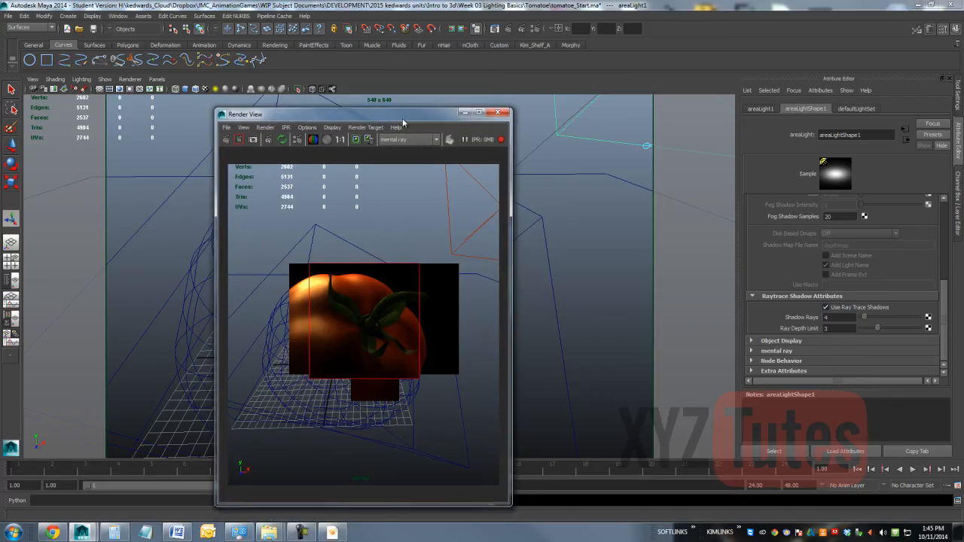
pyautogui.click(498, 112)
pyautogui.click(334, 533)
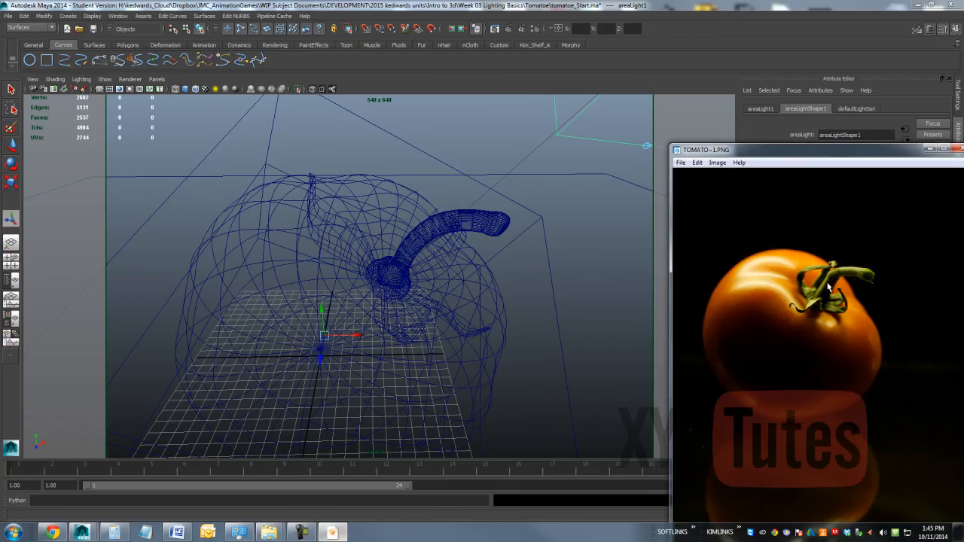
pyautogui.moveTo(766, 158); pyautogui.dragTo(587, 68)
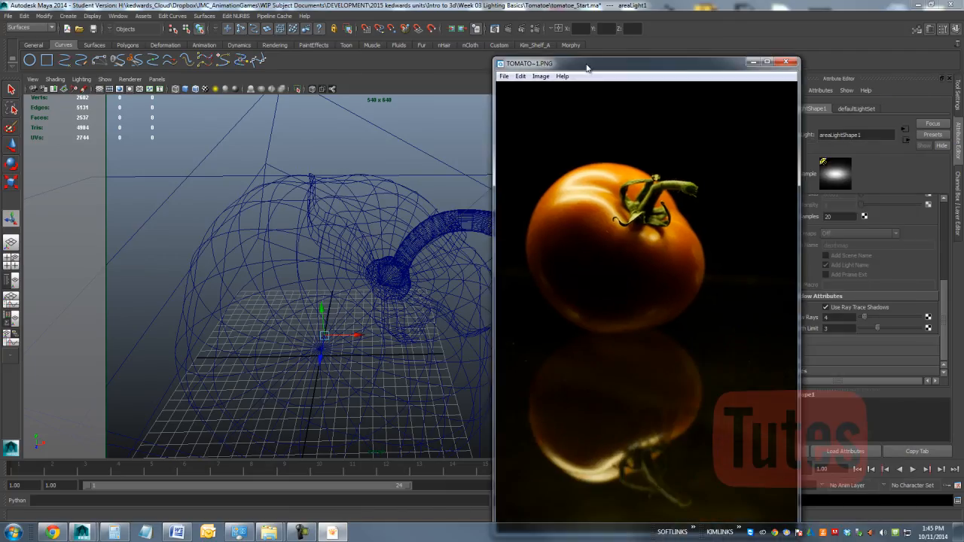
pyautogui.click(755, 63)
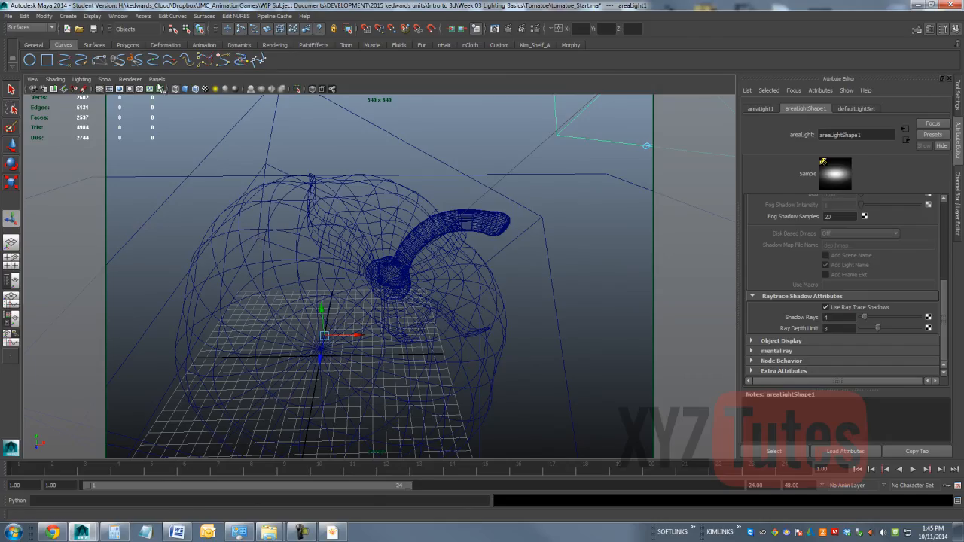
# Step: Tear off a floating copy of the persp view and enlarge it slightly
pyautogui.click(157, 79)
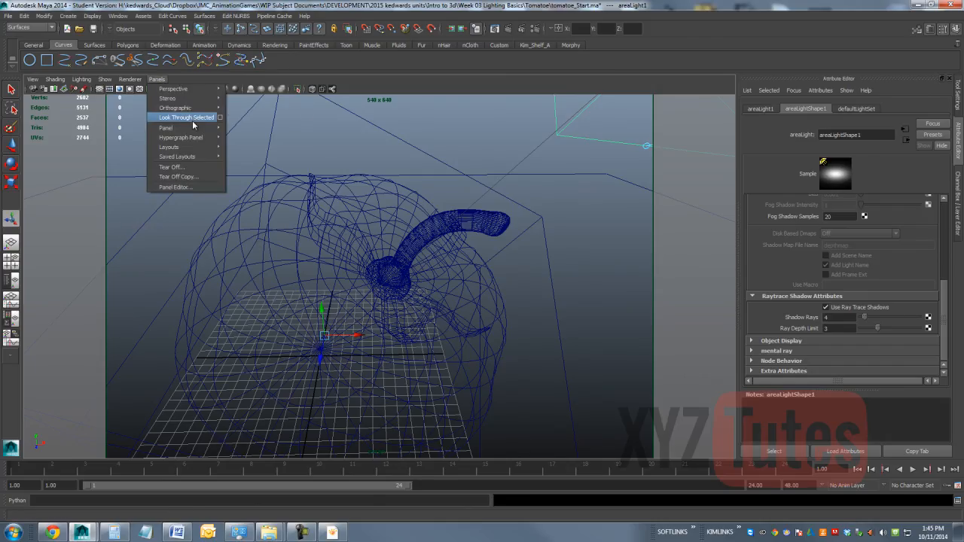
pyautogui.click(137, 85)
pyautogui.click(175, 177)
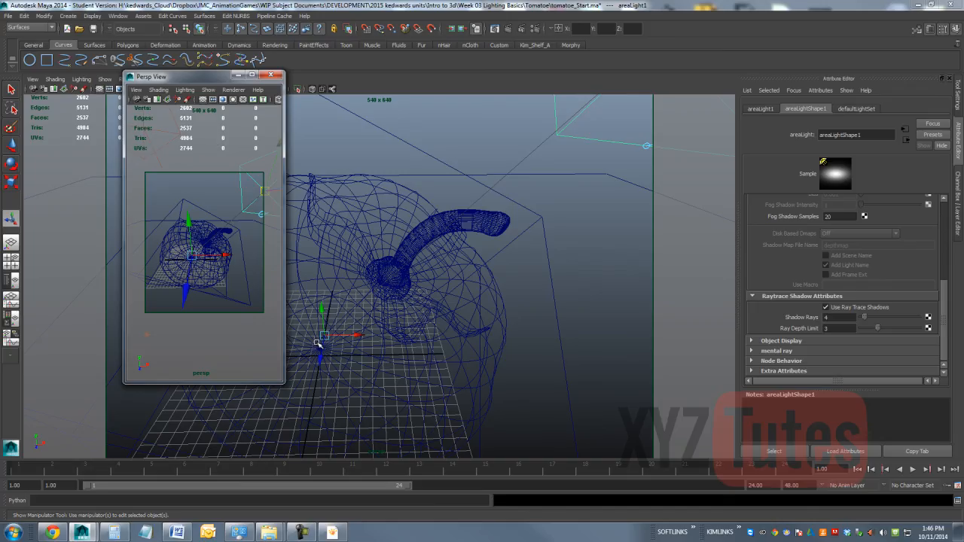
pyautogui.moveTo(284, 385)
pyautogui.mouseDown()
pyautogui.moveTo(258, 344)
pyautogui.moveTo(280, 355)
pyautogui.moveTo(296, 392)
pyautogui.mouseUp()
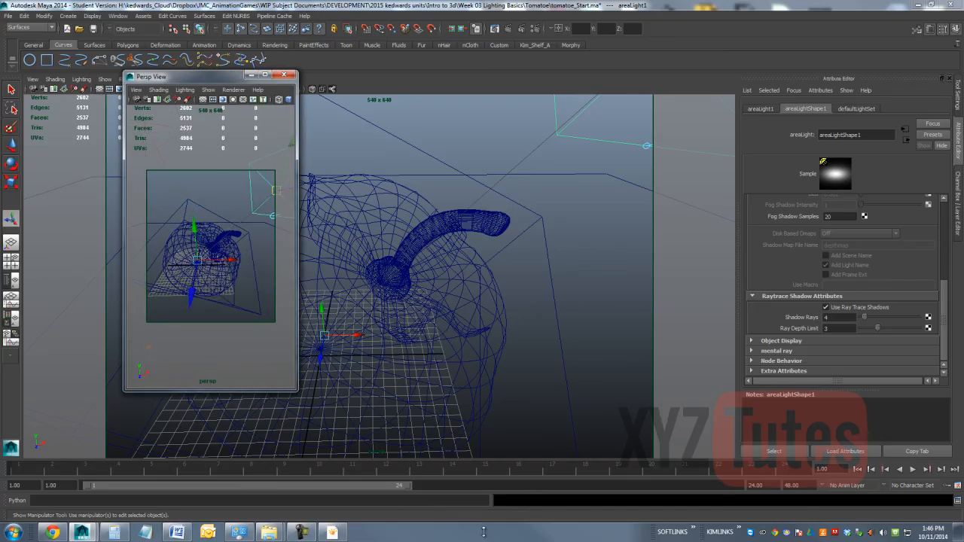
# Step: Orbit the persp view to match the tomato's angle in the reference photo
pyautogui.click(332, 532)
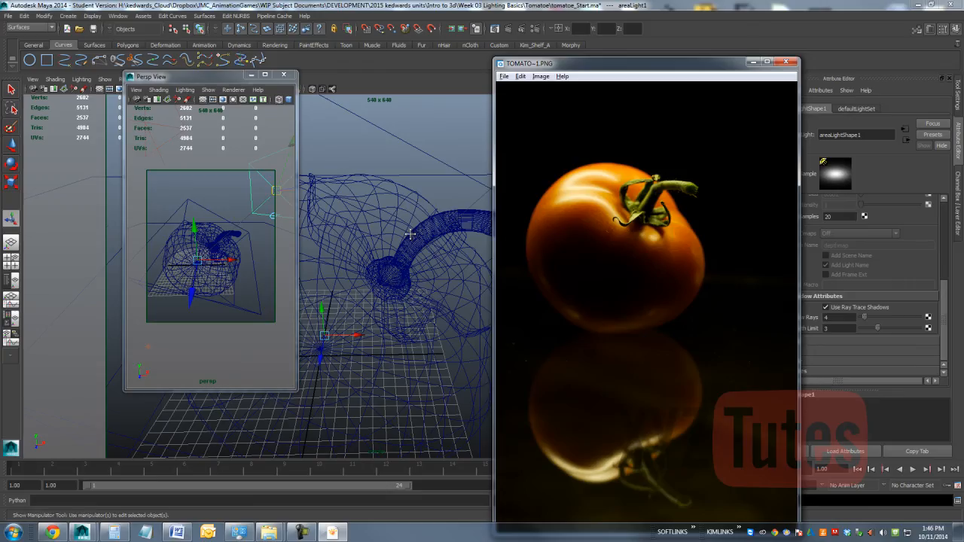
pyautogui.keyDown('alt'); pyautogui.moveTo(408, 232); pyautogui.dragTo(414, 169); pyautogui.keyUp('alt')
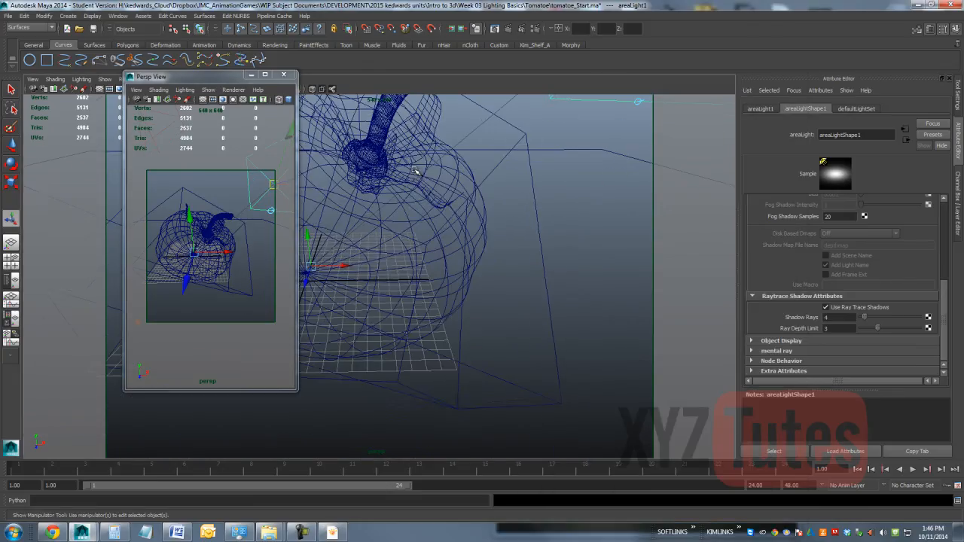
pyautogui.moveTo(425, 185)
pyautogui.keyDown('alt'); pyautogui.mouseDown(button='middle')
pyautogui.moveTo(412, 182)
pyautogui.moveTo(420, 187)
pyautogui.mouseUp(button='middle'); pyautogui.keyUp('alt')
pyautogui.keyDown('alt'); pyautogui.moveTo(426, 188); pyautogui.dragTo(453, 195); pyautogui.keyUp('alt')
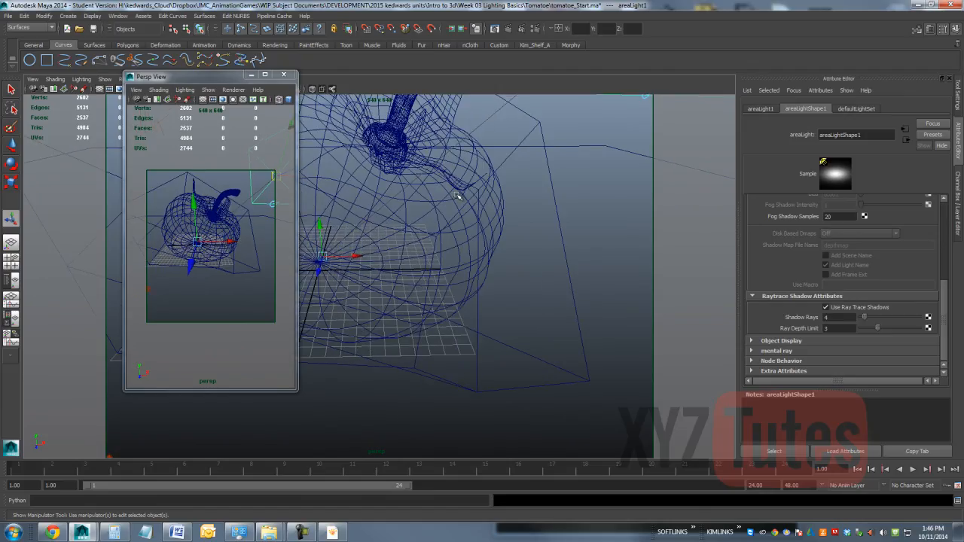
pyautogui.click(332, 532)
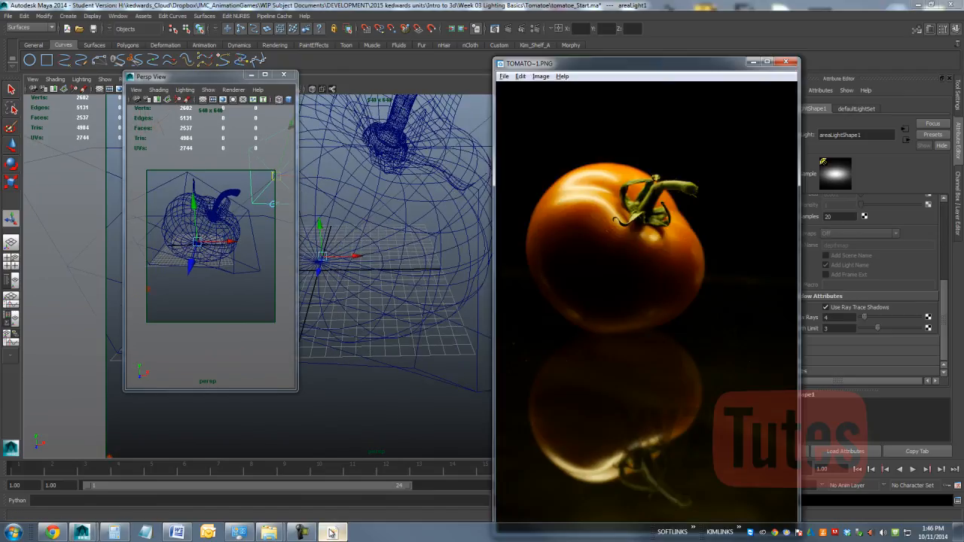
pyautogui.click(352, 199)
pyautogui.keyDown('alt'); pyautogui.moveTo(352, 198); pyautogui.dragTo(447, 196); pyautogui.keyUp('alt')
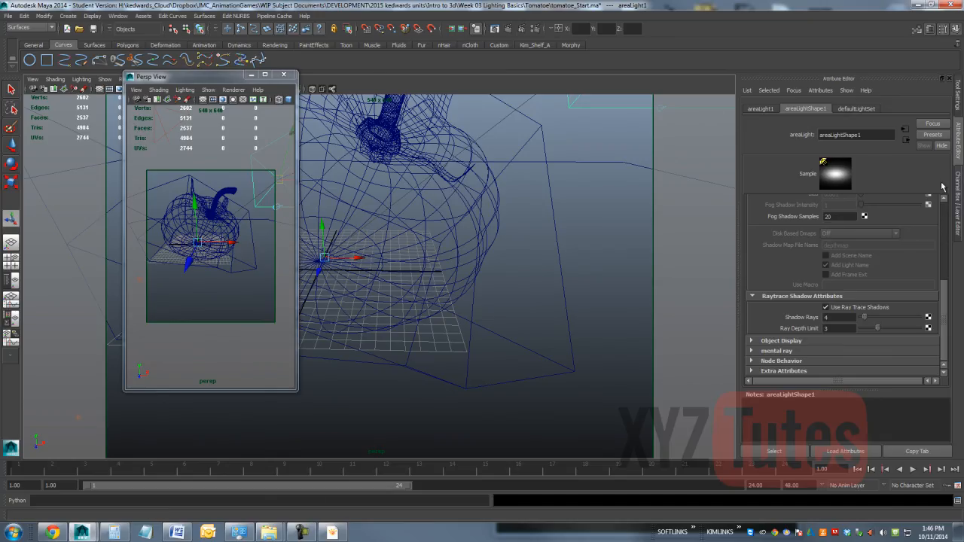
# Step: Select the persp camera to show its attributes and look at the camera types that can be created
pyautogui.click(33, 89)
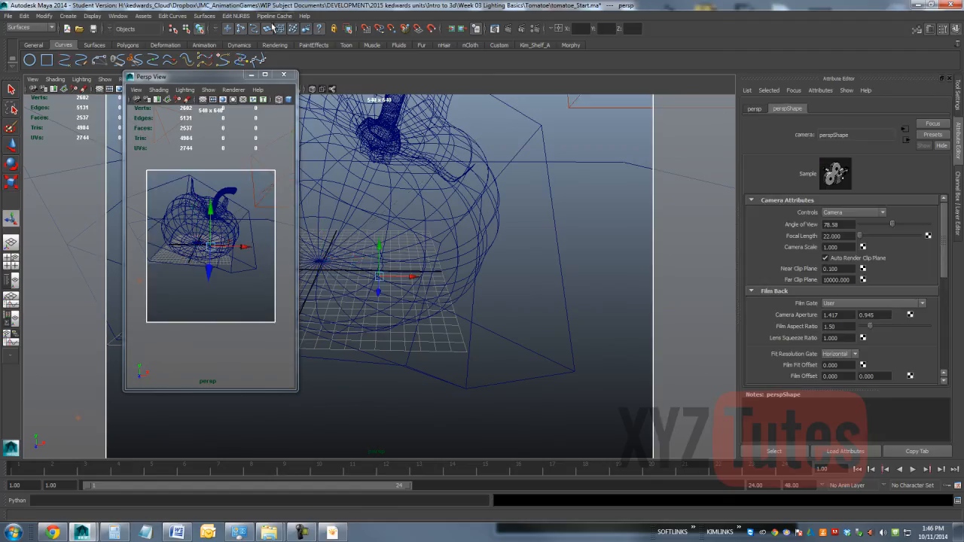
pyautogui.click(68, 16)
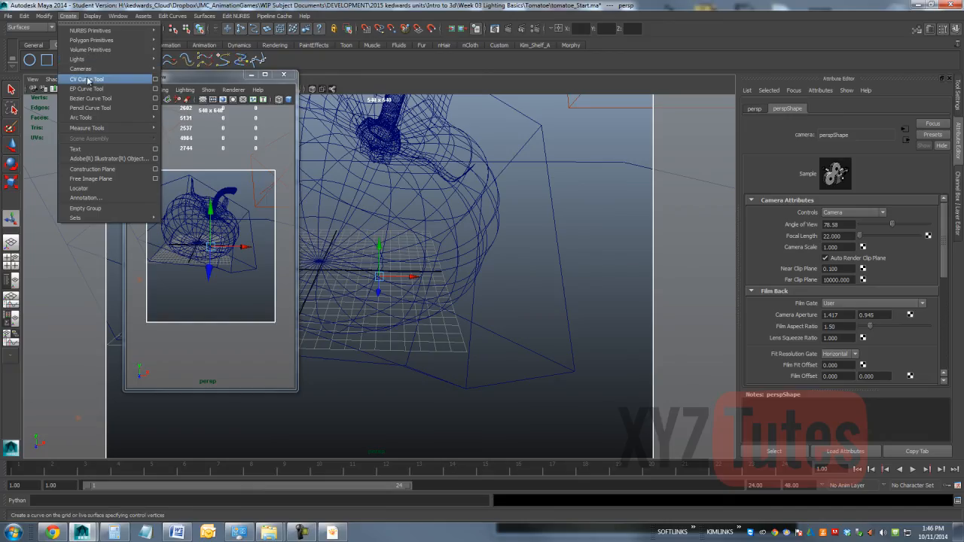
pyautogui.moveTo(83, 69)
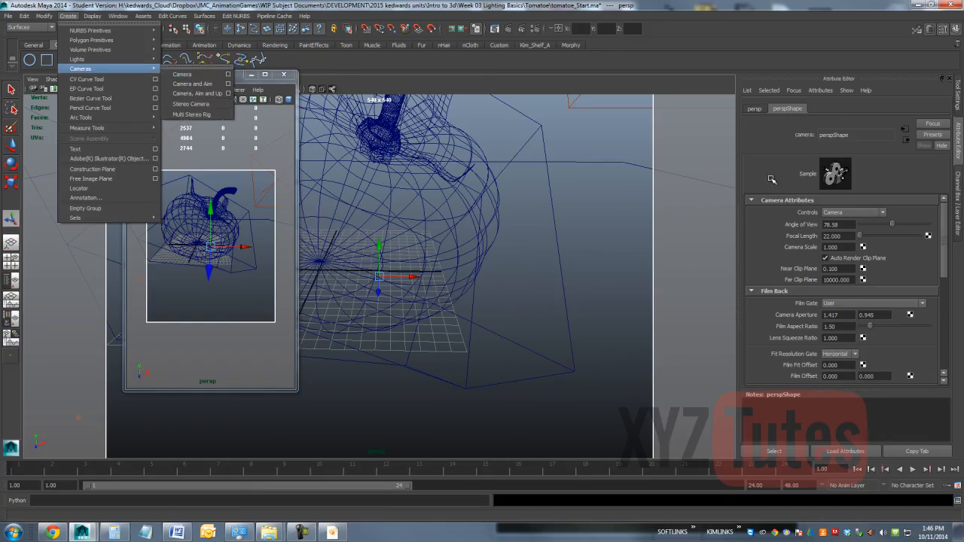
pyautogui.click(782, 231)
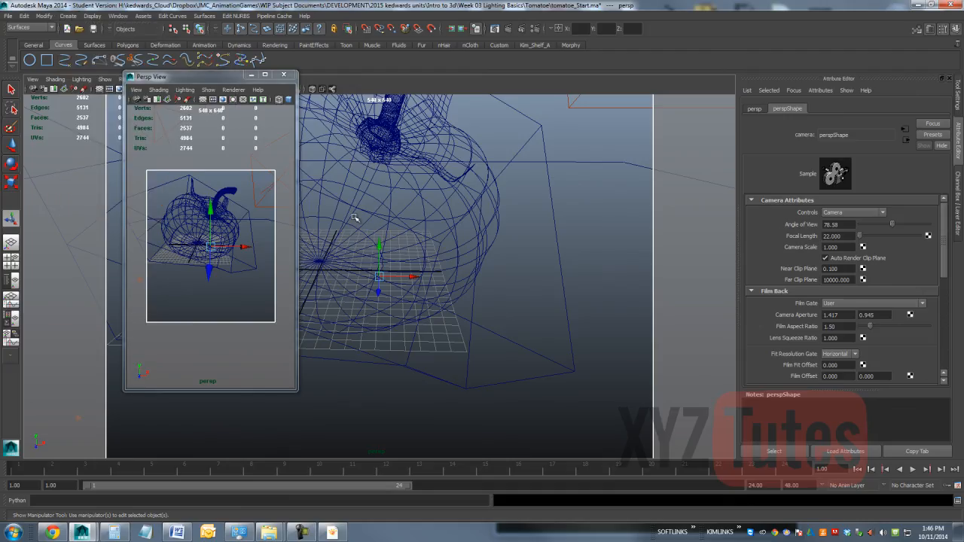
# Step: Try far clip plane values of 50 and 10 on the persp camera
pyautogui.click(826, 279)
pyautogui.write('50')
pyautogui.press('Return')
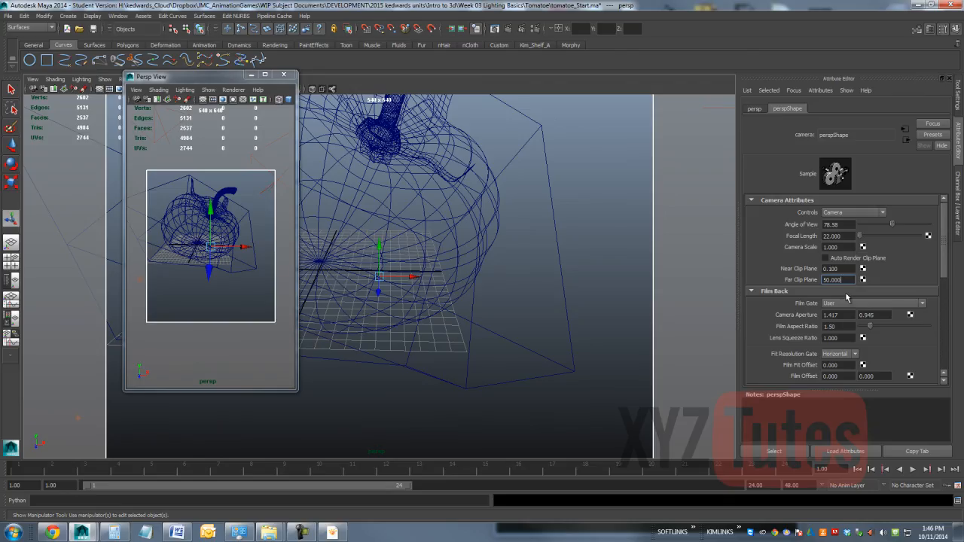
pyautogui.moveTo(841, 280); pyautogui.dragTo(689, 274)
pyautogui.write('10')
pyautogui.press('Return')
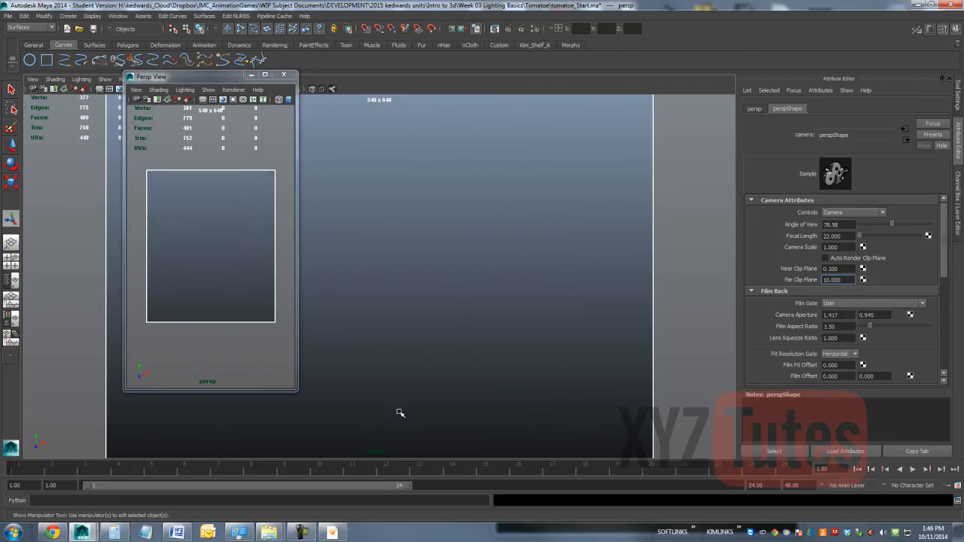
# Step: Try far clip plane values of 20 and 25 on the persp camera
pyautogui.moveTo(838, 280); pyautogui.dragTo(733, 266)
pyautogui.write('20')
pyautogui.press('Return')
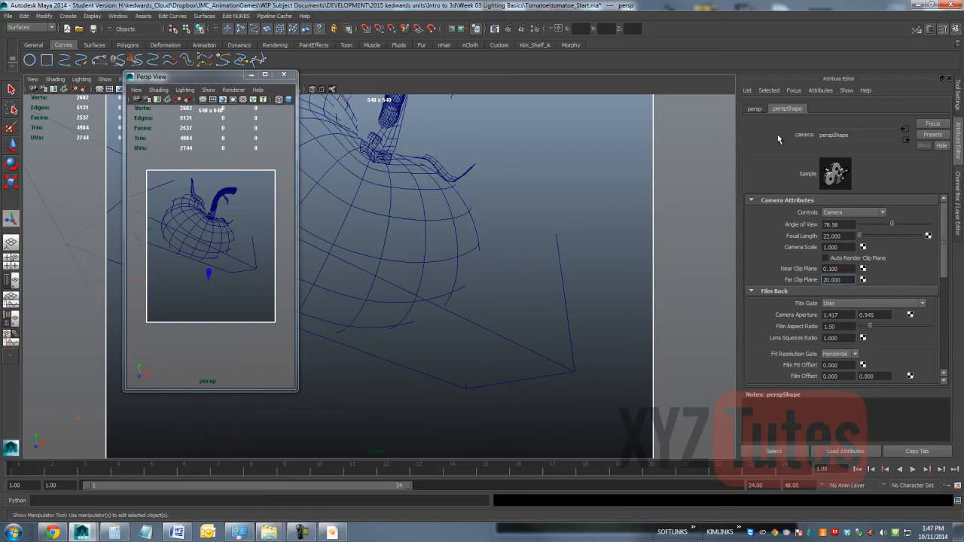
pyautogui.moveTo(841, 281); pyautogui.dragTo(727, 277)
pyautogui.write('25')
pyautogui.press('Return')
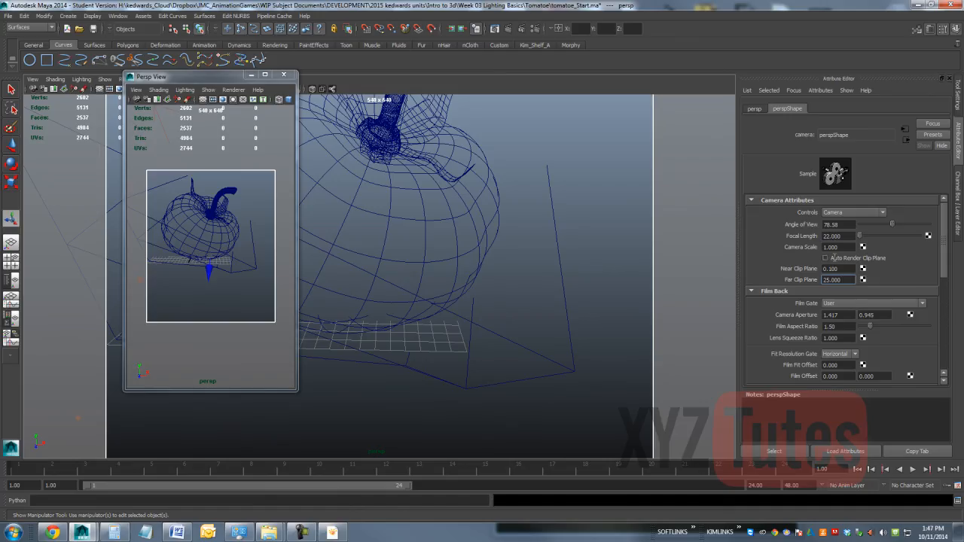
# Step: Set the persp camera's far clip plane to 22 and reduce it to 20
pyautogui.moveTo(842, 280); pyautogui.dragTo(684, 286)
pyautogui.write('22')
pyautogui.press('Return')
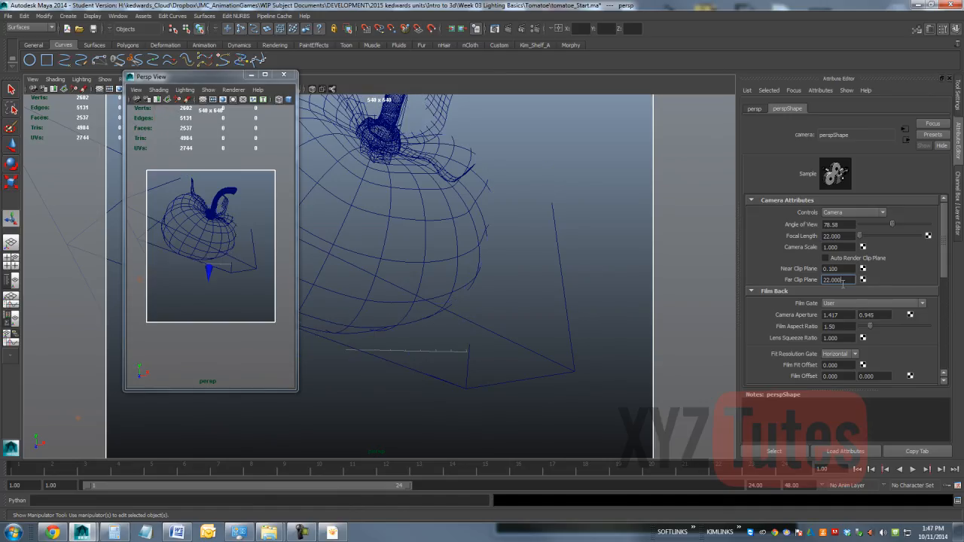
pyautogui.moveTo(842, 280); pyautogui.dragTo(747, 281)
pyautogui.write('20')
pyautogui.press('Return')
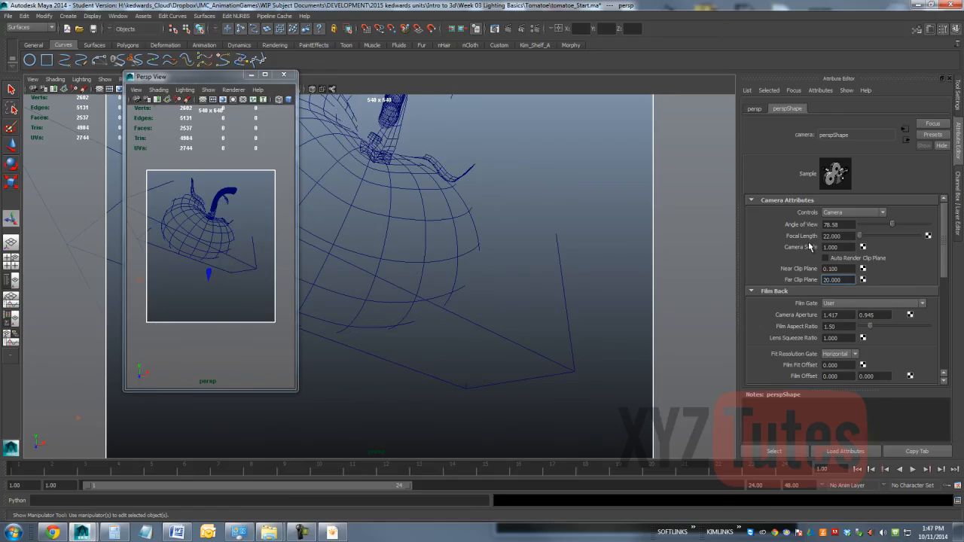
# Step: Turn Auto Render Clip Plane back on and restore the persp camera's far clip plane to 10000
pyautogui.click(825, 257)
pyautogui.moveTo(849, 279); pyautogui.dragTo(744, 273)
pyautogui.press('Return')
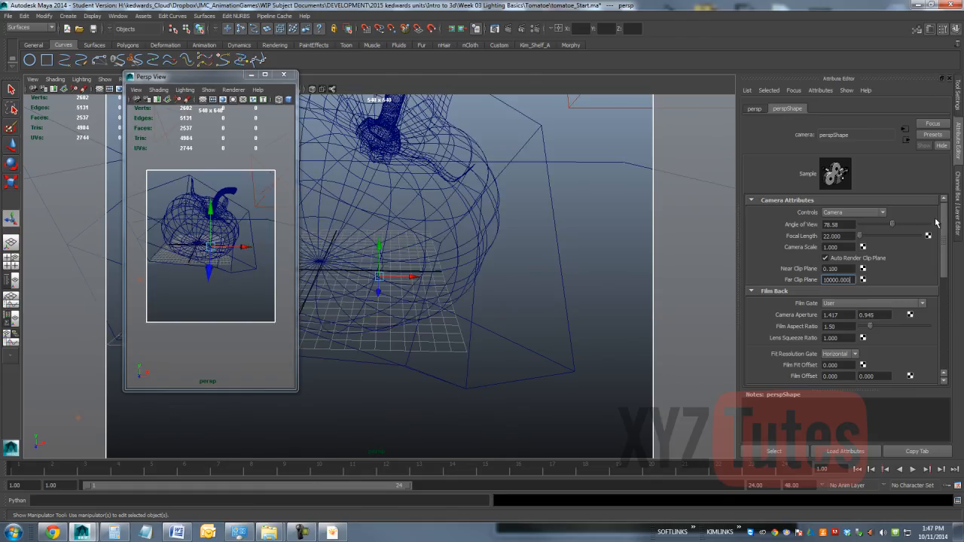
# Step: Enable Depth Of Field on the persp camera, check its focus settings and render the current frame
pyautogui.scroll(-10, 936, 223)
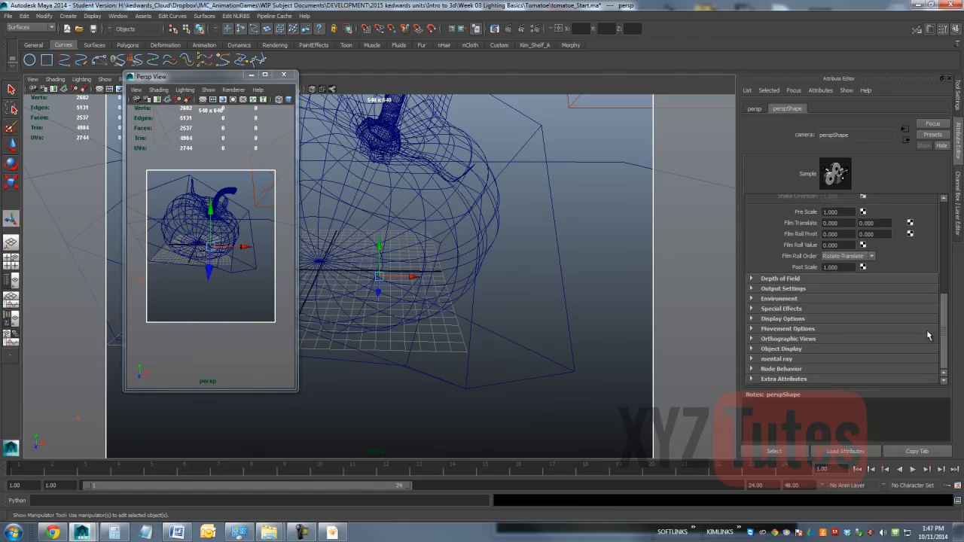
pyautogui.click(780, 280)
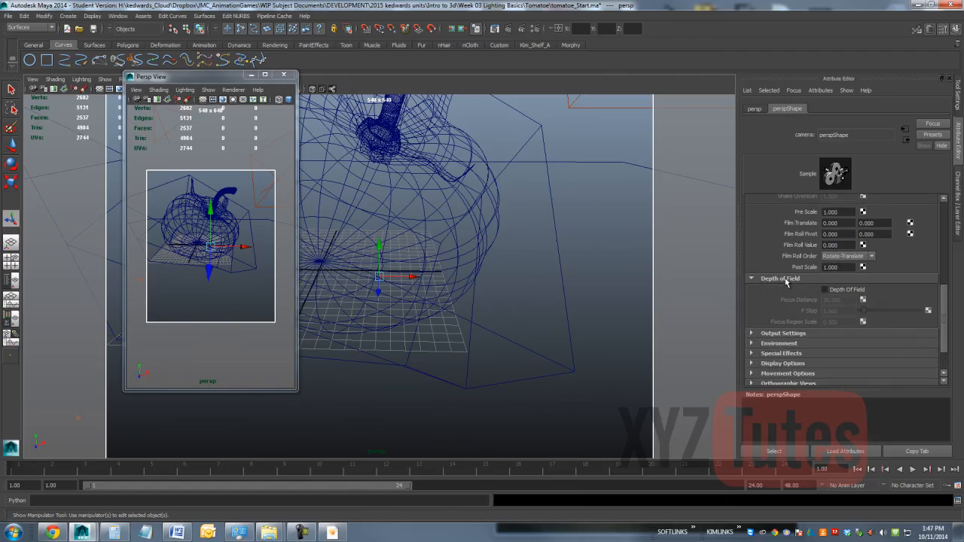
pyautogui.click(824, 291)
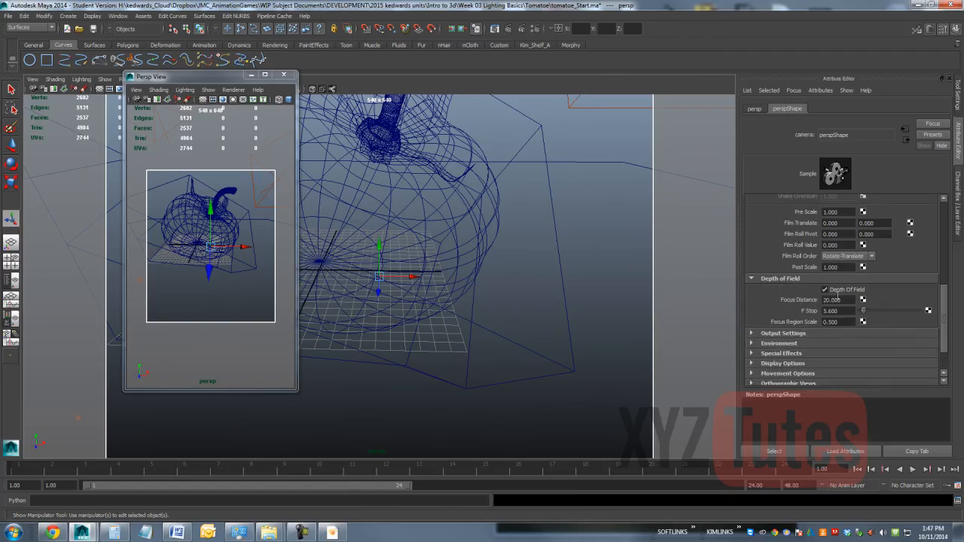
pyautogui.click(843, 300)
pyautogui.click(847, 312)
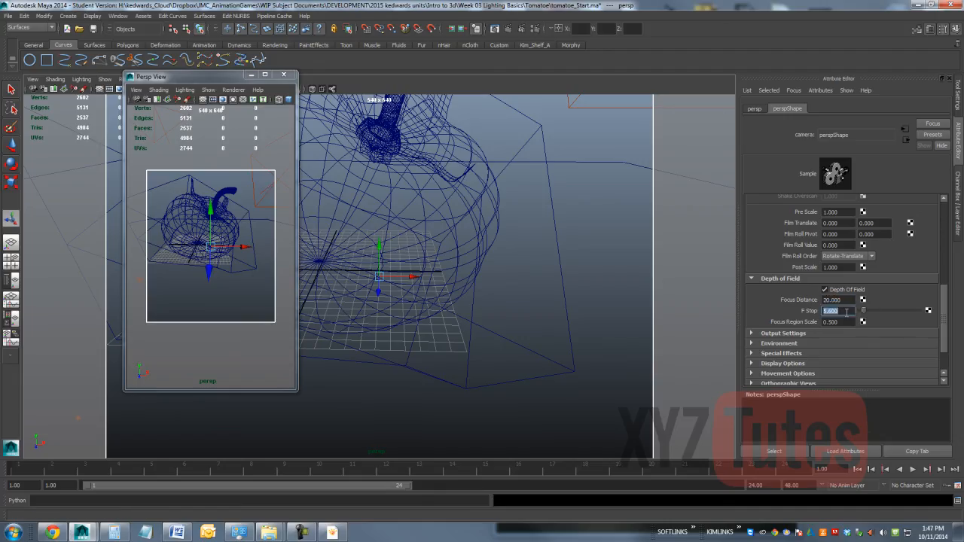
pyautogui.click(827, 321)
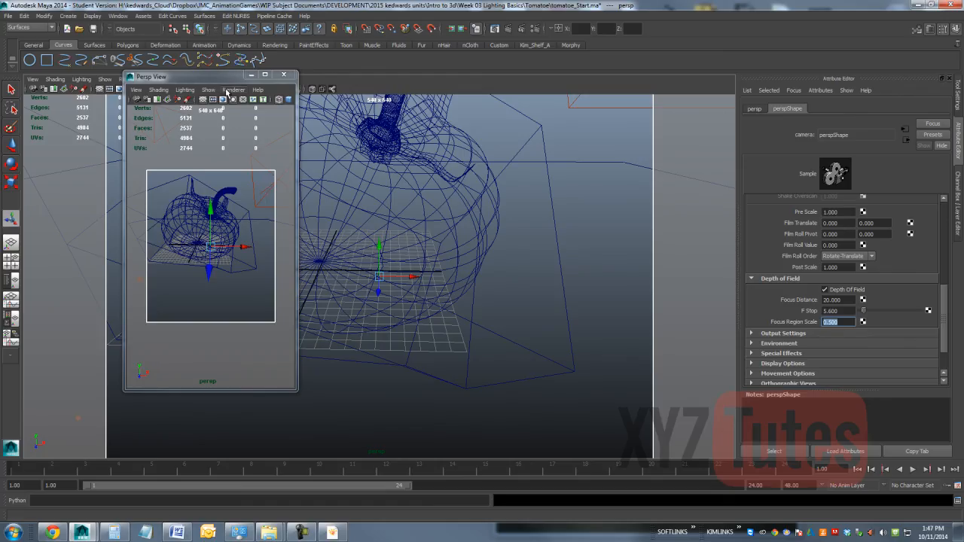
pyautogui.click(511, 28)
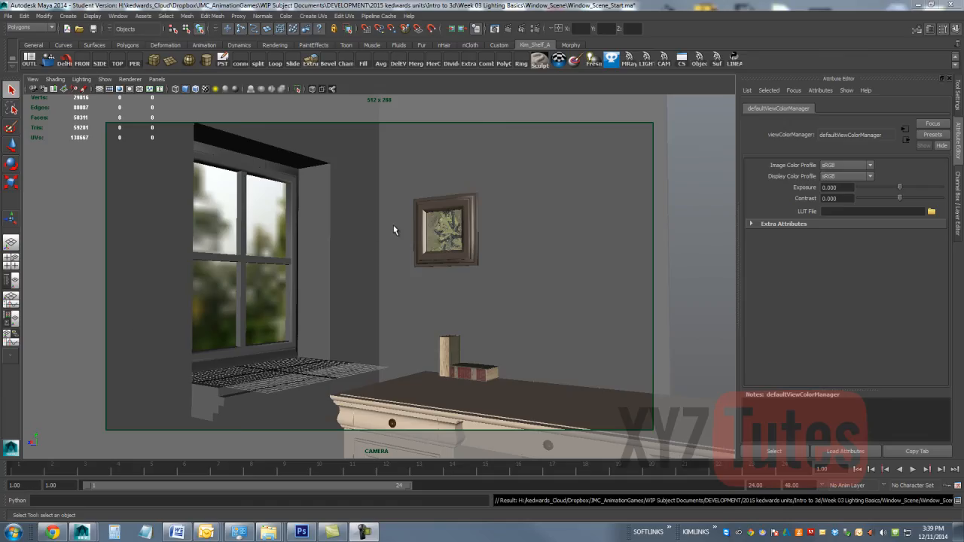
# Step: Switch the window scene to the persp view and inspect the room from outside and inside, framing on the wall mesh
pyautogui.click(157, 79)
pyautogui.moveTo(184, 89)
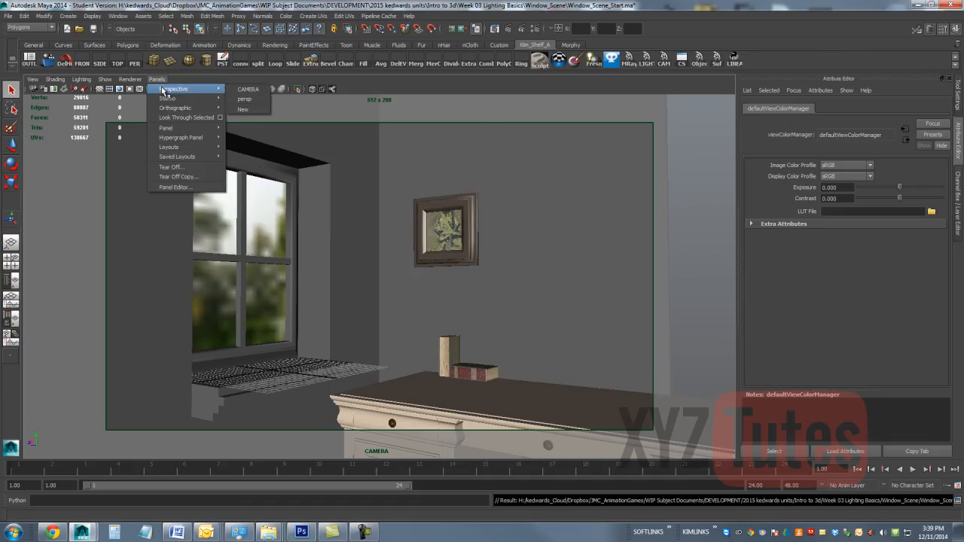
pyautogui.click(256, 99)
pyautogui.scroll(-3, 371, 244)
pyautogui.keyDown('alt'); pyautogui.moveTo(553, 255); pyautogui.dragTo(301, 405); pyautogui.keyUp('alt')
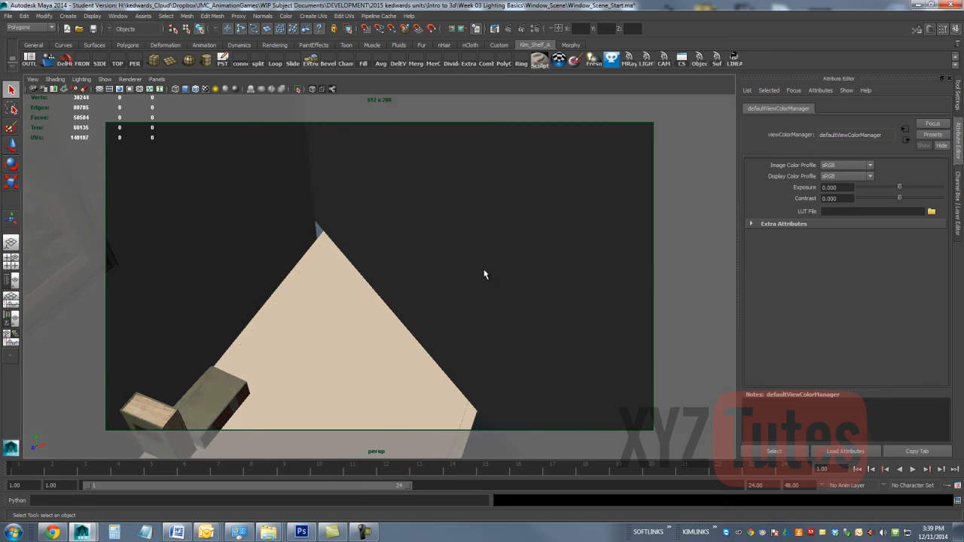
pyautogui.click(485, 271)
pyautogui.press('f')
pyautogui.keyDown('alt'); pyautogui.moveTo(498, 265); pyautogui.dragTo(431, 263); pyautogui.keyUp('alt')
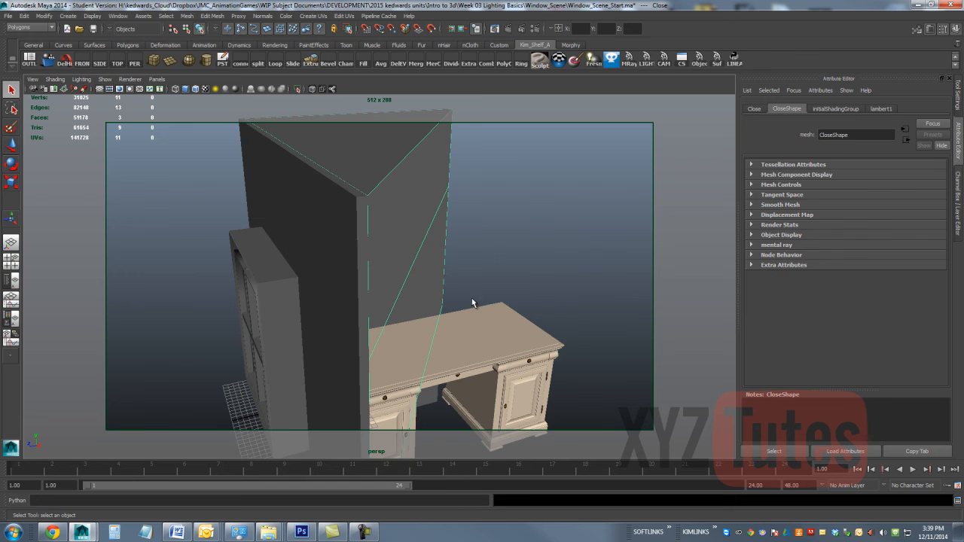
pyautogui.keyDown('alt'); pyautogui.moveTo(593, 262); pyautogui.dragTo(455, 266); pyautogui.keyUp('alt')
pyautogui.scroll(4, 447, 278)
pyautogui.keyDown('alt'); pyautogui.moveTo(342, 267); pyautogui.dragTo(509, 199); pyautogui.keyUp('alt')
pyautogui.scroll(-5, 505, 233)
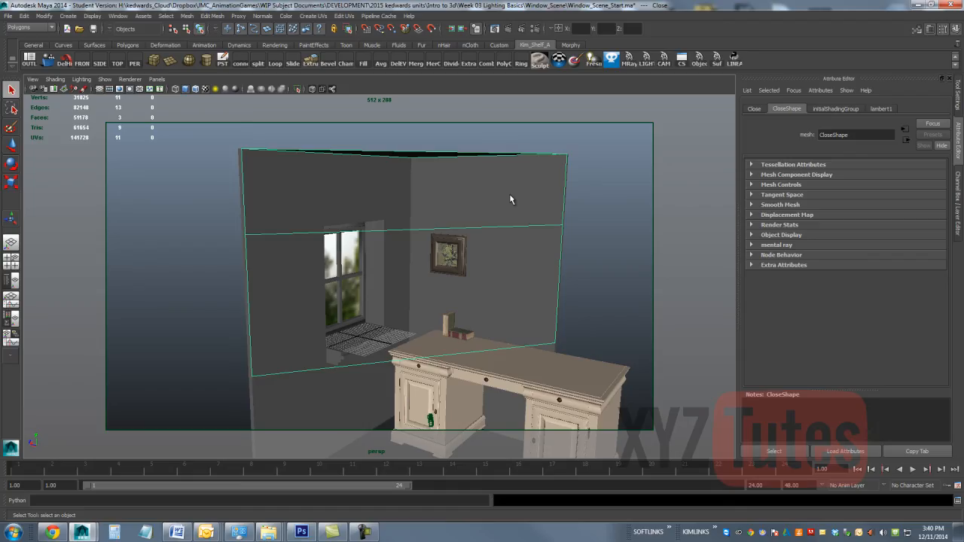
# Step: Create a spot light and move it outside the room, raised above the height of the window
pyautogui.click(68, 16)
pyautogui.moveTo(117, 58)
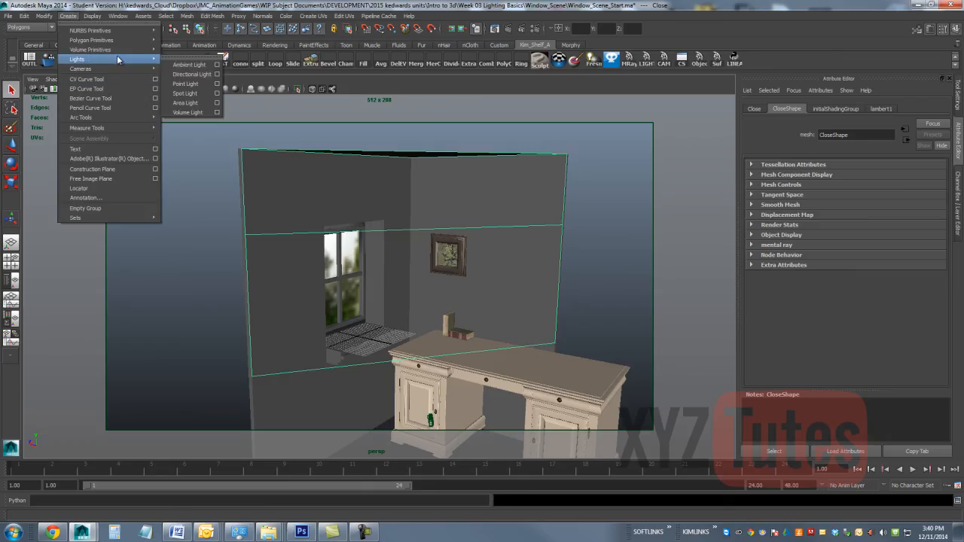
pyautogui.click(188, 94)
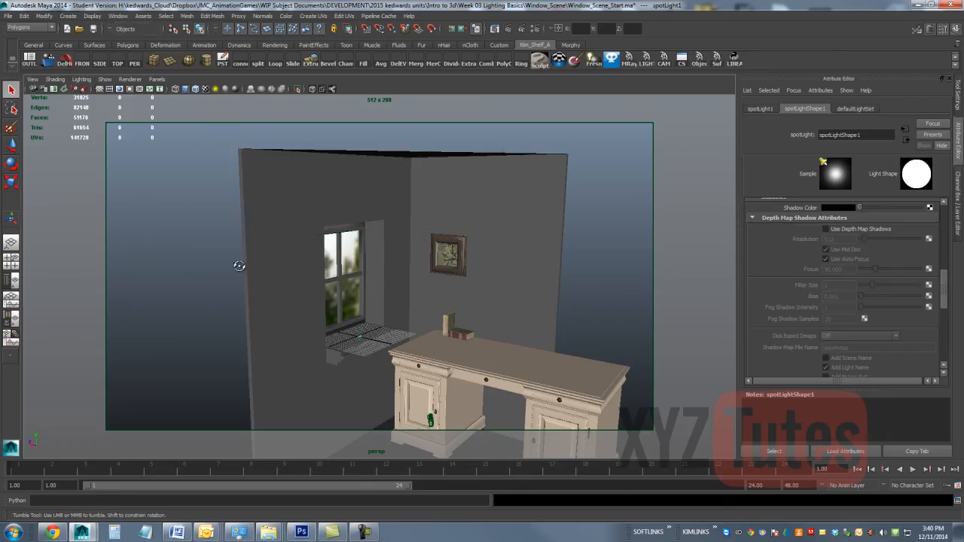
pyautogui.keyDown('alt'); pyautogui.moveTo(239, 265); pyautogui.dragTo(286, 282); pyautogui.keyUp('alt')
pyautogui.press('w')
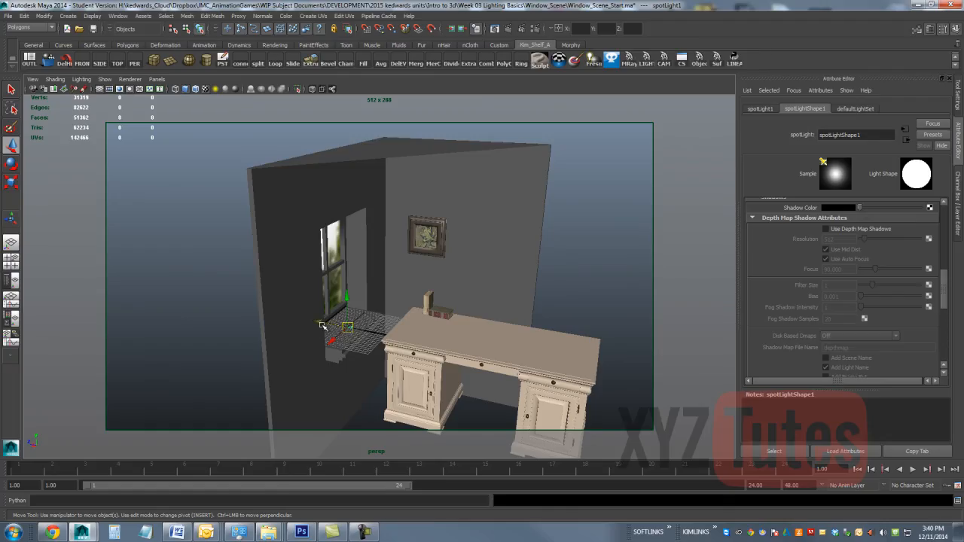
pyautogui.moveTo(347, 328); pyautogui.dragTo(297, 291)
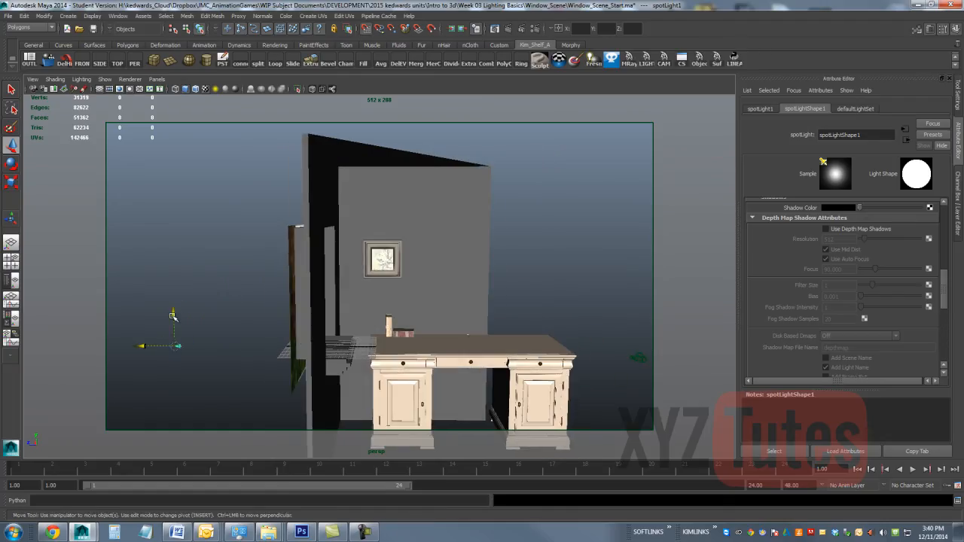
pyautogui.moveTo(178, 317); pyautogui.dragTo(206, 167)
# Step: Aim the spot light through the window at the books on the desk by moving its target point
pyautogui.press('t')
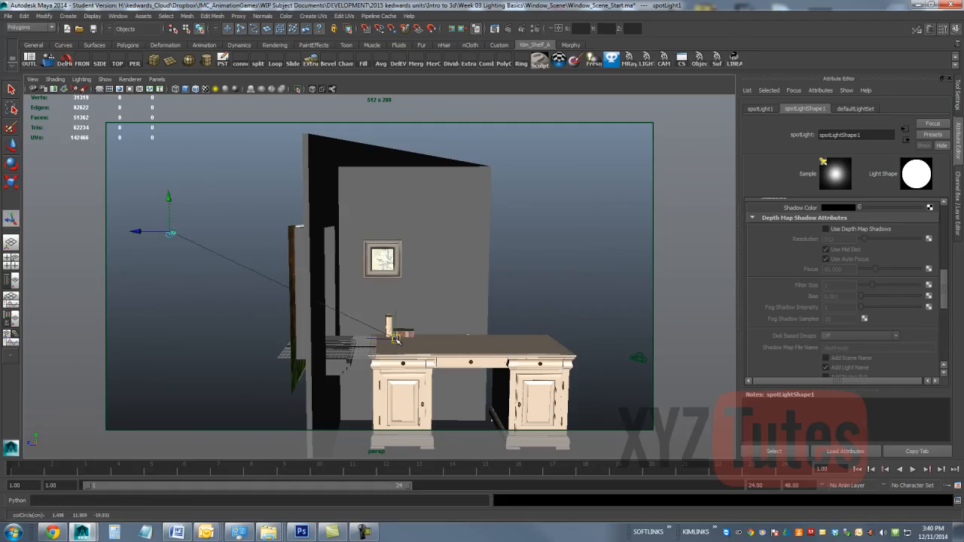
pyautogui.keyDown('alt'); pyautogui.moveTo(400, 348); pyautogui.dragTo(450, 339); pyautogui.keyUp('alt')
pyautogui.keyDown('alt'); pyautogui.moveTo(215, 254); pyautogui.dragTo(301, 248); pyautogui.keyUp('alt')
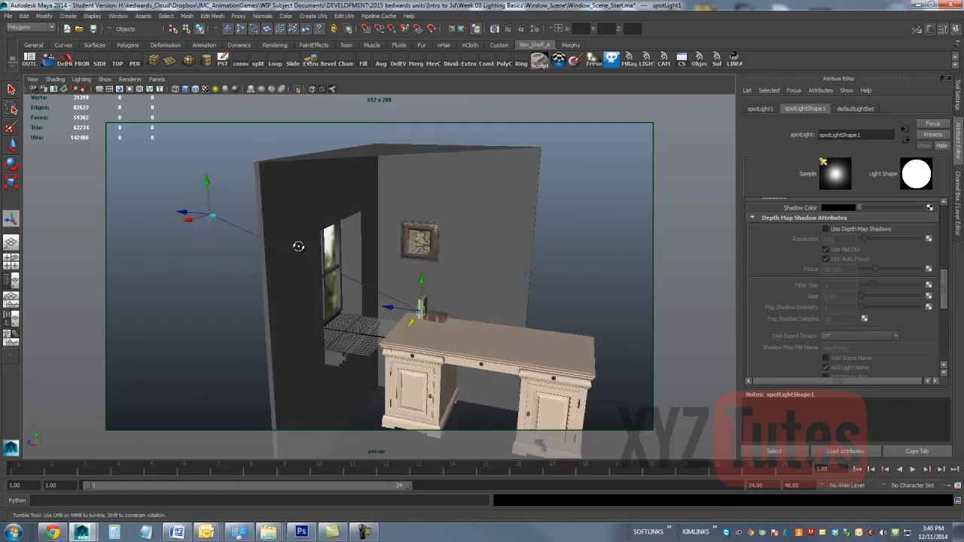
# Step: Look through the spot light and adjust its view so the window sits inside the cone
pyautogui.click(156, 79)
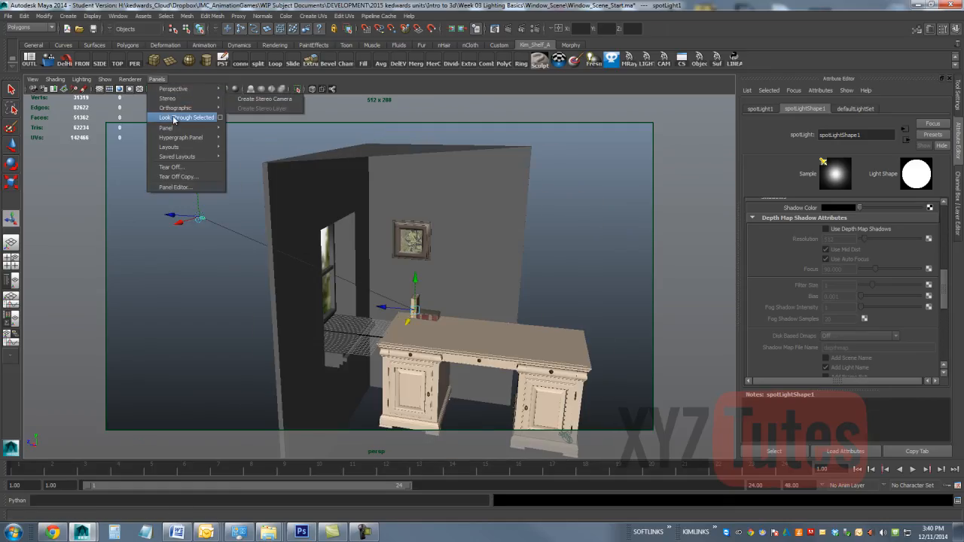
pyautogui.click(173, 122)
pyautogui.keyDown('alt'); pyautogui.moveTo(393, 243); pyautogui.dragTo(306, 258); pyautogui.keyUp('alt')
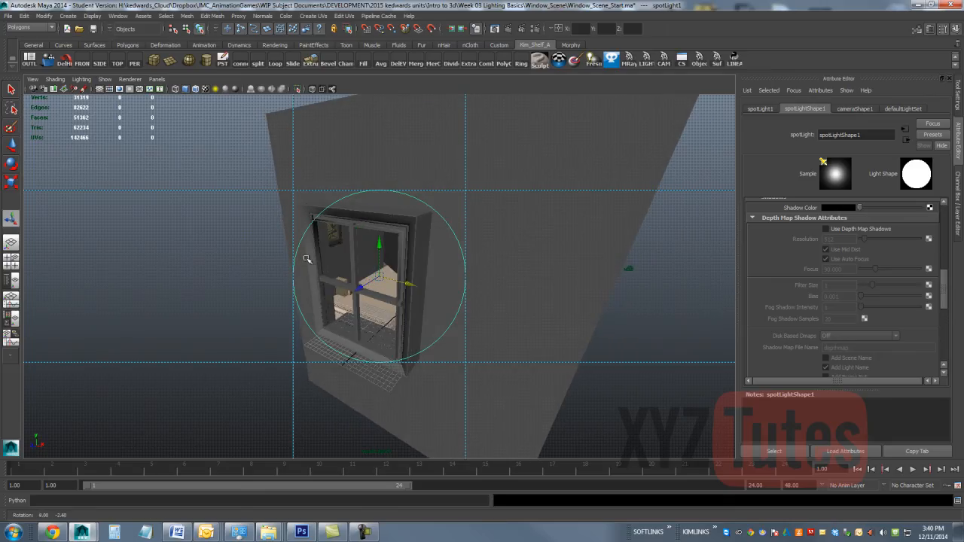
pyautogui.keyDown('alt'); pyautogui.moveTo(480, 287); pyautogui.dragTo(484, 286, button='middle'); pyautogui.keyUp('alt')
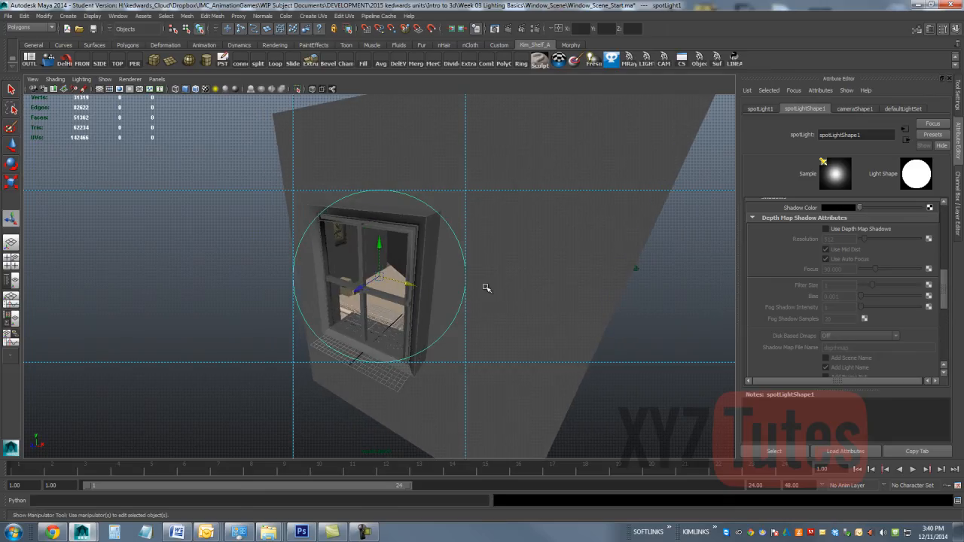
# Step: Widen the spot light's cone angle to about 57 and enable depth map shadows
pyautogui.scroll(5, 825, 248)
pyautogui.scroll(3, 841, 258)
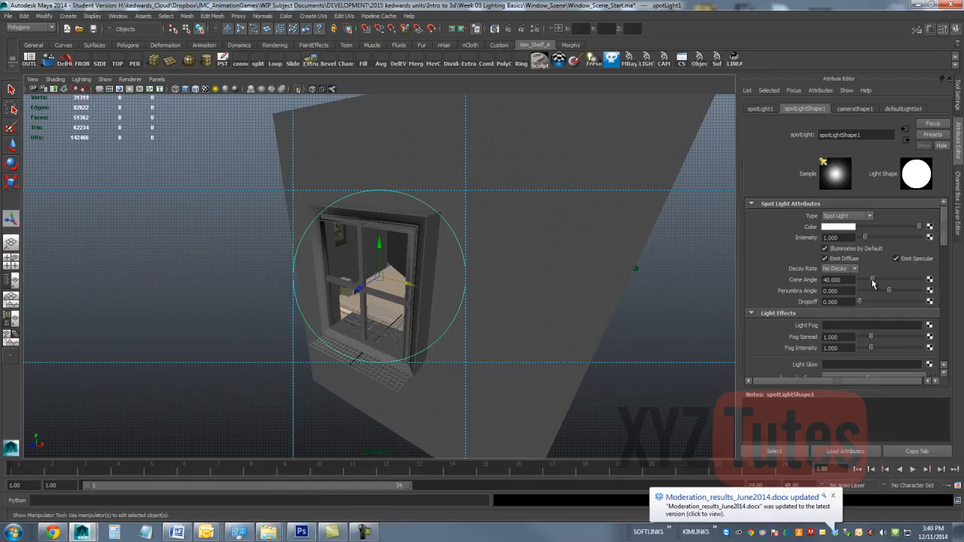
pyautogui.moveTo(873, 283); pyautogui.dragTo(880, 283)
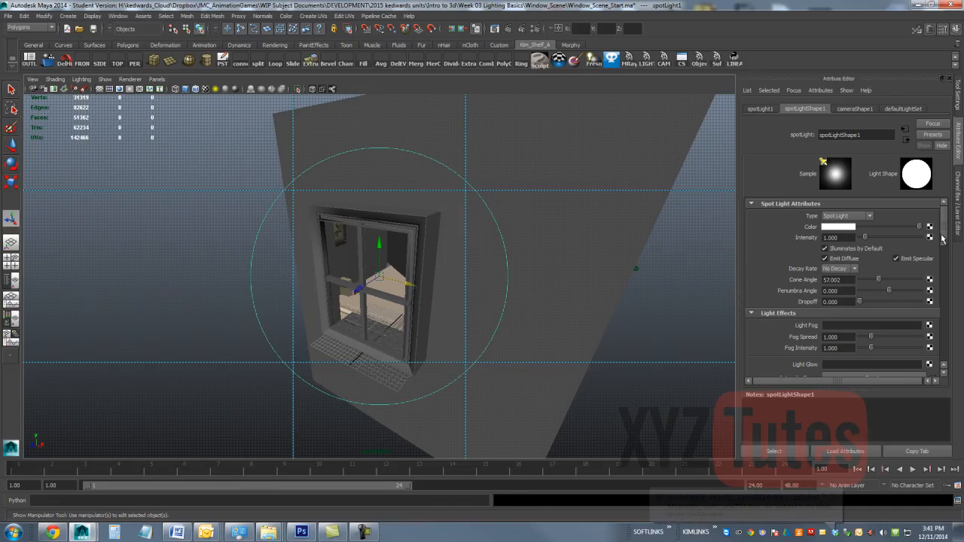
pyautogui.scroll(-6, 935, 271)
pyautogui.scroll(-1, 934, 280)
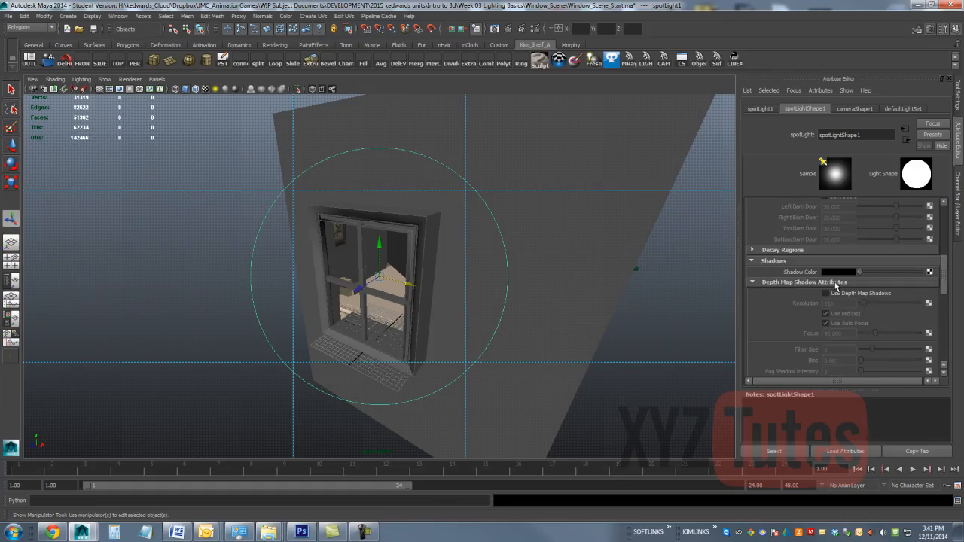
pyautogui.click(827, 293)
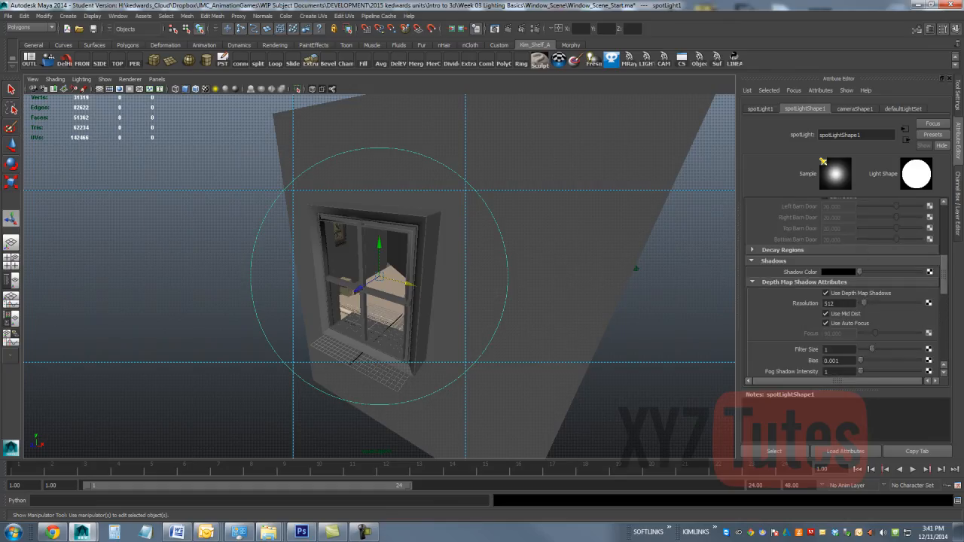
# Step: Set the spot light's decay rate to Quadratic and its intensity to 3000
pyautogui.moveTo(945, 291); pyautogui.dragTo(931, 219)
pyautogui.click(836, 237)
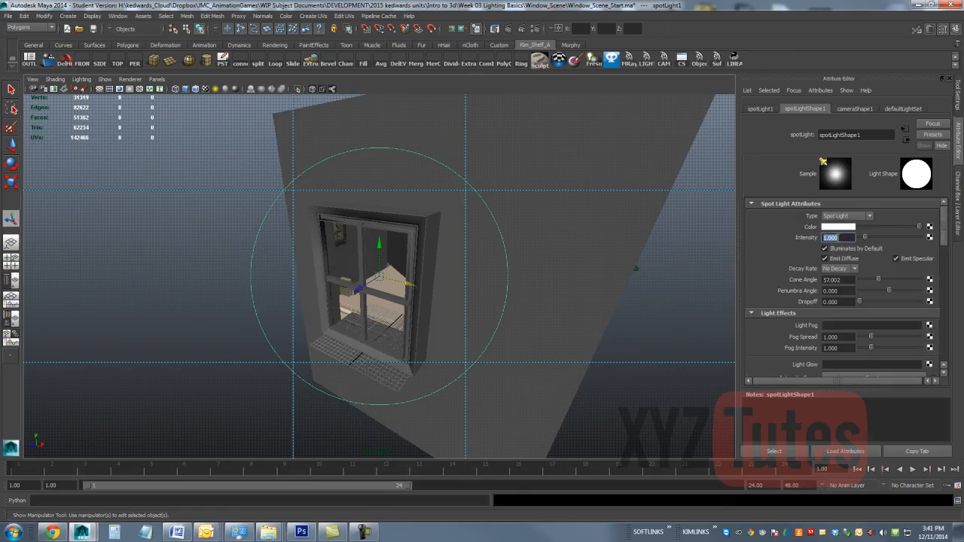
pyautogui.click(839, 269)
pyautogui.click(835, 287)
pyautogui.click(842, 238)
pyautogui.write('3000')
pyautogui.press('Return')
# Step: Return the view to CAMERA and briefly preview the scene with all lights before restoring default lighting
pyautogui.click(156, 80)
pyautogui.moveTo(158, 91)
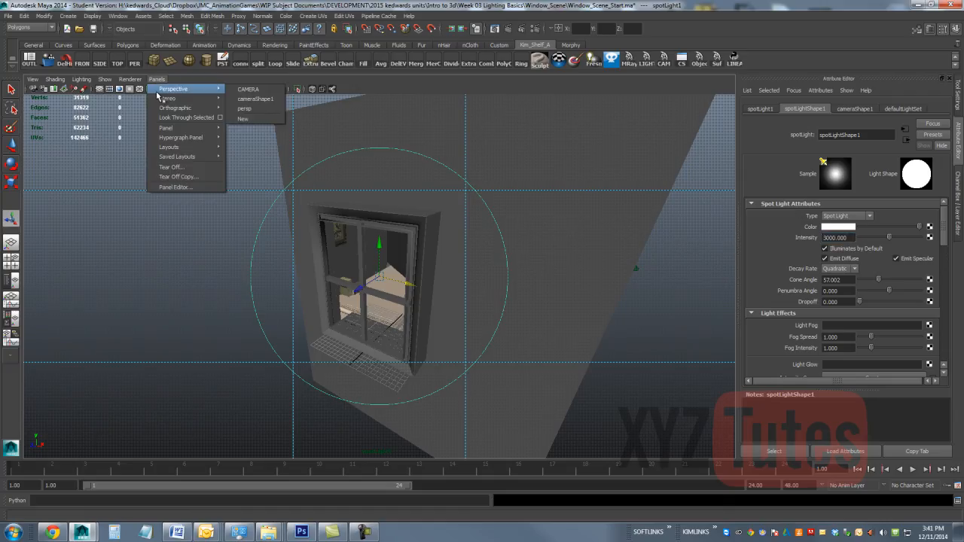
pyautogui.click(249, 90)
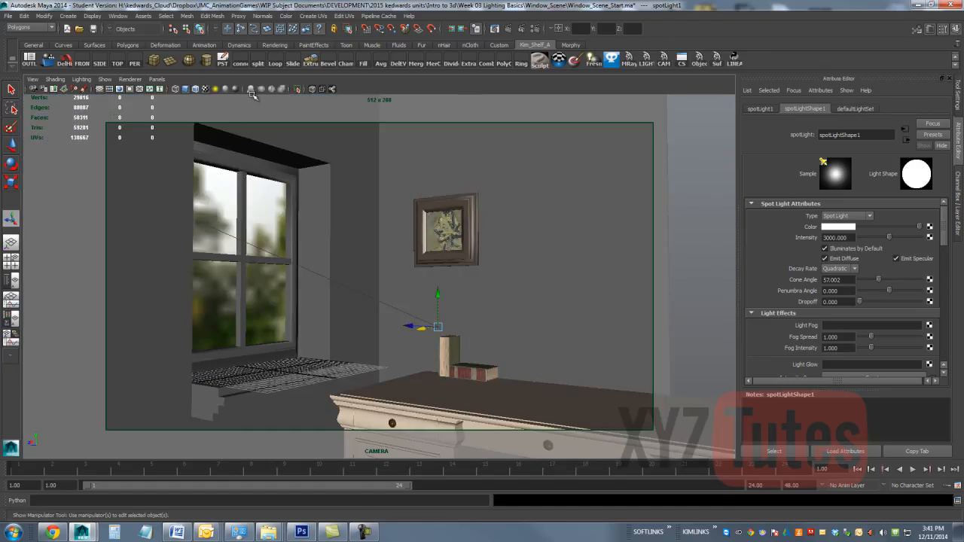
pyautogui.click(217, 89)
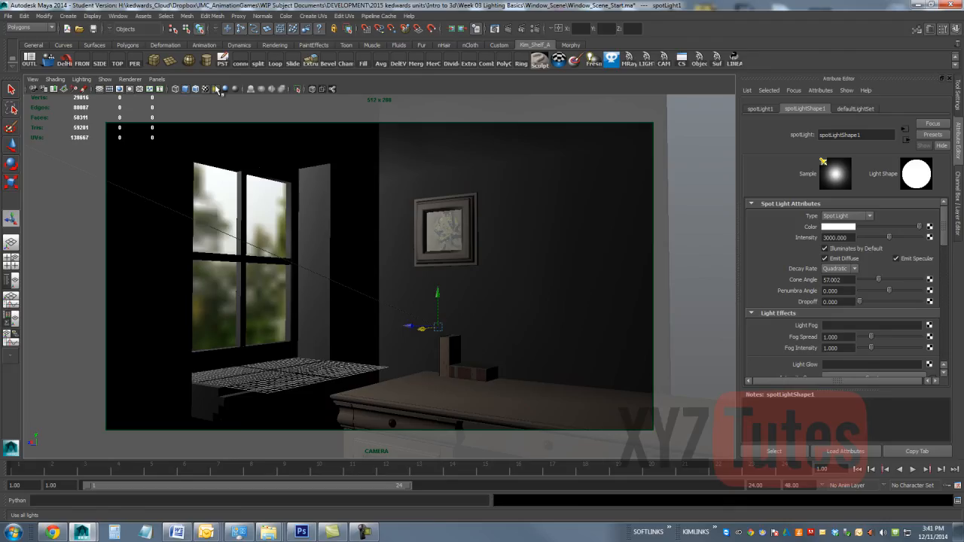
pyautogui.click(217, 88)
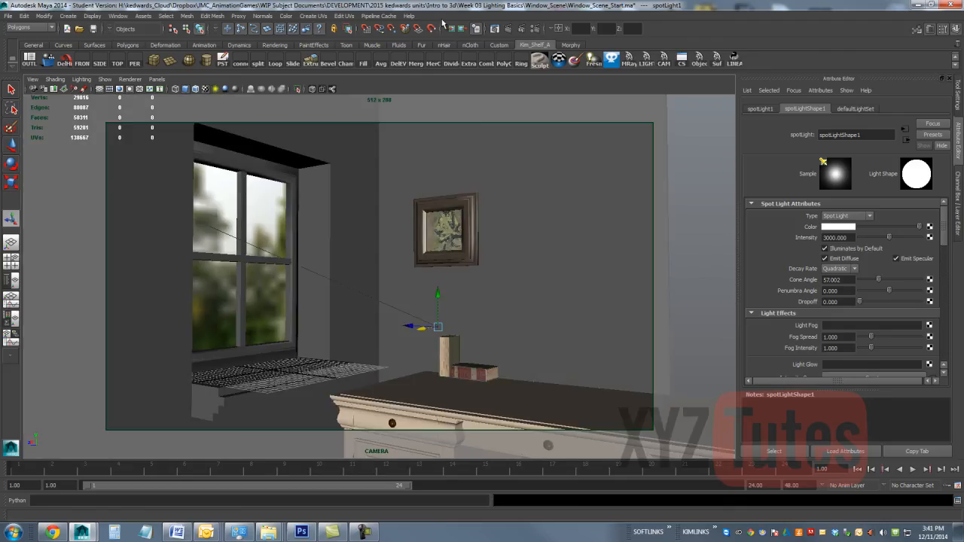
# Step: Start an IPR render over the full CAMERA frame and move the render window clear of the light's attributes
pyautogui.click(523, 30)
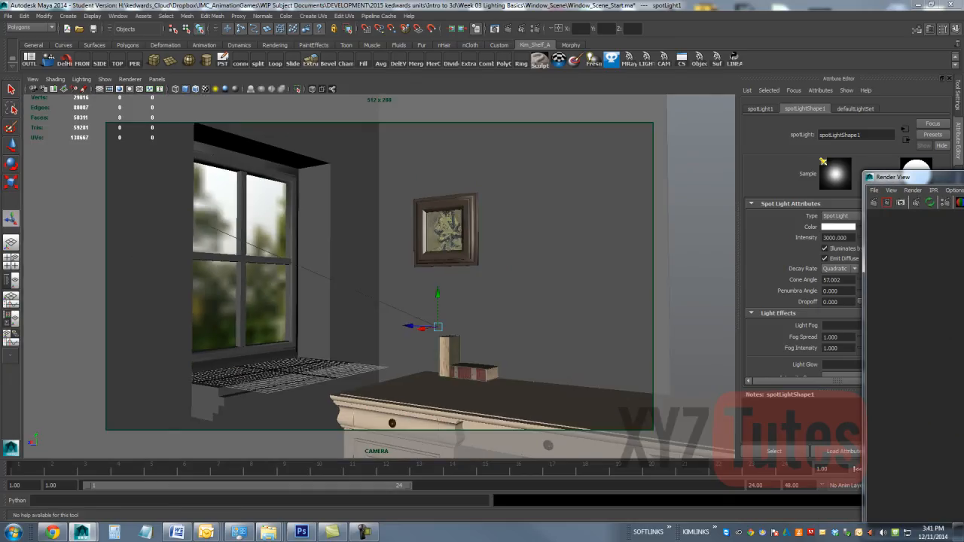
pyautogui.moveTo(963, 174); pyautogui.dragTo(617, 113)
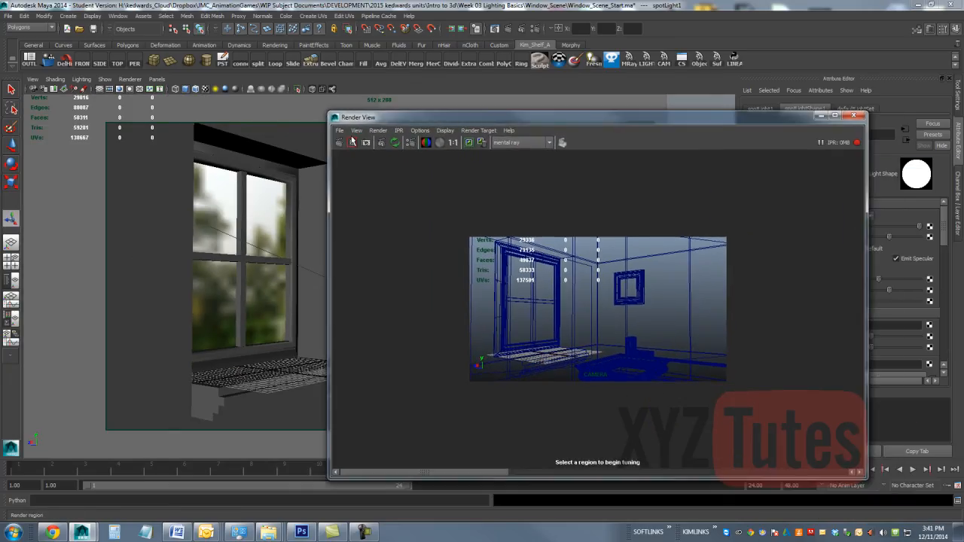
pyautogui.moveTo(749, 215); pyautogui.dragTo(446, 404)
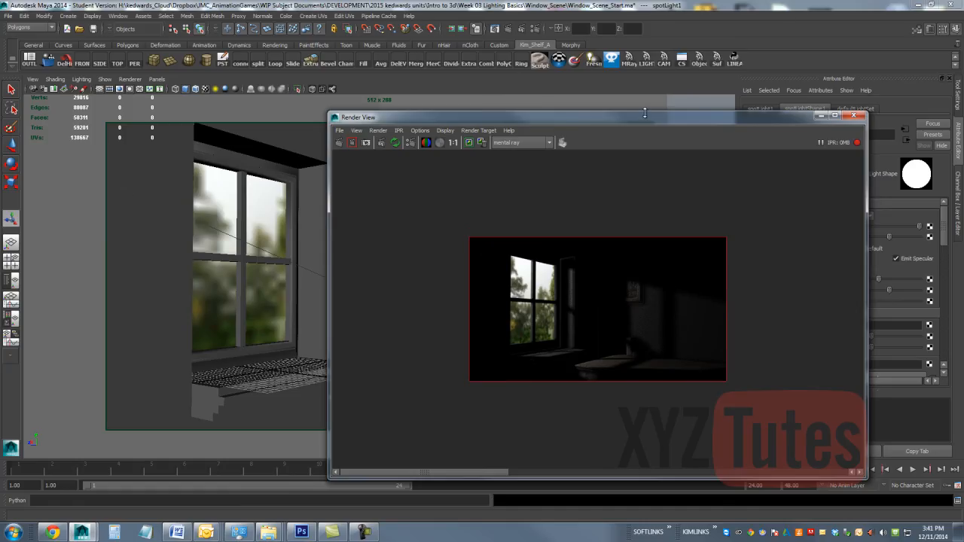
pyautogui.moveTo(645, 113); pyautogui.dragTo(344, 66)
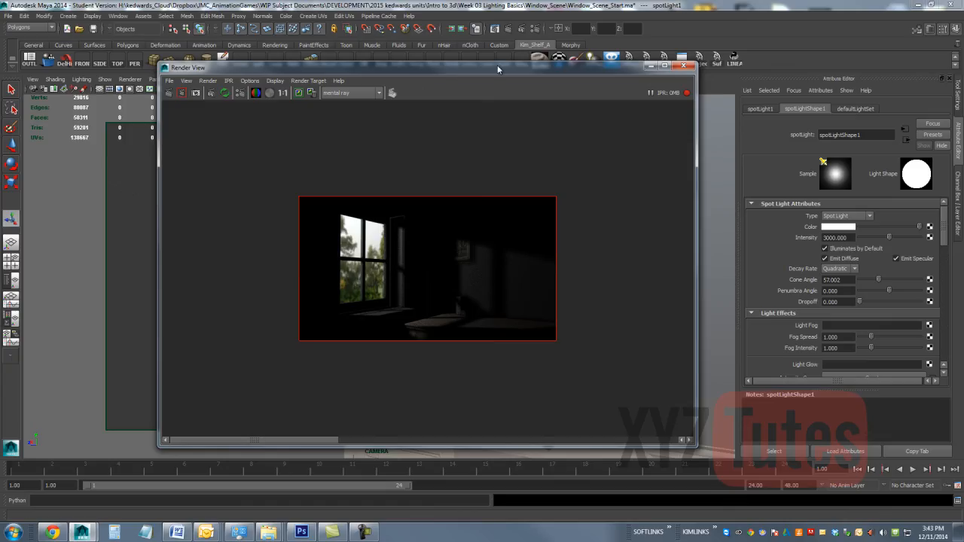
pyautogui.moveTo(497, 66)
pyautogui.mouseDown()
pyautogui.moveTo(529, 102)
pyautogui.moveTo(524, 58)
pyautogui.moveTo(510, 69)
pyautogui.mouseUp()
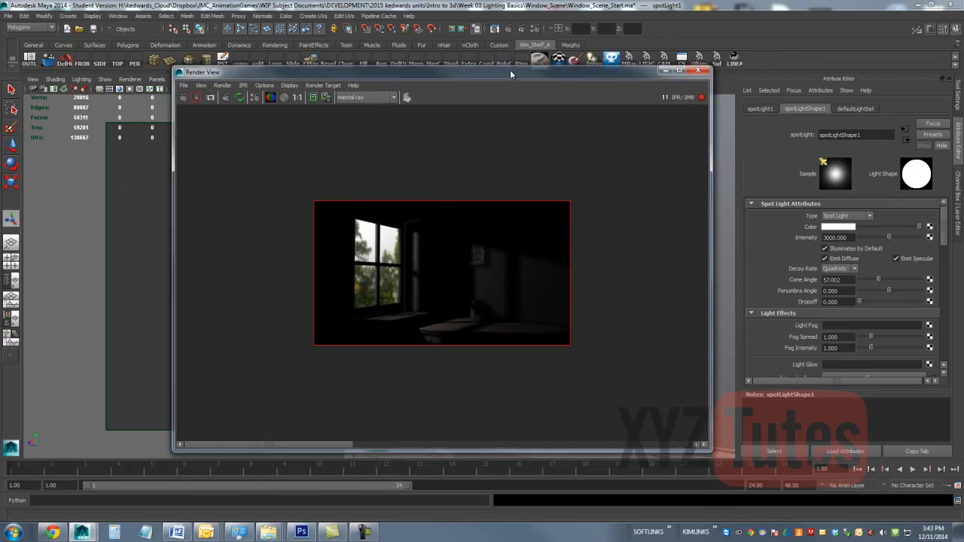
# Step: Close the render view, enable color management in the common render settings and reposition the settings window so it fits on screen
pyautogui.click(700, 73)
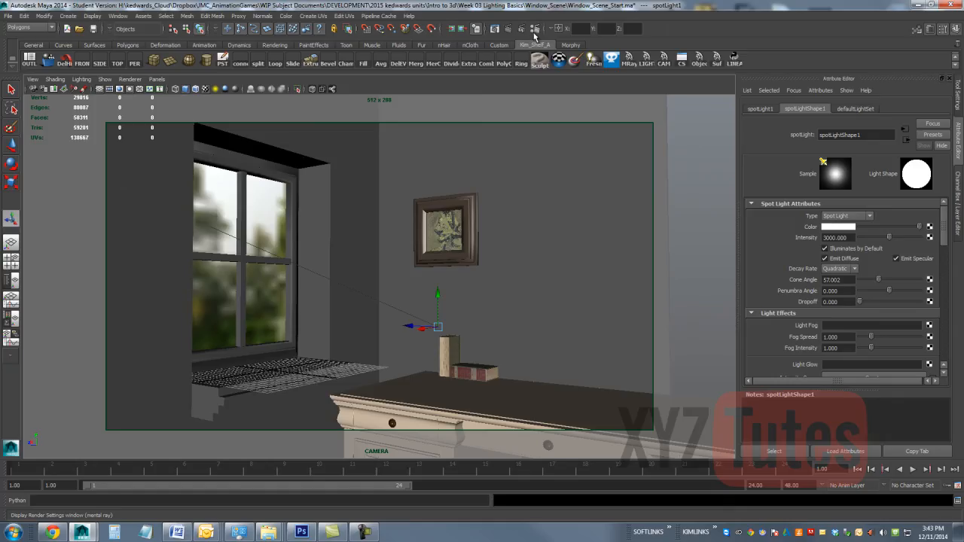
pyautogui.click(535, 30)
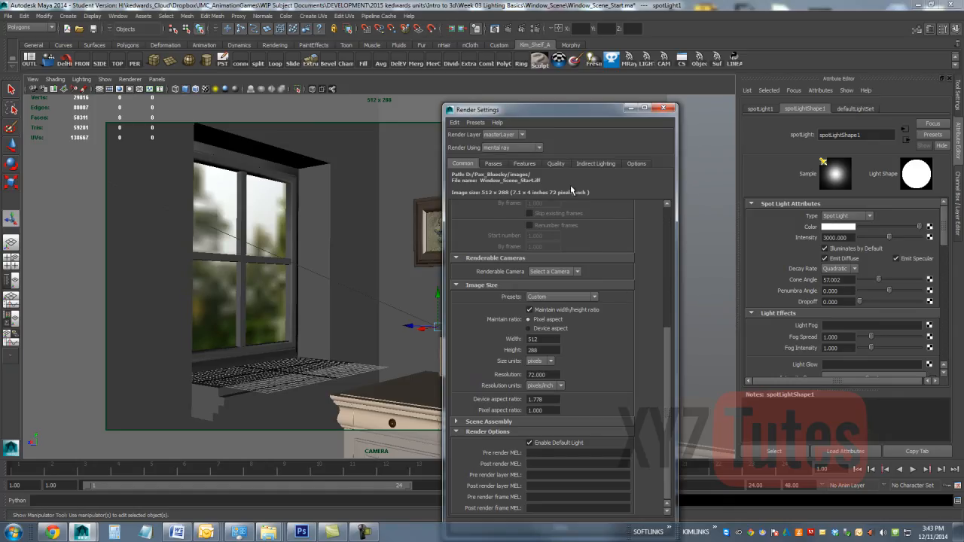
pyautogui.moveTo(669, 338); pyautogui.dragTo(684, 192)
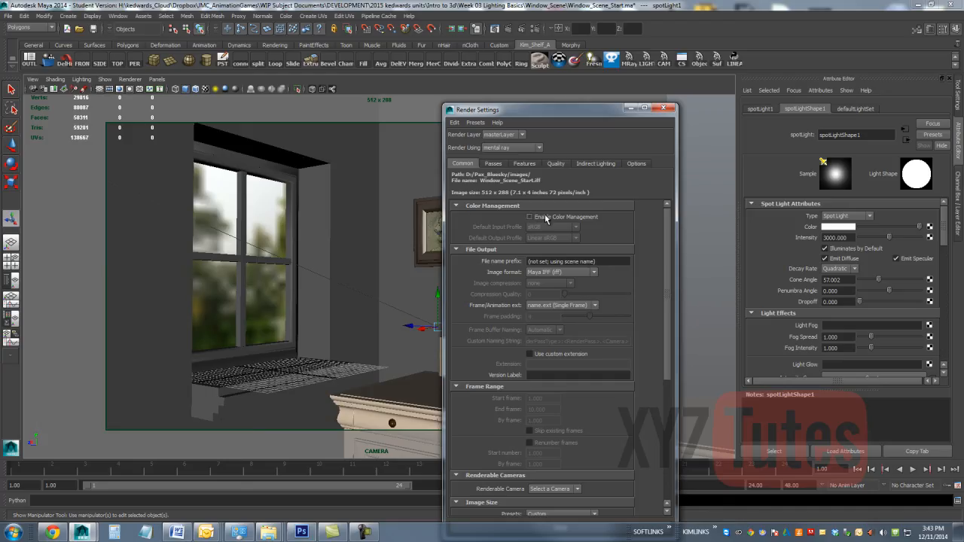
pyautogui.click(547, 217)
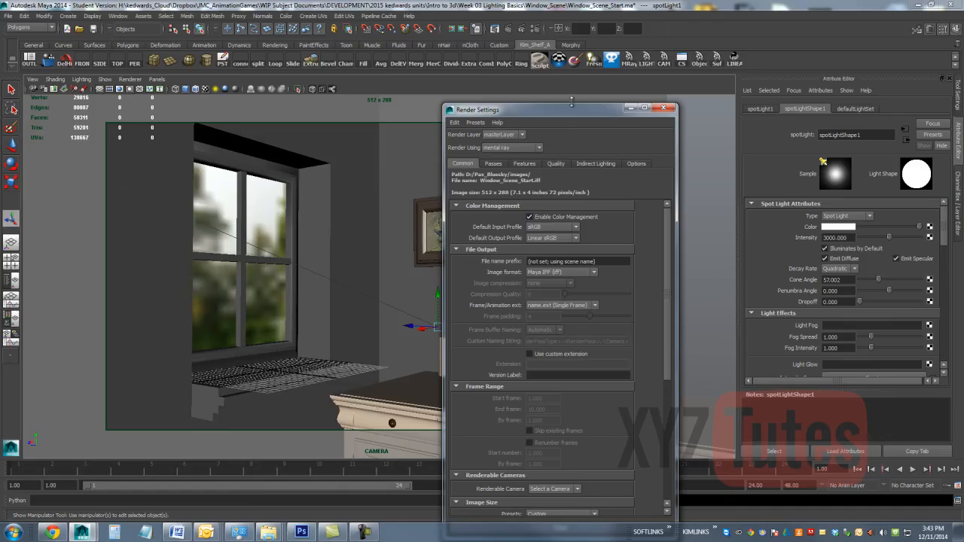
pyautogui.moveTo(561, 112); pyautogui.dragTo(628, 104)
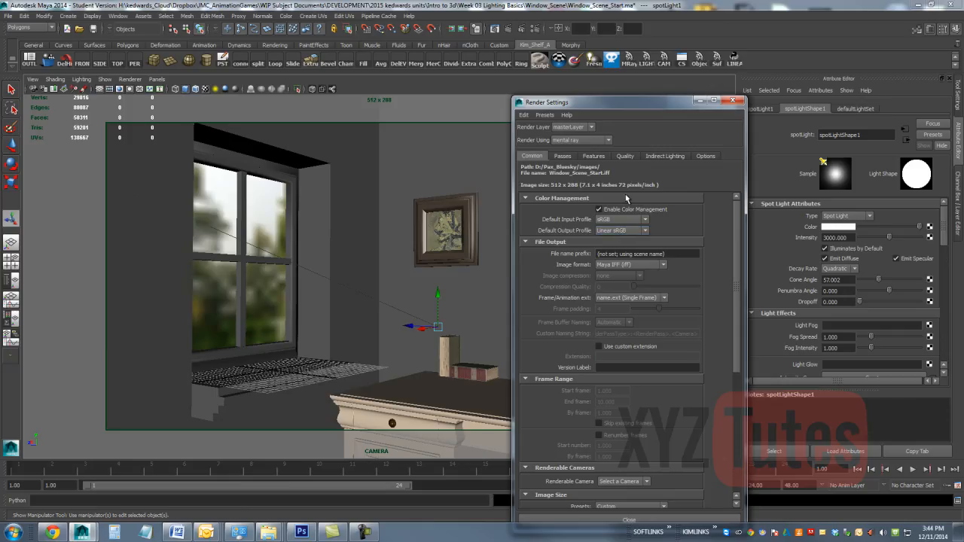
pyautogui.moveTo(633, 100); pyautogui.dragTo(585, 70)
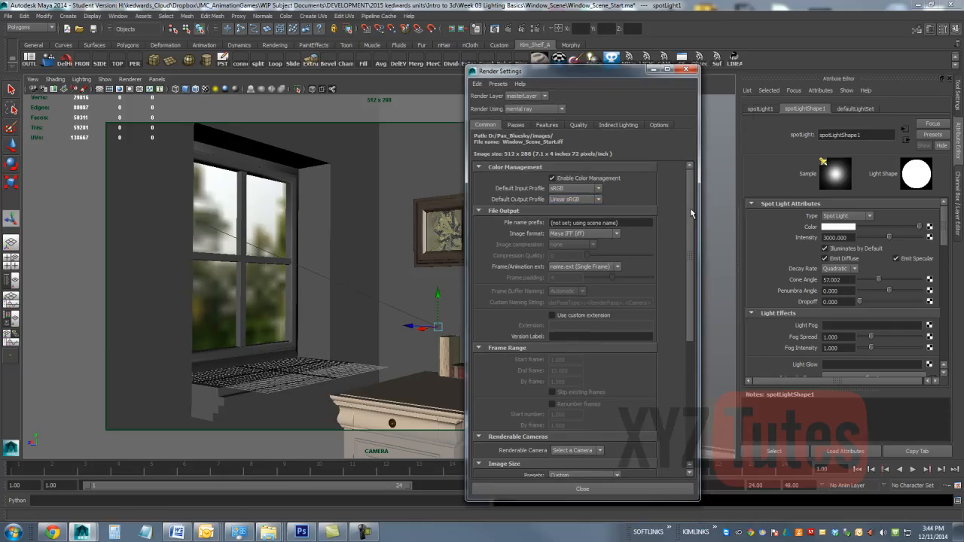
# Step: Examine the framebuffer data type choices in the mental ray quality settings
pyautogui.scroll(-5, 692, 214)
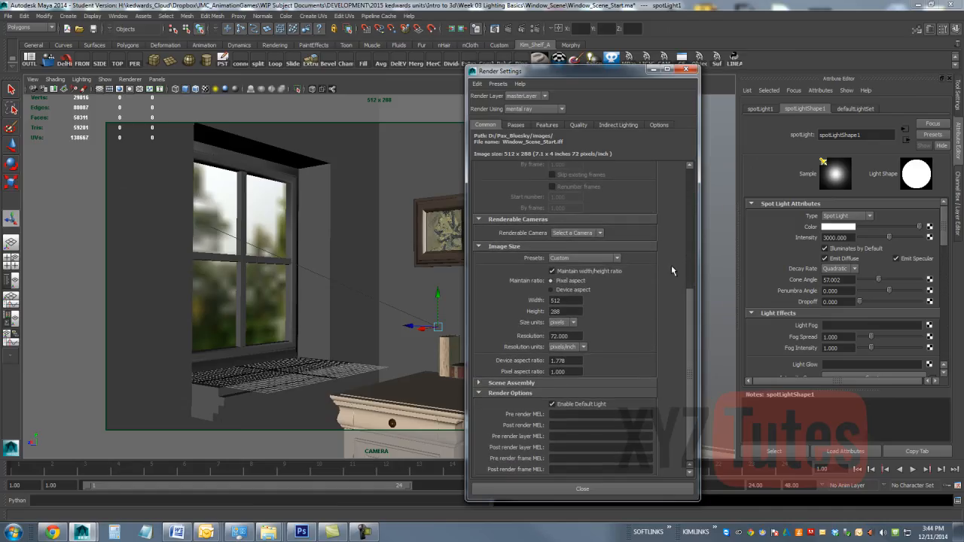
pyautogui.click(579, 125)
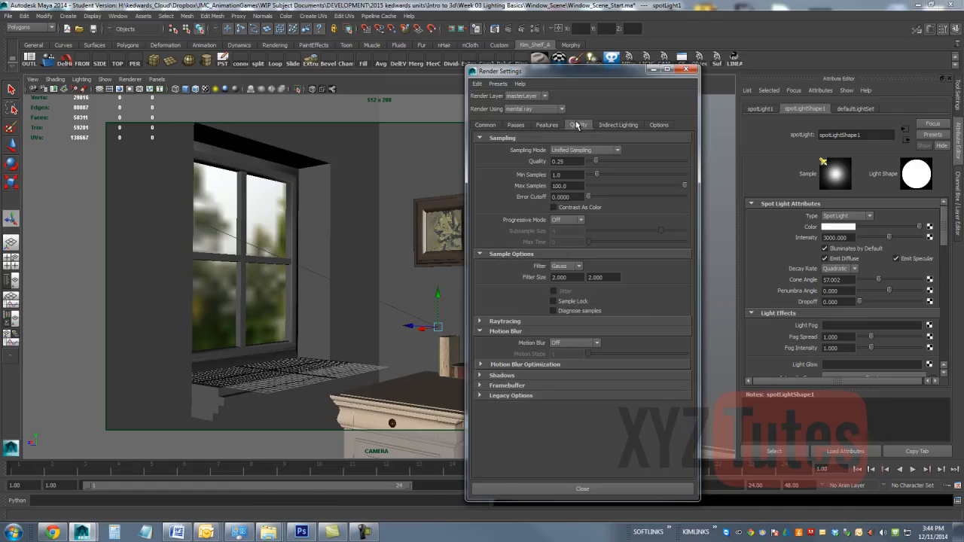
pyautogui.click(501, 386)
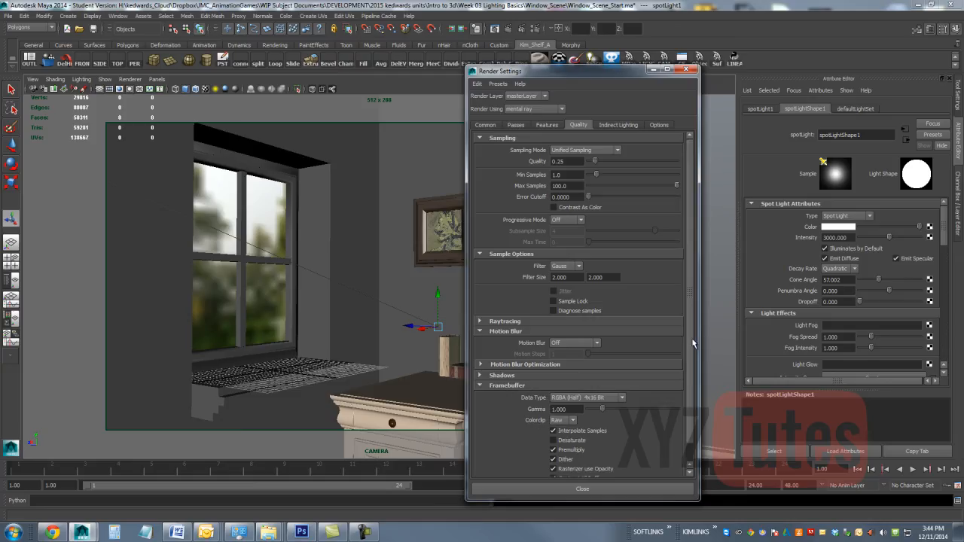
pyautogui.scroll(-1, 694, 343)
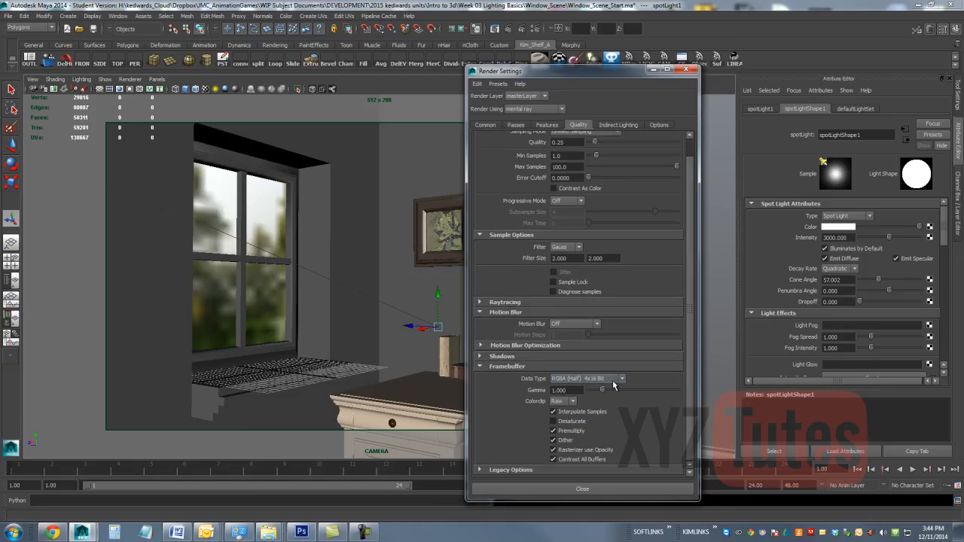
pyautogui.click(623, 378)
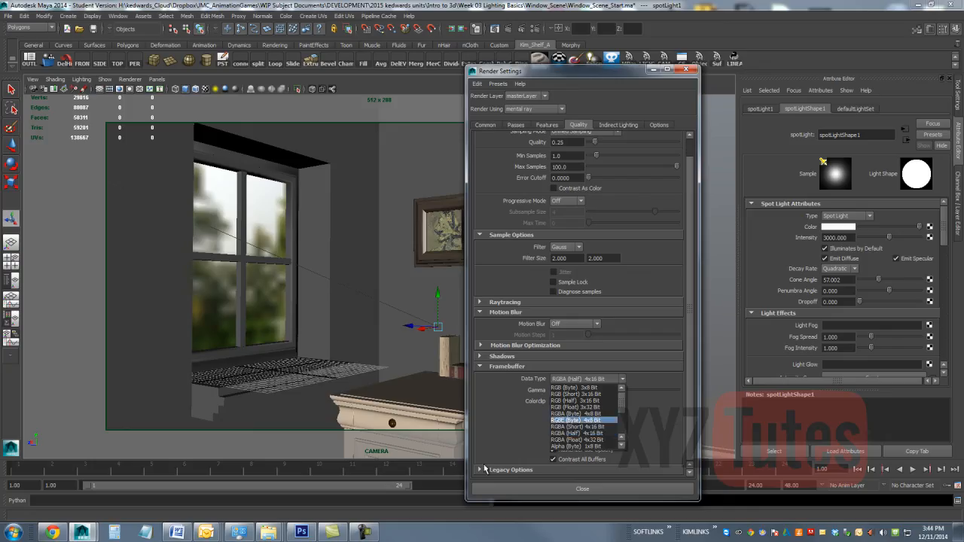
# Step: Switch to Photoshop, view the red, green and blue channels of picture_Auerbach.tga one at a time, and return to Maya
pyautogui.click(301, 532)
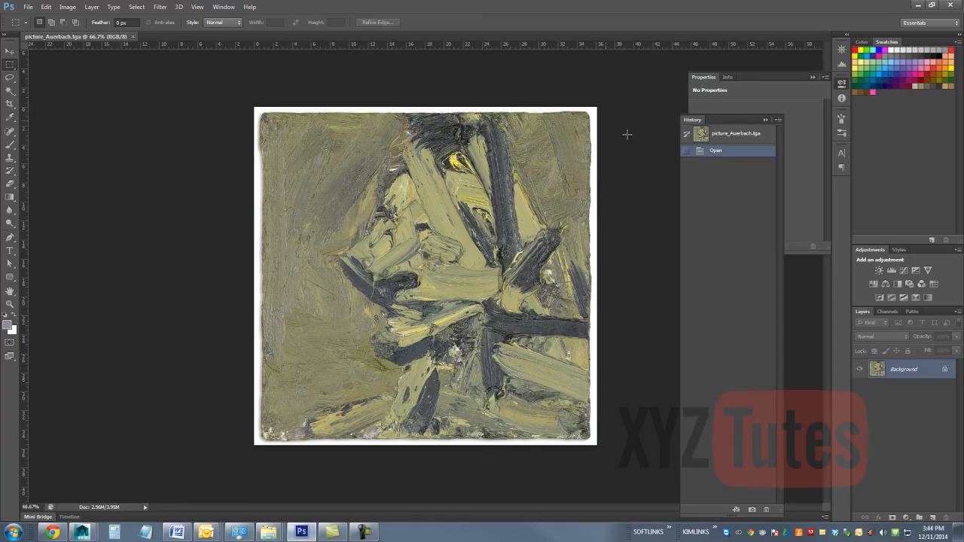
pyautogui.click(888, 311)
pyautogui.click(907, 347)
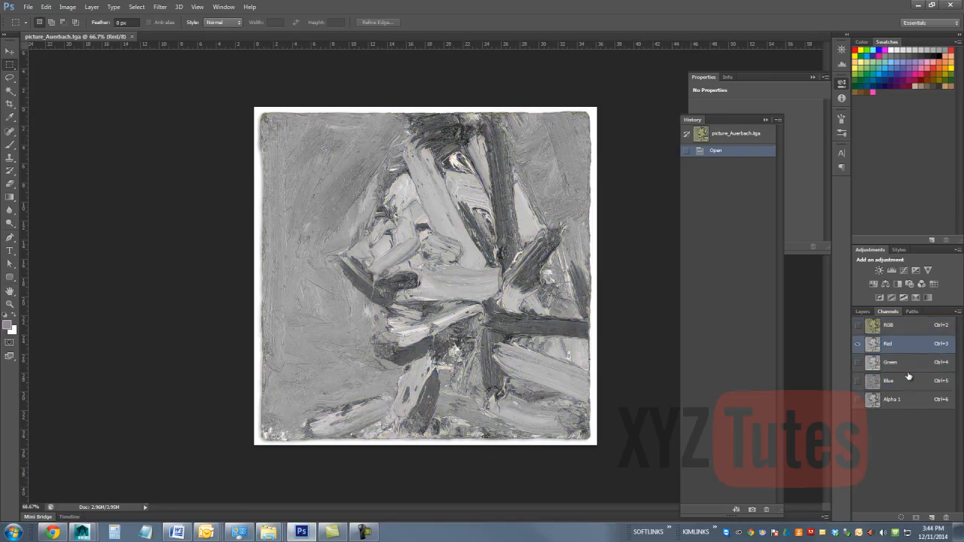
pyautogui.click(908, 364)
pyautogui.click(907, 383)
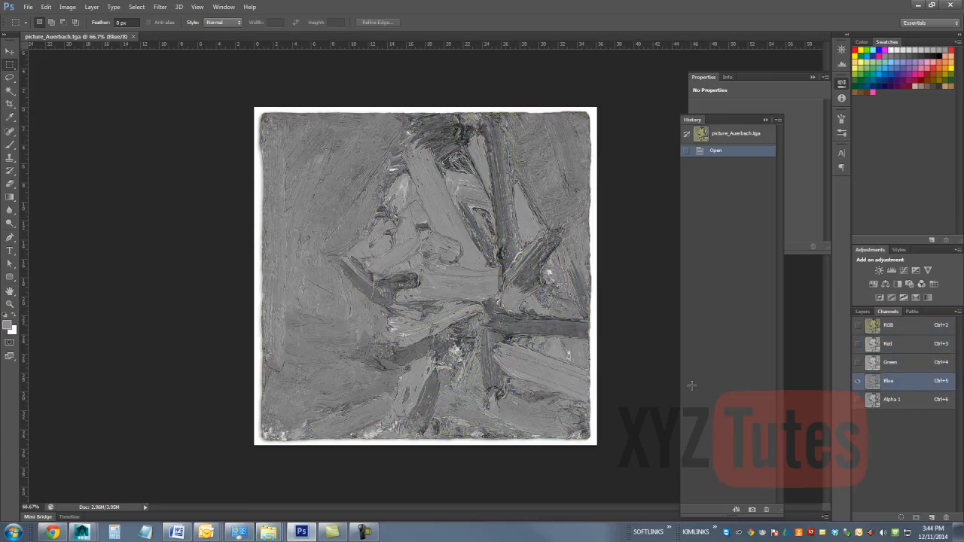
pyautogui.click(905, 368)
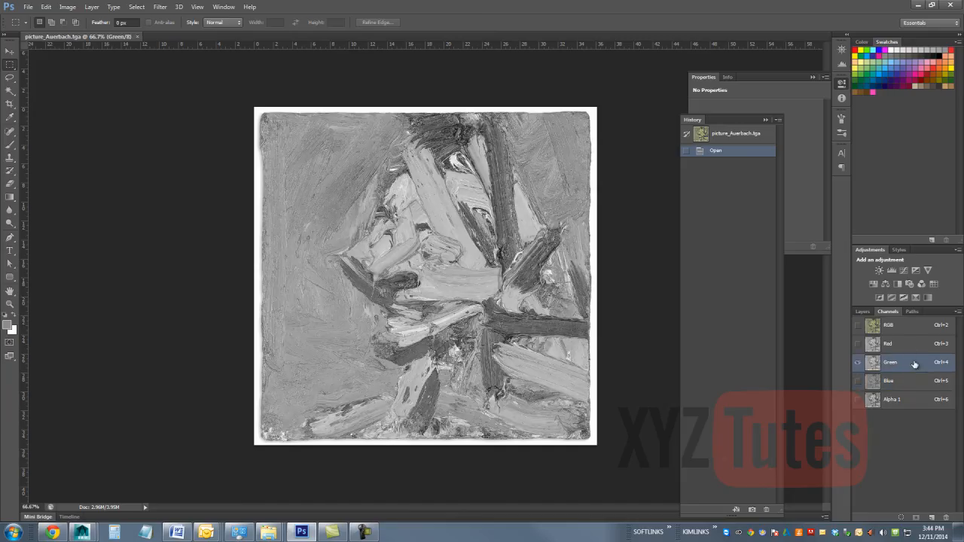
pyautogui.click(917, 349)
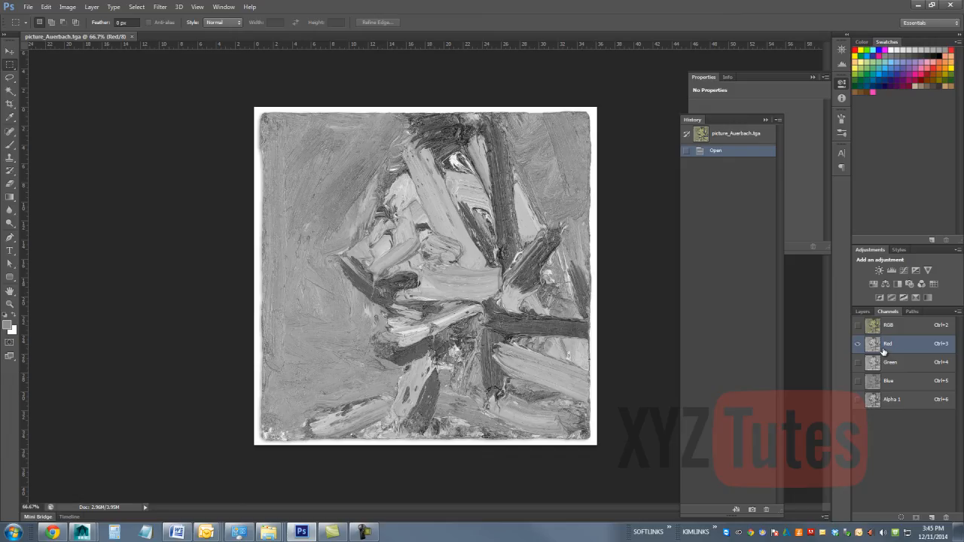
pyautogui.click(917, 5)
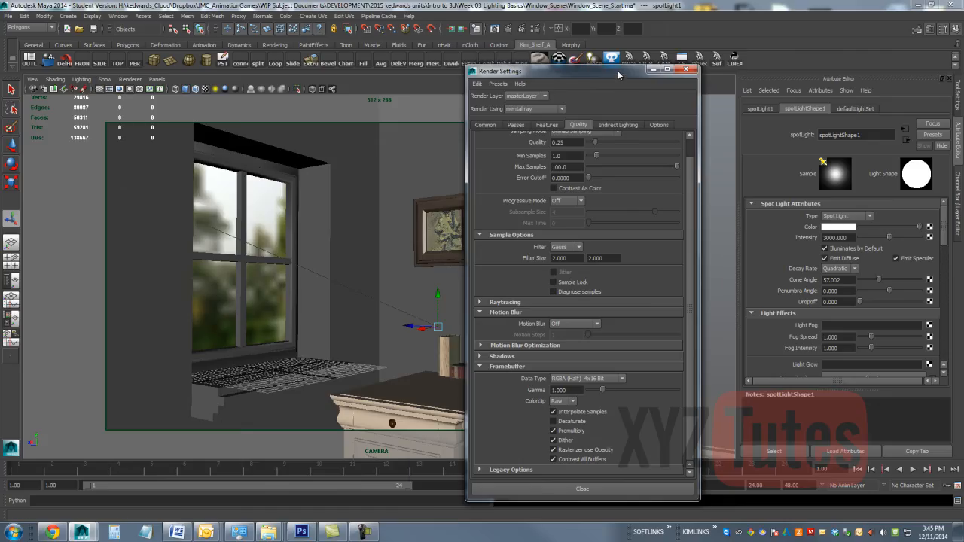
# Step: Set the render view's image color profile to Linear sRGB and restart the IPR render
pyautogui.moveTo(619, 74); pyautogui.dragTo(502, 177)
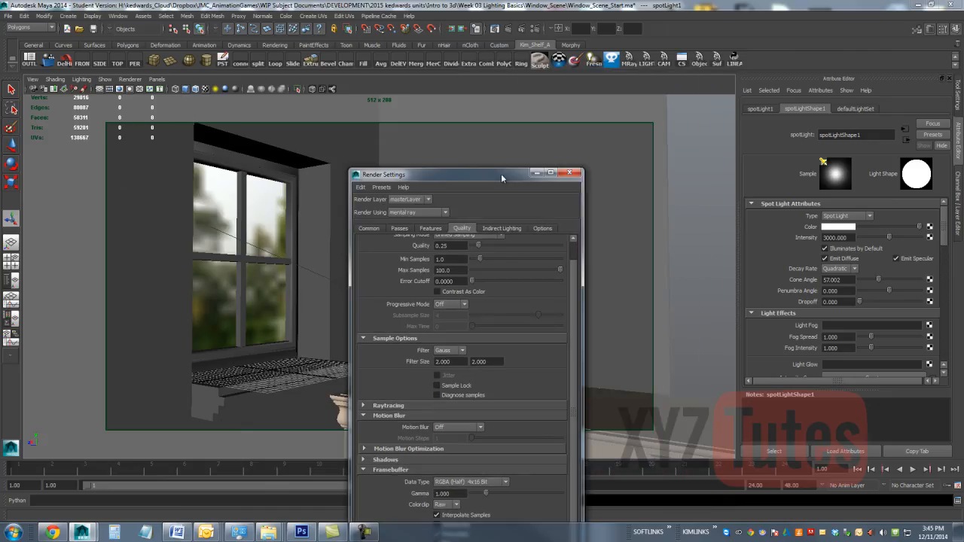
pyautogui.click(496, 30)
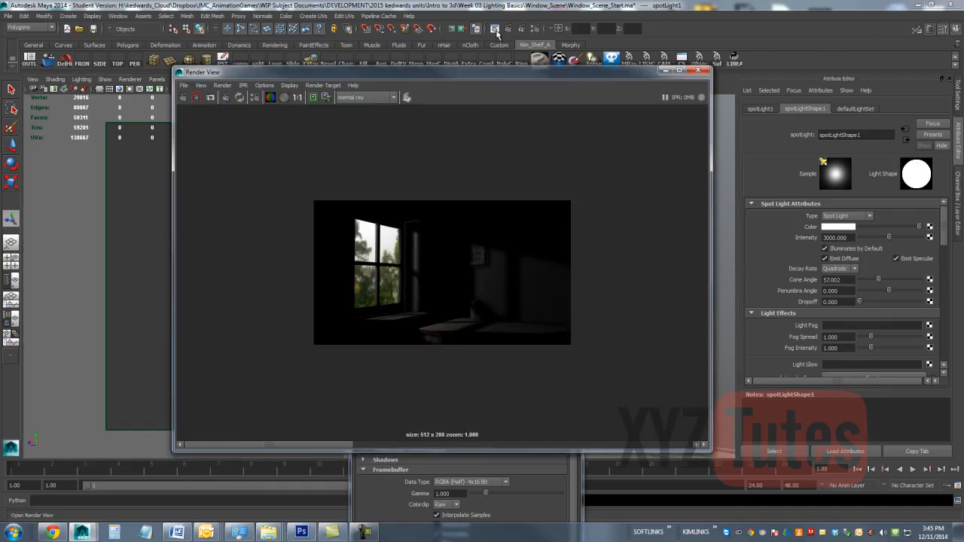
pyautogui.click(266, 85)
pyautogui.moveTo(287, 87)
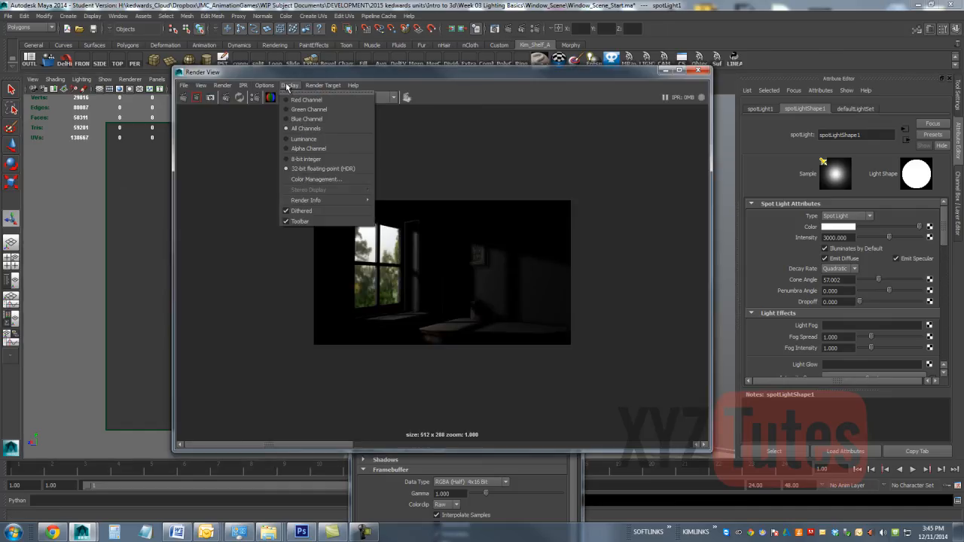
pyautogui.click(305, 179)
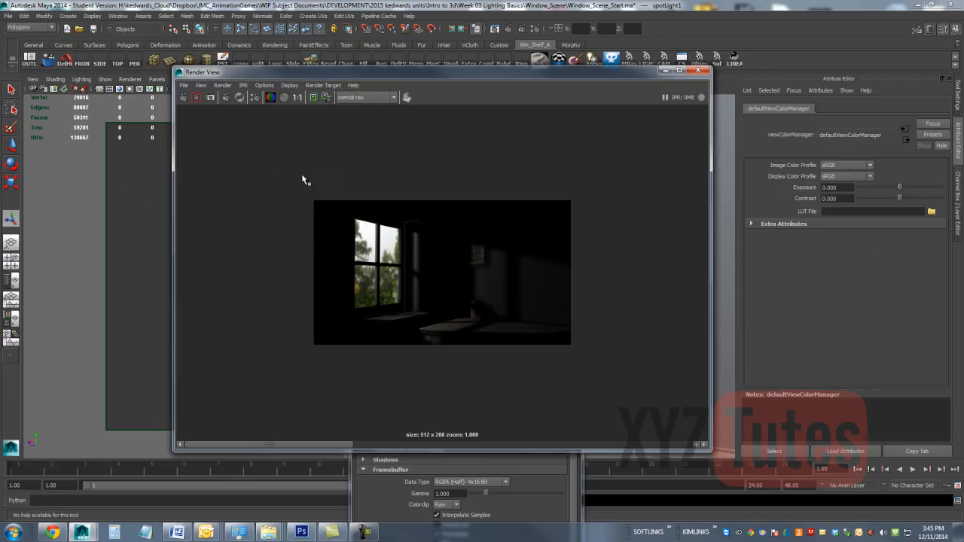
pyautogui.click(840, 166)
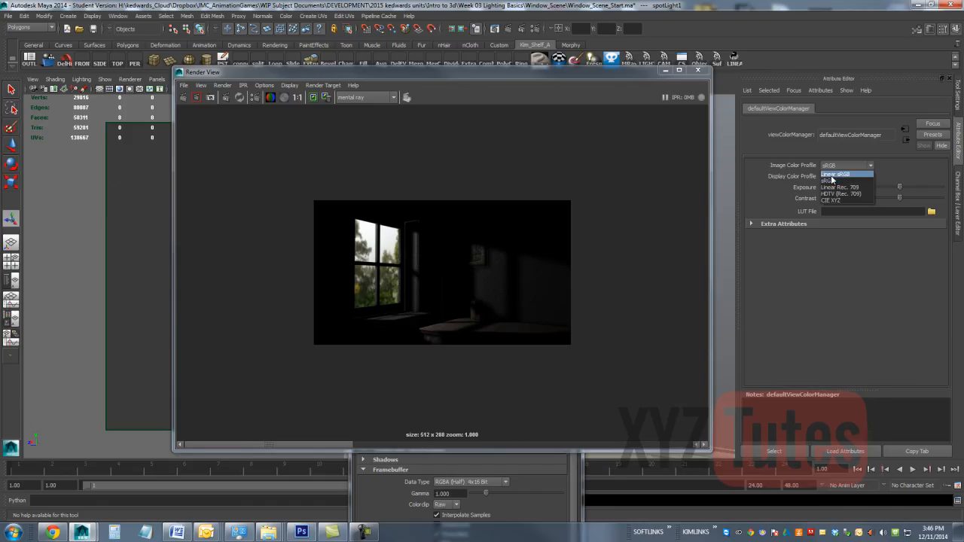
pyautogui.click(833, 175)
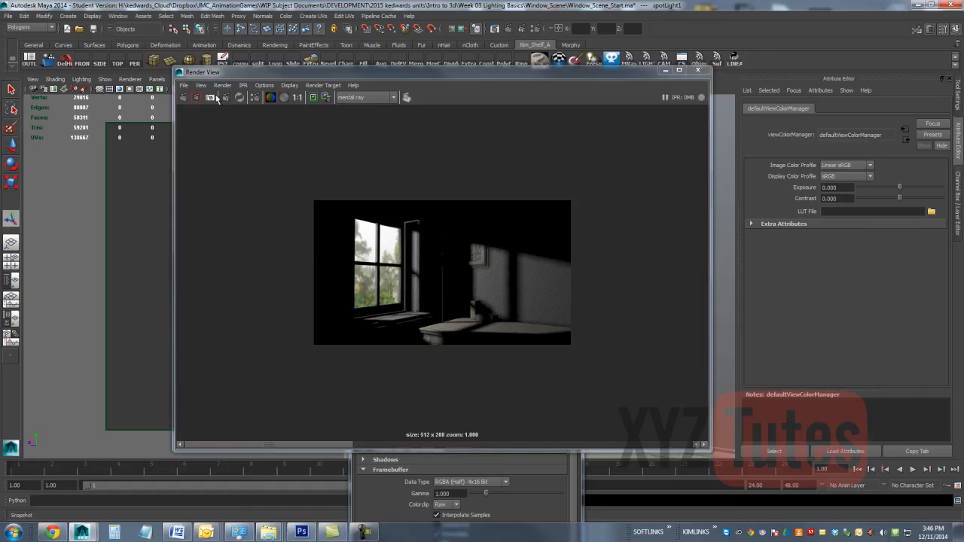
pyautogui.click(240, 97)
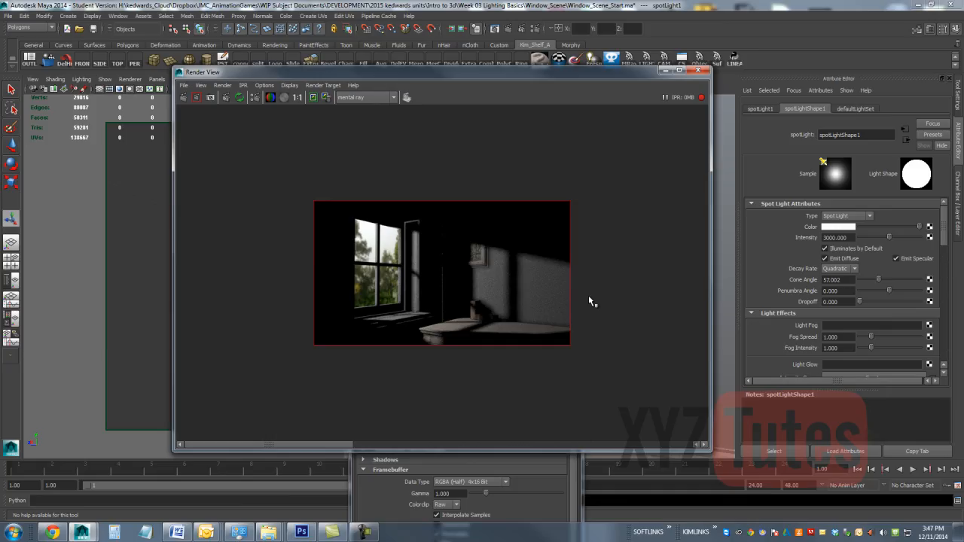
# Step: Bring up the indirect lighting render settings and place them beside the rendered image
pyautogui.click(536, 30)
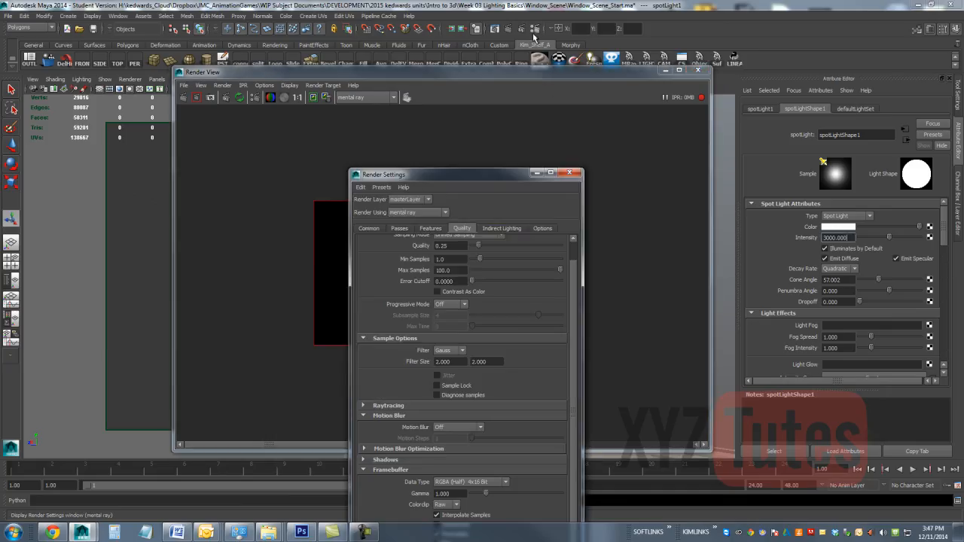
pyautogui.click(507, 226)
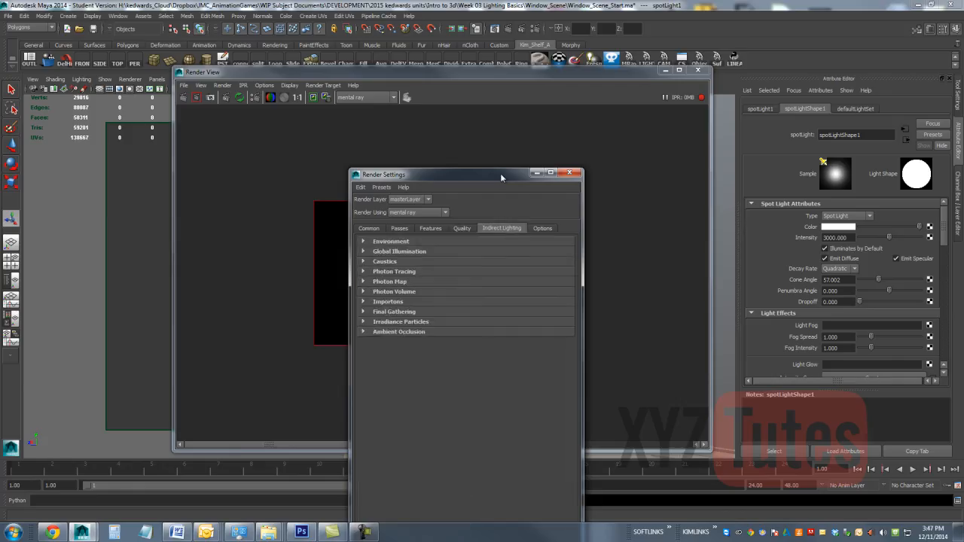
pyautogui.moveTo(500, 174); pyautogui.dragTo(801, 111)
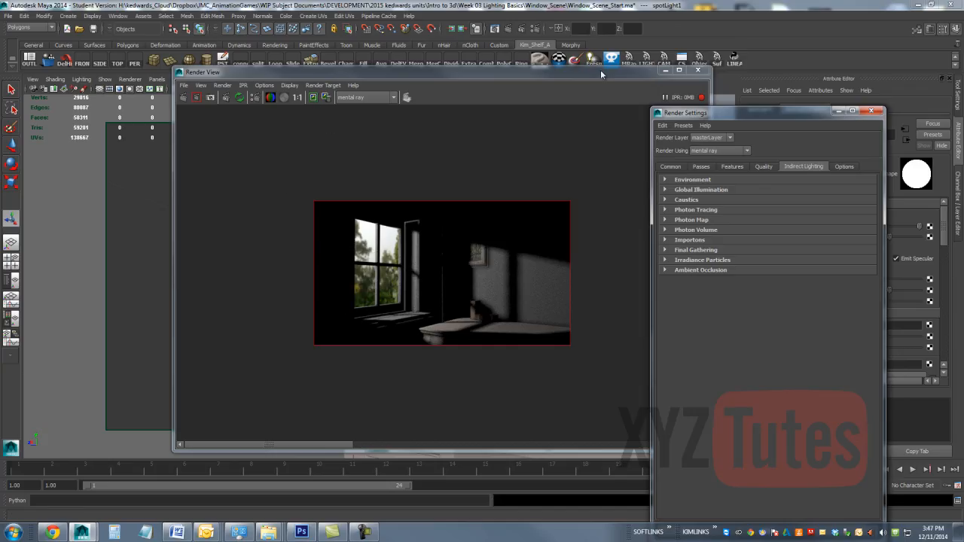
# Step: Stop the IPR render and keep the current image in the render view for comparison
pyautogui.click(702, 97)
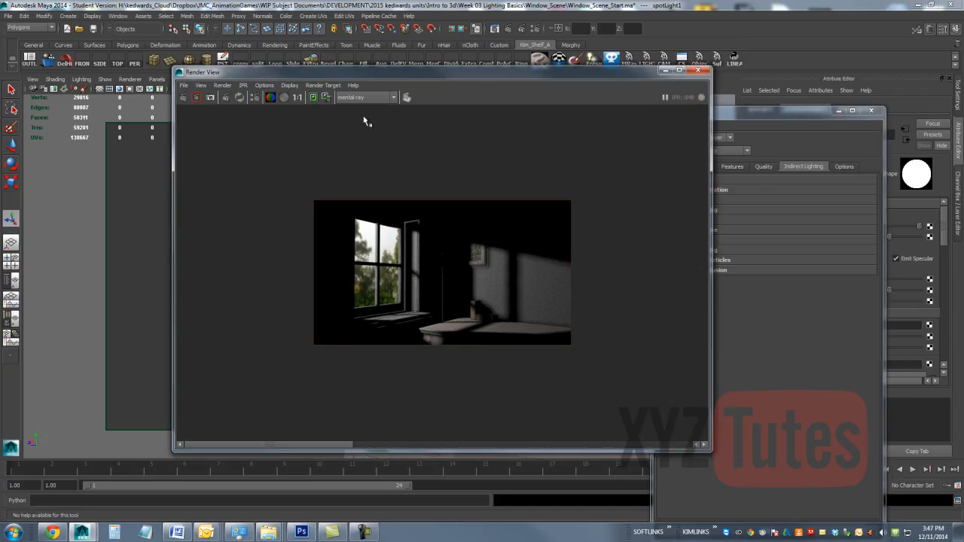
pyautogui.click(317, 98)
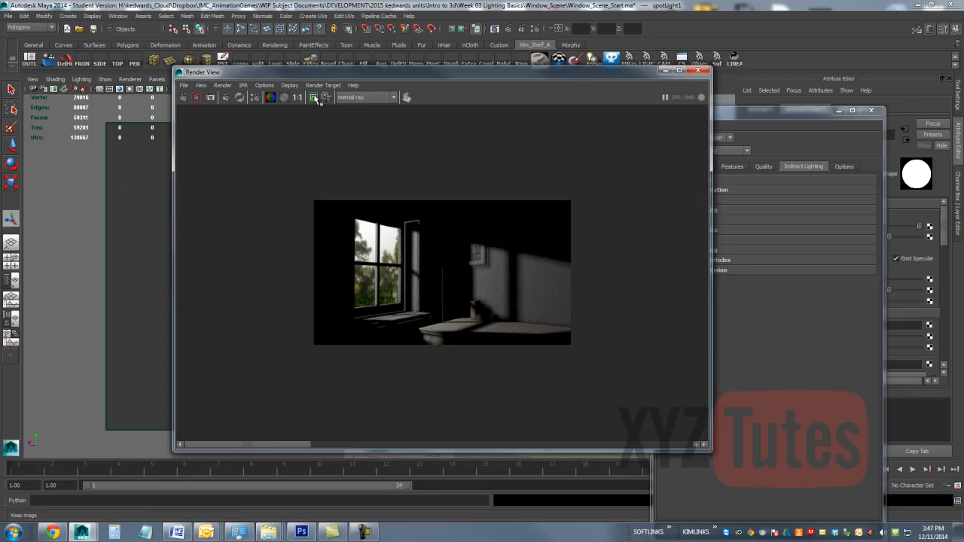
pyautogui.moveTo(275, 444); pyautogui.dragTo(305, 446)
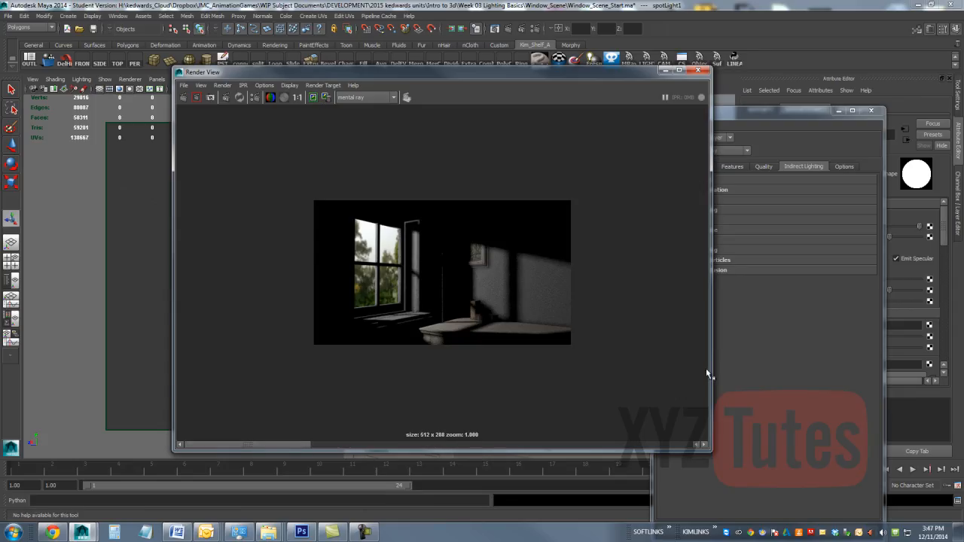
# Step: Enable Final Gathering in the indirect lighting settings and start a new IPR render over the full CAMERA frame
pyautogui.click(762, 343)
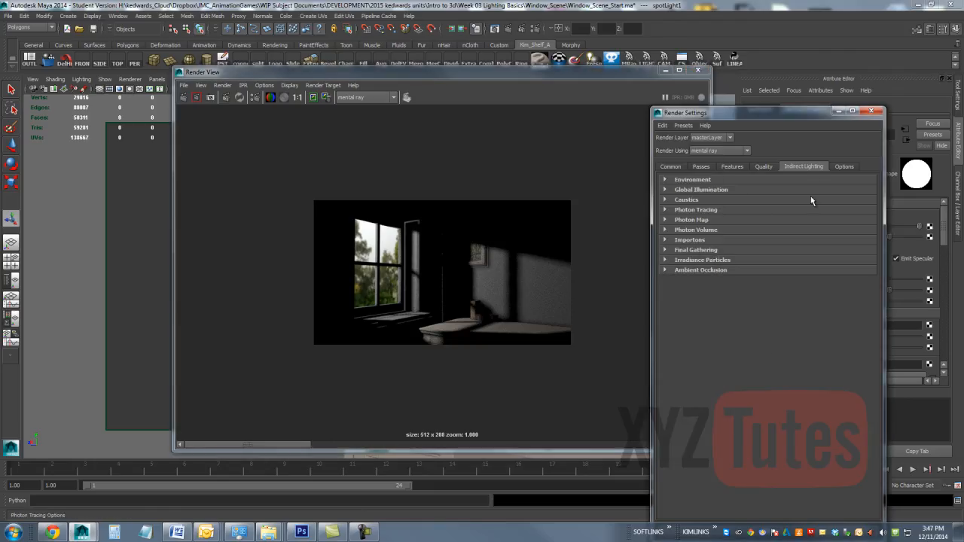
pyautogui.click(703, 251)
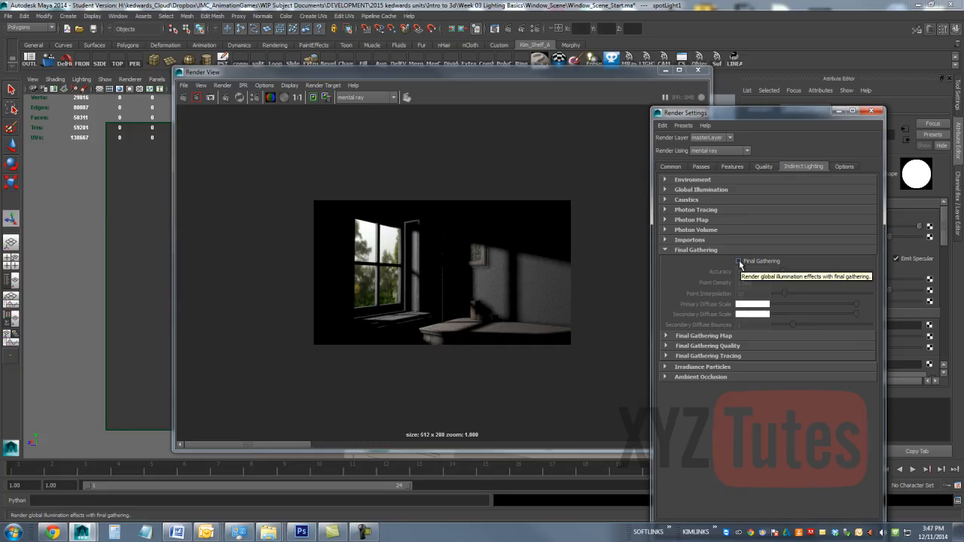
pyautogui.click(739, 261)
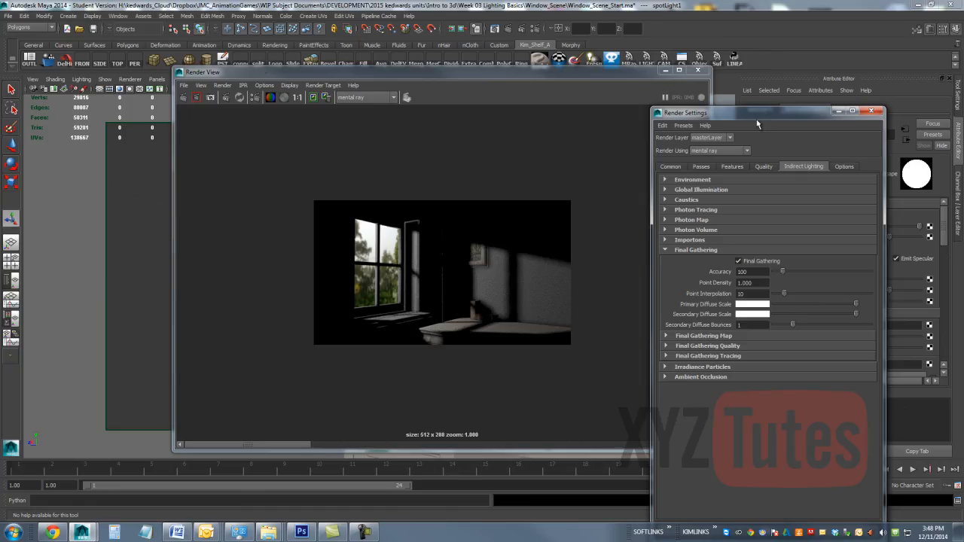
pyautogui.click(228, 98)
pyautogui.click(228, 98)
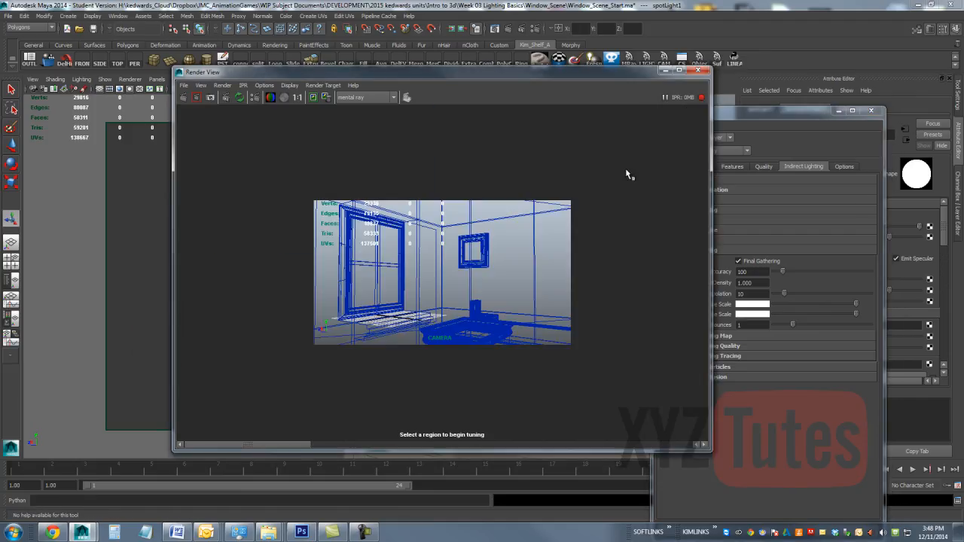
pyautogui.moveTo(625, 171); pyautogui.dragTo(273, 387)
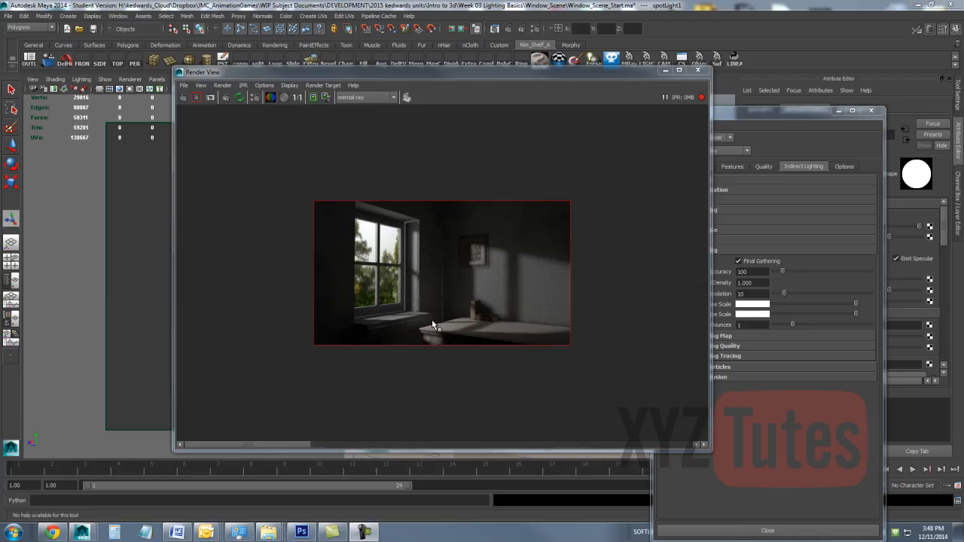
# Step: Move the render window clear of the render settings, turn off Final Gathering, and close the render window
pyautogui.click(277, 445)
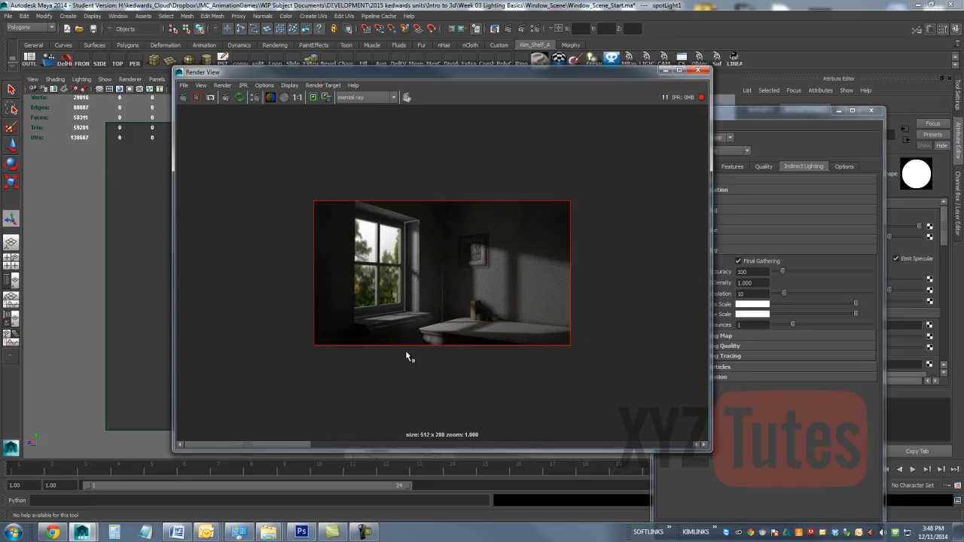
pyautogui.moveTo(322, 445); pyautogui.dragTo(290, 437)
pyautogui.moveTo(542, 68); pyautogui.dragTo(381, 76)
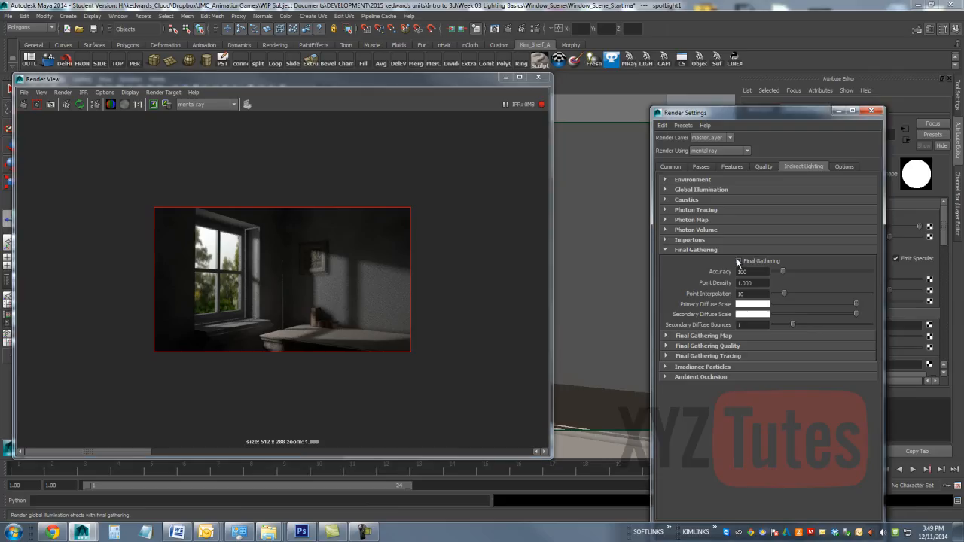
pyautogui.click(758, 261)
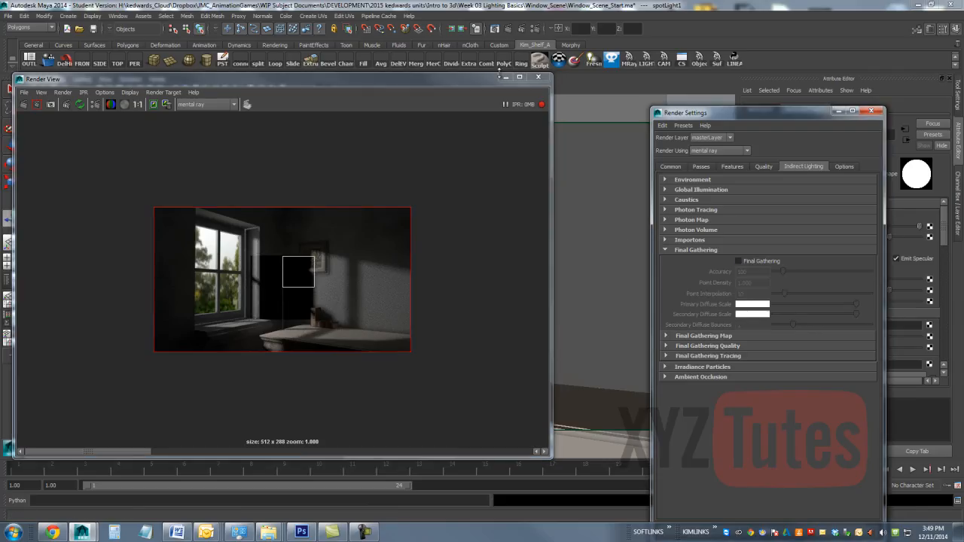
pyautogui.click(538, 78)
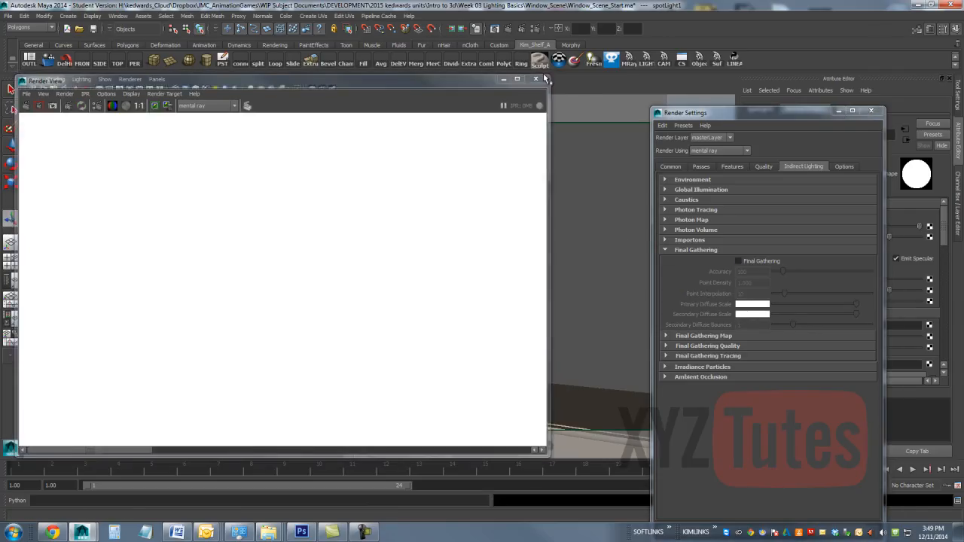
# Step: Switch the viewport to the persp camera showing the room's interior and create a point light
pyautogui.click(157, 79)
pyautogui.click(256, 96)
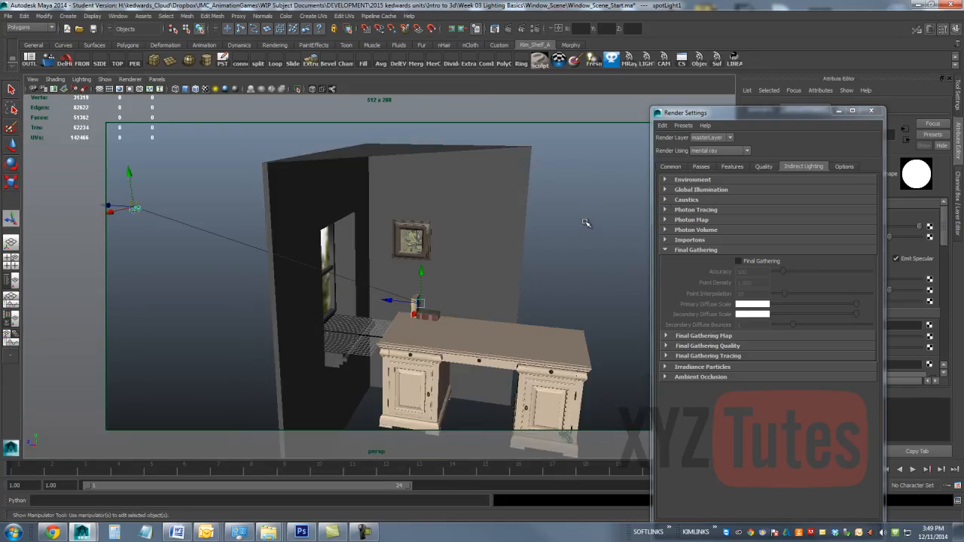
pyautogui.keyDown('alt'); pyautogui.moveTo(586, 223); pyautogui.dragTo(369, 250); pyautogui.keyUp('alt')
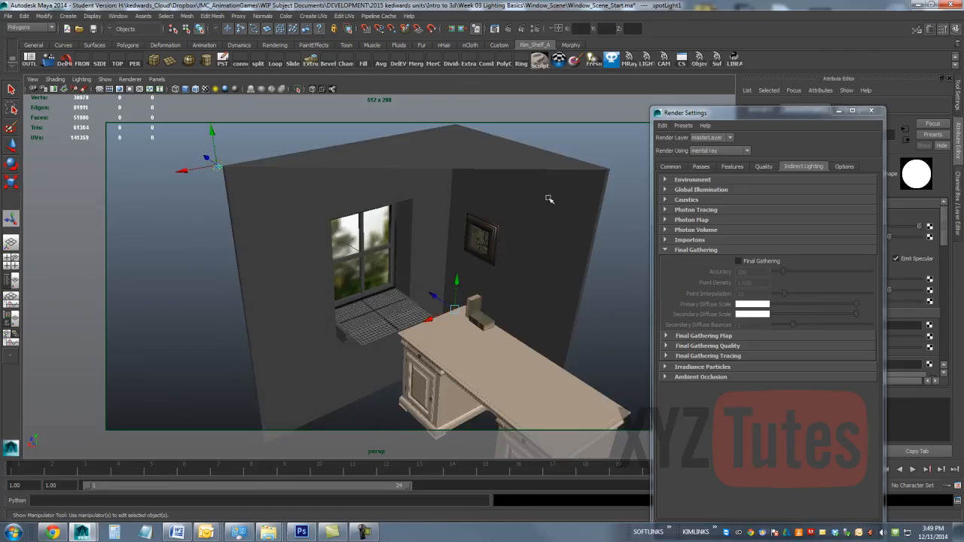
pyautogui.moveTo(713, 113); pyautogui.dragTo(765, 290)
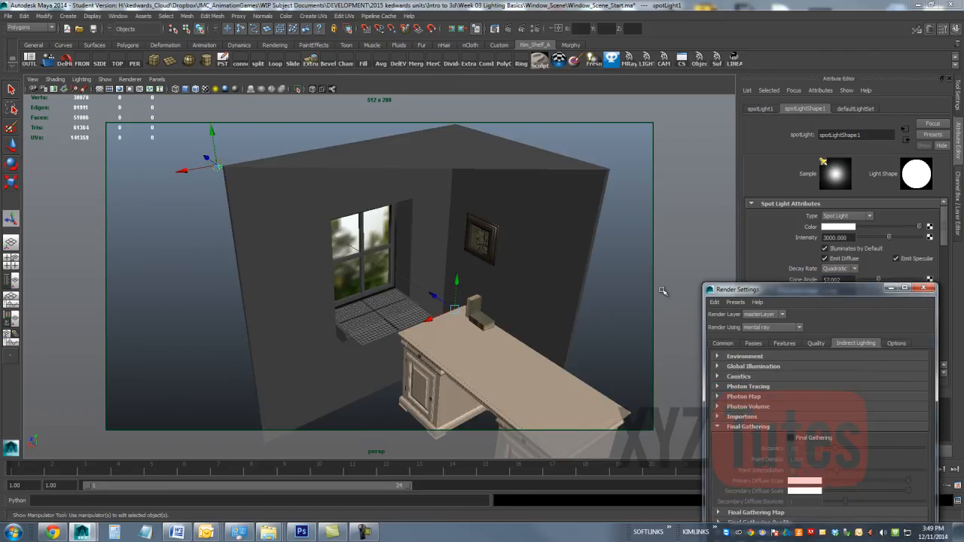
pyautogui.click(72, 16)
pyautogui.moveTo(113, 59)
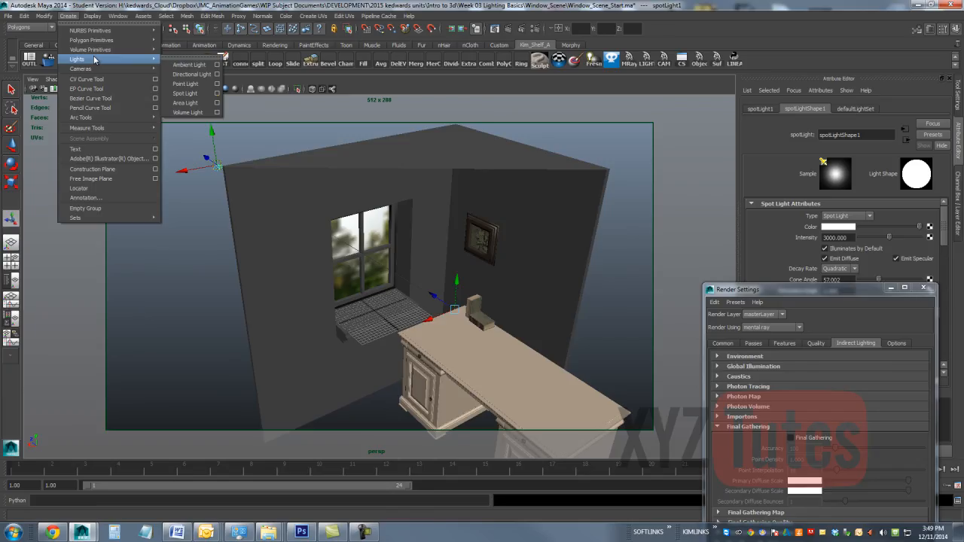
pyautogui.click(186, 83)
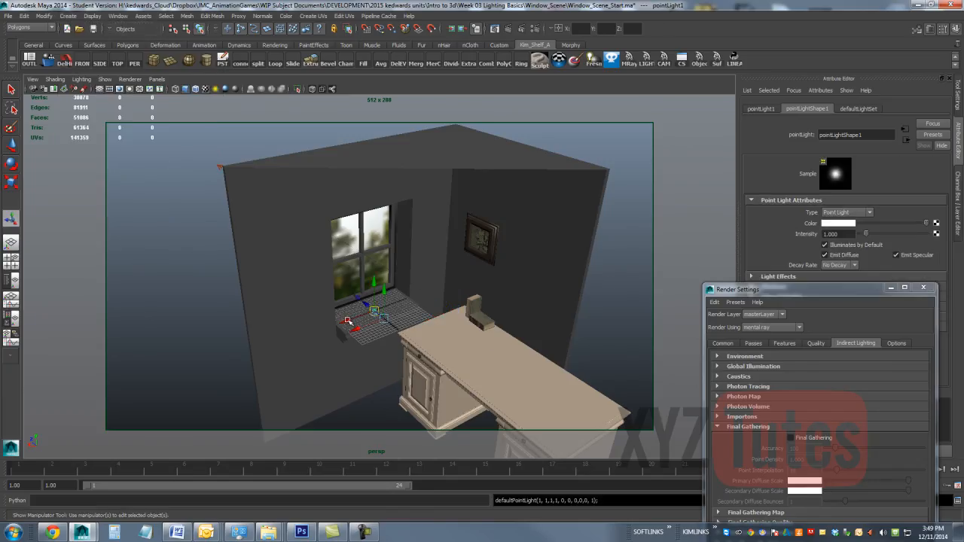
# Step: Move the point light out into the room and raise it above the far end of the desk
pyautogui.press('w')
pyautogui.keyDown('alt'); pyautogui.moveTo(251, 241); pyautogui.dragTo(555, 341); pyautogui.keyUp('alt')
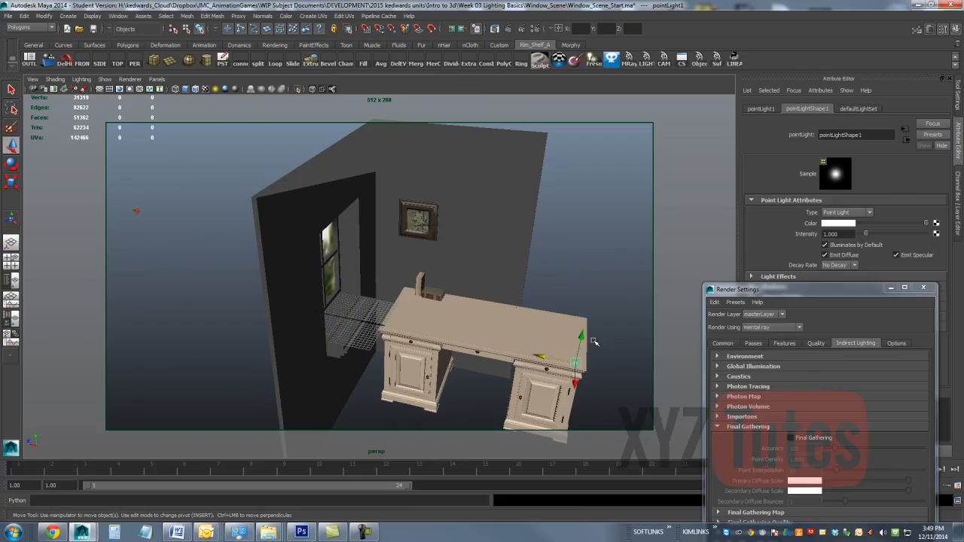
pyautogui.moveTo(580, 335); pyautogui.dragTo(604, 227)
pyautogui.keyDown('alt'); pyautogui.moveTo(541, 232); pyautogui.dragTo(712, 230); pyautogui.keyUp('alt')
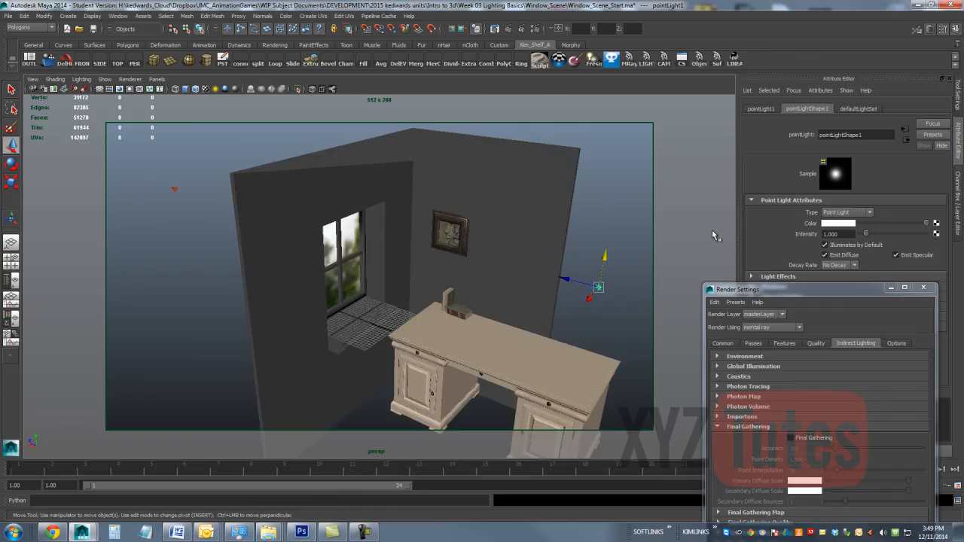
# Step: Set the point light's decay rate to Quadratic and its intensity to 250
pyautogui.click(850, 234)
pyautogui.click(852, 266)
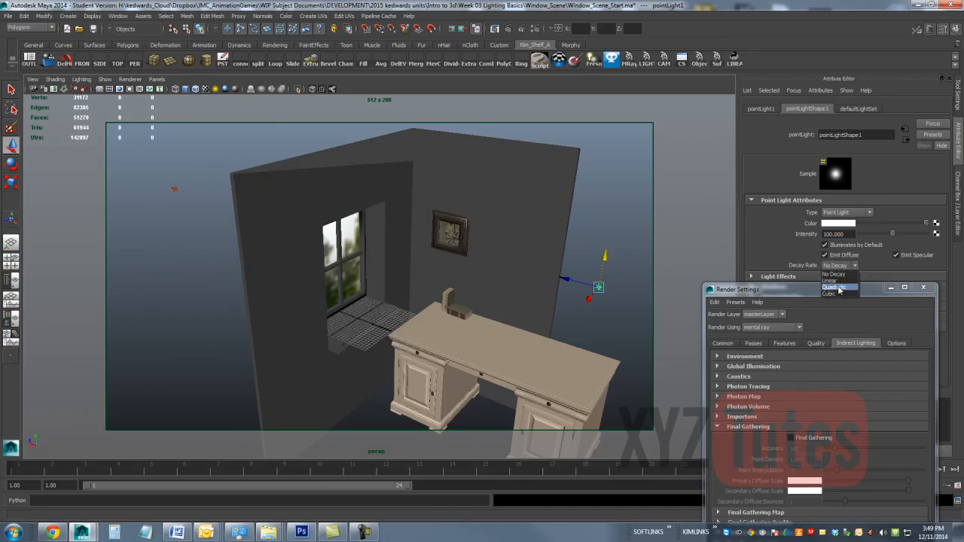
pyautogui.click(841, 284)
pyautogui.click(847, 235)
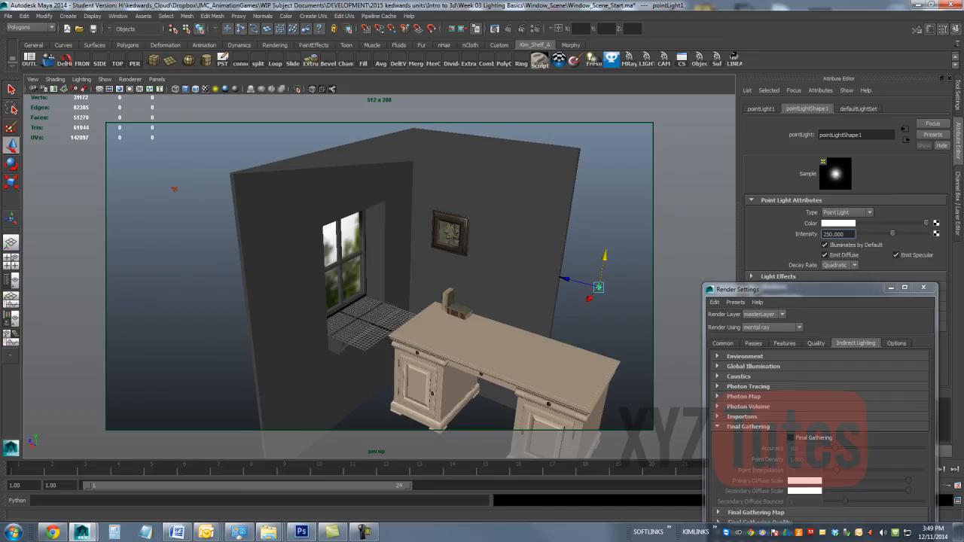
# Step: Turn off Illuminates by Default for spotLight1 and start an IPR render of the perspective view, keeping the light attributes uncovered
pyautogui.click(118, 15)
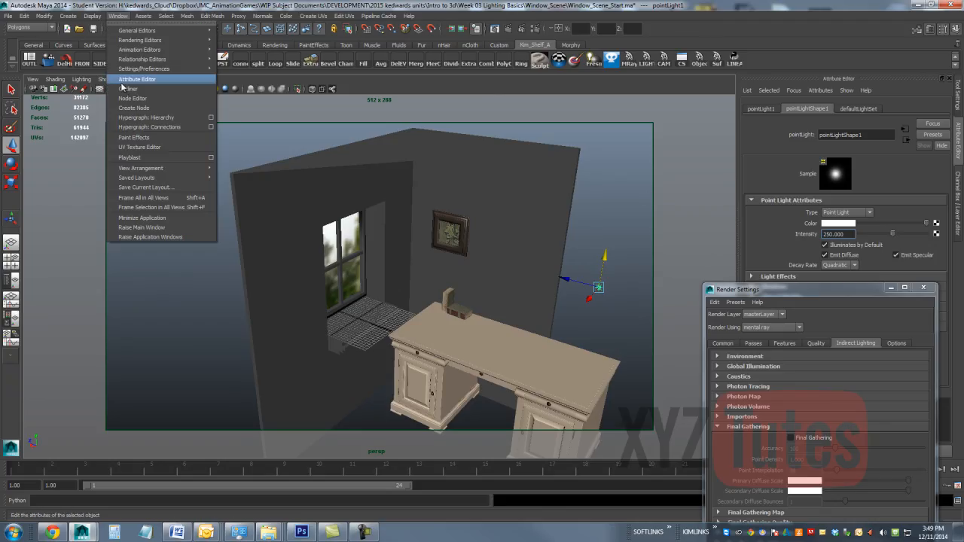
pyautogui.click(122, 88)
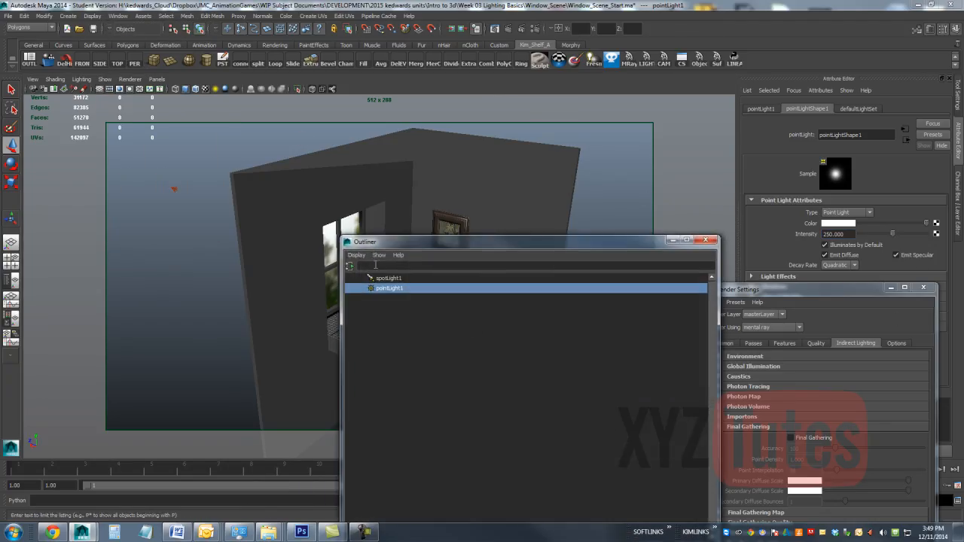
pyautogui.click(380, 278)
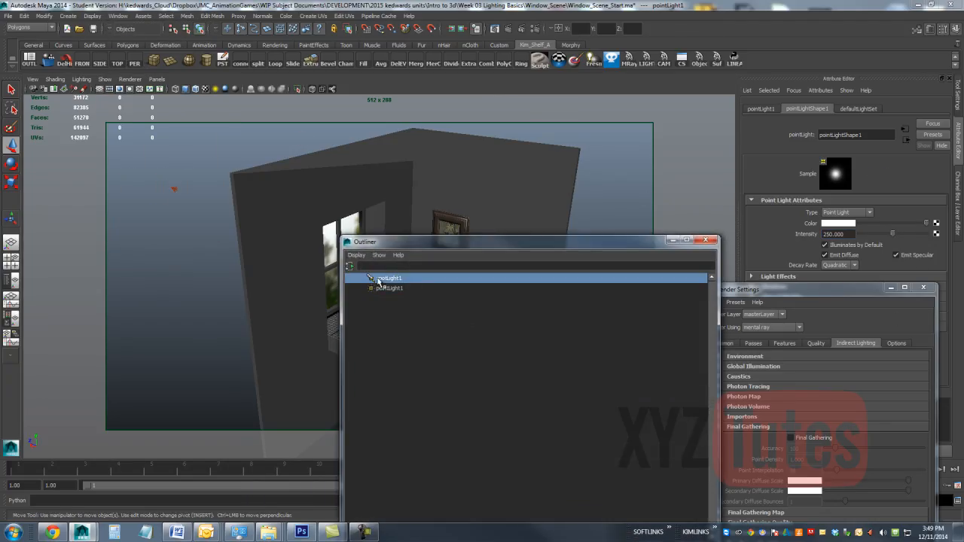
pyautogui.click(843, 253)
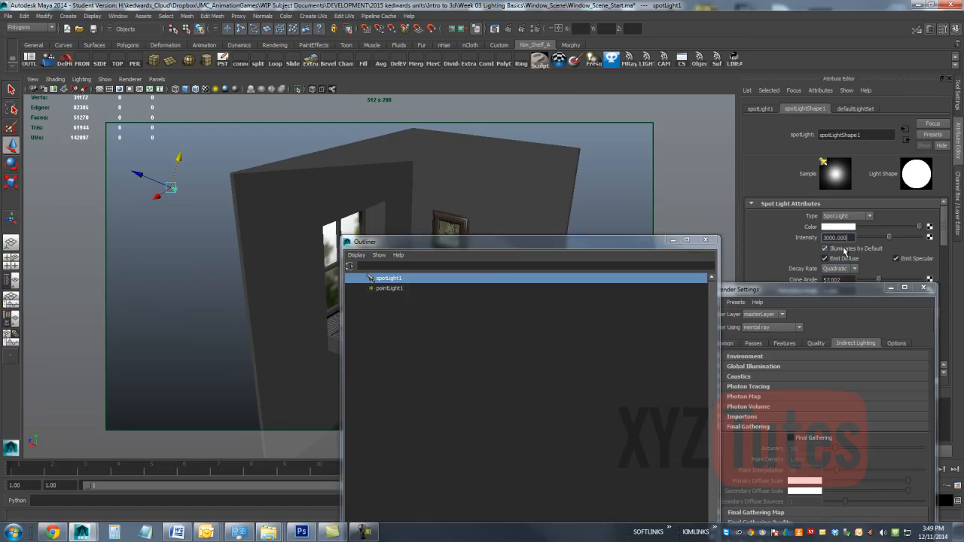
pyautogui.click(522, 30)
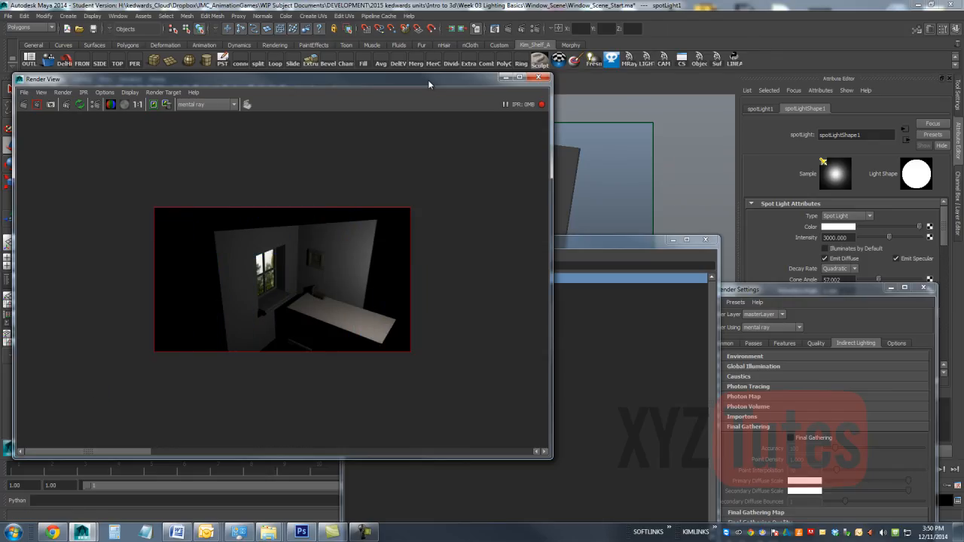
pyautogui.moveTo(428, 80); pyautogui.dragTo(365, 82)
# Step: Give the spot light a warm orange color with hue 40.236, saturation 0.466 and value 0.863, and refresh the IPR render
pyautogui.click(851, 228)
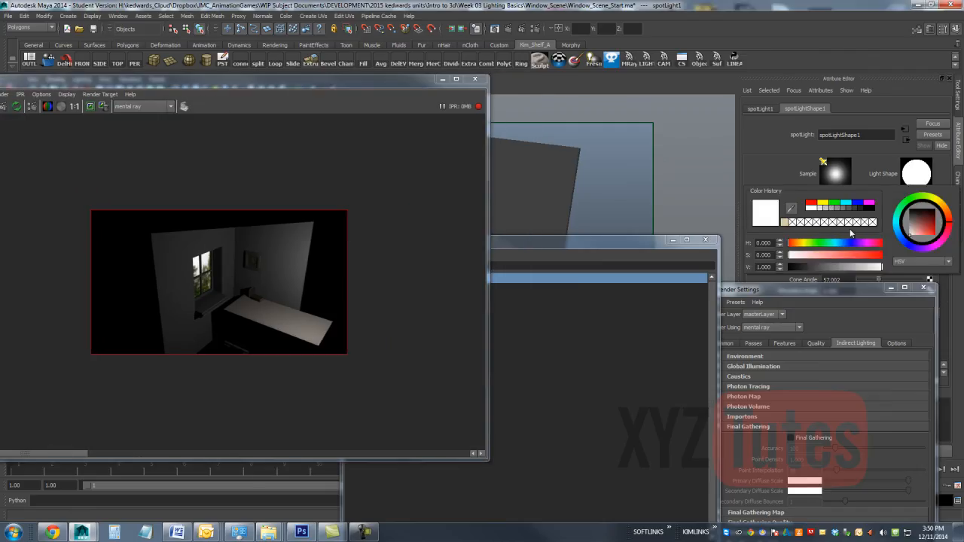
pyautogui.click(782, 223)
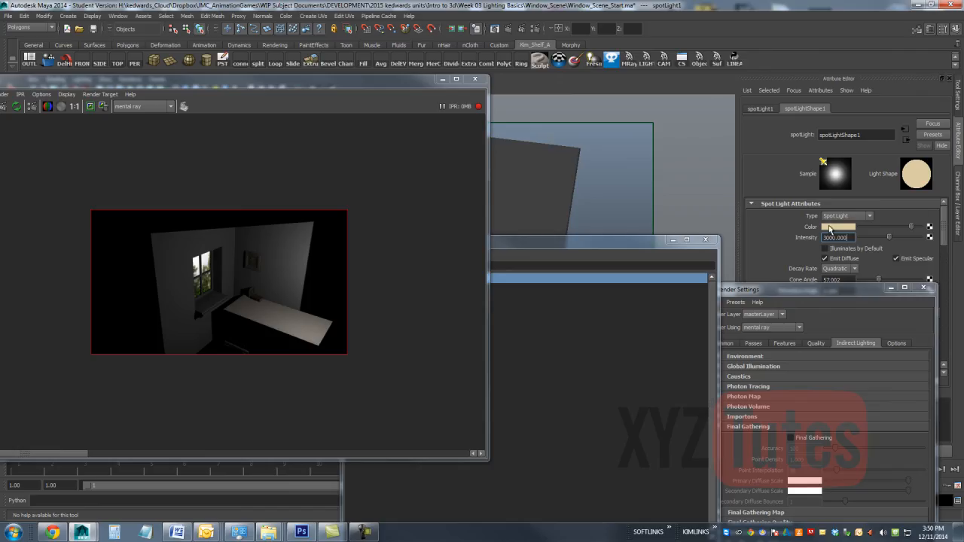
pyautogui.click(861, 226)
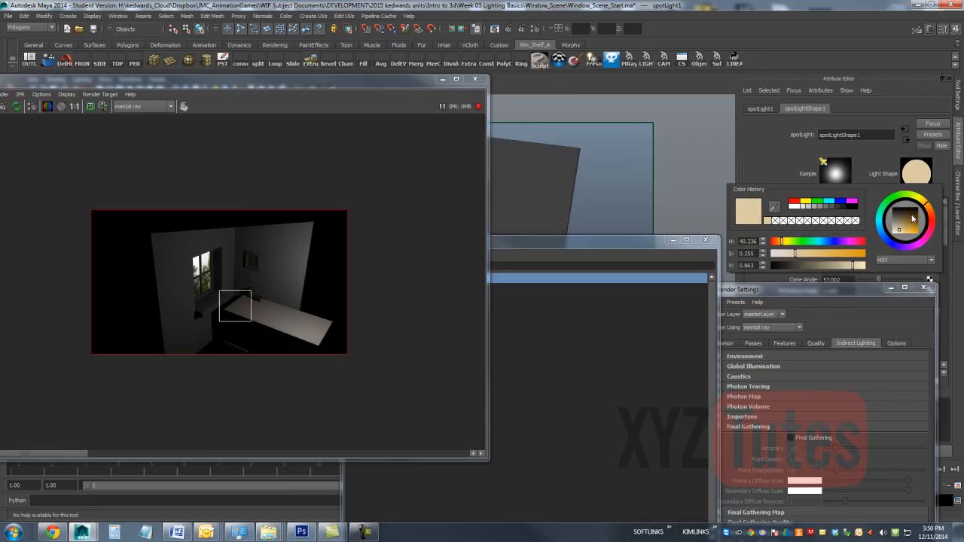
pyautogui.click(808, 254)
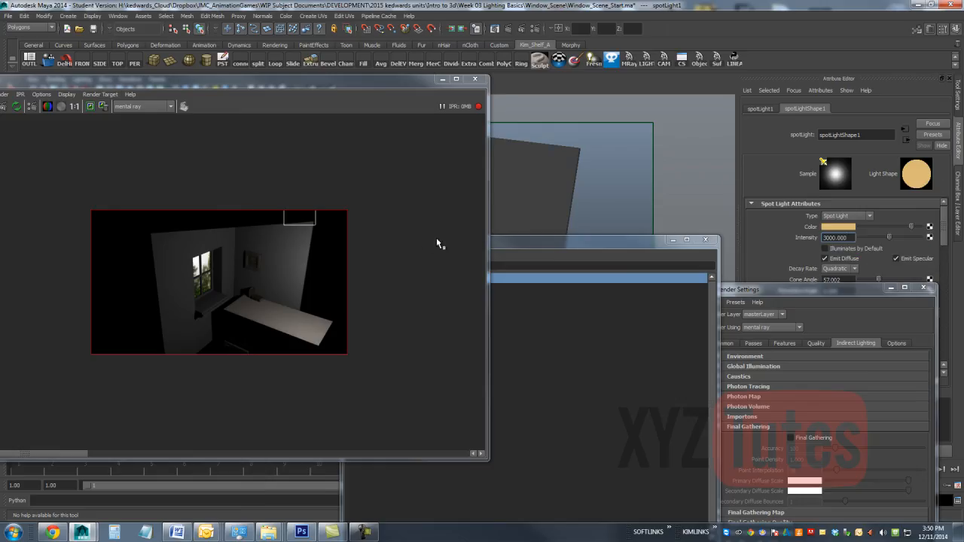
pyautogui.click(16, 106)
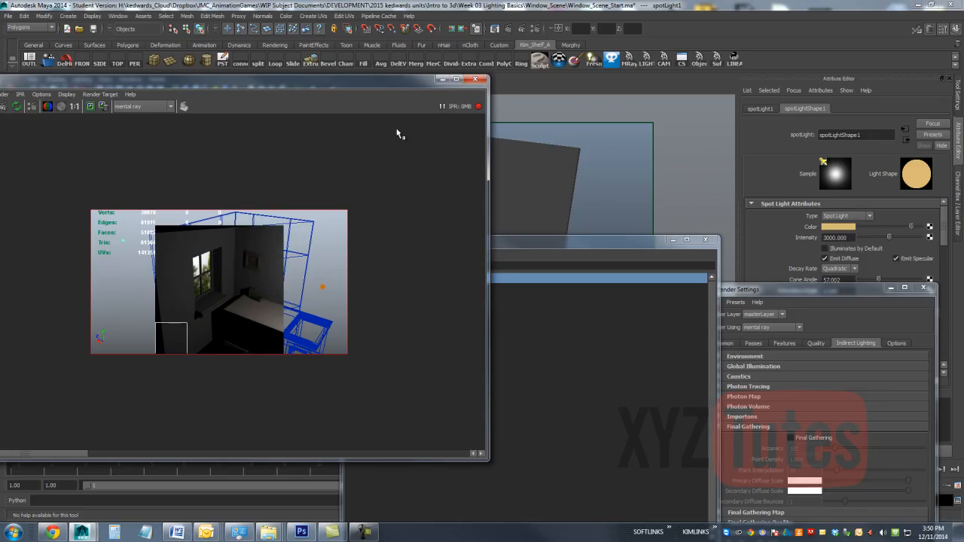
pyautogui.moveTo(391, 80); pyautogui.dragTo(297, 98)
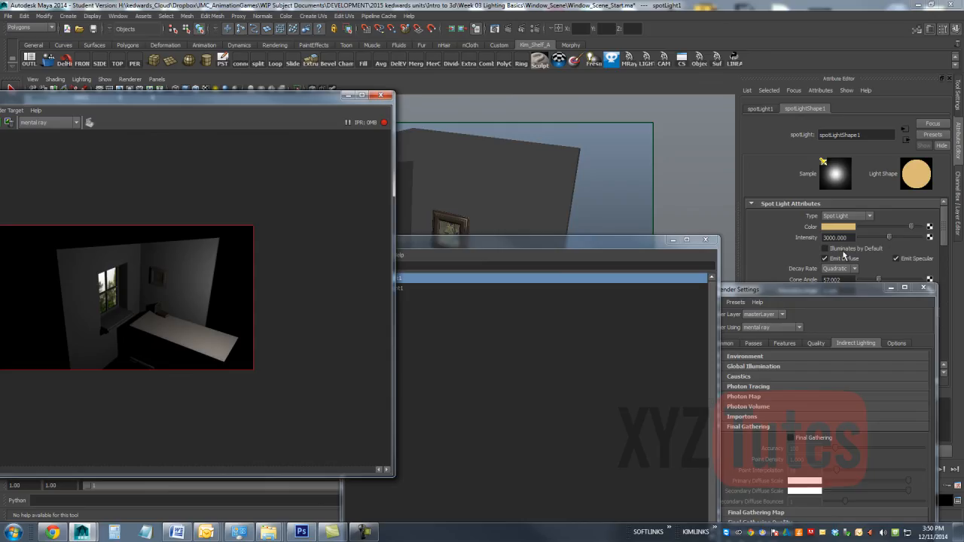
pyautogui.click(833, 227)
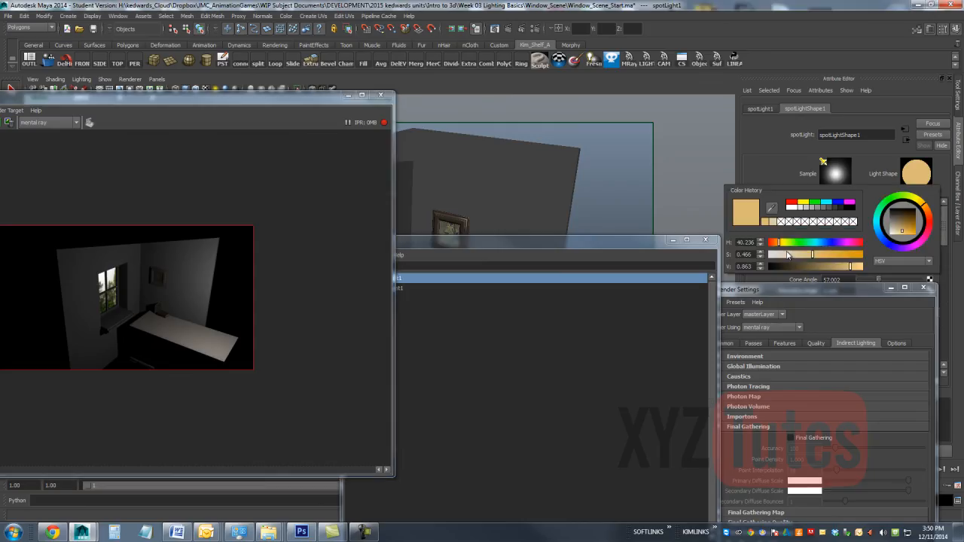
# Step: Set pointLight1's color to the pale tan from the color history and lower its intensity to 172.932
pyautogui.click(409, 290)
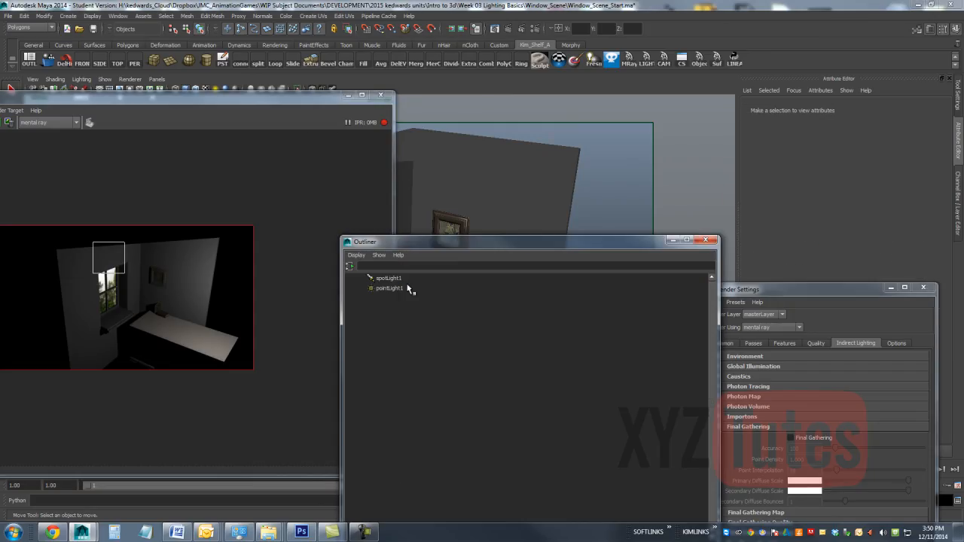
pyautogui.click(400, 288)
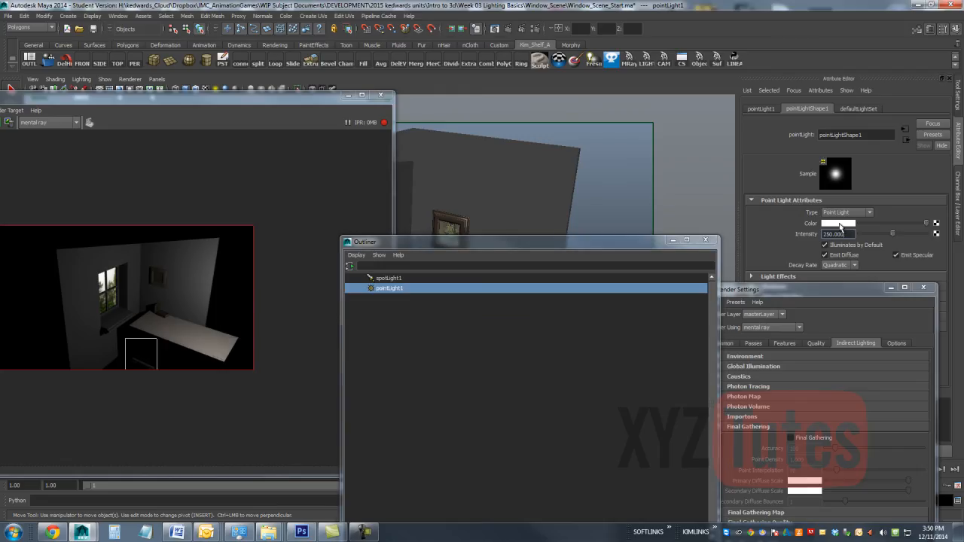
pyautogui.click(840, 226)
pyautogui.click(781, 218)
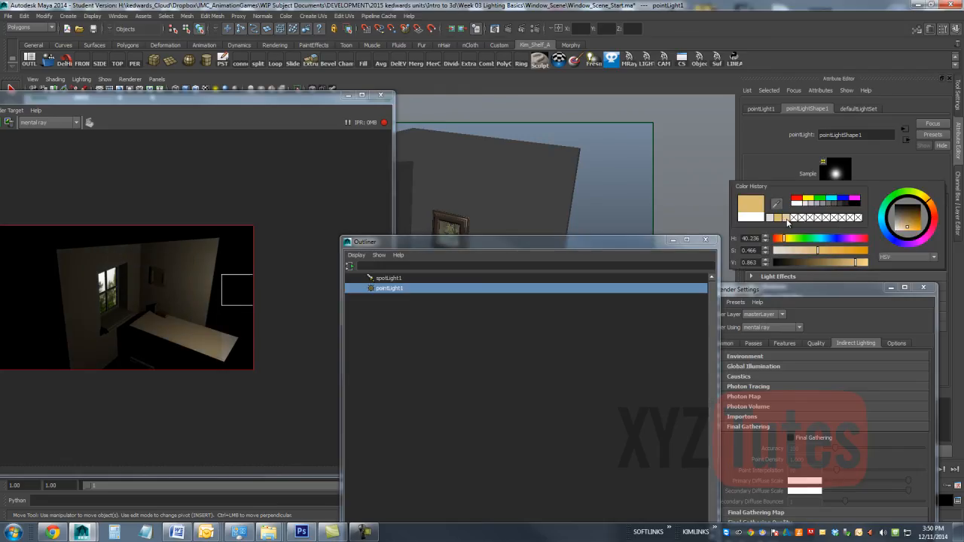
pyautogui.click(787, 218)
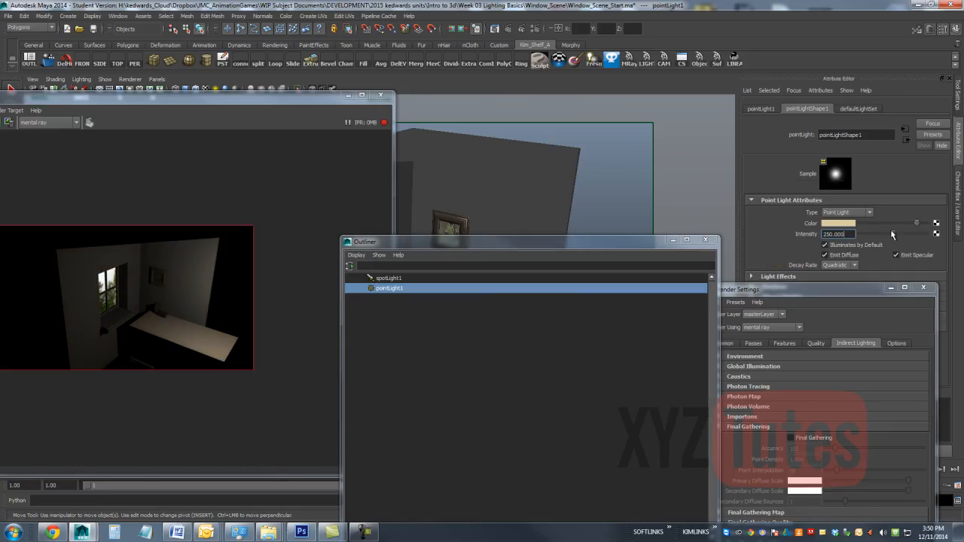
pyautogui.moveTo(890, 236); pyautogui.dragTo(884, 238)
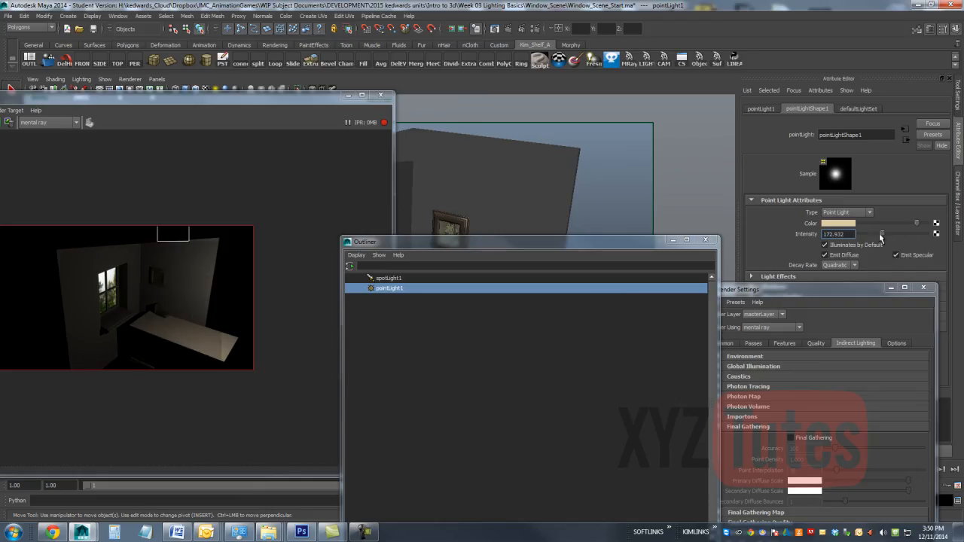
# Step: Clear the Outliner from the viewport and move the point light to about 35.8 in X and 43.5 in Y
pyautogui.moveTo(489, 245); pyautogui.dragTo(746, 272)
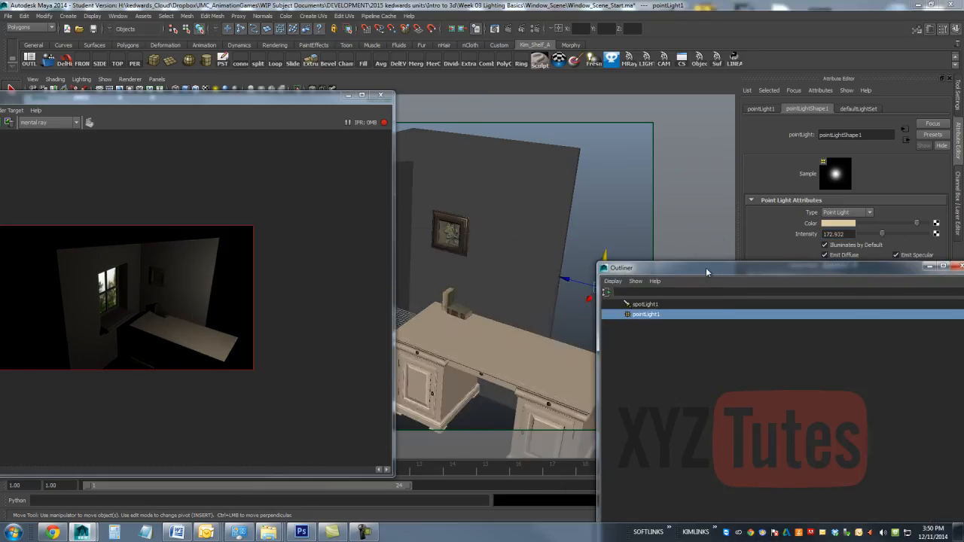
pyautogui.keyDown('alt'); pyautogui.moveTo(557, 237); pyautogui.dragTo(542, 238); pyautogui.keyUp('alt')
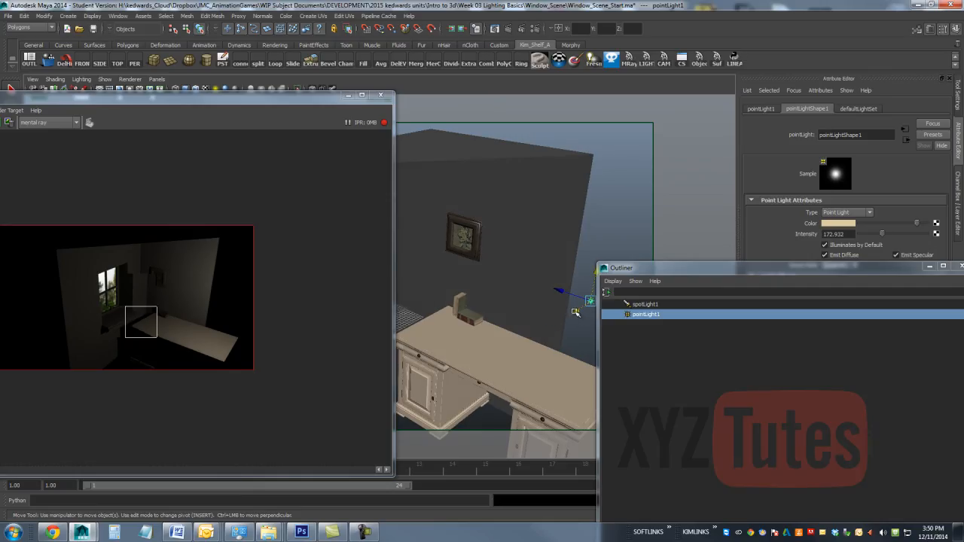
pyautogui.moveTo(577, 311); pyautogui.dragTo(434, 358)
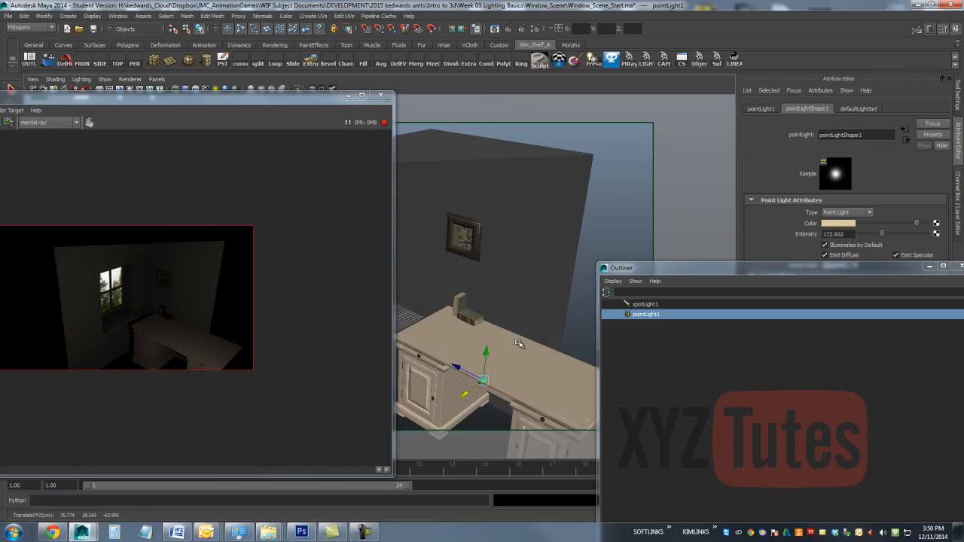
pyautogui.moveTo(486, 354); pyautogui.dragTo(507, 266)
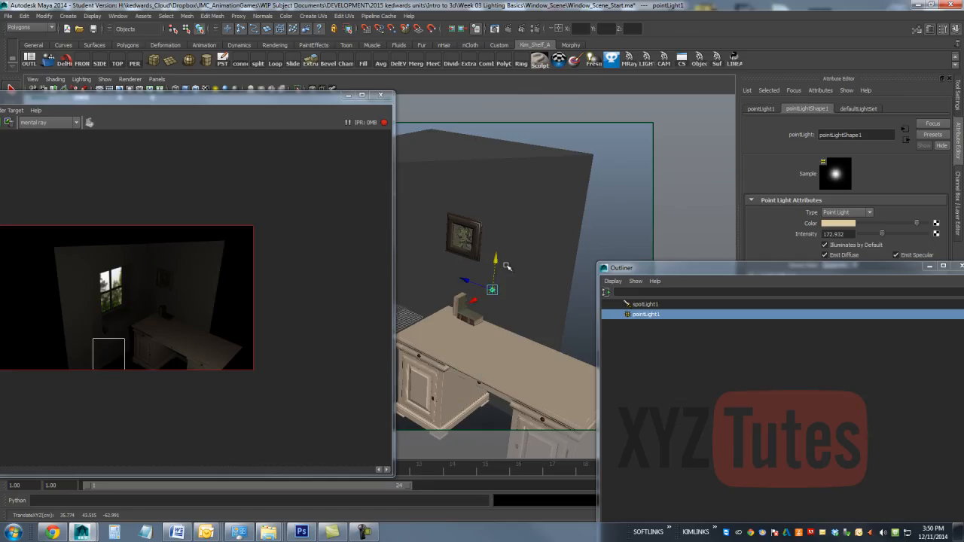
pyautogui.keyDown('alt'); pyautogui.moveTo(543, 228); pyautogui.dragTo(587, 184); pyautogui.keyUp('alt')
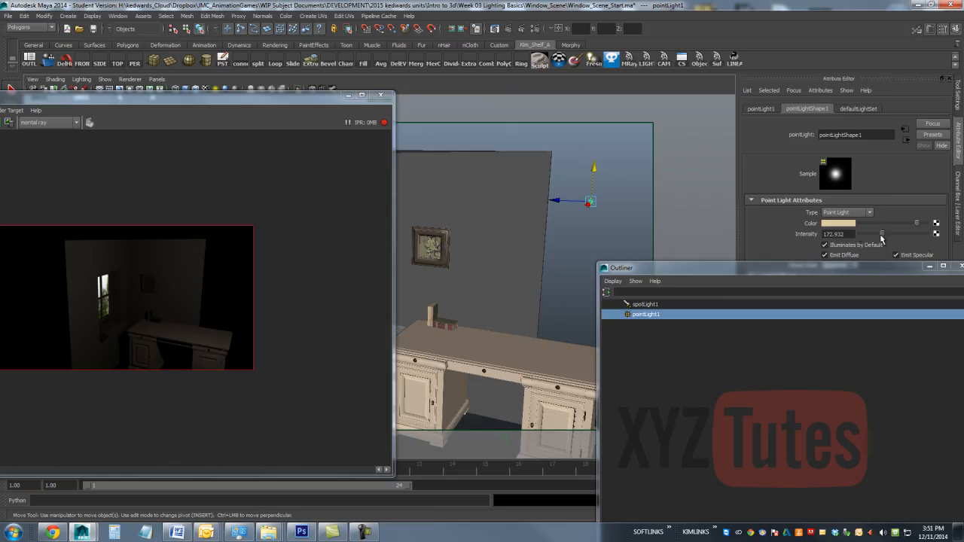
# Step: Lower the point light's intensity to 100
pyautogui.moveTo(881, 238); pyautogui.dragTo(874, 236)
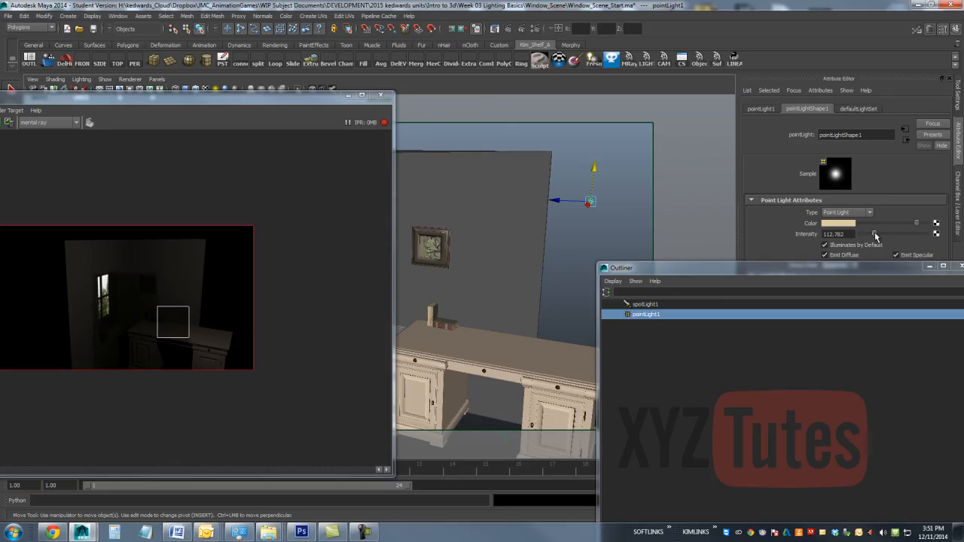
pyautogui.moveTo(875, 236); pyautogui.dragTo(872, 236)
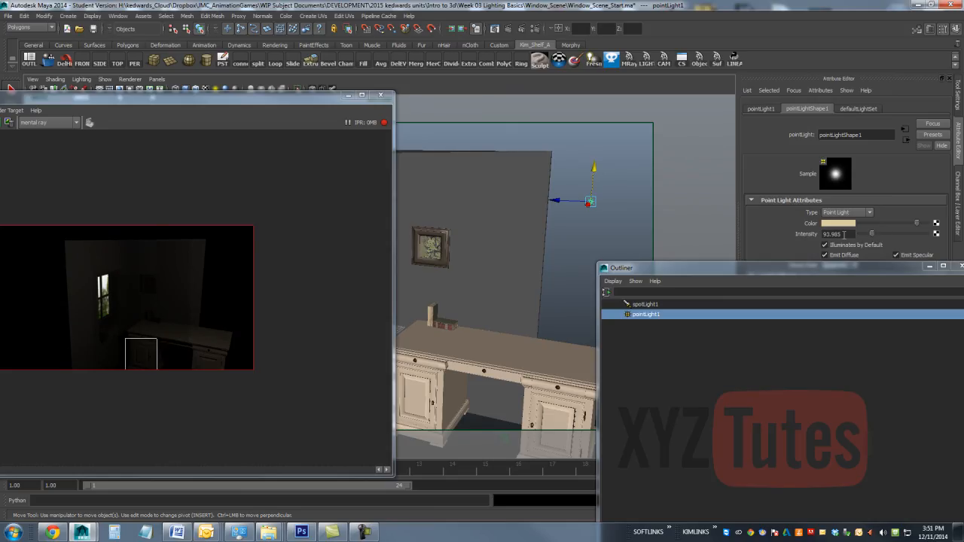
pyautogui.write('100')
pyautogui.press('Return')
# Step: Select spotLight1 and start a mental ray IPR render through CAMERA, keeping the render window clear of the Outliner
pyautogui.click(652, 305)
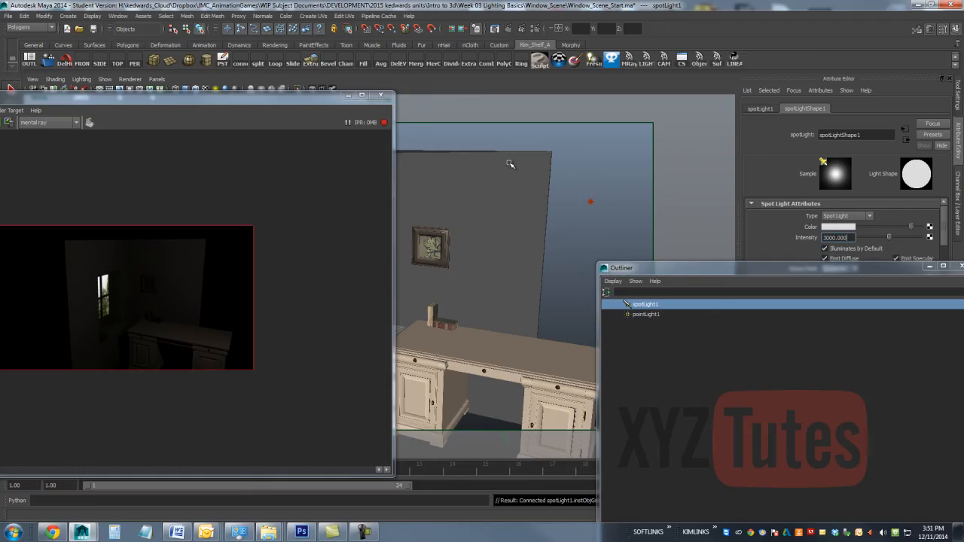
pyautogui.keyDown('alt'); pyautogui.moveTo(510, 164); pyautogui.dragTo(496, 151); pyautogui.keyUp('alt')
pyautogui.scroll(5, 485, 166)
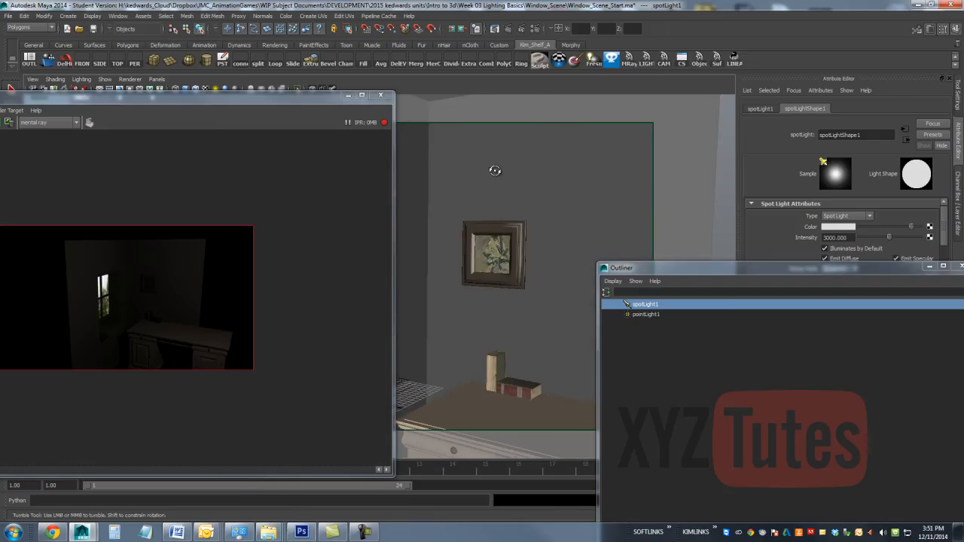
pyautogui.moveTo(273, 97); pyautogui.dragTo(474, 260)
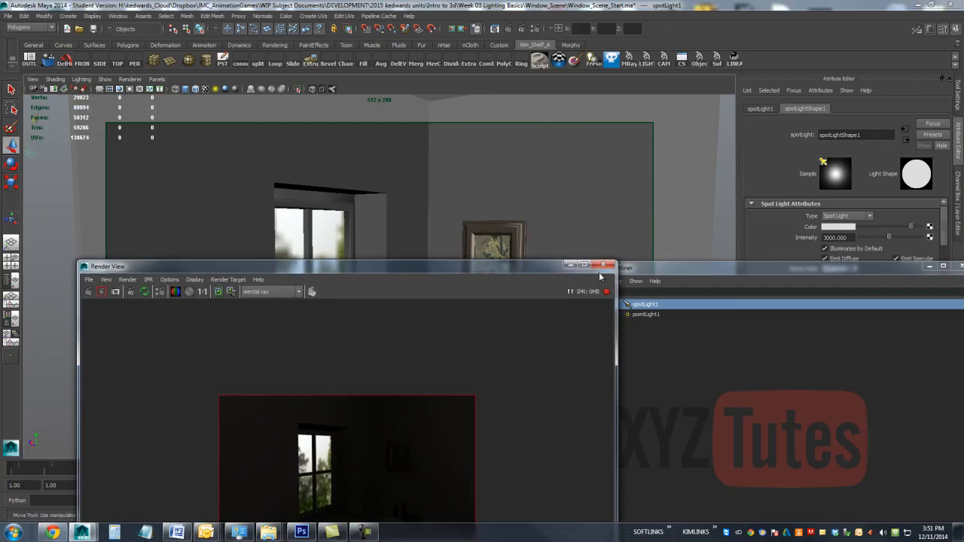
pyautogui.moveTo(368, 269); pyautogui.dragTo(779, 265)
pyautogui.click(565, 279)
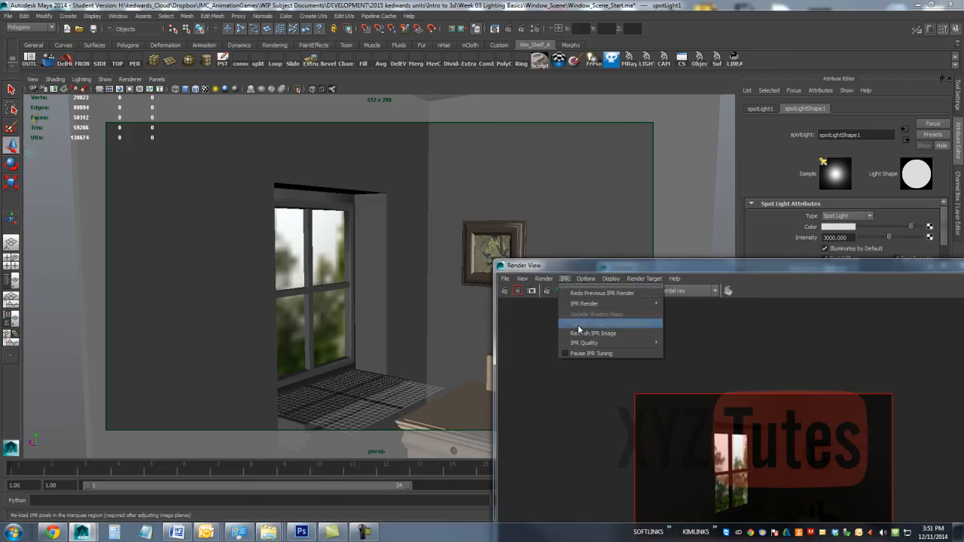
pyautogui.moveTo(598, 303)
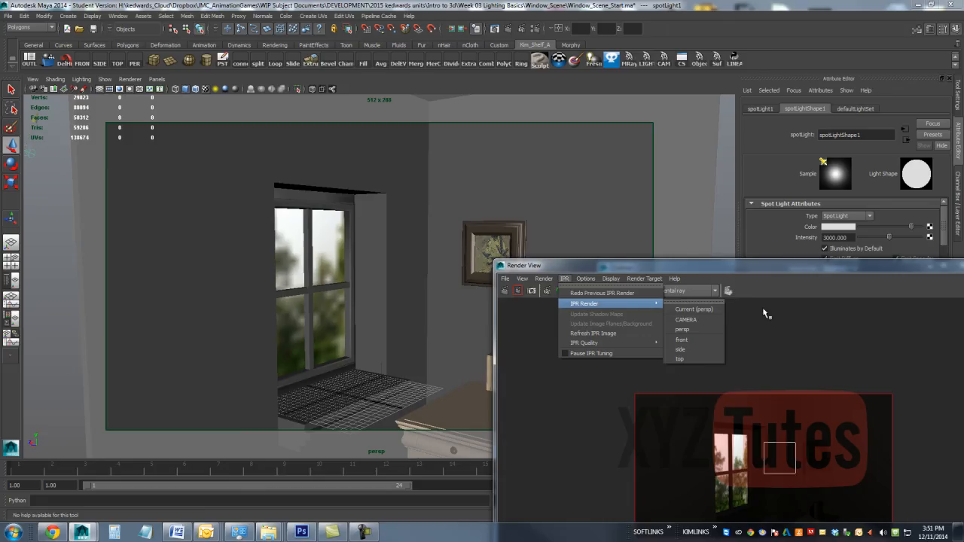
pyautogui.click(690, 309)
pyautogui.moveTo(733, 273); pyautogui.dragTo(292, 138)
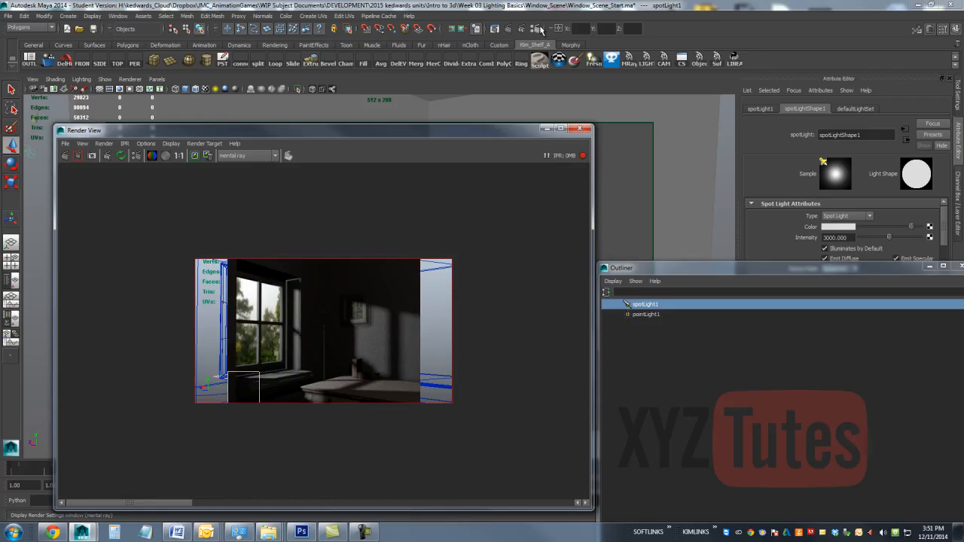
# Step: Enable Final Gathering in the mental ray indirect lighting settings and set its Accuracy to 25
pyautogui.click(537, 28)
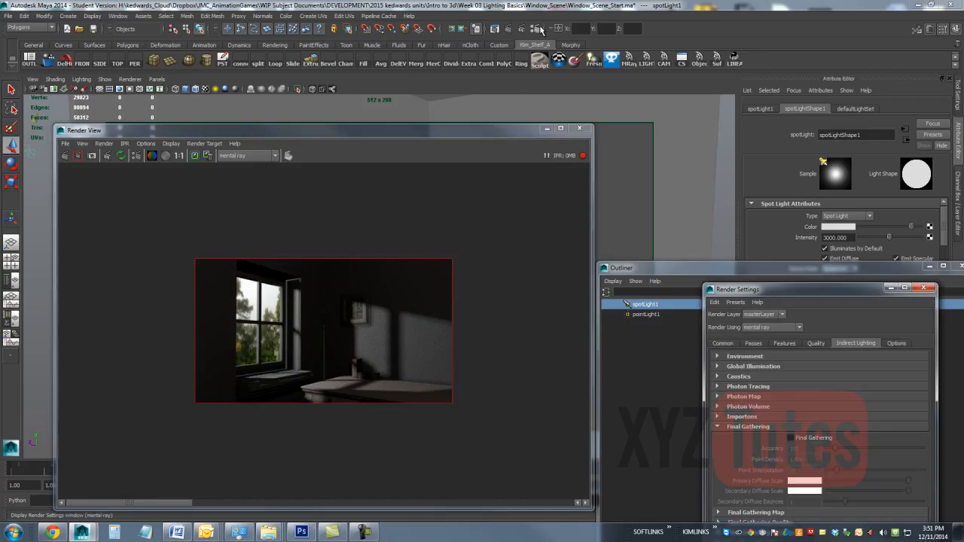
pyautogui.click(798, 439)
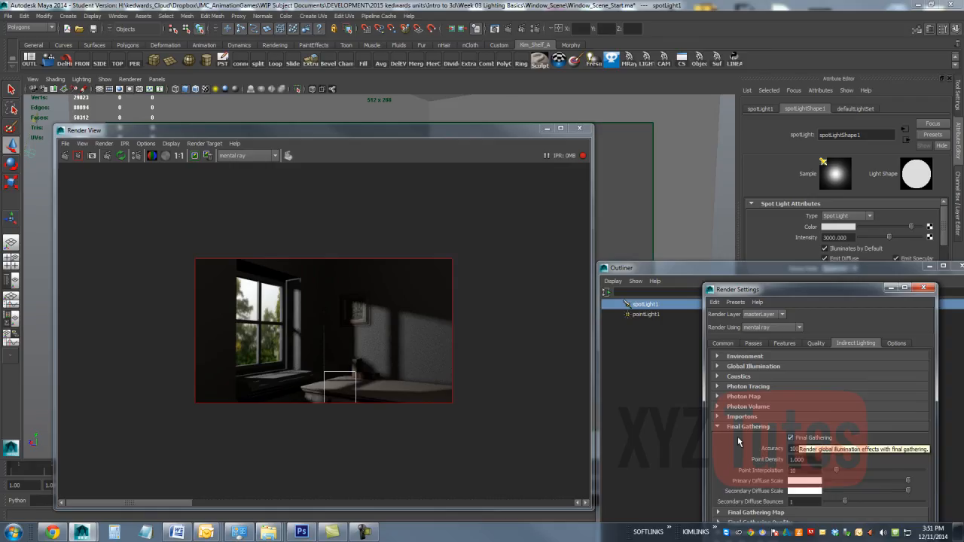
pyautogui.moveTo(487, 240); pyautogui.dragTo(406, 309)
pyautogui.moveTo(312, 369); pyautogui.dragTo(116, 429)
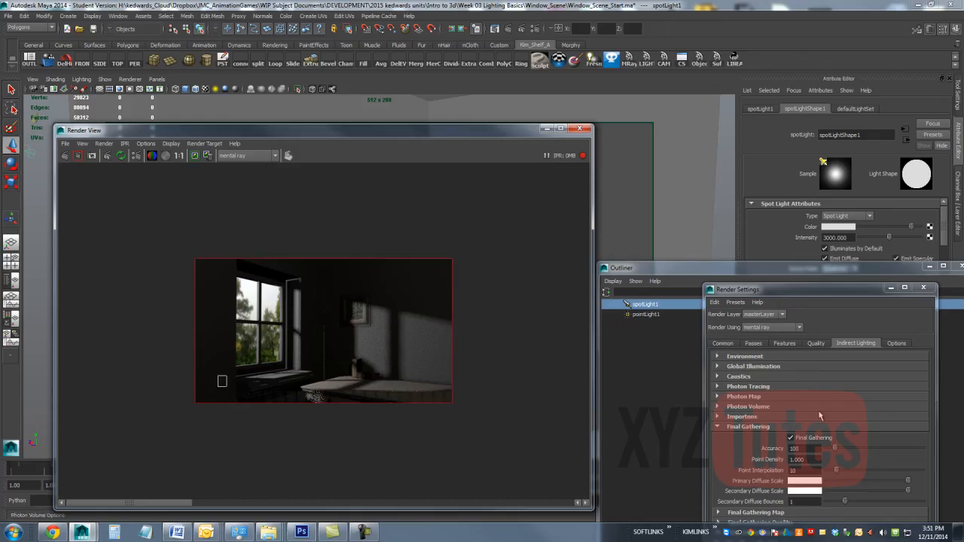
pyautogui.doubleClick(810, 448)
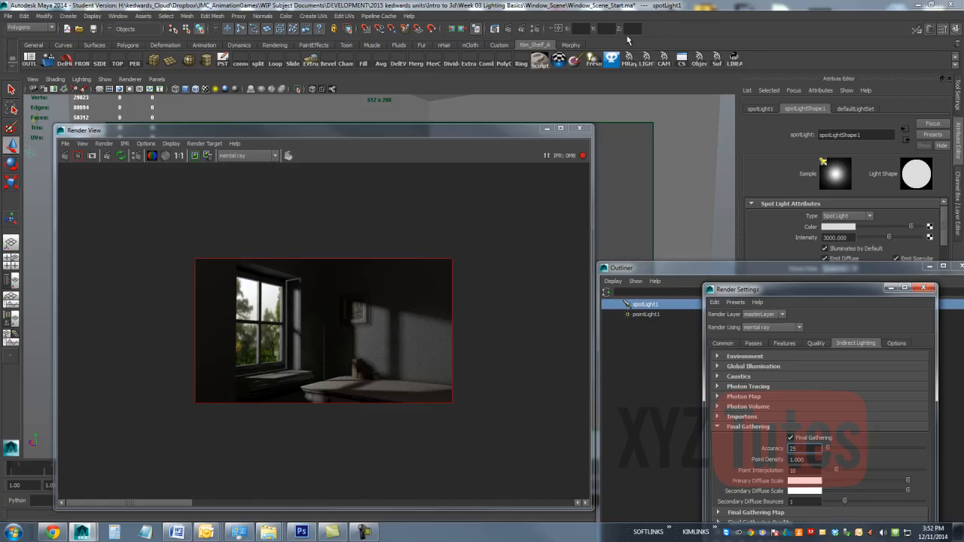
# Step: Stop the IPR render and turn Final Gathering off, closing the render settings
pyautogui.moveTo(832, 290); pyautogui.dragTo(507, 331)
pyautogui.click(583, 155)
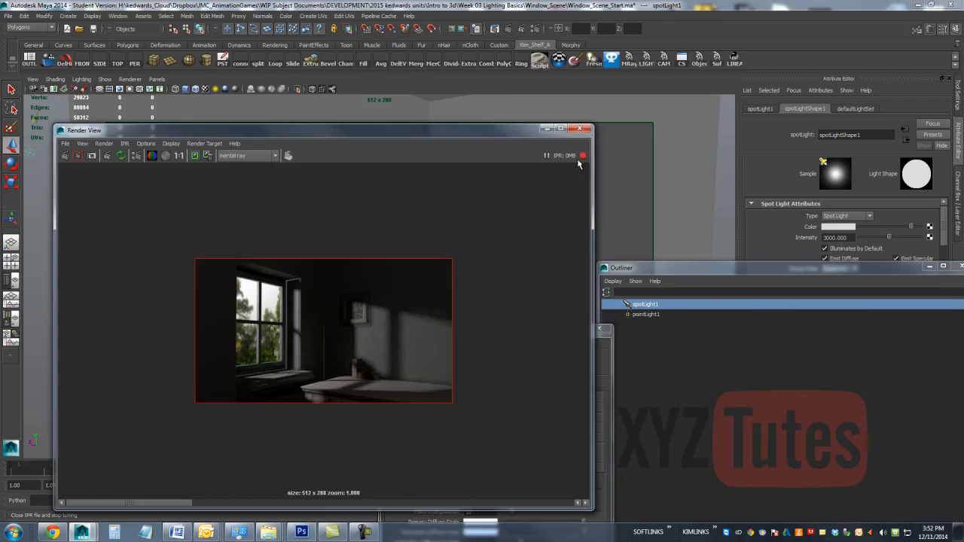
pyautogui.click(601, 365)
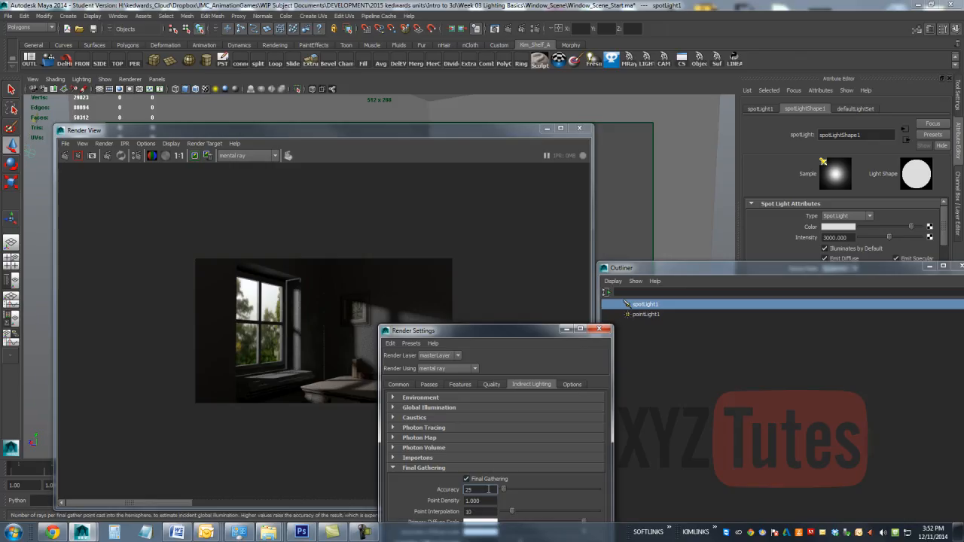
pyautogui.click(599, 329)
# Step: Add a Light Fog to spotLight1 and show the light's coneShape1 attributes
pyautogui.moveTo(859, 269); pyautogui.dragTo(576, 222)
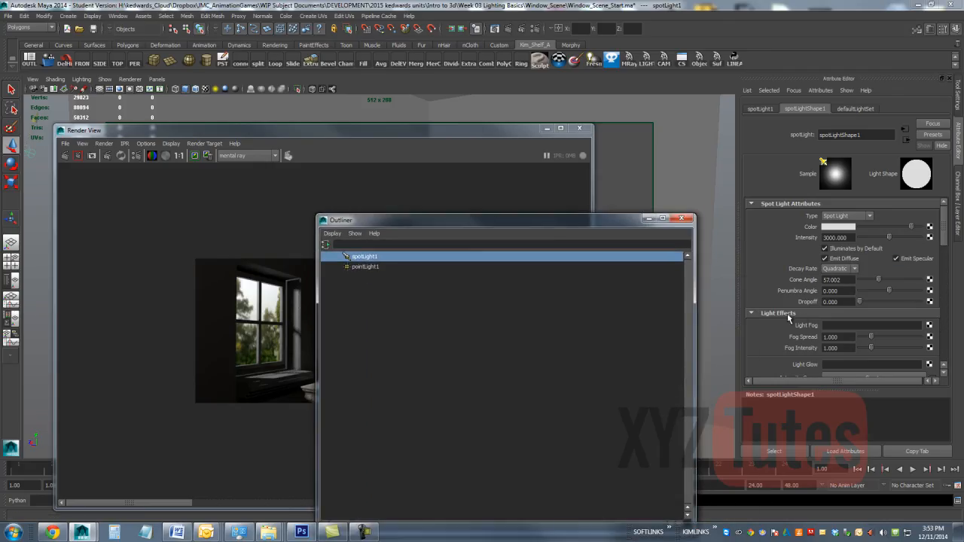
pyautogui.click(929, 329)
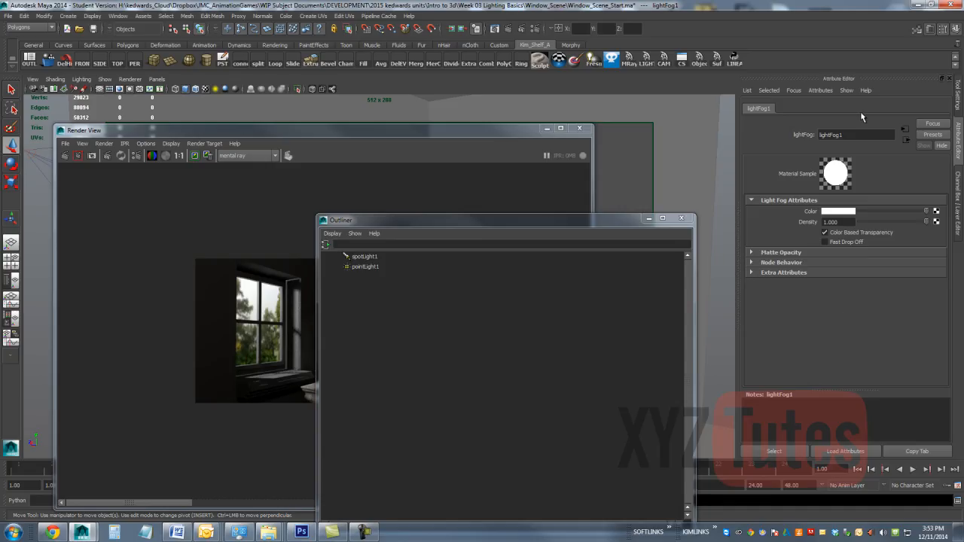
pyautogui.click(364, 257)
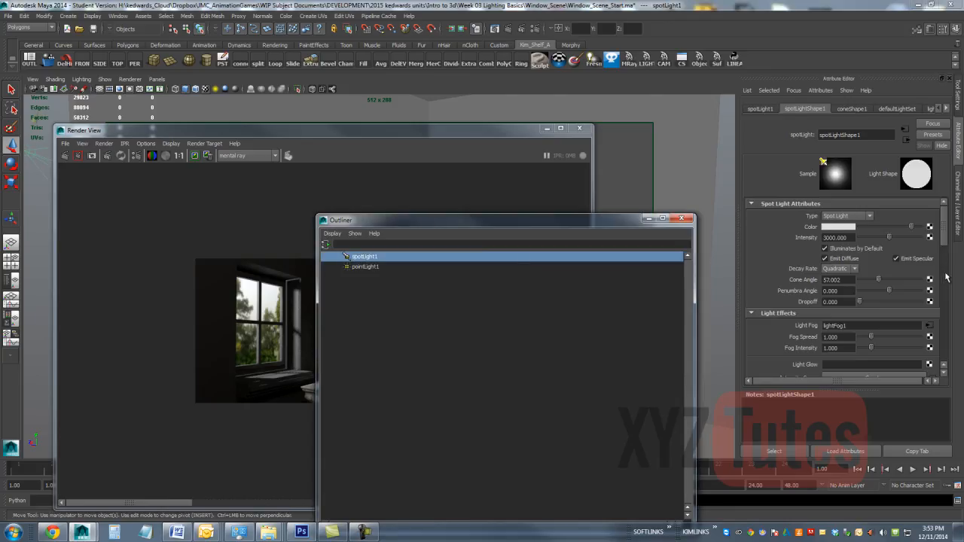
pyautogui.click(864, 110)
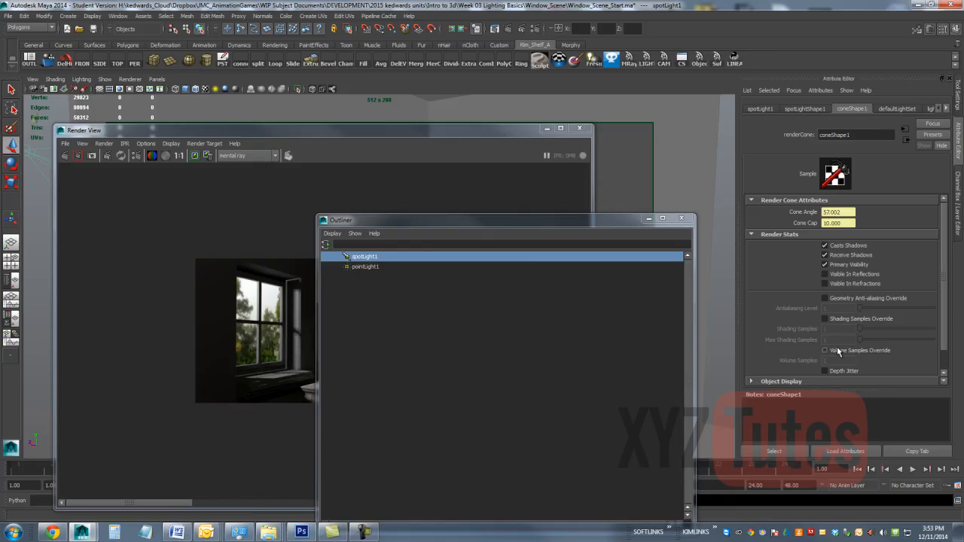
# Step: Scale spotLight1 up uniformly until its fog cone reaches through the whole room, and restart the IPR render
pyautogui.moveTo(593, 220); pyautogui.dragTo(822, 291)
pyautogui.moveTo(524, 131); pyautogui.dragTo(568, 351)
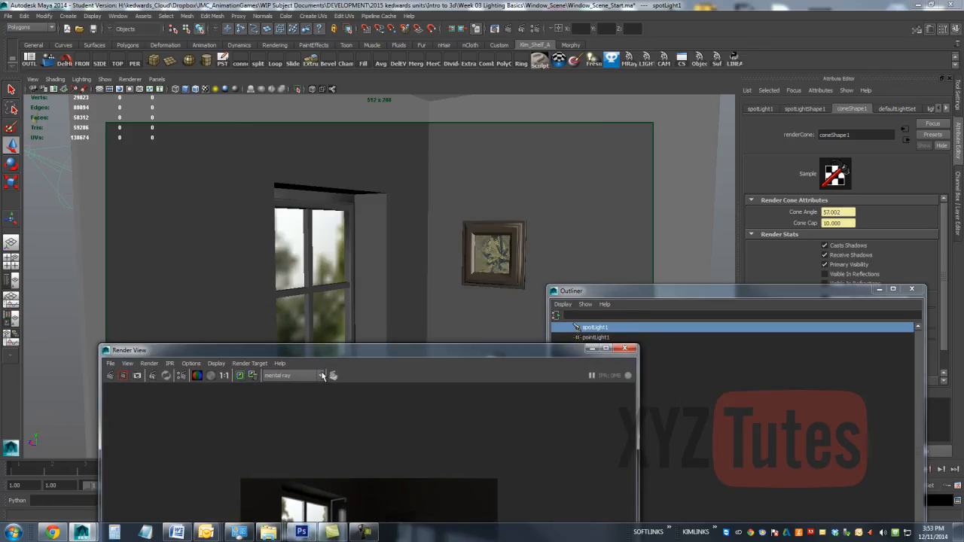
pyautogui.moveTo(361, 347); pyautogui.dragTo(361, 344)
pyautogui.moveTo(479, 351); pyautogui.dragTo(905, 342)
pyautogui.keyDown('alt'); pyautogui.moveTo(363, 210); pyautogui.dragTo(386, 262); pyautogui.keyUp('alt')
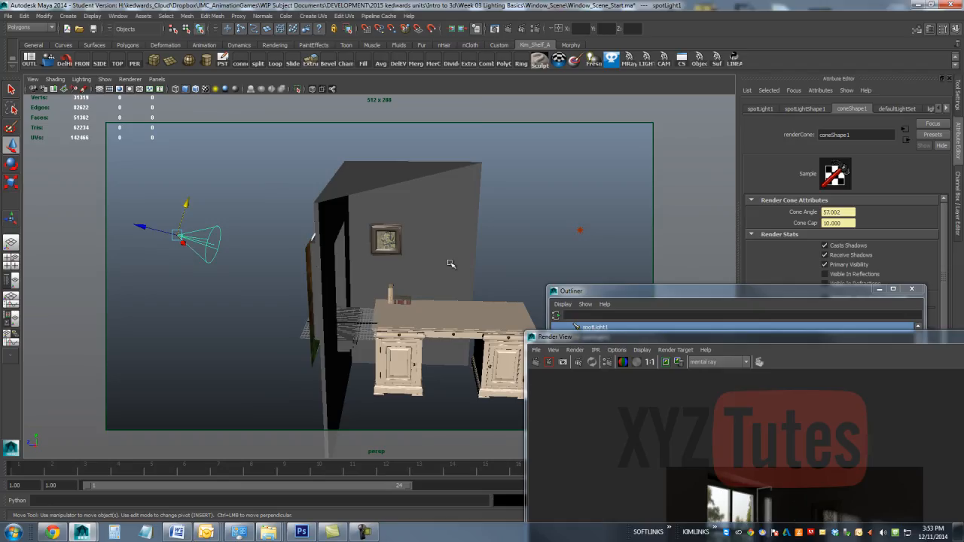
pyautogui.press('e')
pyautogui.press('r')
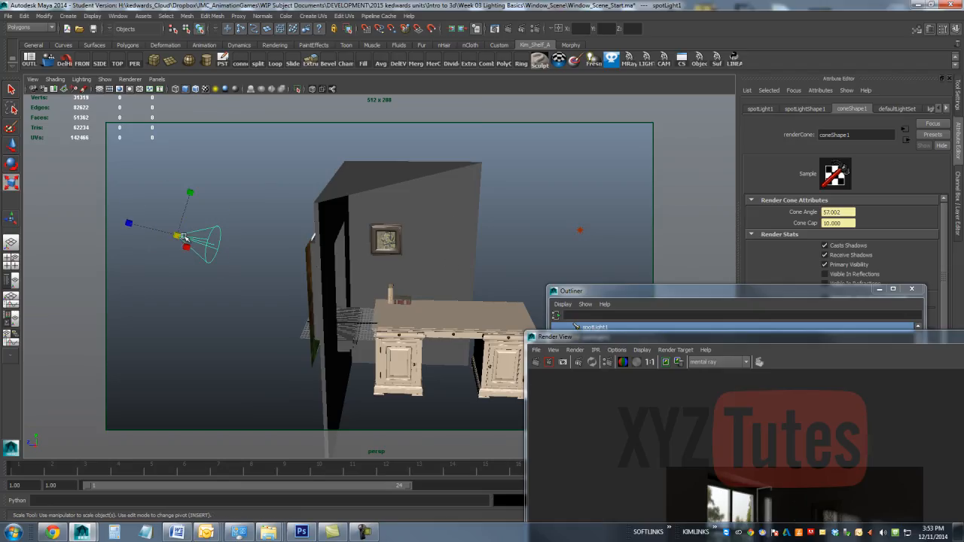
pyautogui.moveTo(178, 236); pyautogui.dragTo(874, 264)
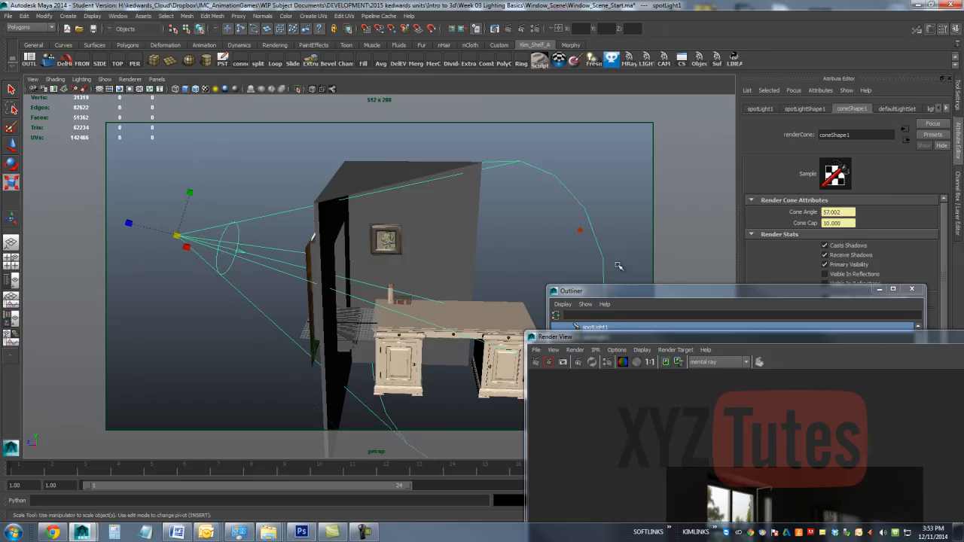
pyautogui.keyDown('alt'); pyautogui.moveTo(465, 213); pyautogui.dragTo(448, 228); pyautogui.keyUp('alt')
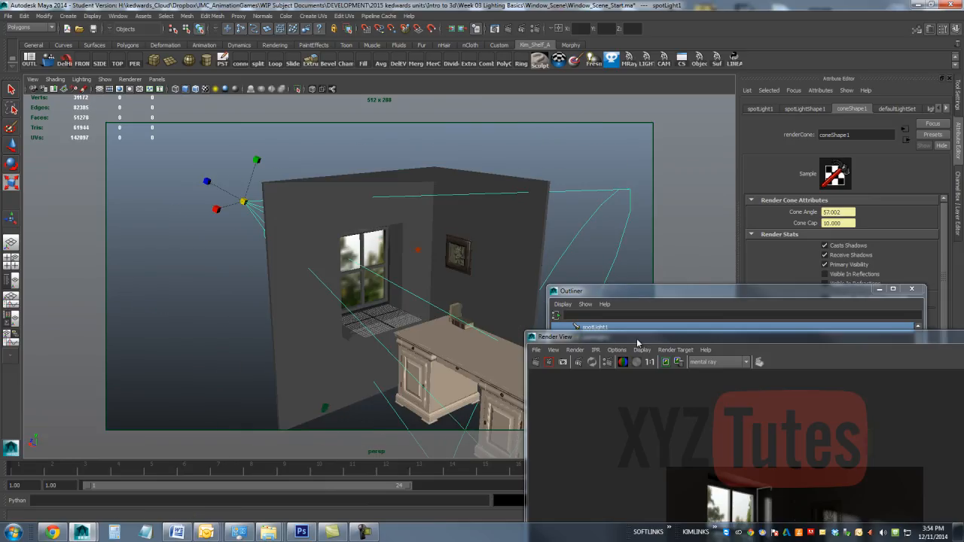
pyautogui.moveTo(638, 338); pyautogui.dragTo(209, 153)
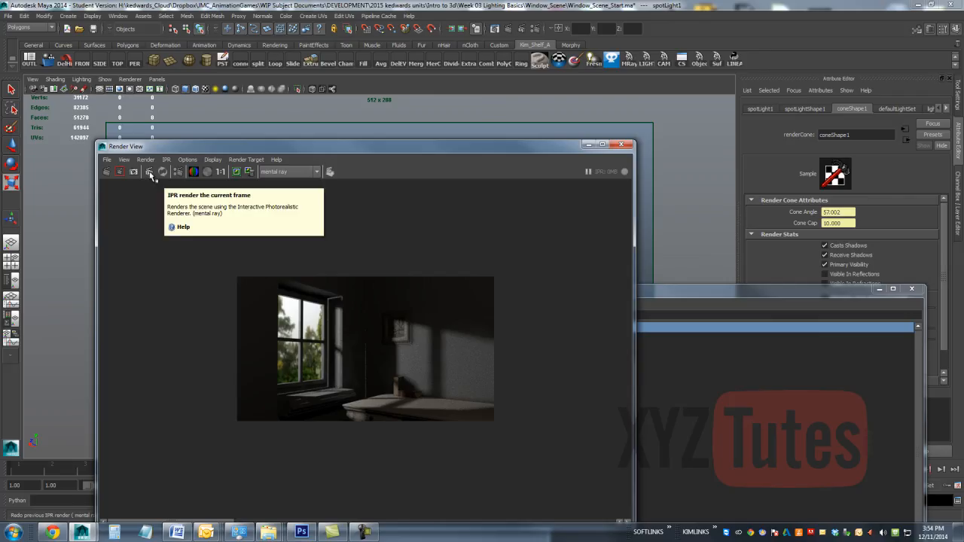
pyautogui.click(150, 173)
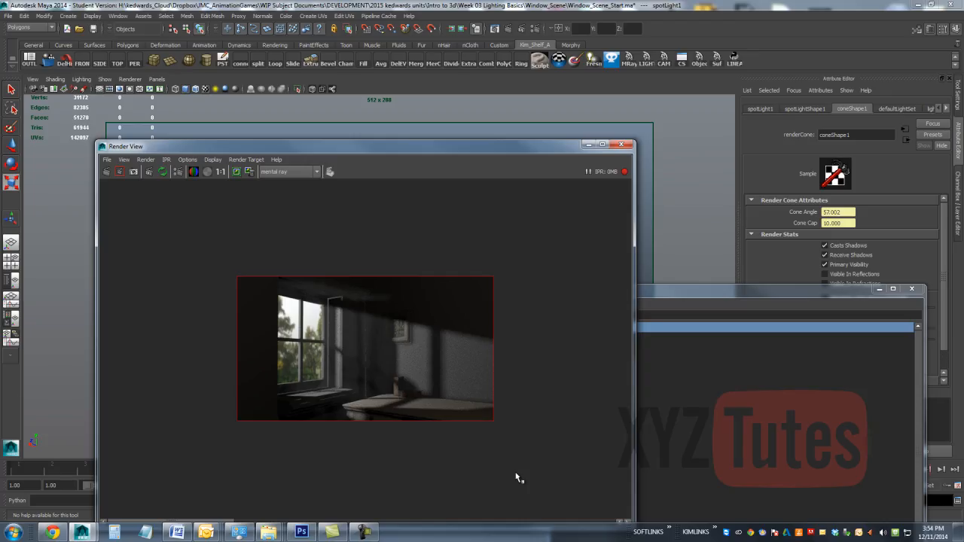
# Step: Enable Volume Samples Override on coneShape1 with 8 volume samples and Depth Jitter, and render the region again
pyautogui.moveTo(828, 293); pyautogui.dragTo(688, 316)
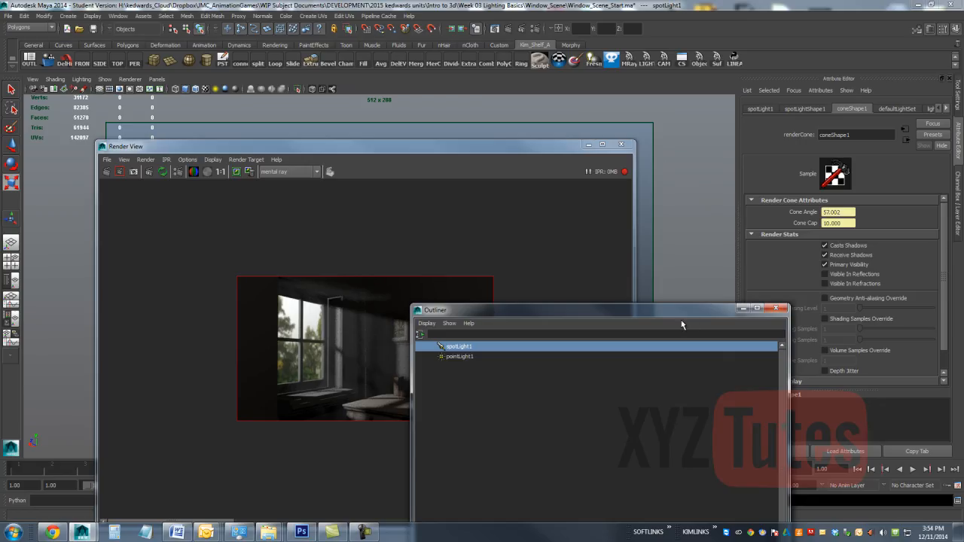
pyautogui.moveTo(690, 312); pyautogui.dragTo(963, 332)
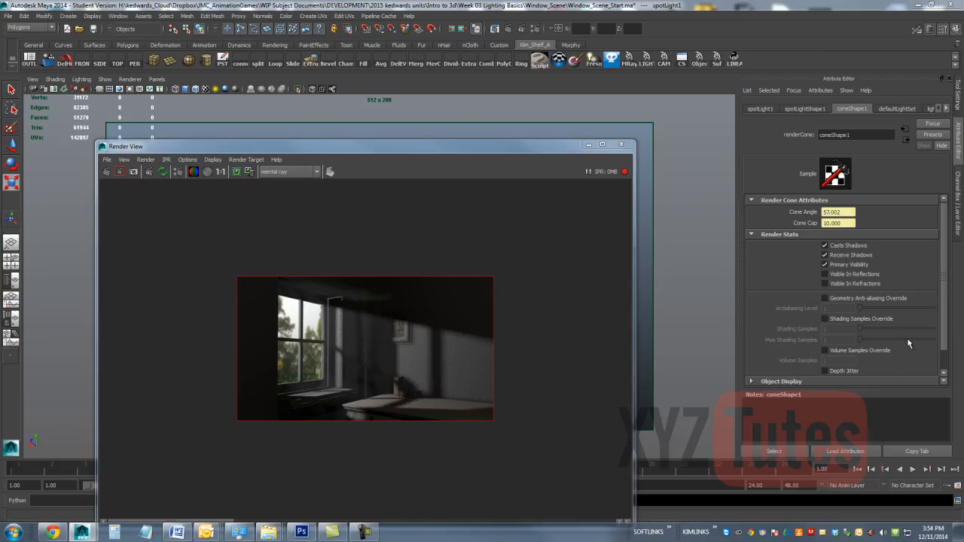
pyautogui.click(825, 352)
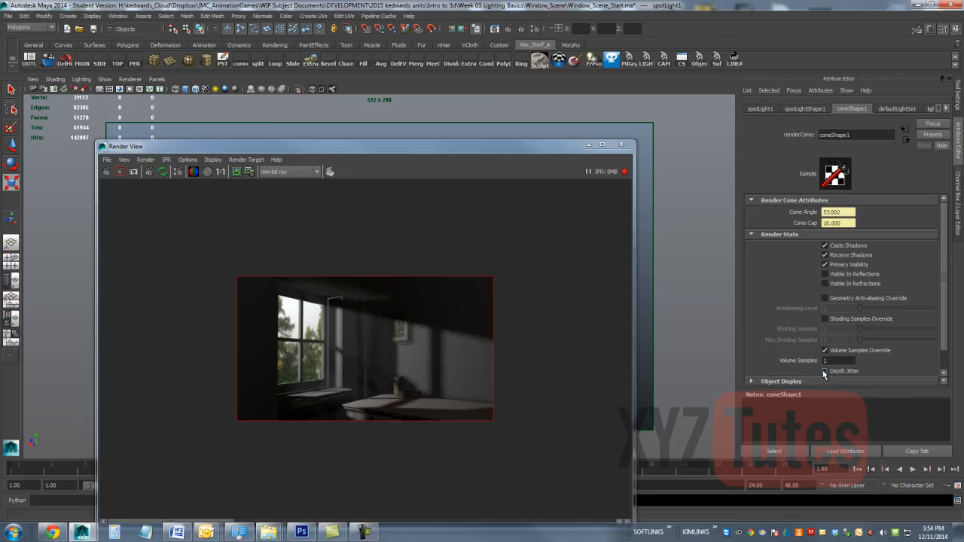
pyautogui.click(838, 361)
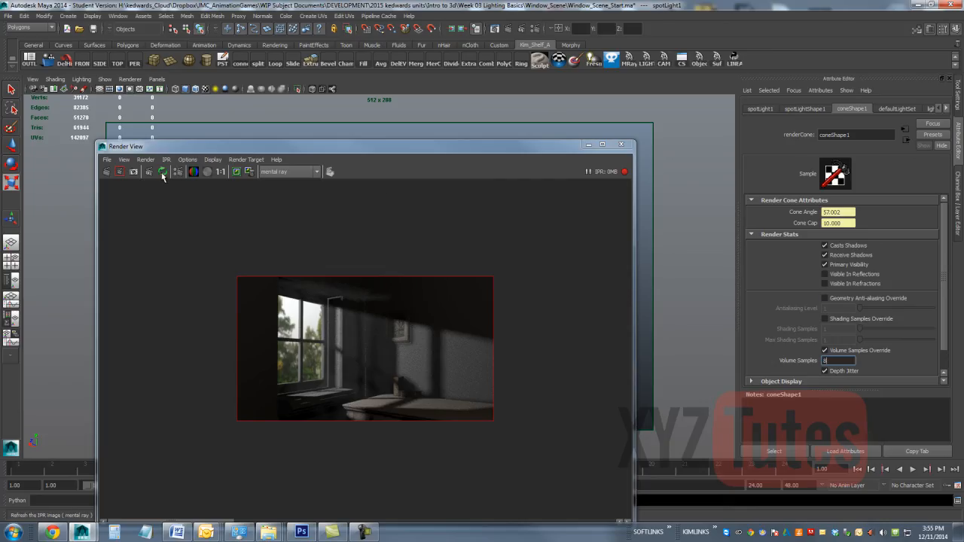
pyautogui.click(132, 172)
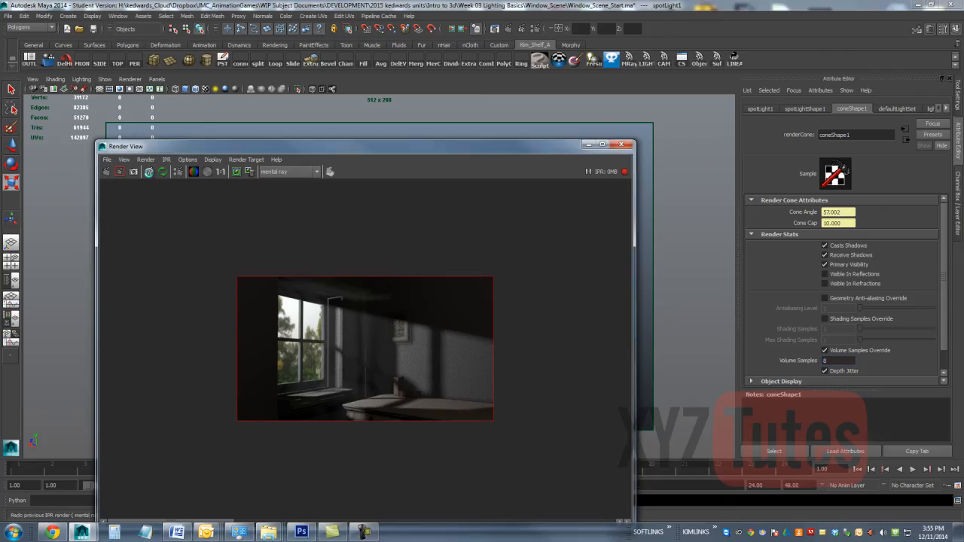
pyautogui.click(120, 172)
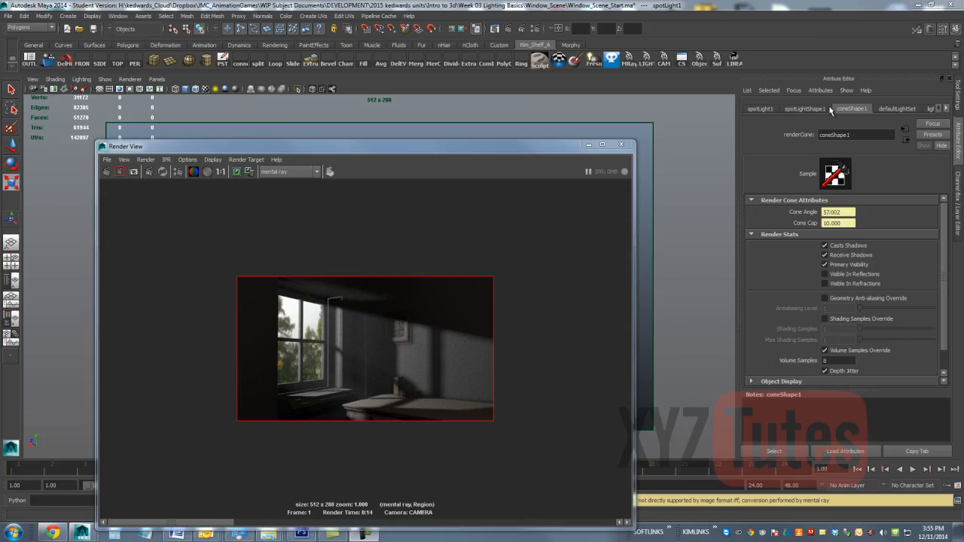
# Step: Raise spotLight1's Fog Intensity to 2.208 and start a new IPR render
pyautogui.click(805, 109)
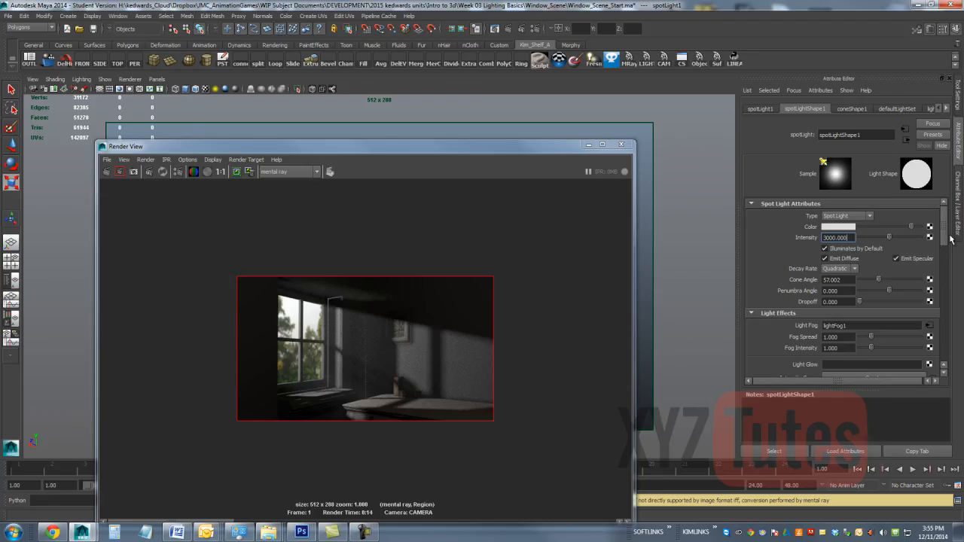
pyautogui.moveTo(944, 238); pyautogui.dragTo(947, 257)
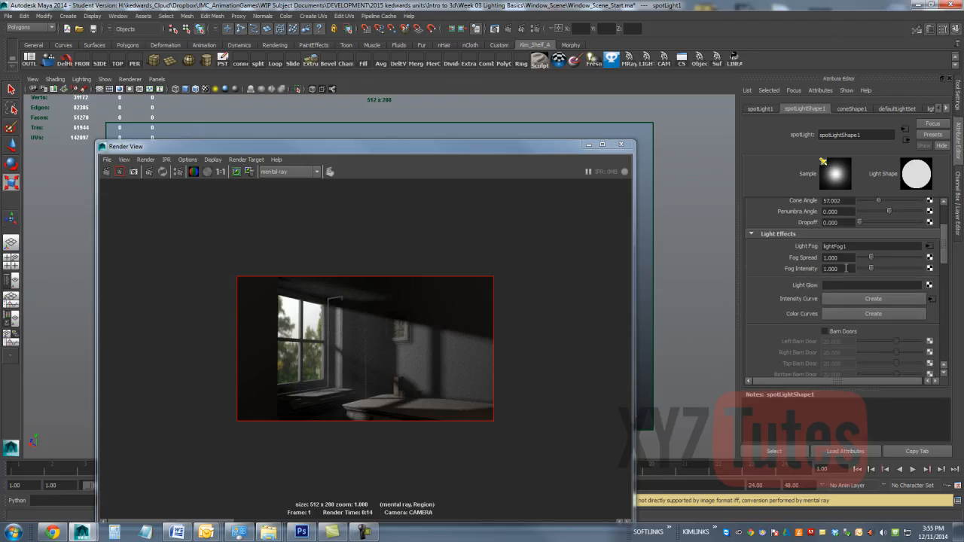
pyautogui.moveTo(872, 269); pyautogui.dragTo(889, 271)
pyautogui.click(155, 171)
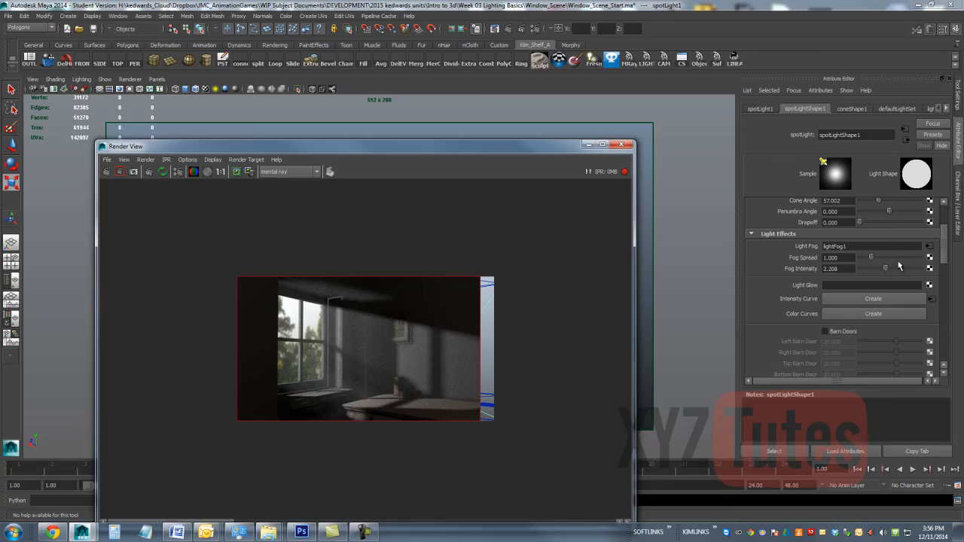
# Step: Keep spotLight1's Fog Intensity at 2.208, set its Fog Spread to 0.5, and start a new IPR render
pyautogui.click(836, 267)
pyautogui.click(836, 267)
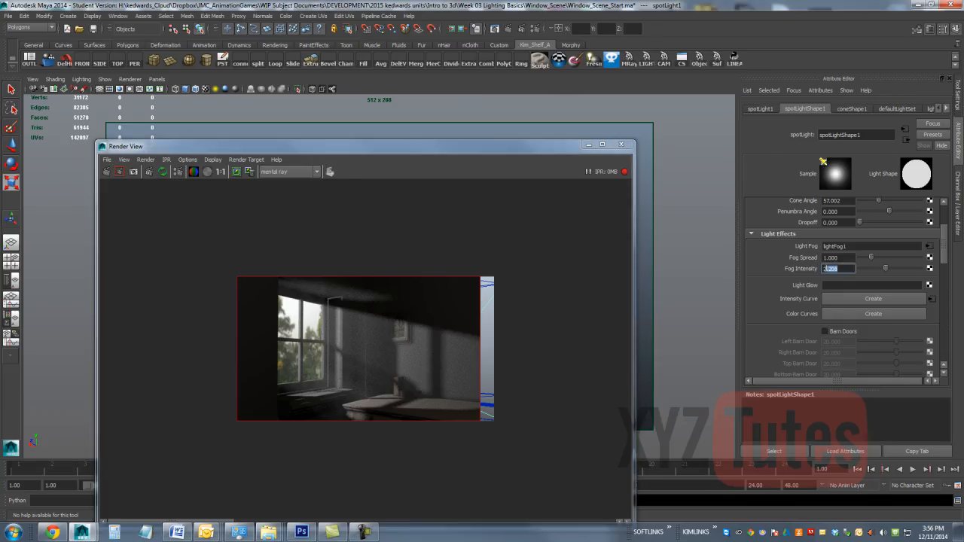
pyautogui.write('2.208')
pyautogui.press('Return')
pyautogui.click(846, 258)
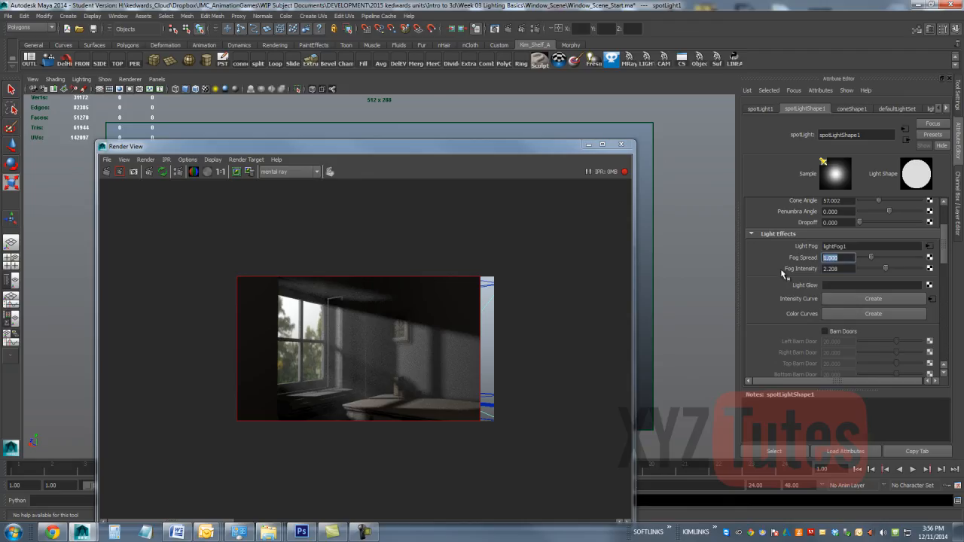
pyautogui.press('Return')
pyautogui.click(149, 172)
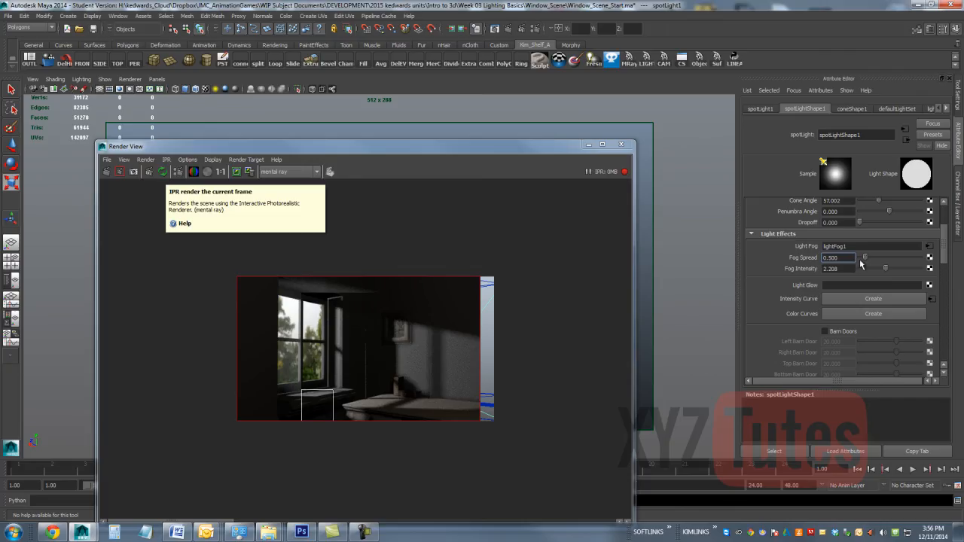
# Step: Set spotLight1's Fog Spread to 0.8 and re-render the image region around the window
pyautogui.moveTo(841, 258); pyautogui.dragTo(770, 234)
pyautogui.write('.8')
pyautogui.press('Return')
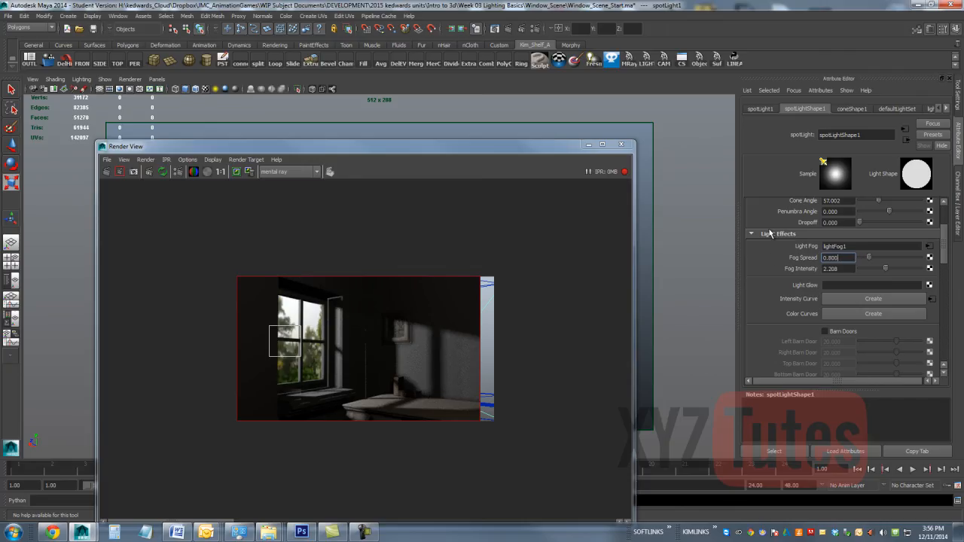
pyautogui.moveTo(408, 265); pyautogui.dragTo(277, 432)
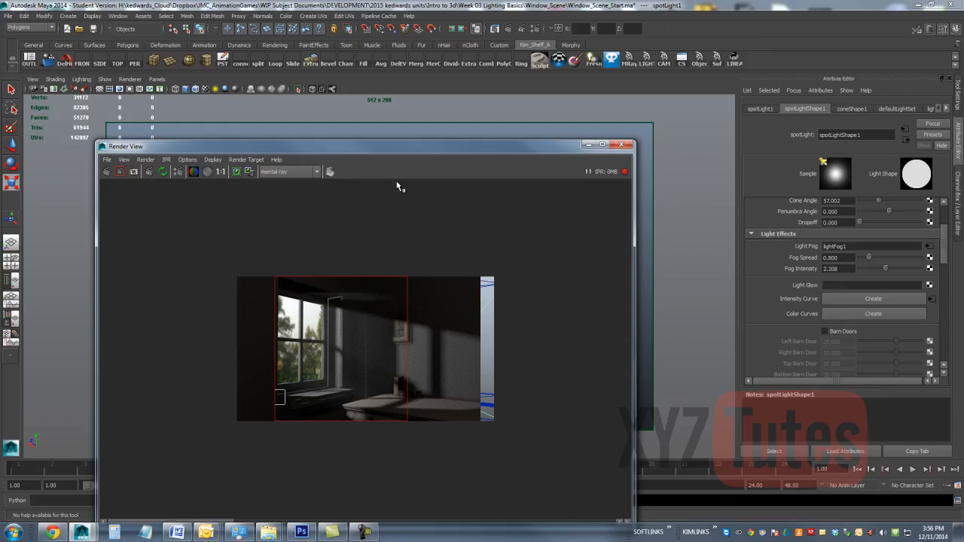
# Step: Scale spotLight1 down slightly and uniformly in the perspective view, and re-render the whole image as the IPR region
pyautogui.moveTo(404, 148); pyautogui.dragTo(753, 186)
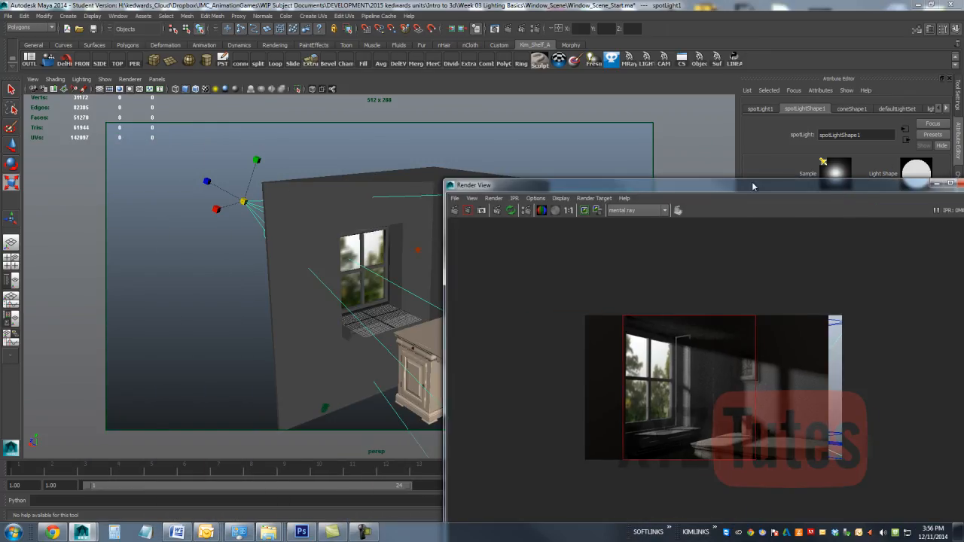
pyautogui.keyDown('alt'); pyautogui.moveTo(238, 213); pyautogui.dragTo(230, 222); pyautogui.keyUp('alt')
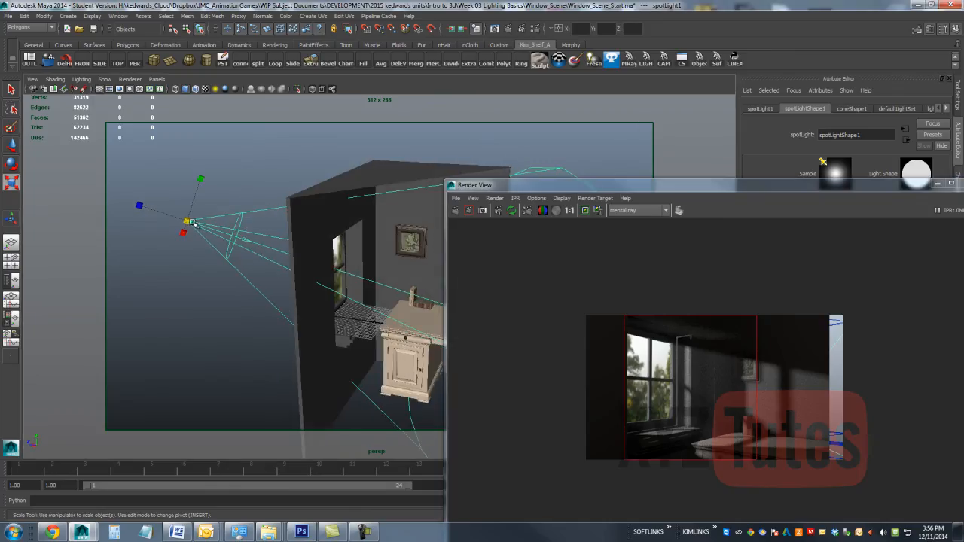
pyautogui.moveTo(136, 205); pyautogui.dragTo(33, 242)
pyautogui.hotkey('ctrl', 'z')
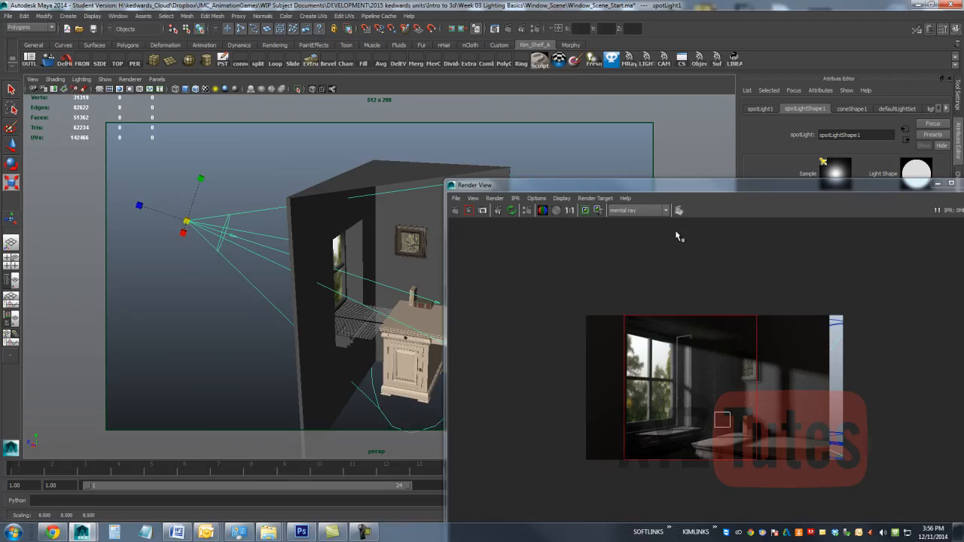
pyautogui.moveTo(843, 286); pyautogui.dragTo(533, 490)
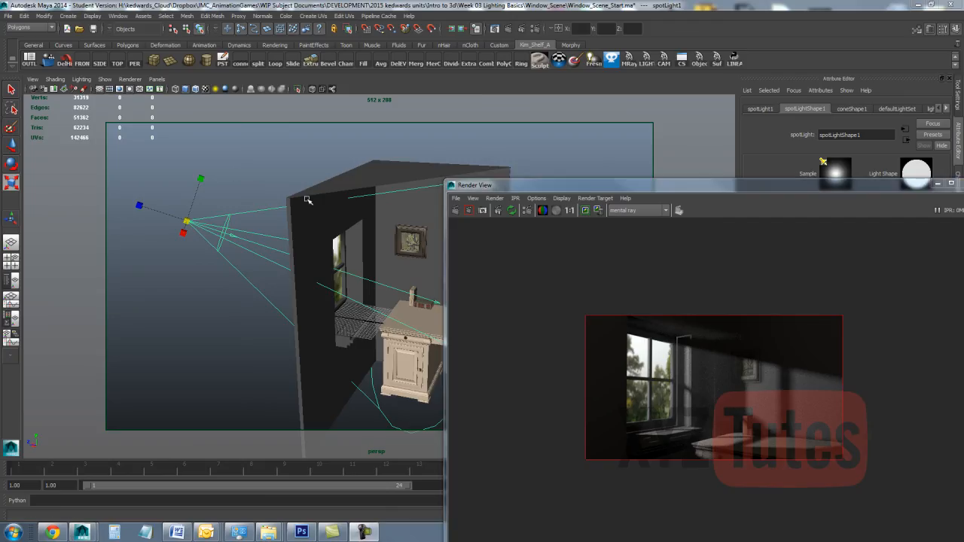
# Step: Examine the window frame and spotLight1's cone from outside and inside the room
pyautogui.keyDown('alt'); pyautogui.moveTo(309, 201); pyautogui.dragTo(355, 235); pyautogui.keyUp('alt')
pyautogui.scroll(6, 345, 234)
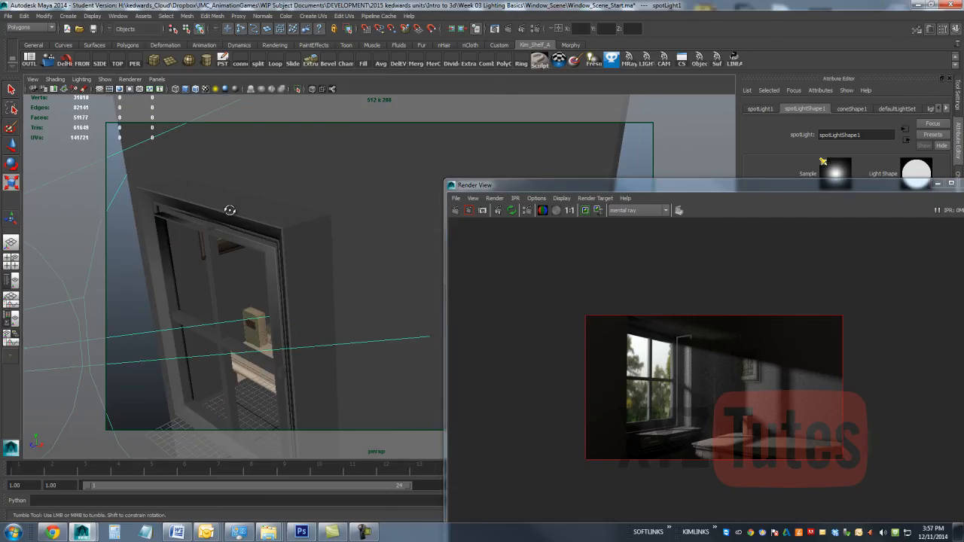
pyautogui.keyDown('alt'); pyautogui.moveTo(230, 209); pyautogui.dragTo(128, 196); pyautogui.keyUp('alt')
pyautogui.scroll(-5, 244, 158)
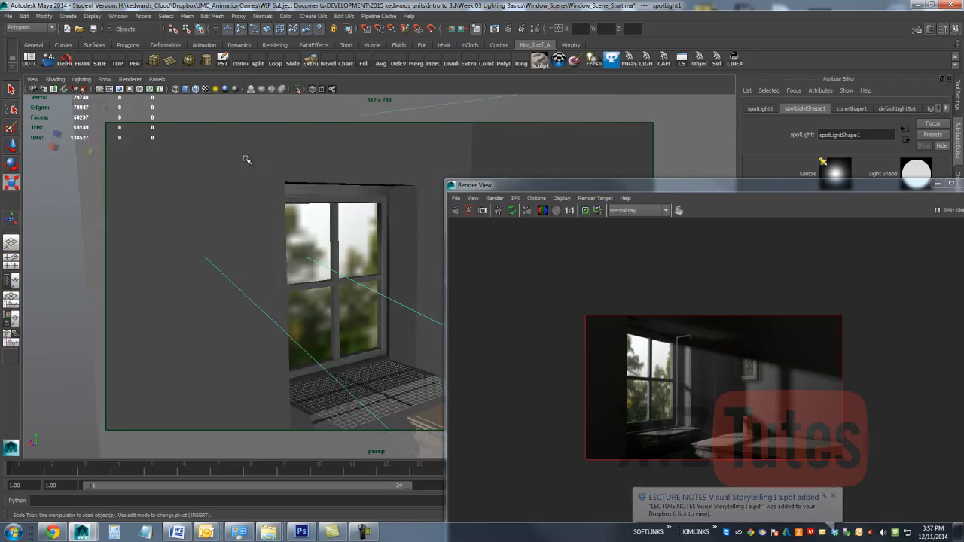
pyautogui.keyDown('alt'); pyautogui.moveTo(241, 160); pyautogui.dragTo(252, 180); pyautogui.keyUp('alt')
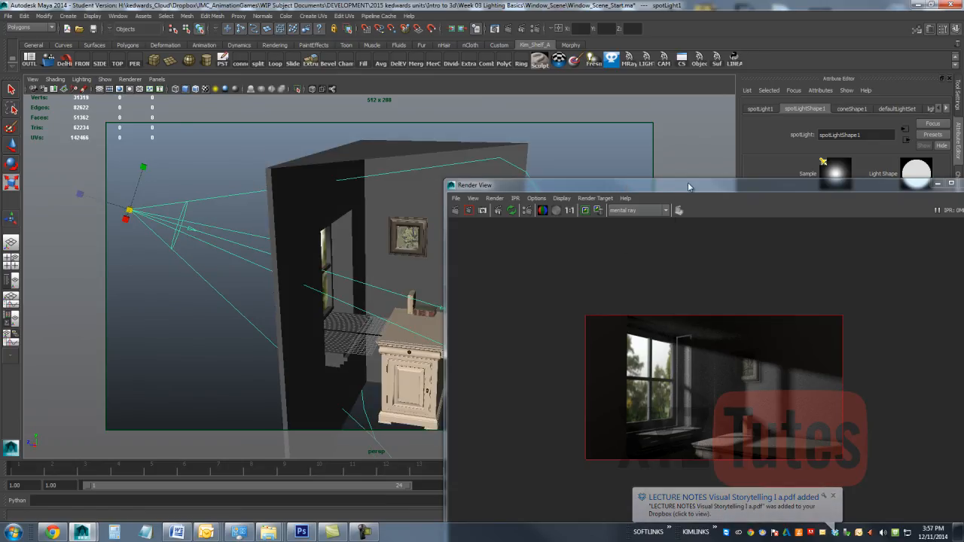
pyautogui.moveTo(688, 185); pyautogui.dragTo(385, 121)
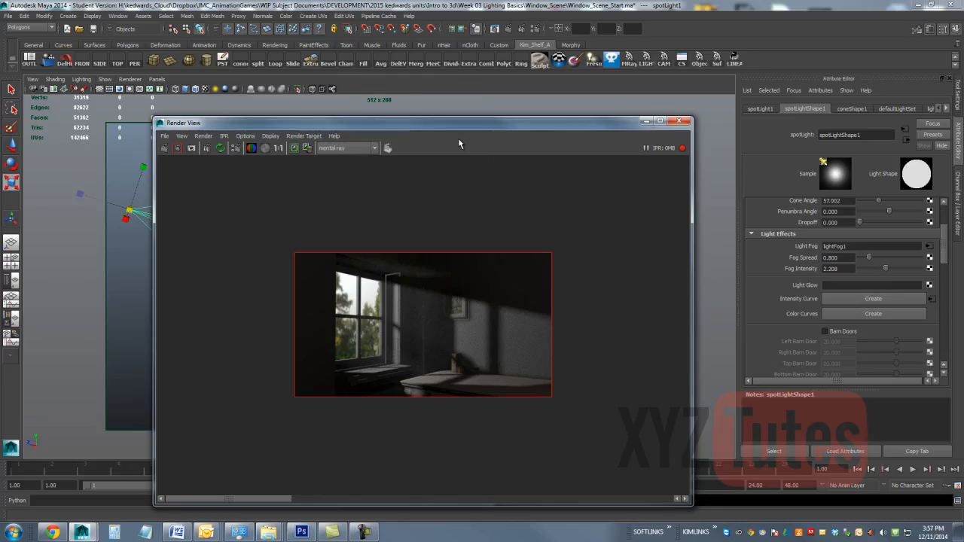
# Step: Open the Render Settings and choose Segments as the mental ray Shadow Method in the quality settings
pyautogui.click(537, 30)
pyautogui.moveTo(475, 330); pyautogui.dragTo(311, 131)
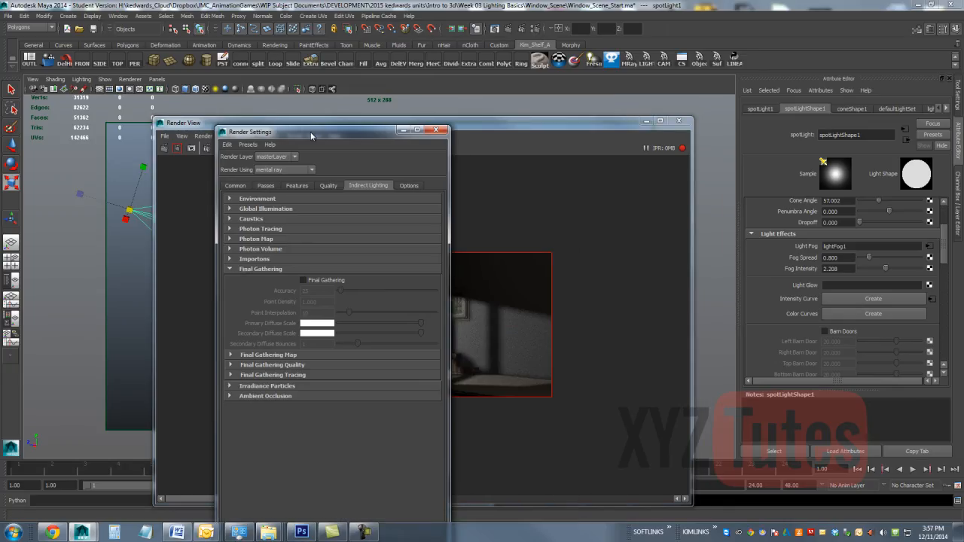
pyautogui.click(249, 268)
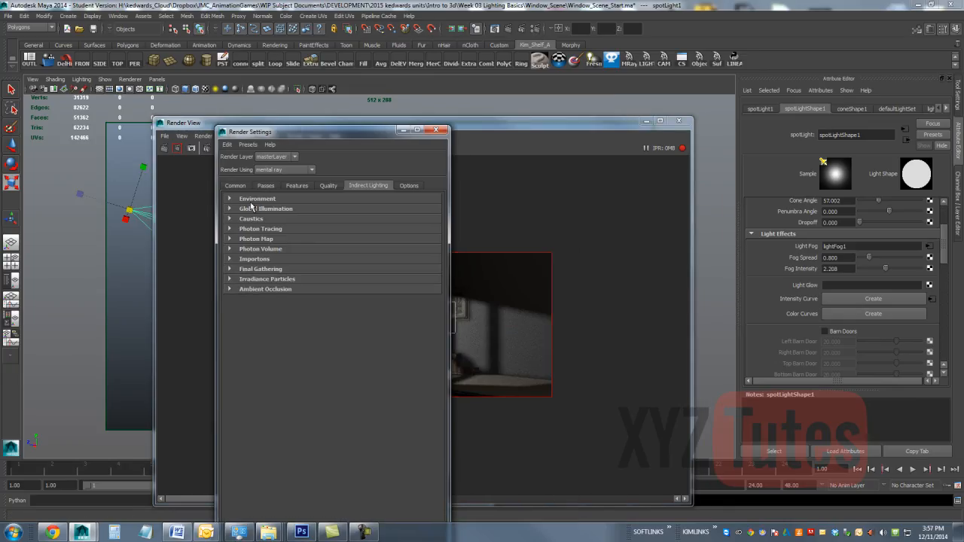
pyautogui.click(329, 187)
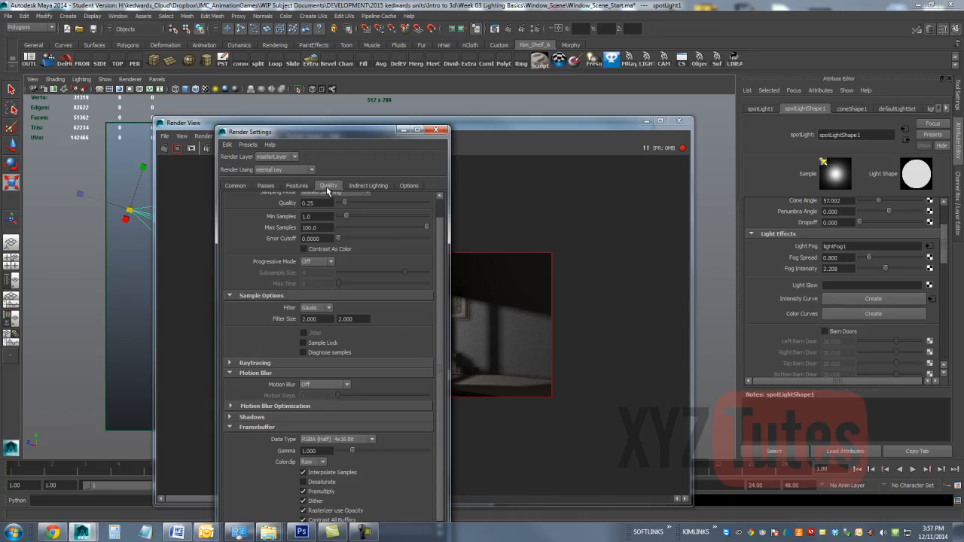
pyautogui.click(240, 418)
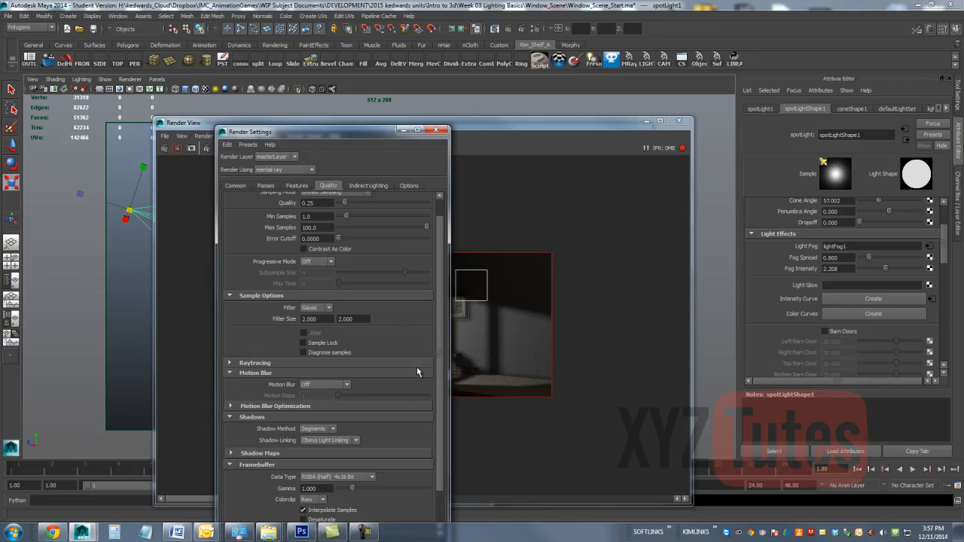
pyautogui.click(314, 429)
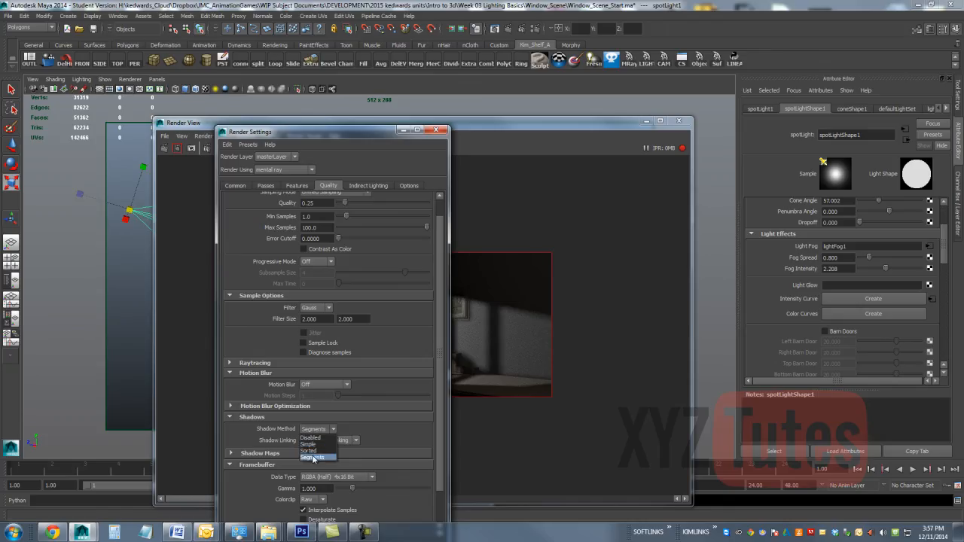
pyautogui.click(312, 457)
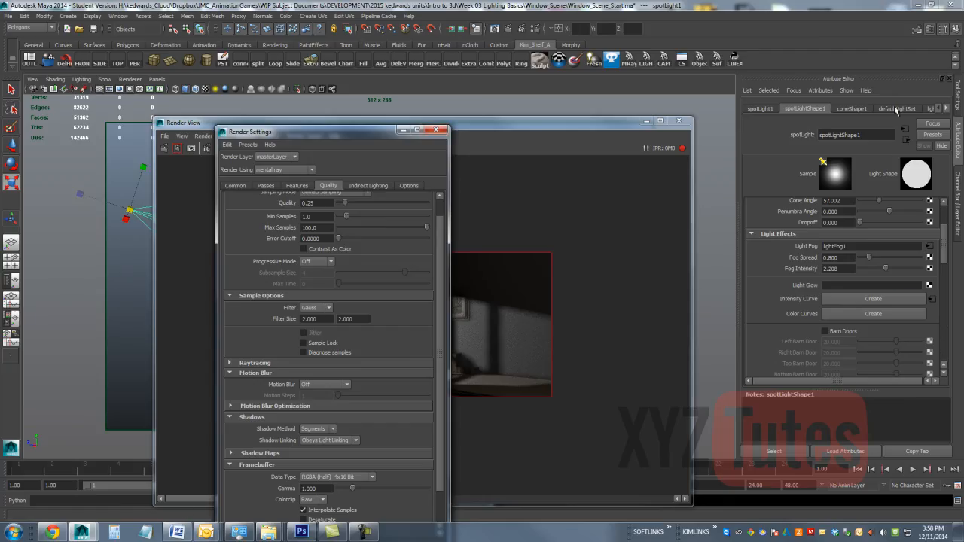
# Step: Set the depth map shadow Filter Size of spotLightShape1 to 2 and re-render the wall and window regions
pyautogui.moveTo(944, 249); pyautogui.dragTo(944, 226)
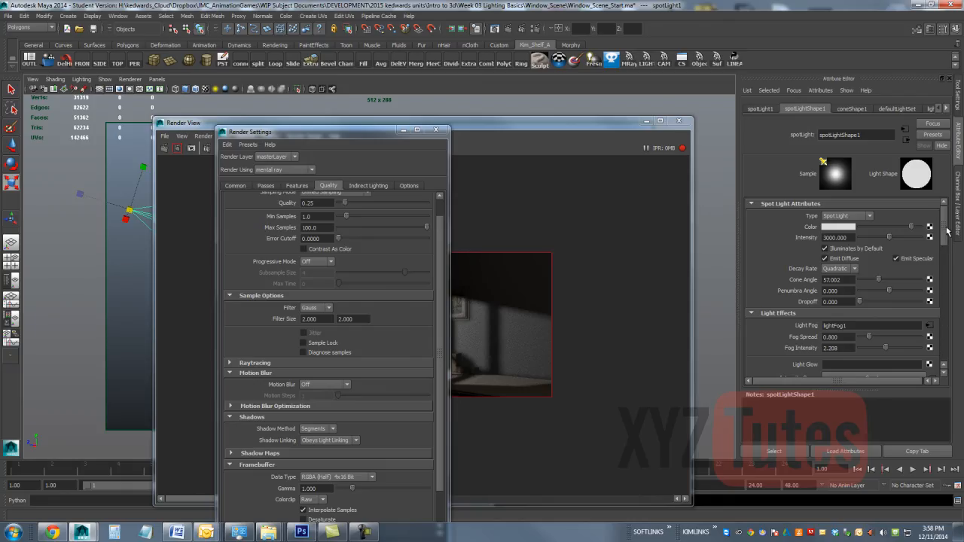
pyautogui.moveTo(948, 232); pyautogui.dragTo(942, 292)
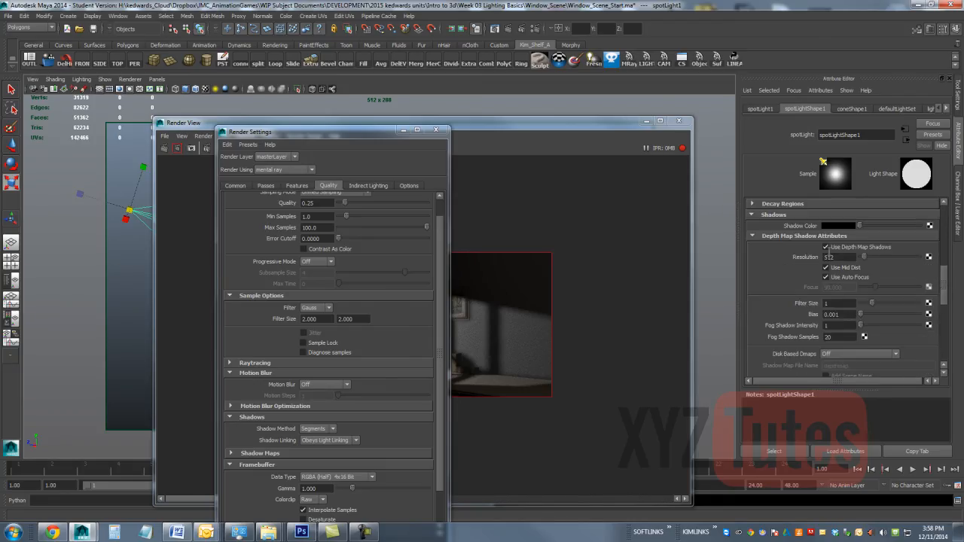
pyautogui.doubleClick(835, 303)
pyautogui.write('2')
pyautogui.press('Return')
pyautogui.moveTo(510, 292); pyautogui.dragTo(476, 401)
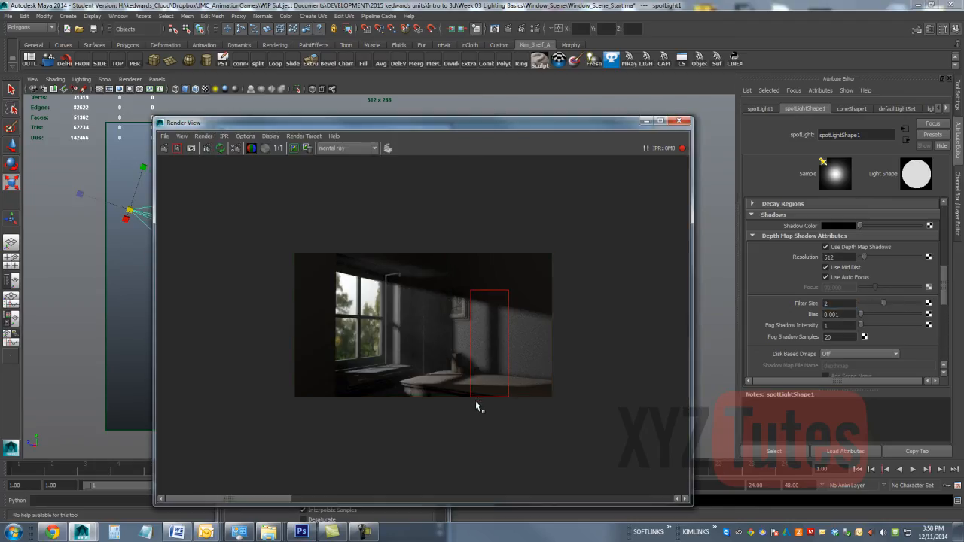
pyautogui.moveTo(505, 256); pyautogui.dragTo(265, 465)
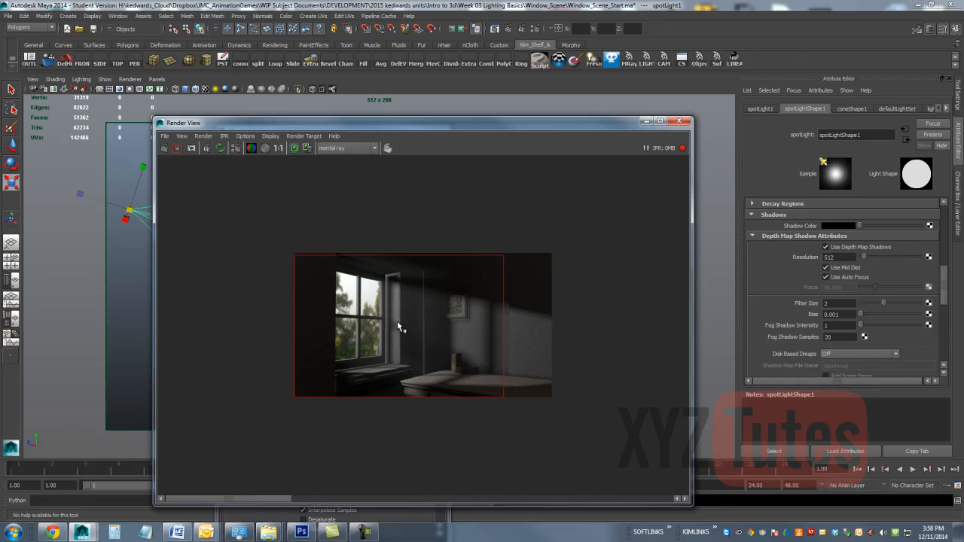
# Step: Set coneShape1's Volume Samples to 32, start a new IPR render, and select the window area as its region
pyautogui.click(843, 110)
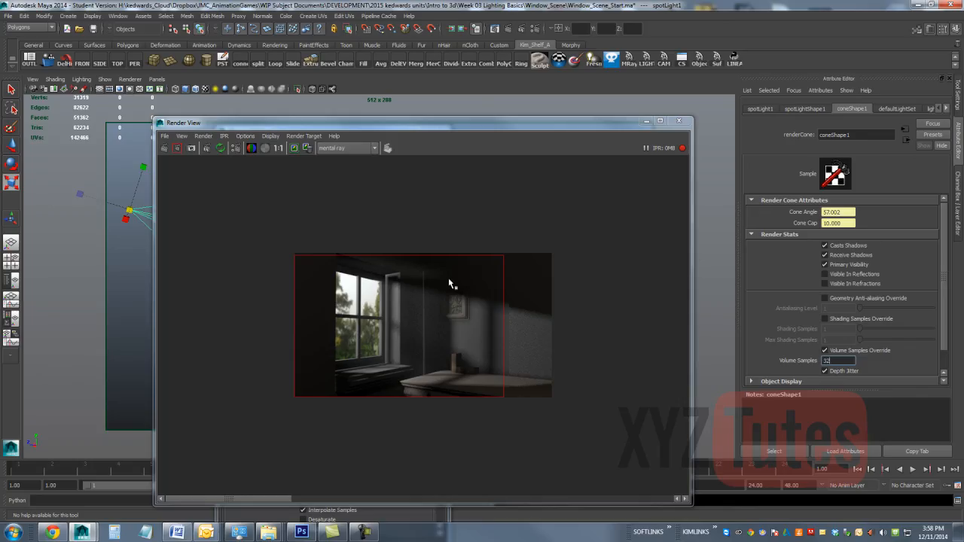
pyautogui.click(207, 148)
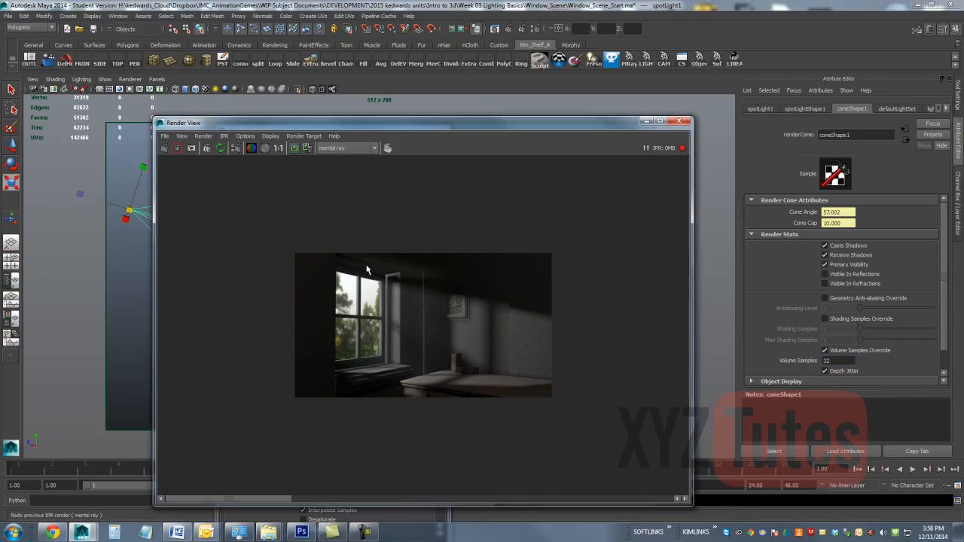
pyautogui.moveTo(447, 257); pyautogui.dragTo(326, 497)
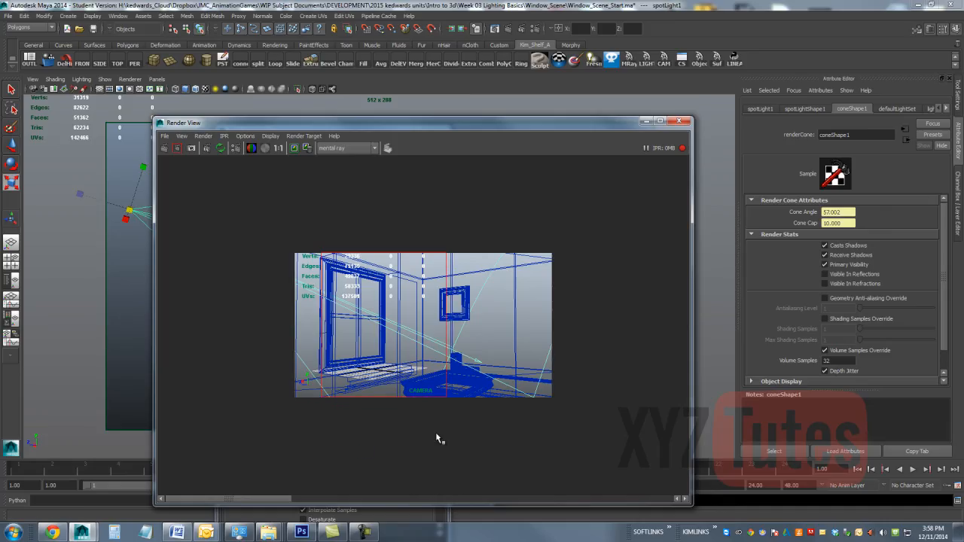